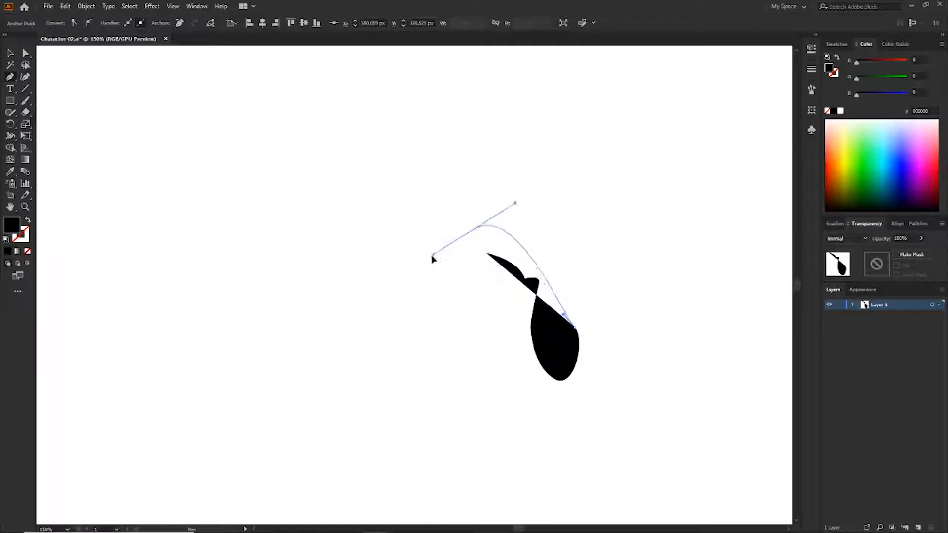
Complete the black hair silhouette with the Pen tool, adding the left side and a long lower lock around an open face area.
left_click_drag(432, 258, 426, 342)
left_click_drag(466, 383, 435, 433)
left_click_drag(443, 489, 494, 440)
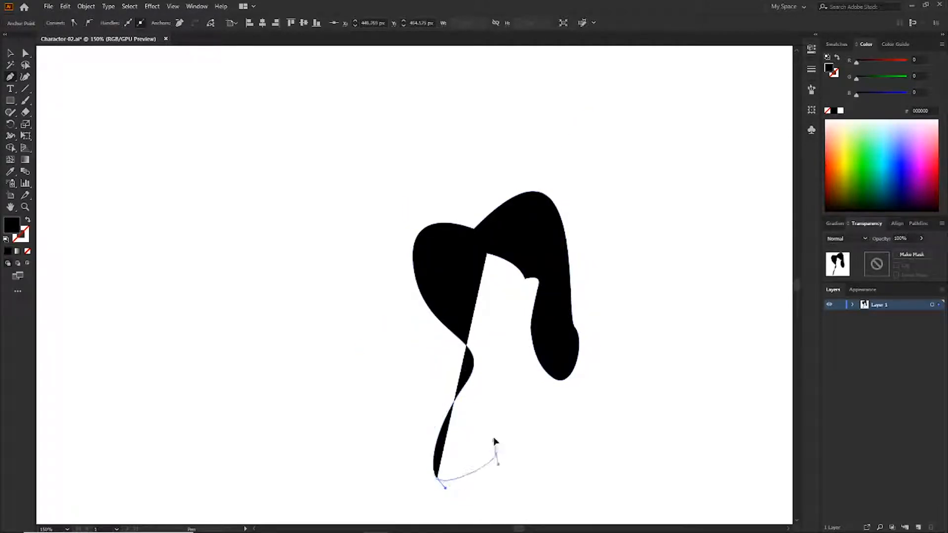
left_click_drag(486, 334, 469, 316)
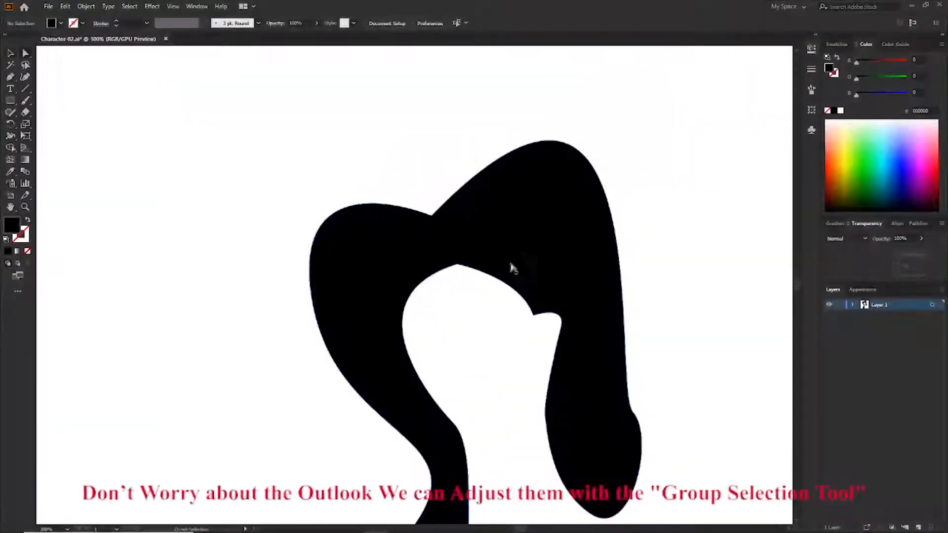
Smooth the pointed top of the face opening in the hair into a rounded curve.
left_click(460, 266)
left_click(458, 265)
left_click_drag(458, 278, 459, 292)
left_click(654, 240)
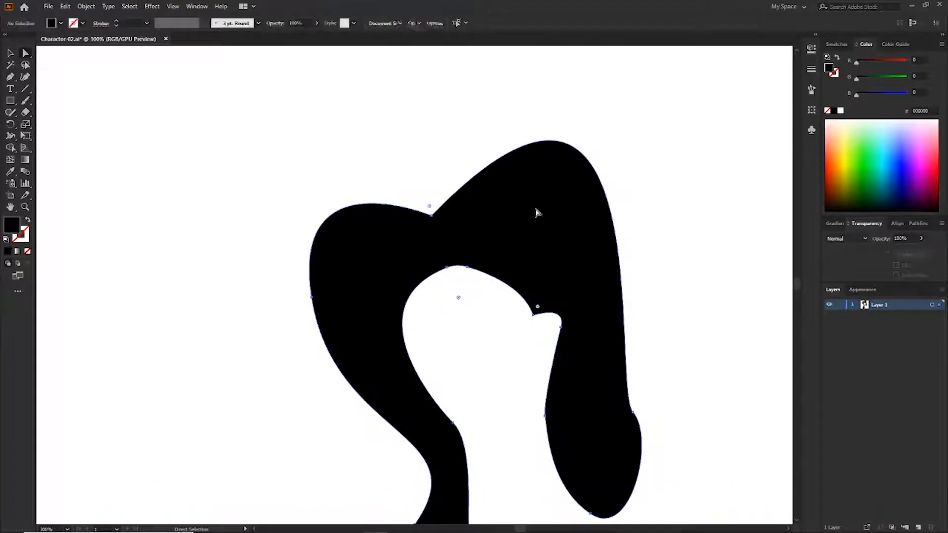
Reshape the end of the right-hand hair lock into a fuller, outward-curling round bulge.
left_click_drag(585, 287, 528, 183)
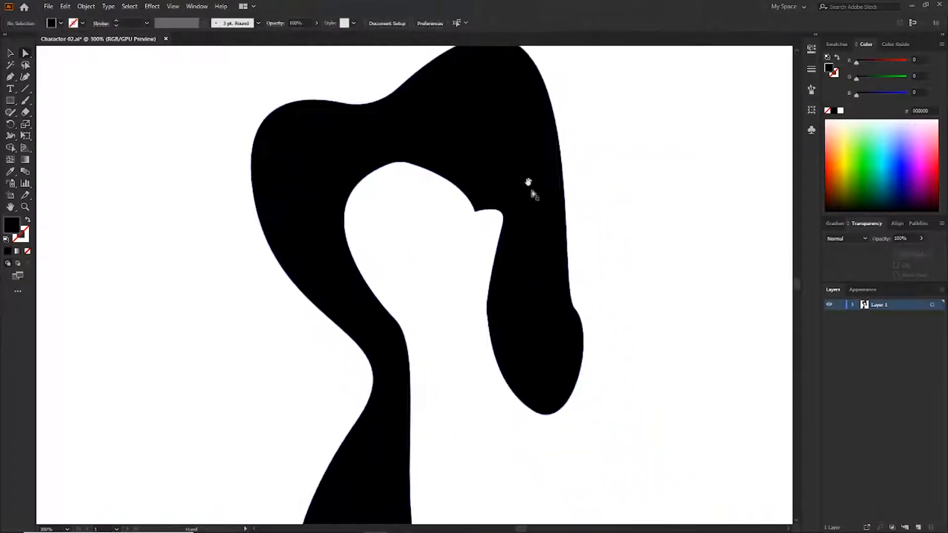
left_click(572, 351)
left_click(574, 309)
left_click_drag(575, 309, 517, 301)
left_click_drag(628, 348, 677, 353)
scroll(562, 346, "down", 3)
left_click_drag(571, 351, 620, 396)
scroll(572, 366, "up", 4)
scroll(318, 511, "down", 6)
Refine the curves at the bottom and outer edge of the long left-hand hair lock.
left_click(332, 460)
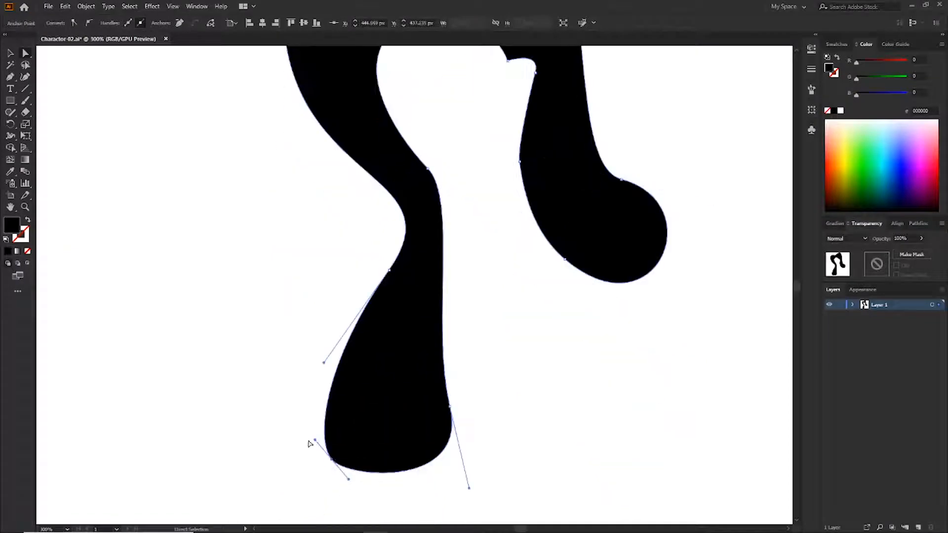
left_click_drag(313, 440, 315, 421)
left_click_drag(324, 362, 344, 337)
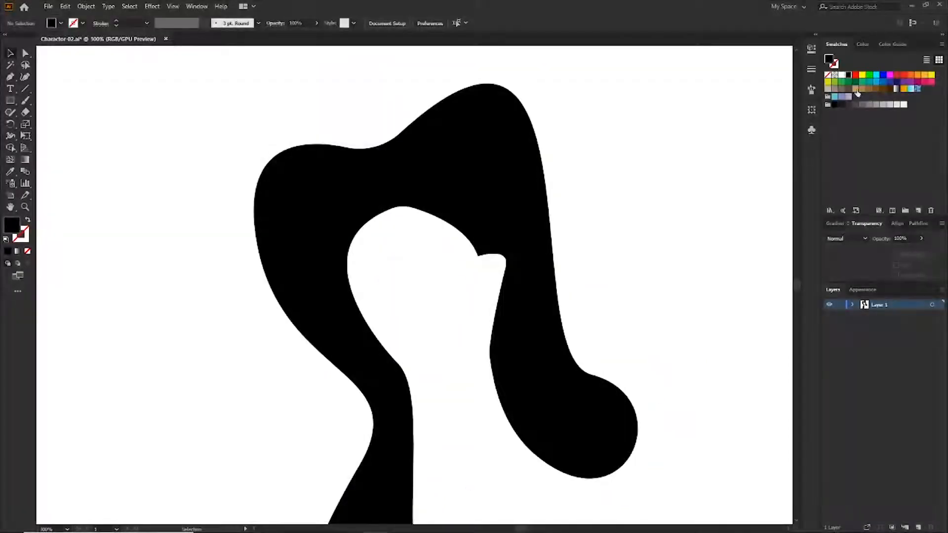
Draw a closed light-tan face shape inside the hair opening with the Pen tool, including a small nose, chin and ear.
key("p")
left_click(398, 206)
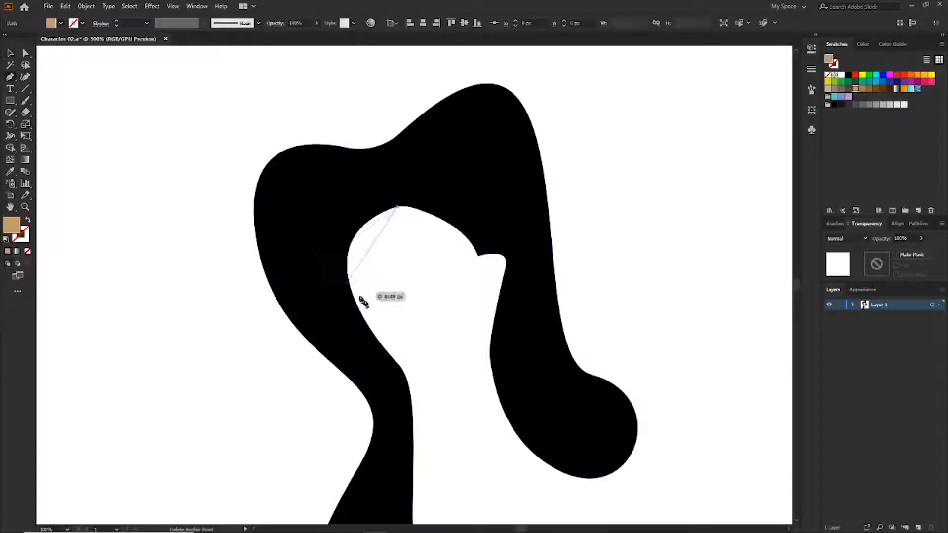
left_click_drag(351, 291, 376, 362)
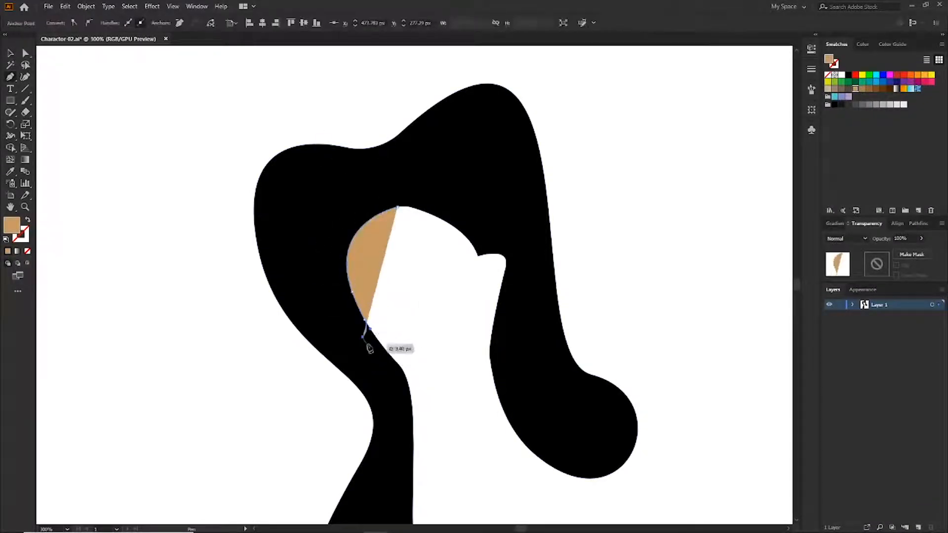
left_click(377, 340)
left_click_drag(418, 410, 416, 416)
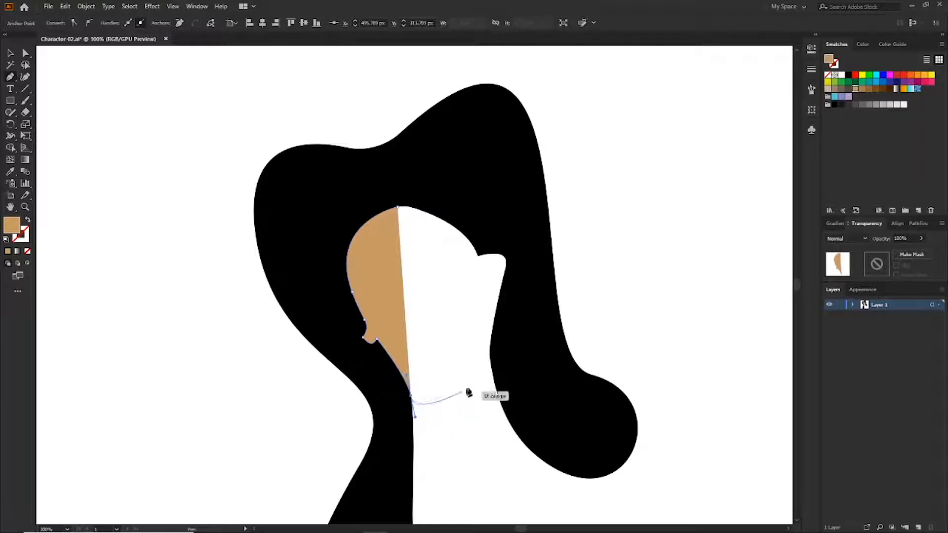
left_click_drag(490, 348, 495, 328)
left_click_drag(506, 265, 511, 251)
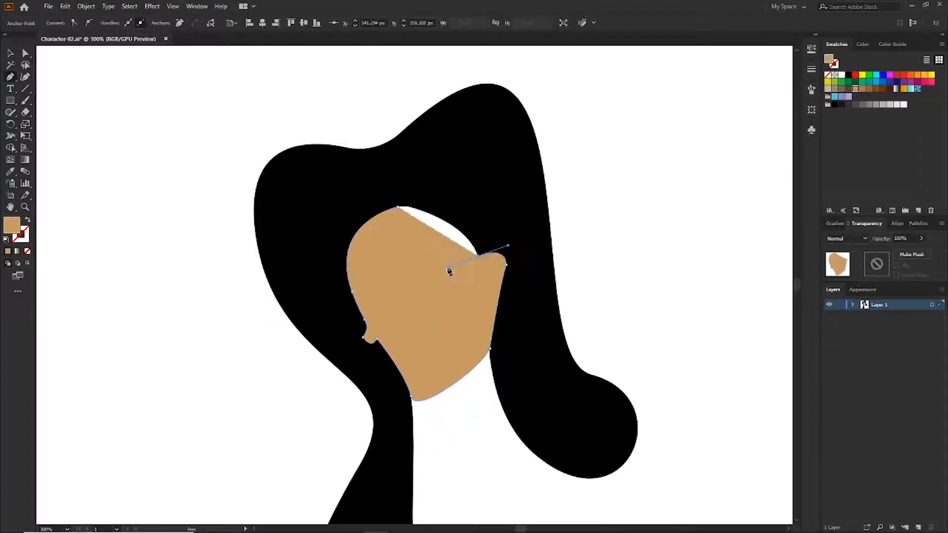
left_click_drag(397, 206, 332, 220)
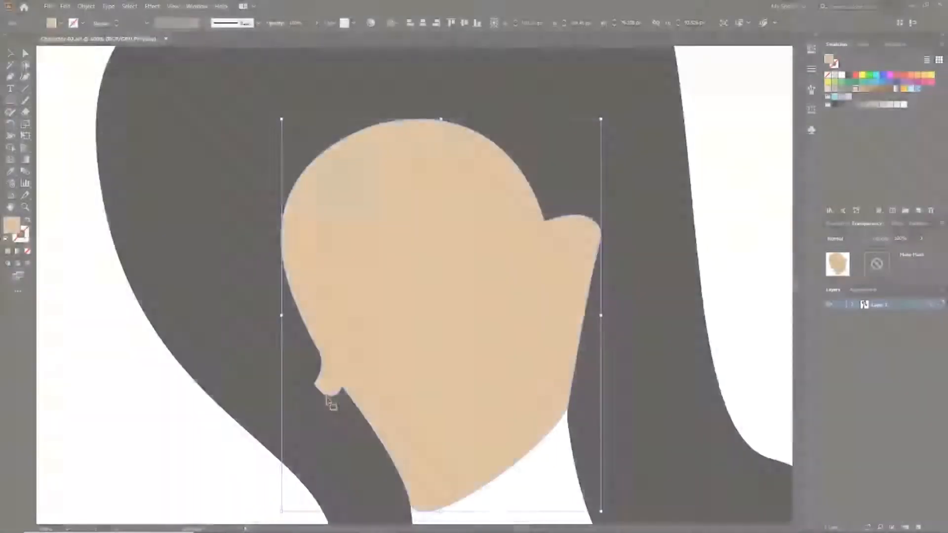
Round the corners at the tip of the face's nose.
key("a")
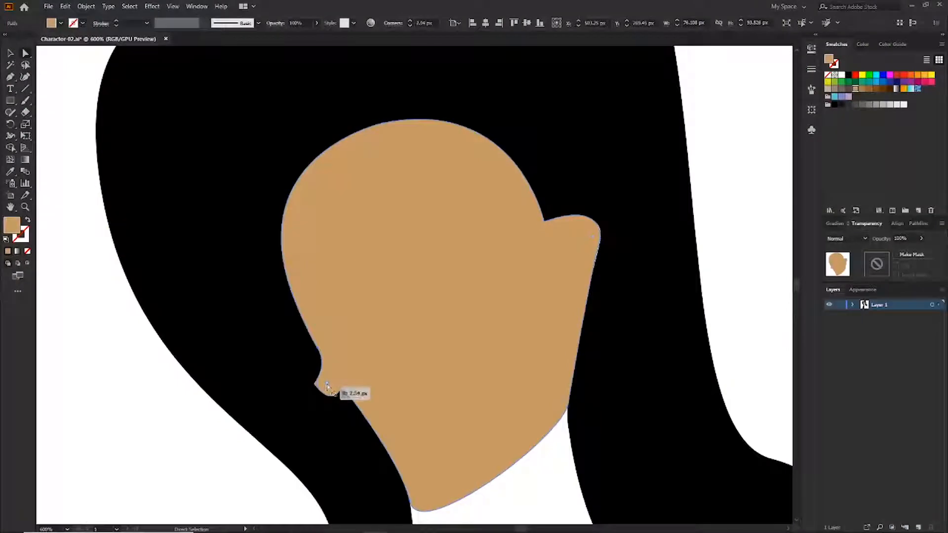
left_click_drag(327, 385, 330, 386)
left_click(276, 389)
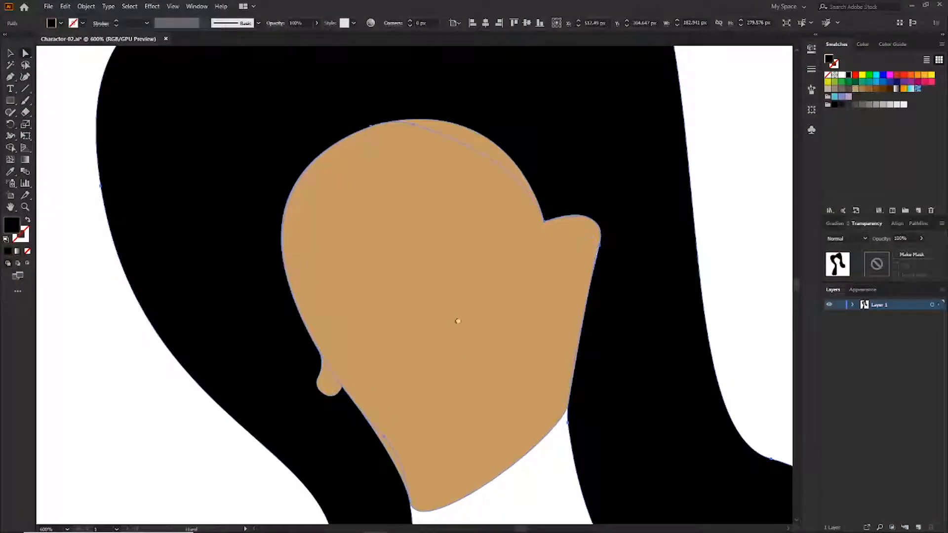
Try to reshape the hair outline around the tip of the ear.
left_click_drag(457, 321, 417, 406)
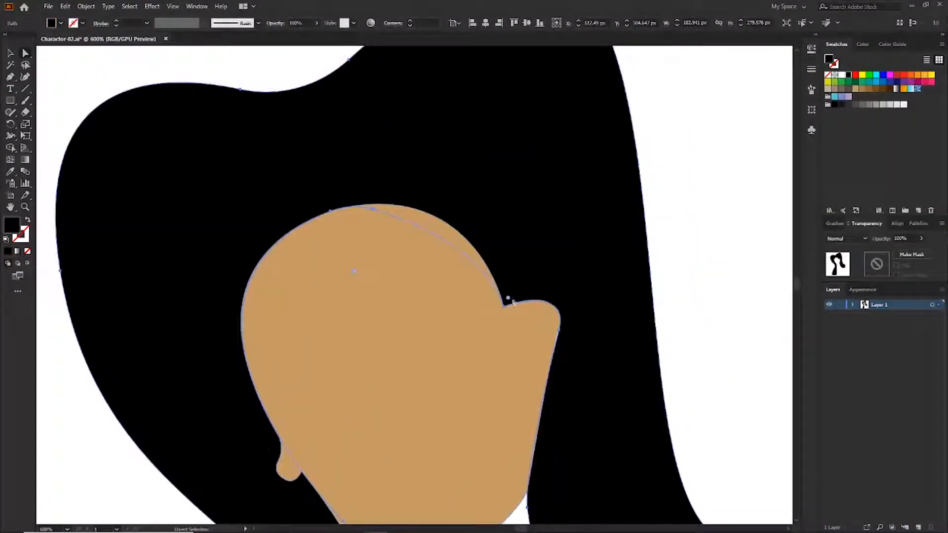
left_click(559, 330)
mouse_move(569, 290)
left_mouse_down()
mouse_move(561, 283)
mouse_move(574, 287)
left_mouse_up()
key("ctrl+z")
key("ctrl+z")
left_click(559, 330)
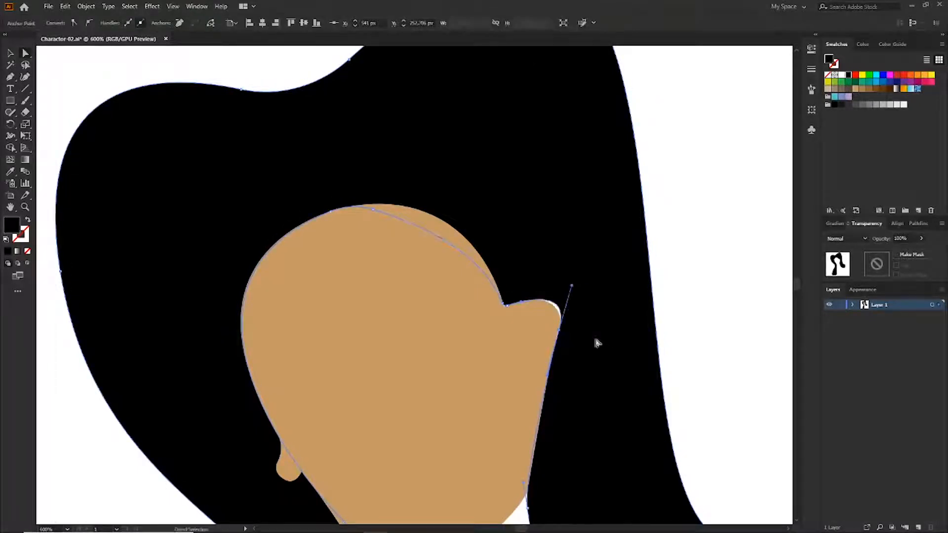
left_click(541, 336)
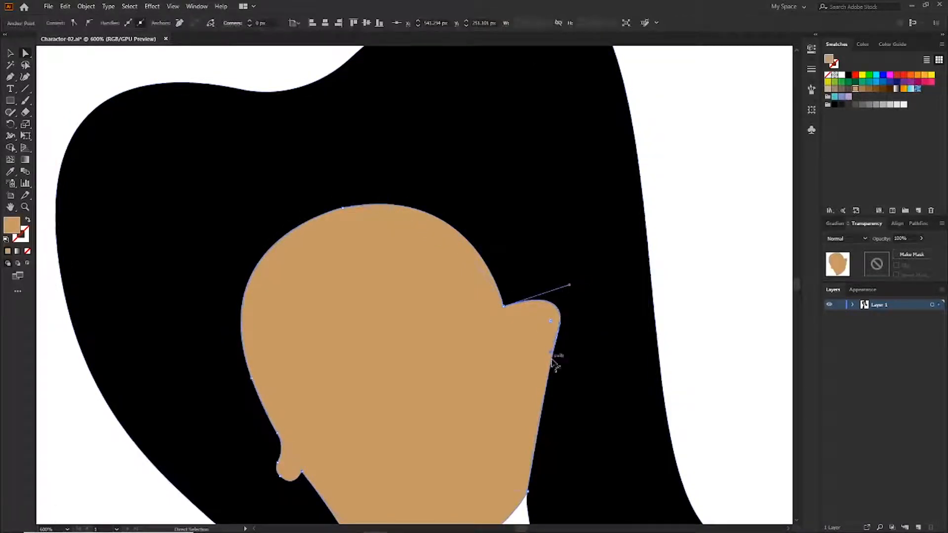
Draw a neck shape below the face with the Pen tool, filled with a darker tan swatch.
scroll(588, 394, "down", 3)
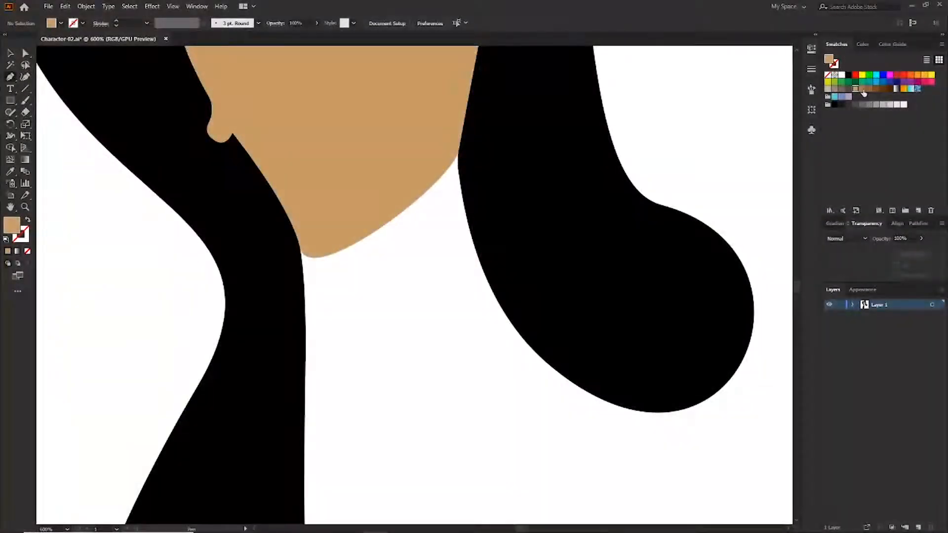
left_click(863, 90)
left_click(302, 253)
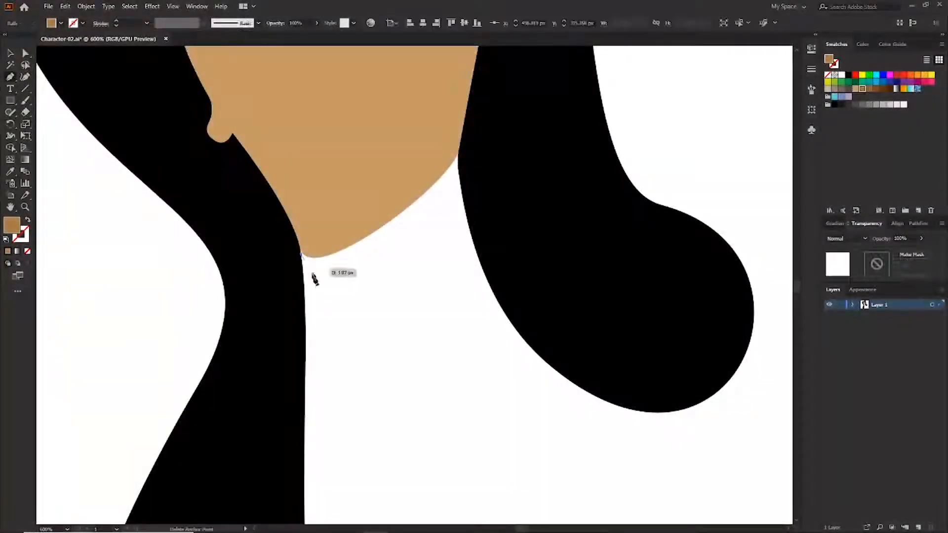
left_click_drag(321, 399, 319, 457)
key("ctrl+minus")
key("ctrl+minus")
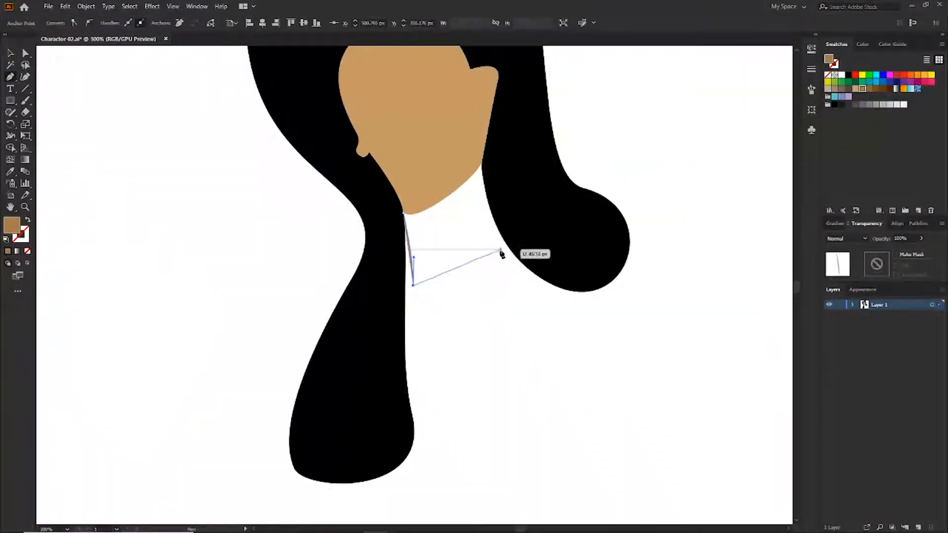
left_click_drag(500, 234, 506, 177)
left_click(483, 168)
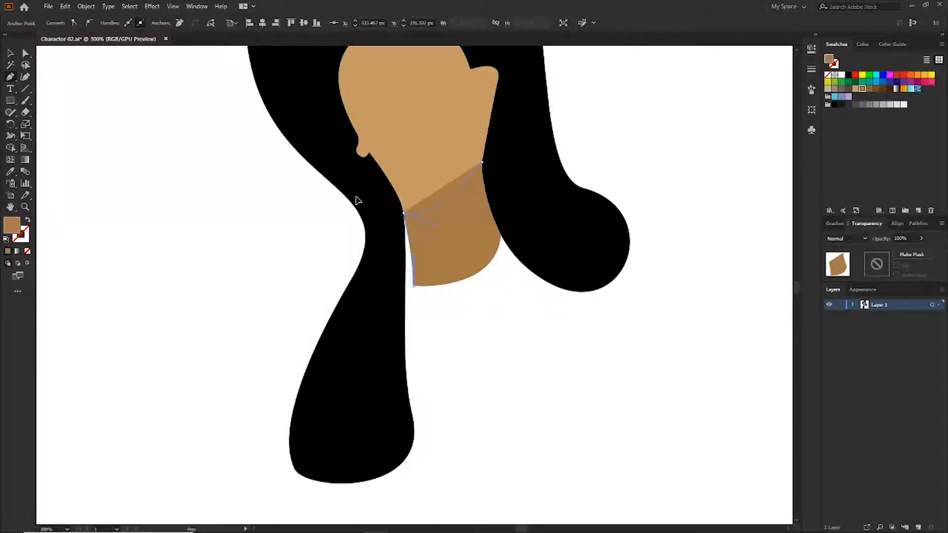
Curve the neck's upper edge so that it follows the jawline.
left_click_drag(358, 200, 361, 204)
left_click_drag(414, 225, 456, 223)
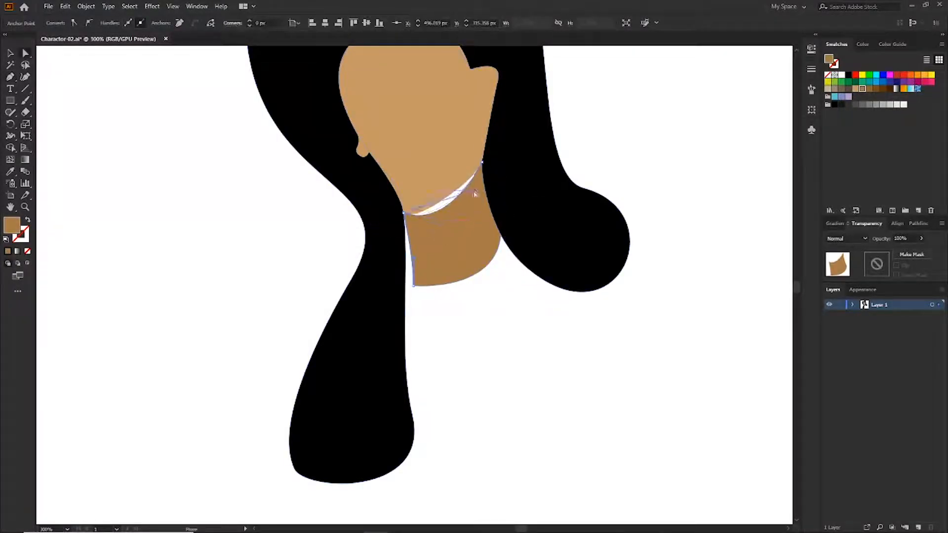
key("ctrl+equal")
left_click_drag(468, 254, 509, 368)
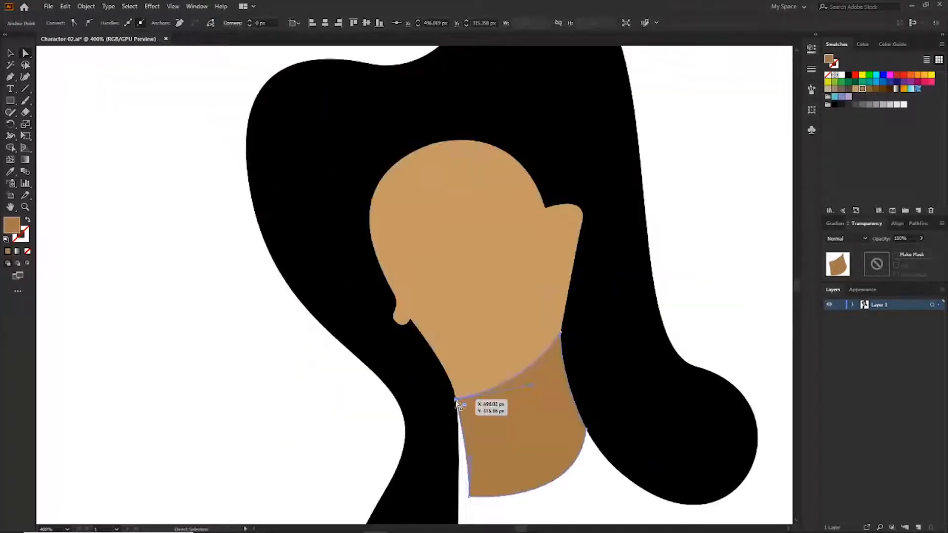
Narrow the neck by moving its left-edge anchor points inward, and refit its upper edge to the jawline.
left_click_drag(458, 404, 491, 390)
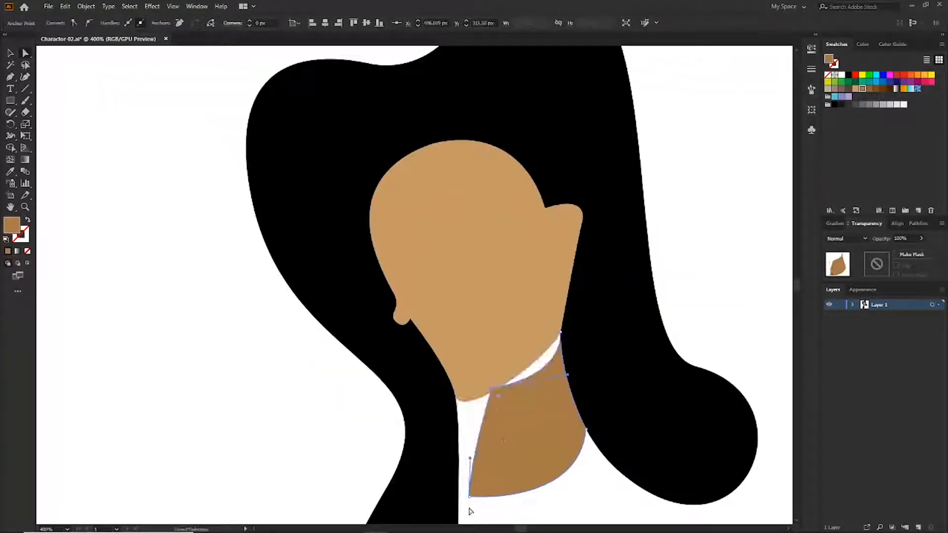
left_click_drag(469, 496, 516, 496)
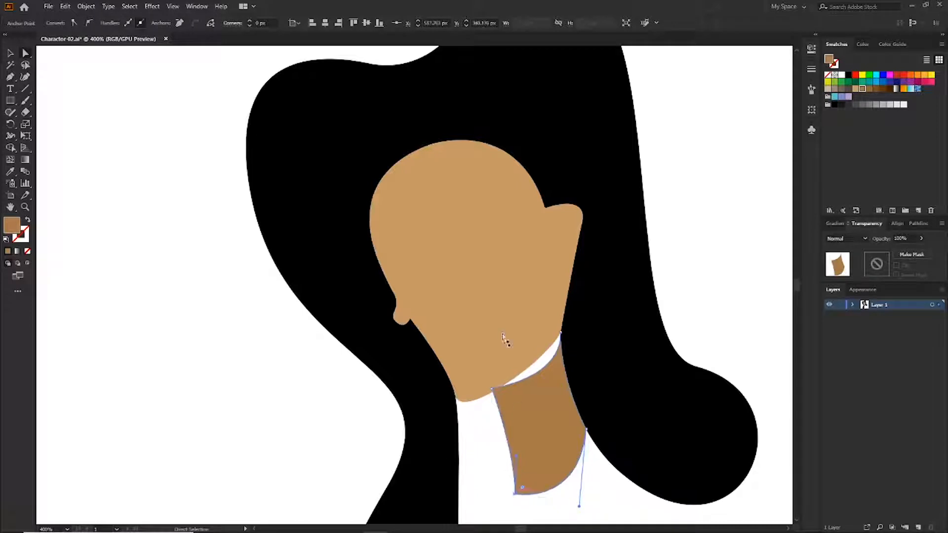
left_click(494, 391)
left_click(569, 380)
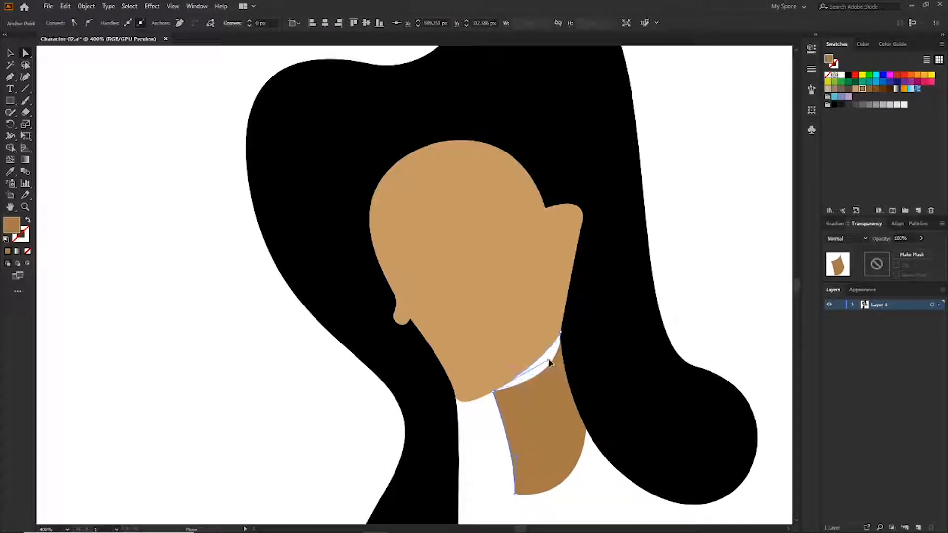
left_click_drag(549, 362, 550, 363)
key("v")
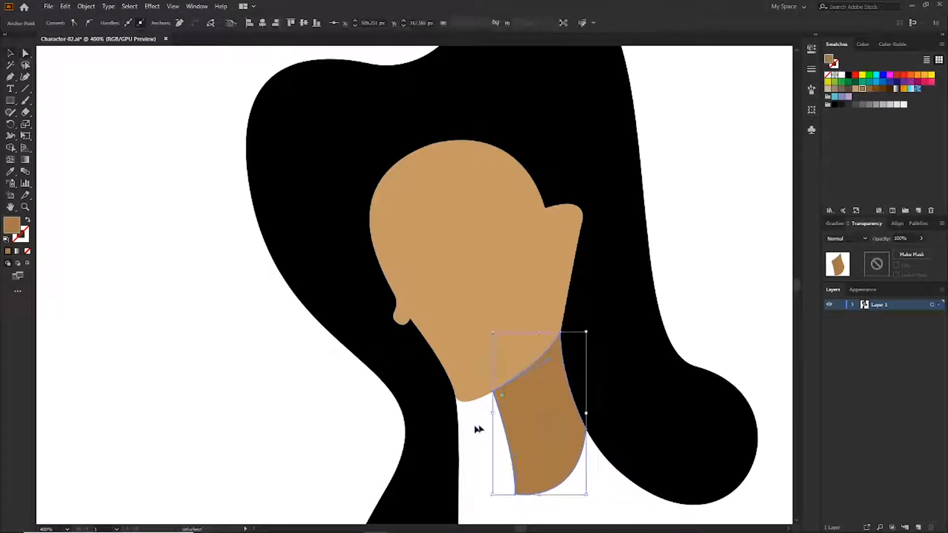
left_click(467, 431)
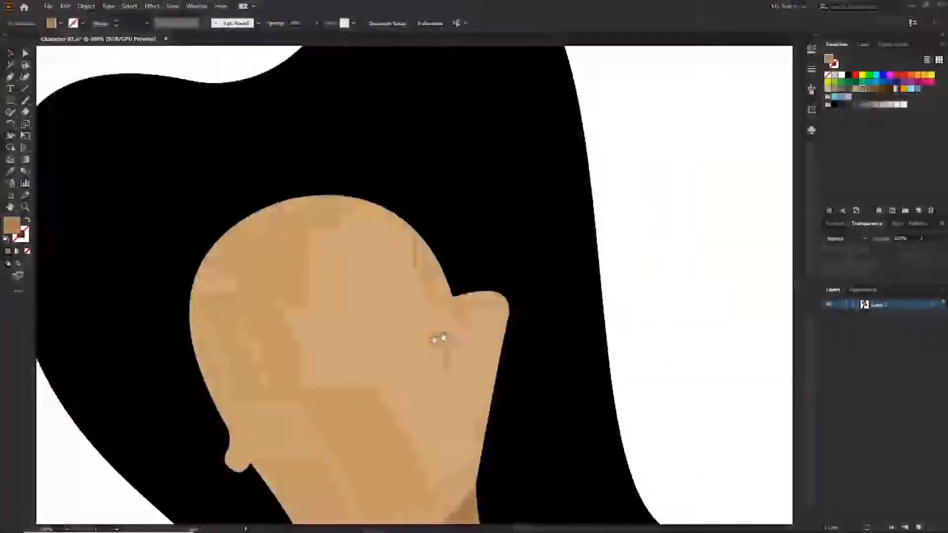
Raise the top curve of the ear on the face shape into a taller rounded form.
left_click(508, 313)
key("a")
left_click_drag(452, 297, 510, 239)
key("v")
left_click(530, 341)
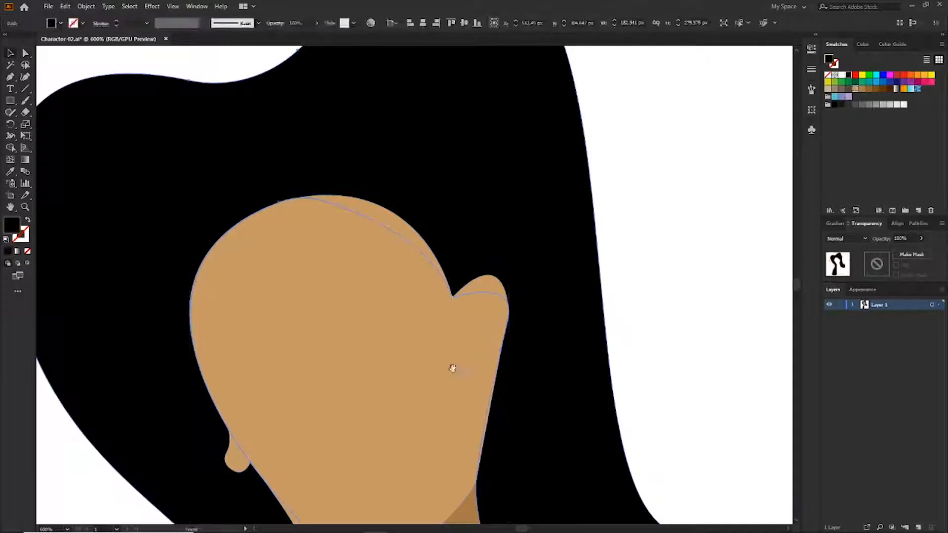
Reshape the nose on the face outline by moving the anchor point at its tip slightly down and outward.
left_click_drag(451, 368, 486, 309)
left_click_drag(584, 279, 685, 197)
left_click(375, 327)
key("a")
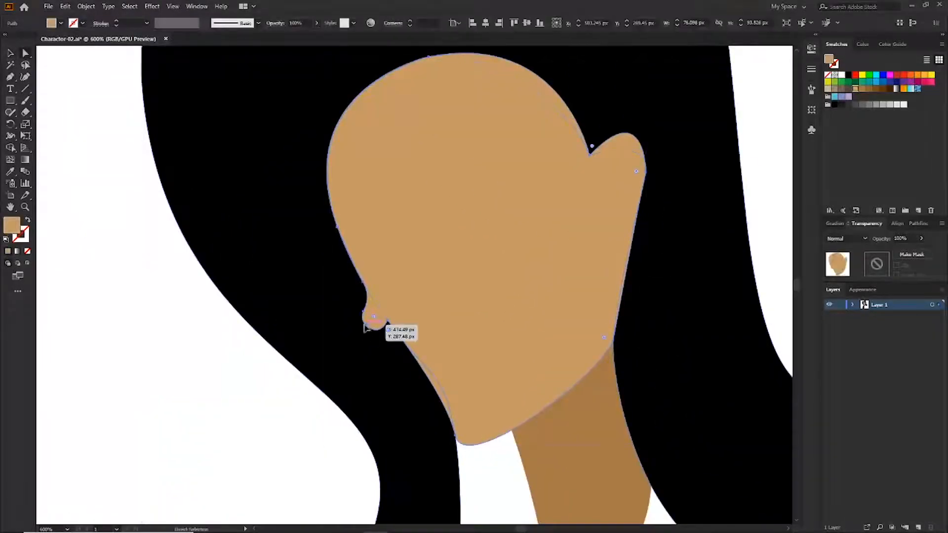
left_click(368, 295)
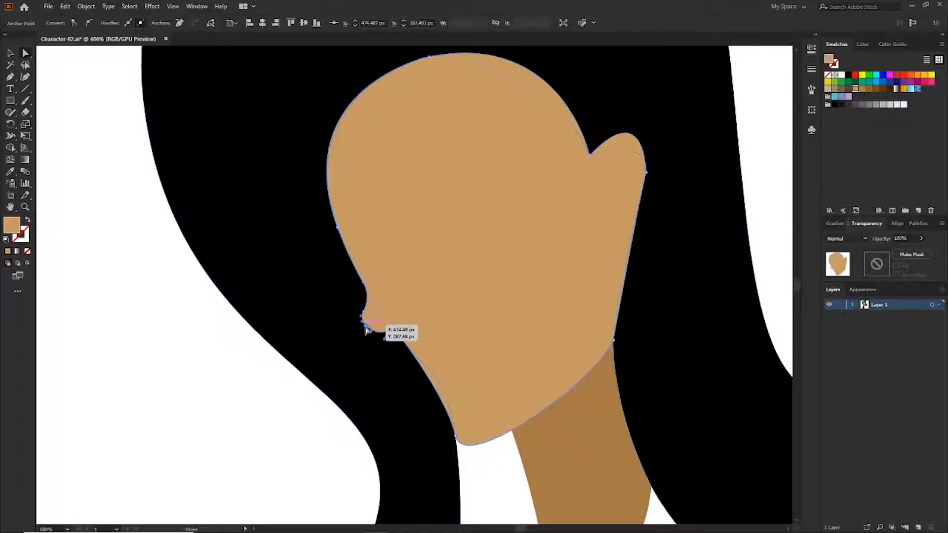
left_click_drag(365, 328, 373, 341)
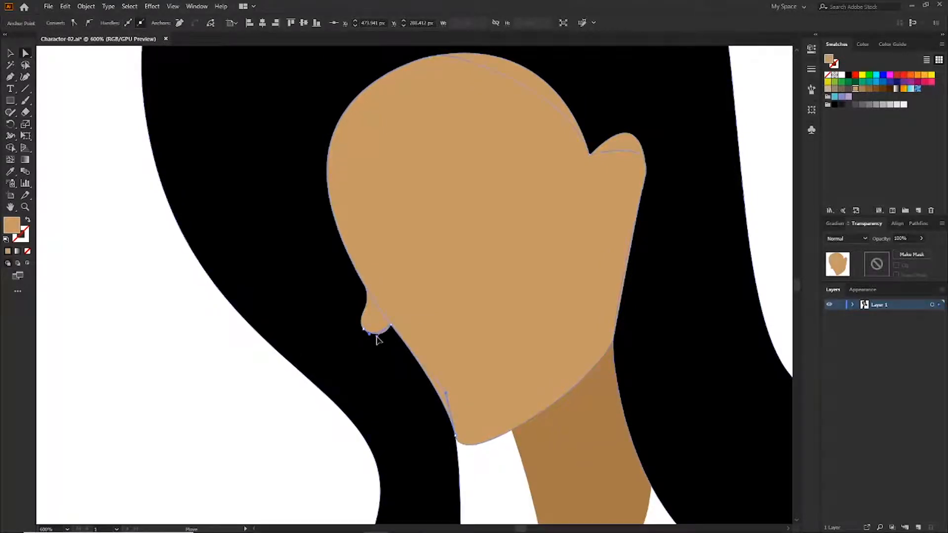
left_click(321, 326)
key("ctrl+minus")
key("ctrl+minus")
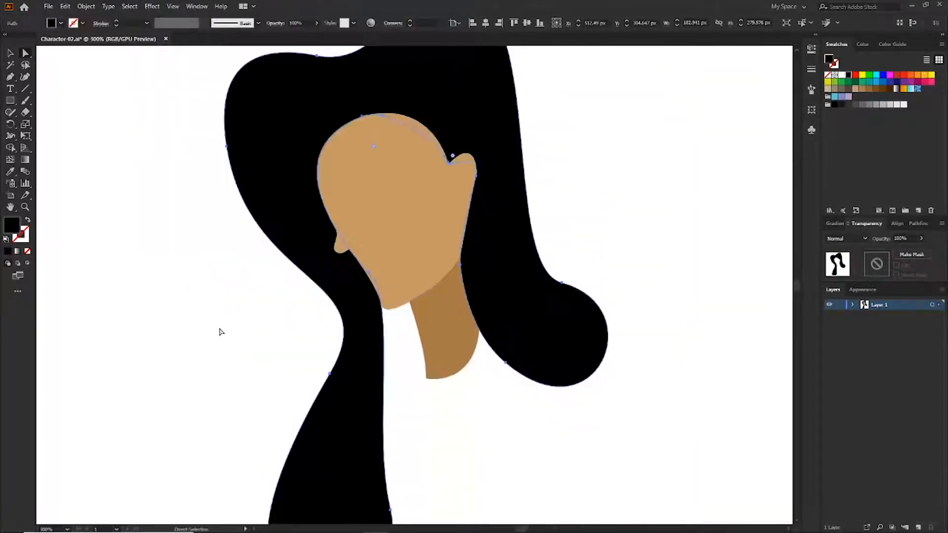
key("v")
left_click(671, 214)
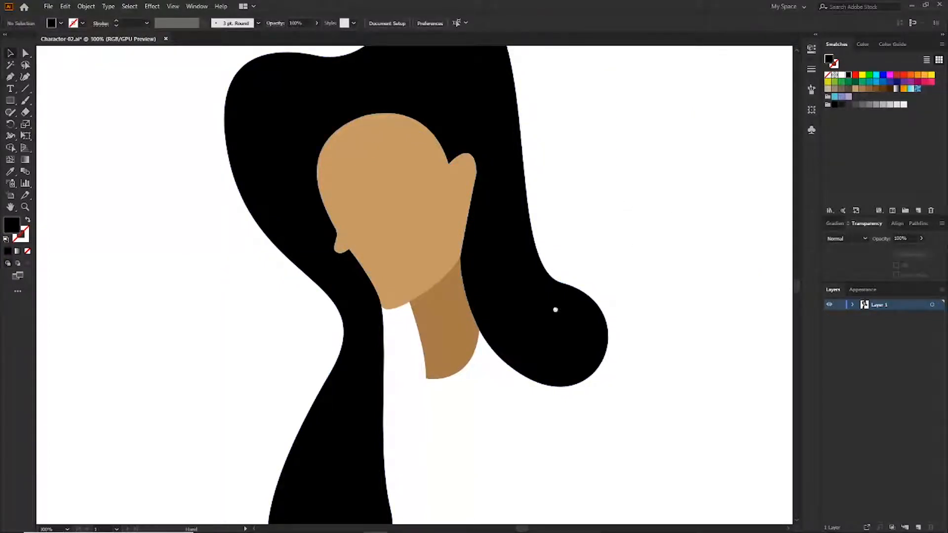
Reshape the lower end of the front hair lock, shifting its inner edge toward the neck and its bottom anchor point inward.
left_click_drag(555, 310, 587, 259)
left_click(404, 501)
left_click_drag(405, 501, 399, 454)
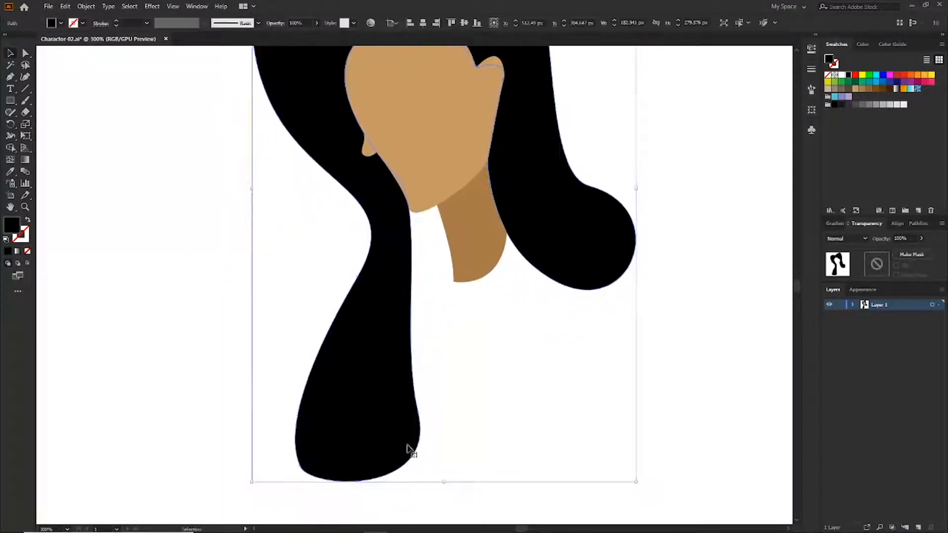
key("a")
left_click(417, 413)
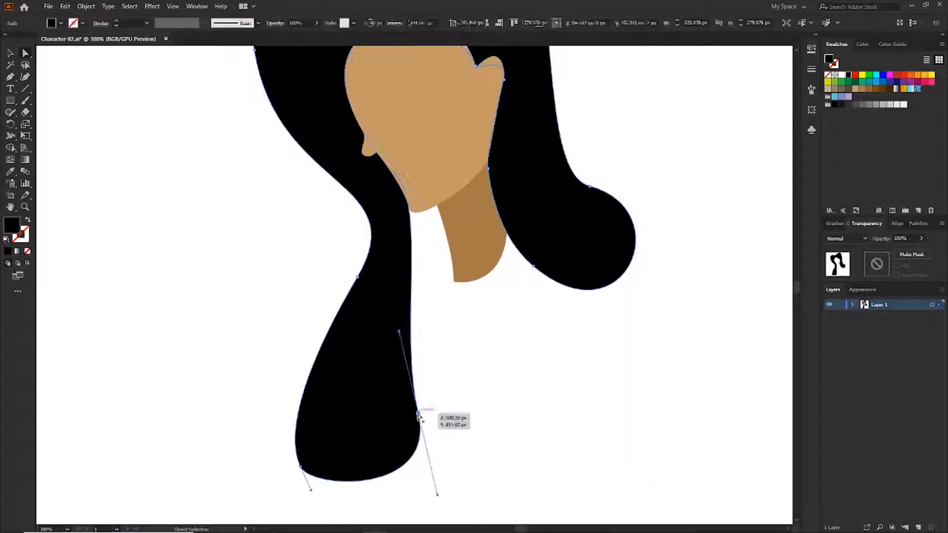
left_click_drag(399, 330, 427, 324)
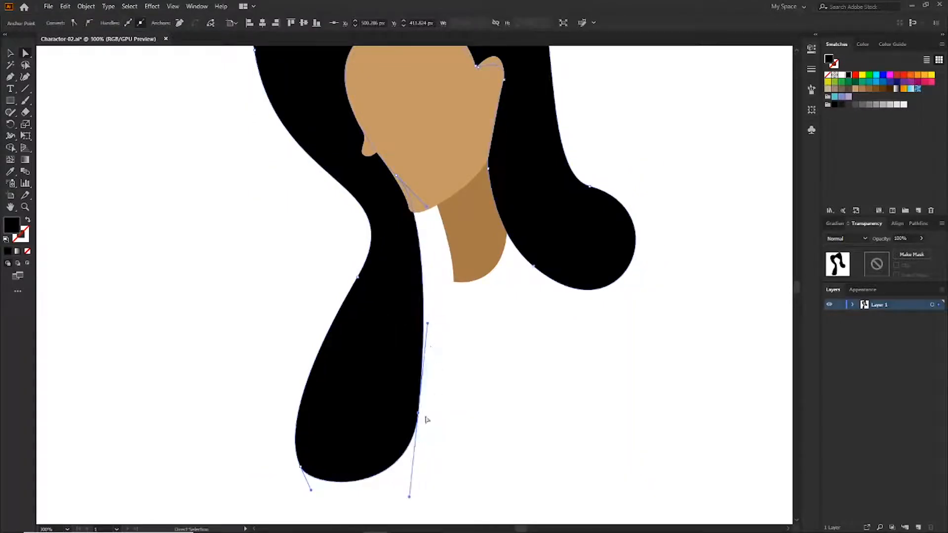
left_click_drag(418, 412, 453, 386)
left_click_drag(300, 467, 359, 464)
left_click_drag(463, 297, 465, 165)
key("v")
left_click(501, 360)
Pull the outer edge of the front hair closer to the face and flatten the curve leading up to the crown.
key("space")
left_click_drag(453, 306, 455, 426)
left_click(379, 144)
key("a")
left_click(401, 124)
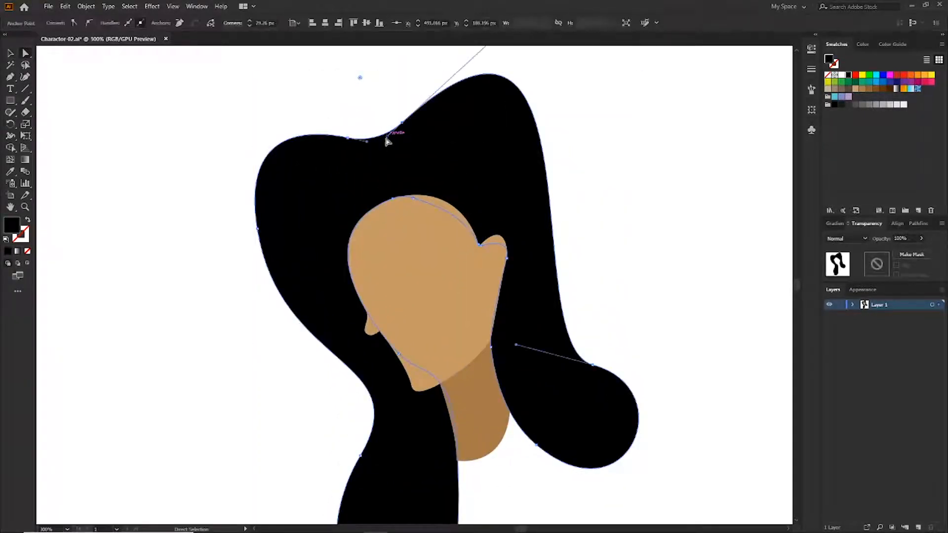
left_click_drag(259, 230, 288, 270)
left_click(323, 141)
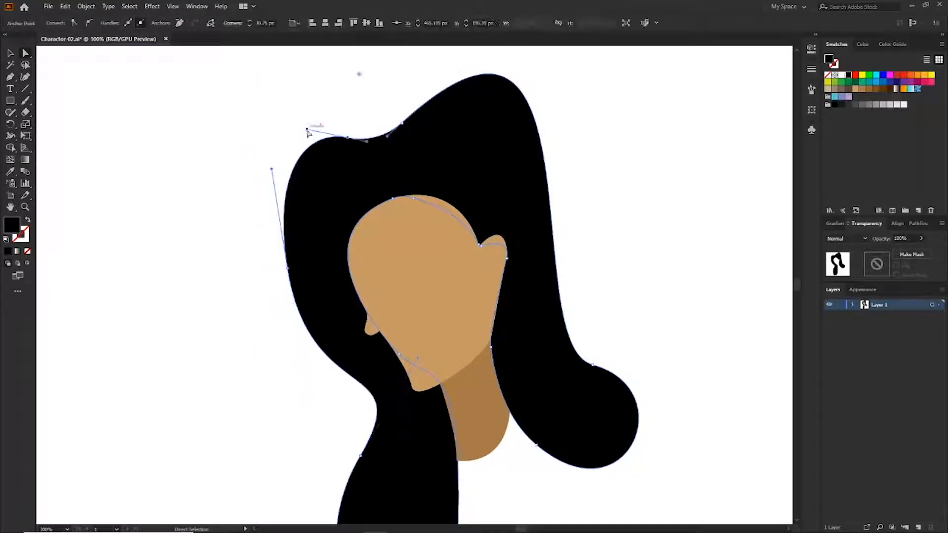
left_click_drag(308, 133, 376, 148)
left_click(271, 130)
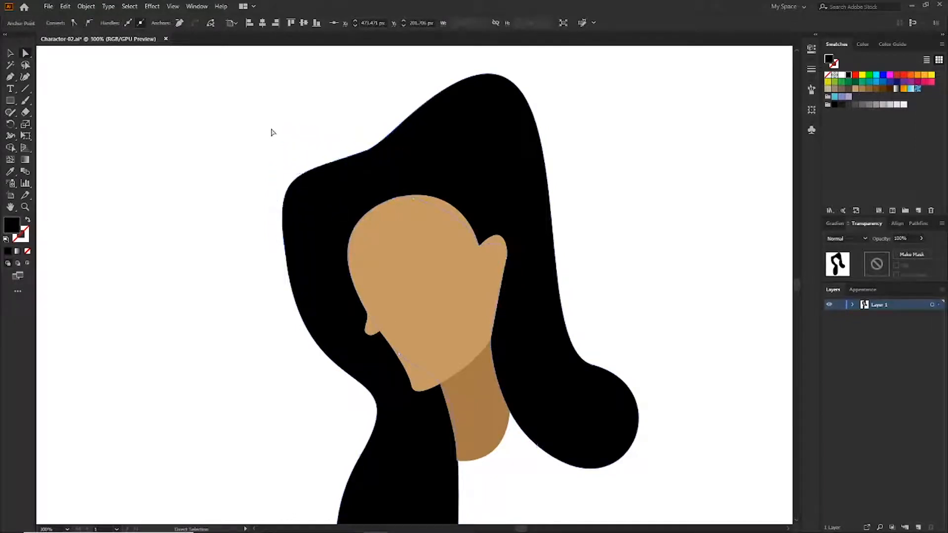
Refine the dip between the front hair and the crown so that the front hair forms a rounded bump.
key("ctrl+minus")
key("ctrl+minus")
key("ctrl+minus")
key("ctrl+plus")
key("ctrl+plus")
key("ctrl+plus")
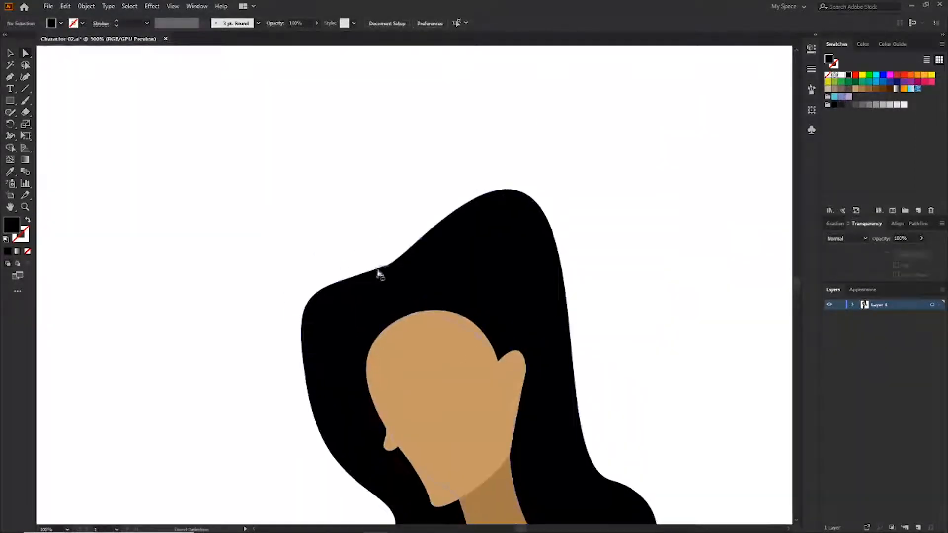
left_click(394, 265)
left_click(399, 272)
left_click_drag(401, 276, 401, 277)
left_click(282, 247)
Scale the whole character down, reposition it higher on the artboard, and rotate it slightly counterclockwise.
key("ctrl+minus")
key("ctrl+minus")
key("ctrl+minus")
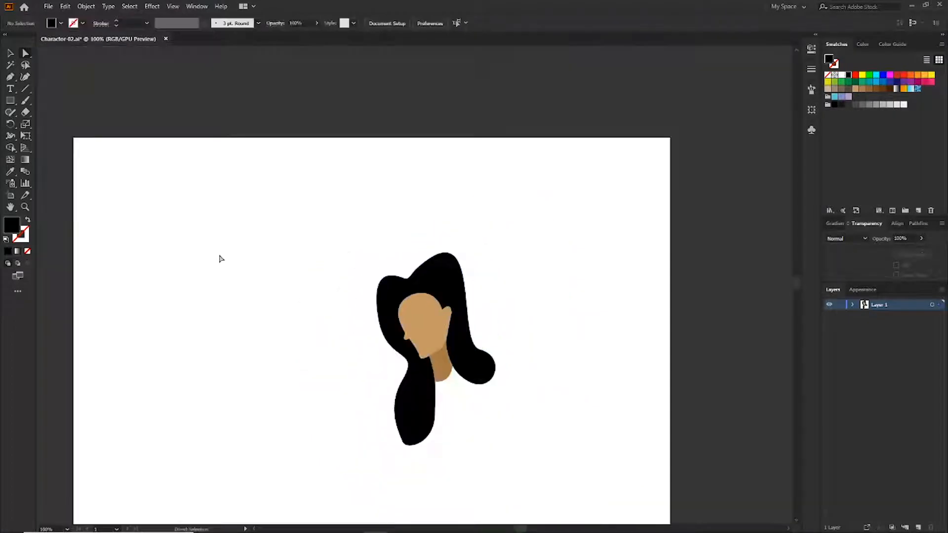
left_click_drag(356, 206, 522, 331)
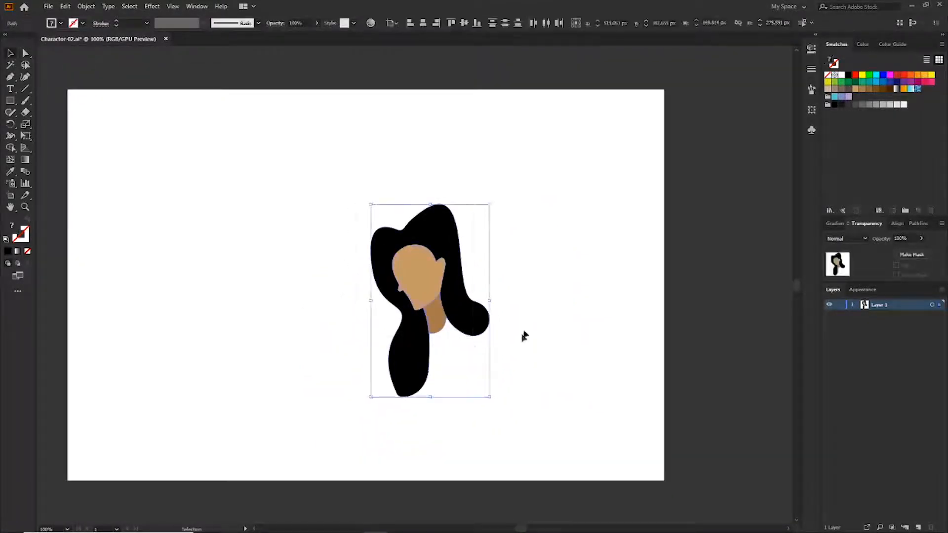
left_click_drag(489, 205, 480, 218)
left_click_drag(435, 273, 492, 257)
left_click_drag(541, 198, 531, 194)
left_click_drag(547, 228, 482, 252)
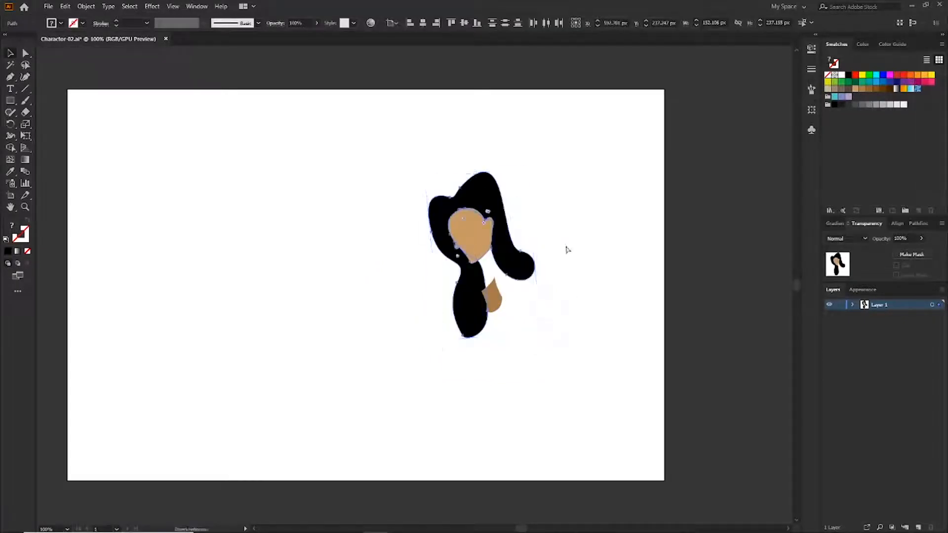
left_click(577, 268)
Draw a near-white highlight shape along the forehead, ear and rear jaw edge with the Pen tool, and lower its opacity.
key("ctrl+plus")
key("ctrl+plus")
key("ctrl+plus")
key("ctrl+plus")
left_click_drag(674, 158, 643, 181)
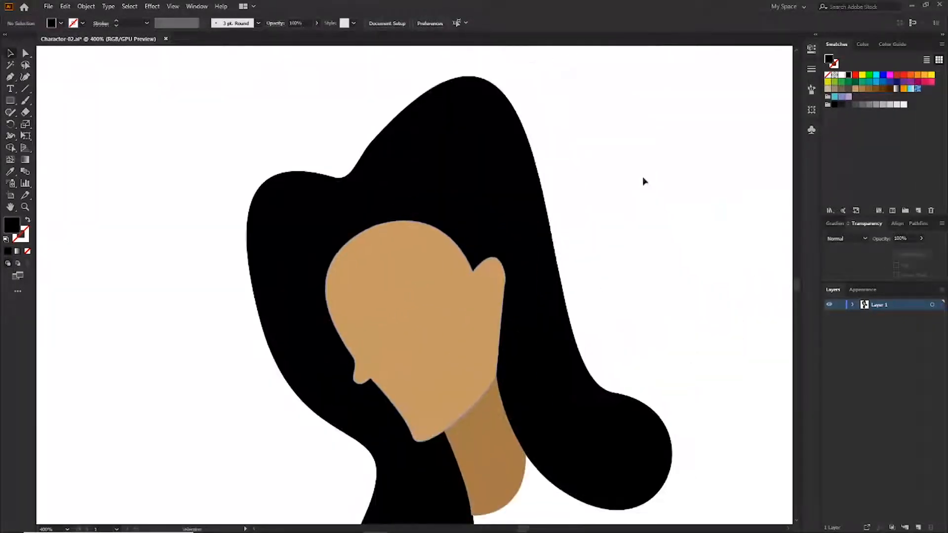
left_click(459, 286)
left_click(669, 230)
key("p")
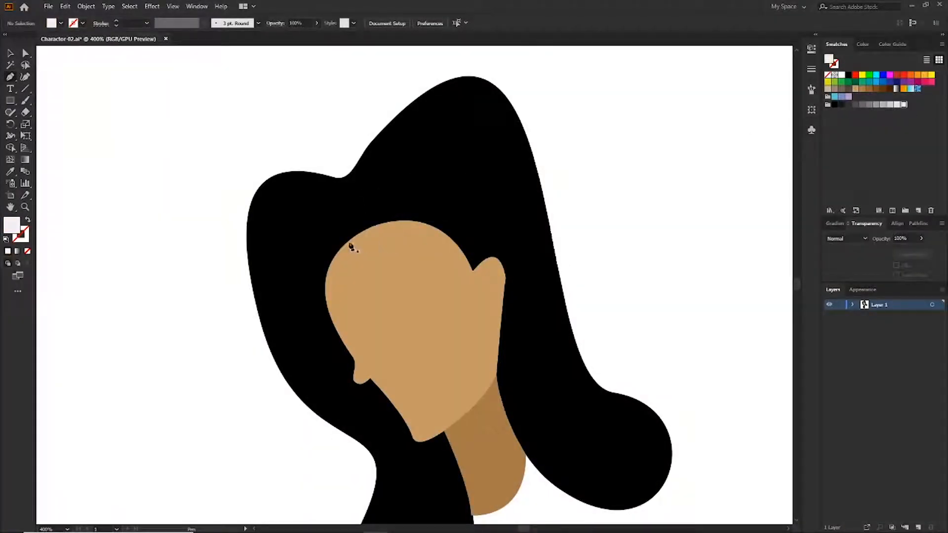
left_click(349, 241)
left_click_drag(466, 277, 491, 331)
left_click(478, 399)
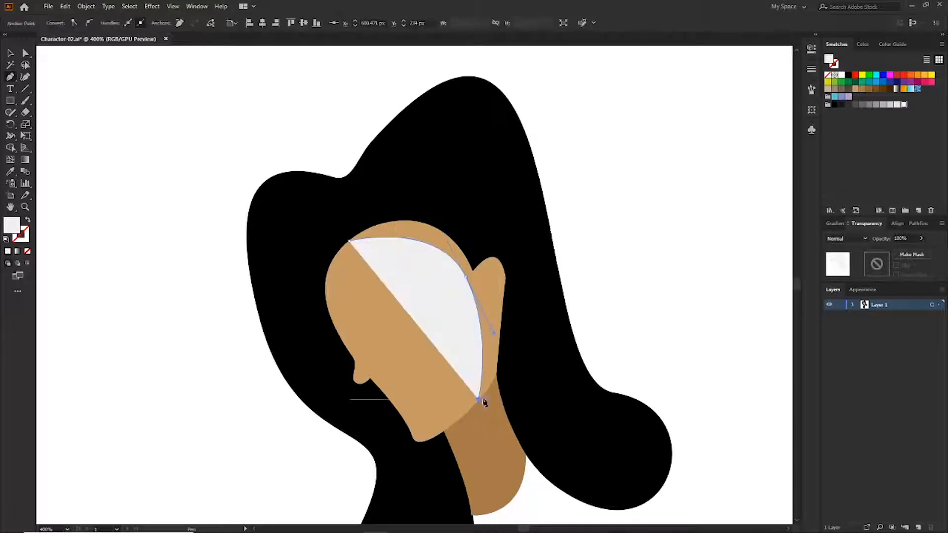
left_click_drag(496, 375, 497, 370)
left_click(505, 278)
left_click_drag(471, 270, 439, 302)
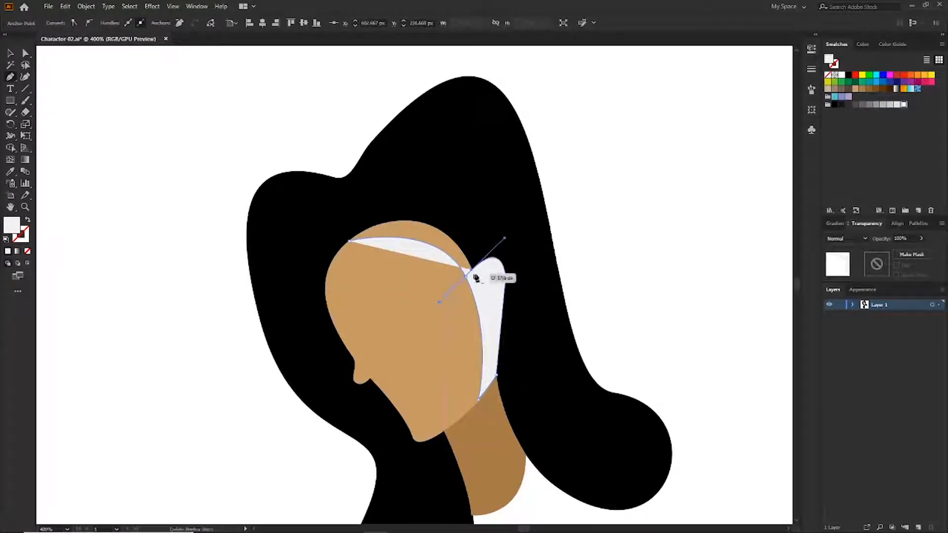
left_click_drag(349, 241, 300, 255)
key("v")
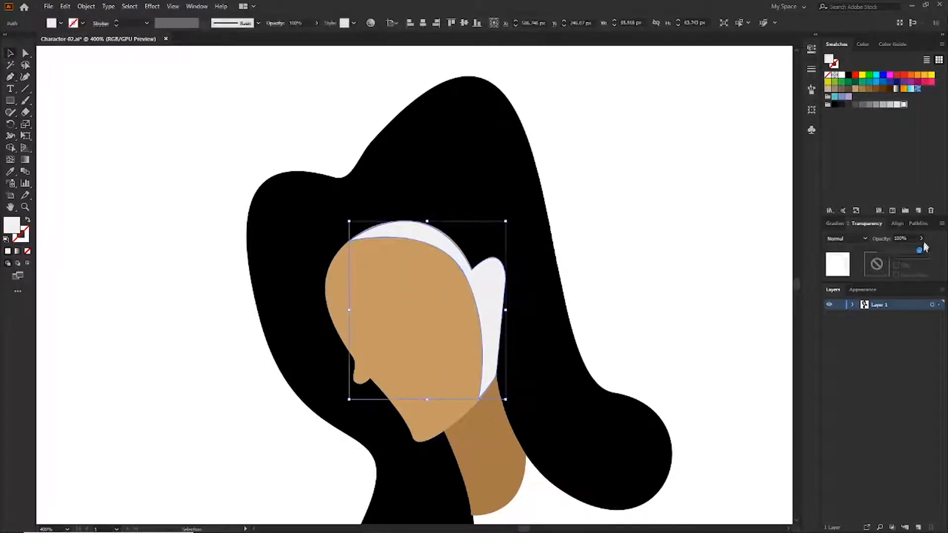
left_click_drag(919, 250, 891, 252)
Draw a near-white highlight band along the outer edge of the back hair, from the crown to the curled end.
key("p")
left_click(473, 76)
left_click_drag(529, 144, 546, 208)
mouse_move(579, 352)
left_mouse_down()
mouse_move(592, 378)
mouse_move(655, 396)
left_mouse_up()
left_click(579, 353)
left_click(624, 395)
left_click_drag(670, 438, 677, 467)
left_click(669, 437)
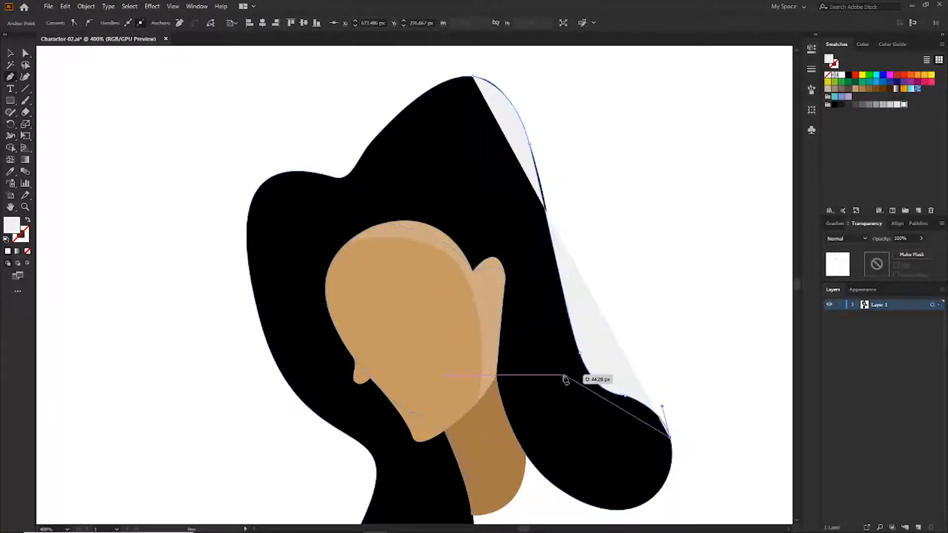
left_click_drag(563, 376, 557, 364)
left_click_drag(542, 318, 541, 315)
left_click_drag(473, 77, 415, 22)
key("v")
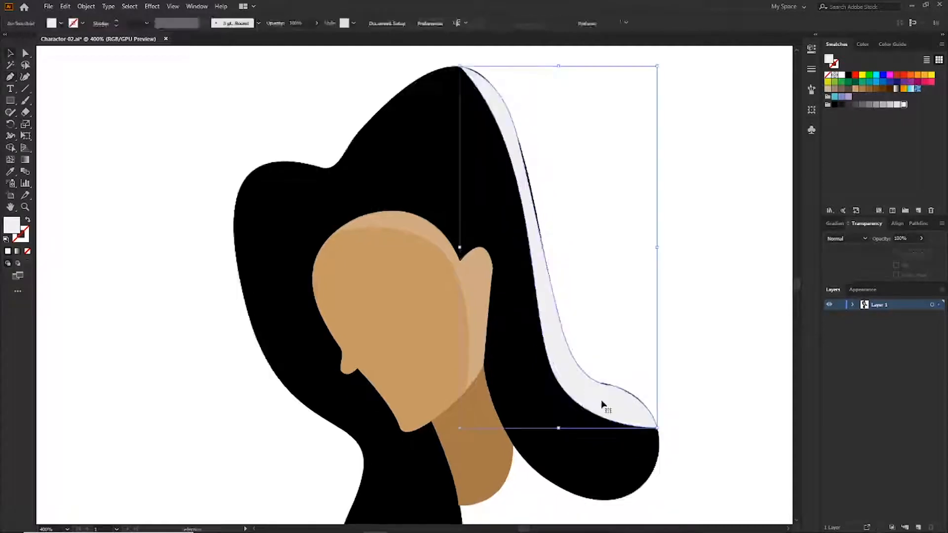
Lower the opacity of the back hair highlight so that it blends into the black hair.
left_click(921, 238)
left_click_drag(919, 251, 890, 252)
left_click(739, 289)
Draw a highlight band along the outer edge of the front hair down to its narrow waist, and set its opacity to 23%.
key("ctrl+minus")
key("p")
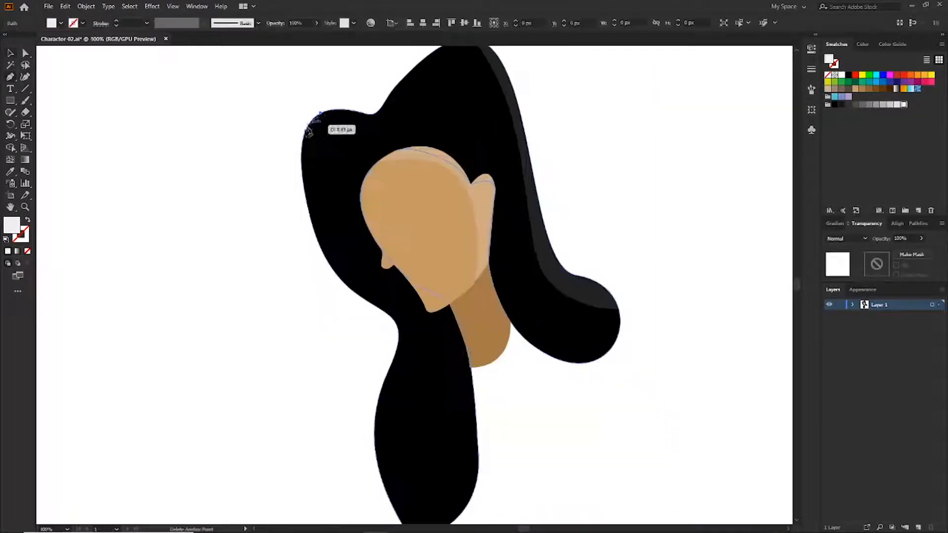
left_click(320, 113)
left_click_drag(306, 202, 324, 277)
left_click_drag(370, 302, 386, 313)
left_click_drag(393, 367, 374, 420)
left_click(395, 367)
left_click_drag(377, 295, 333, 276)
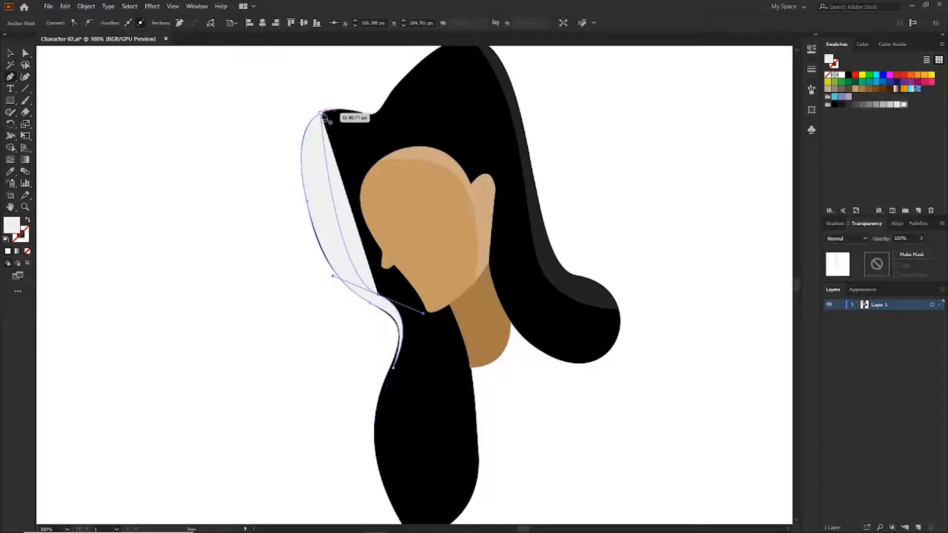
left_click(321, 114)
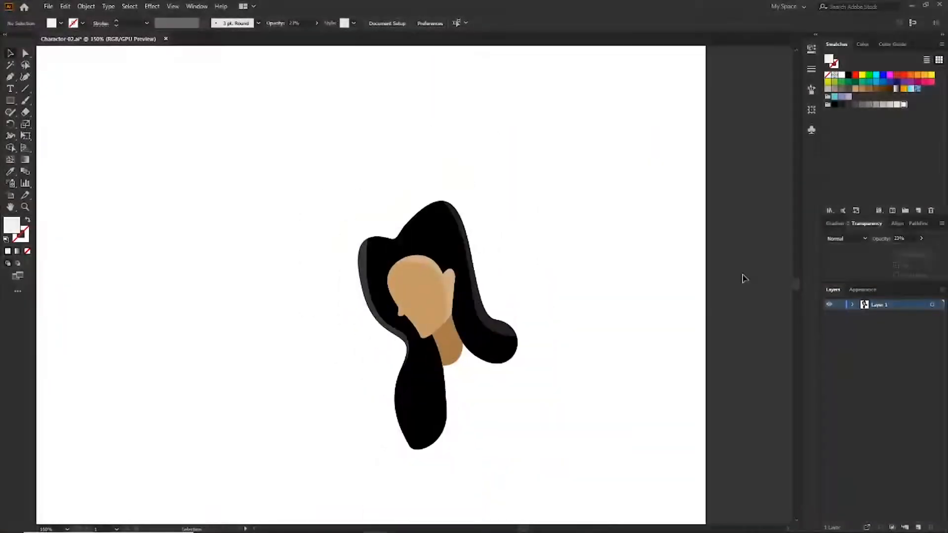
key("ctrl+equal")
key("ctrl+equal")
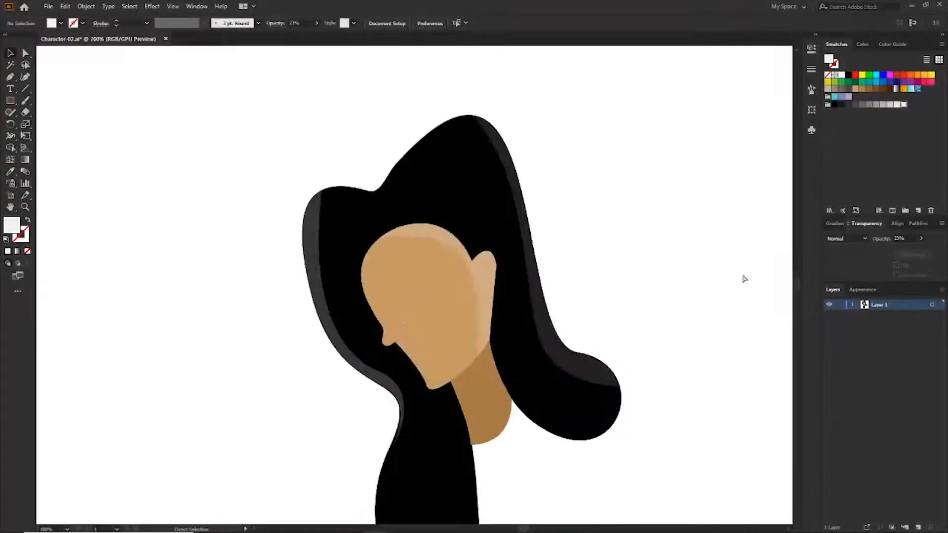
Try a curved highlight from the dip in the hair to the hairline near the ear, at 17% opacity.
left_click_drag(590, 154, 594, 188)
left_click(378, 225)
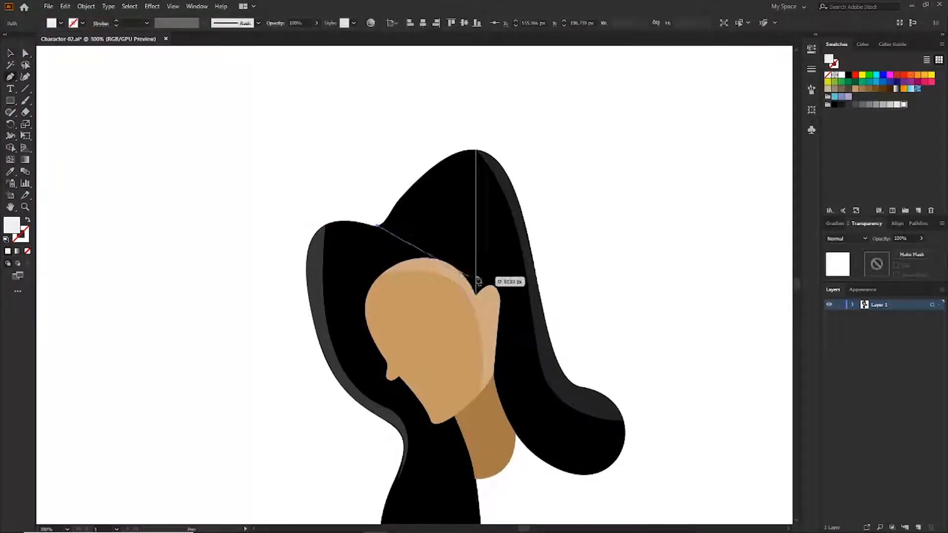
left_click_drag(479, 317, 478, 315)
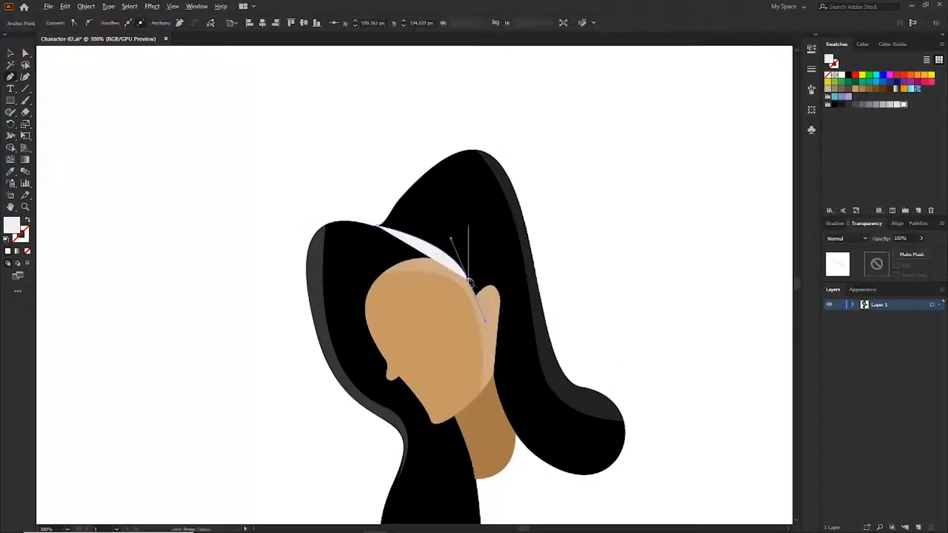
left_click_drag(378, 226, 295, 234)
key("v")
left_click(378, 210)
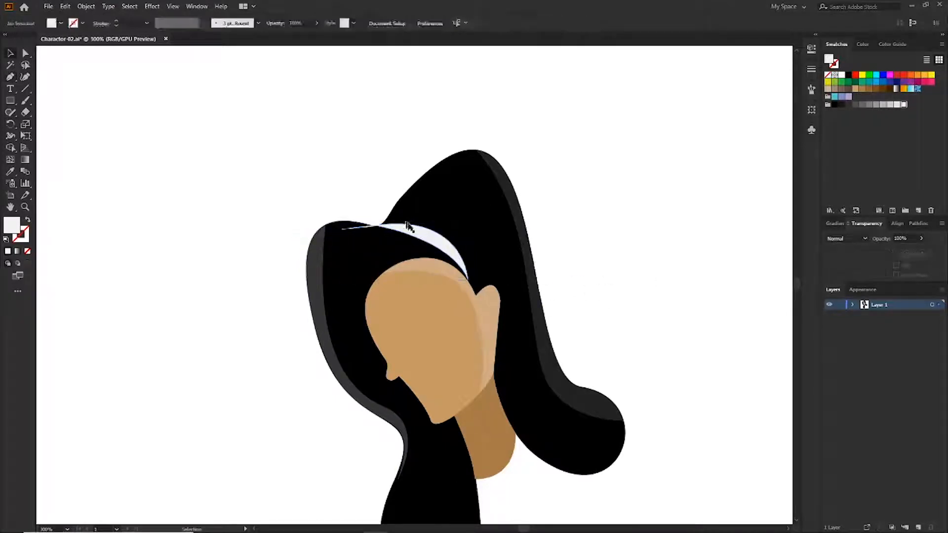
key("ctrl+z")
key("ctrl+z")
left_click(563, 295)
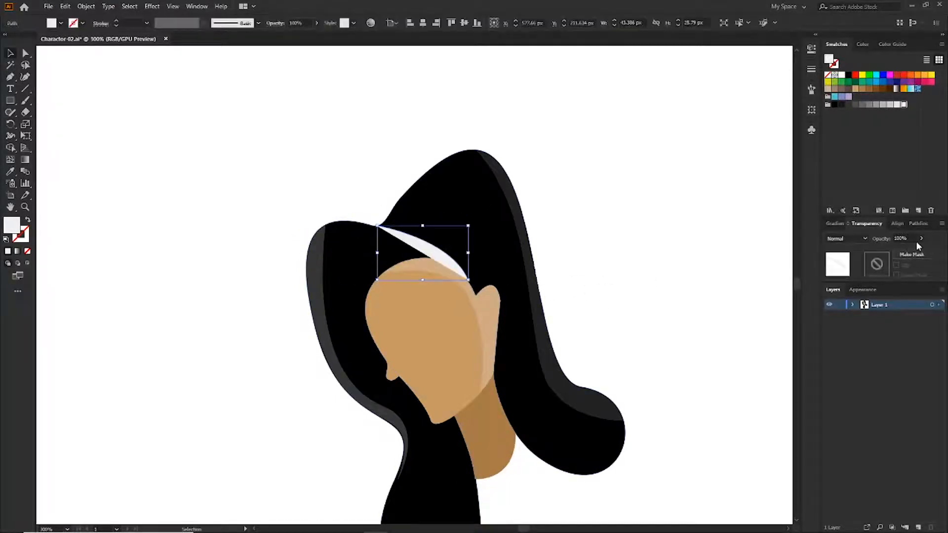
left_click_drag(933, 248, 887, 254)
left_click(582, 237)
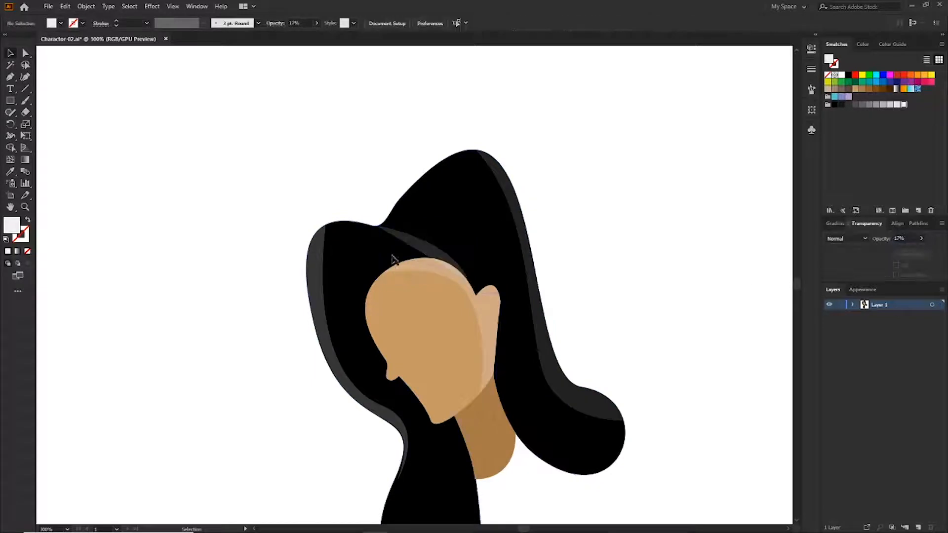
Delete the curved highlight above the forehead.
left_click_drag(425, 247, 436, 242)
left_click(556, 211)
left_click(439, 259)
key("Delete")
Draw a thin crescent highlight from the front hair's top edge to the hairline near the ear, with 14% opacity.
key("p")
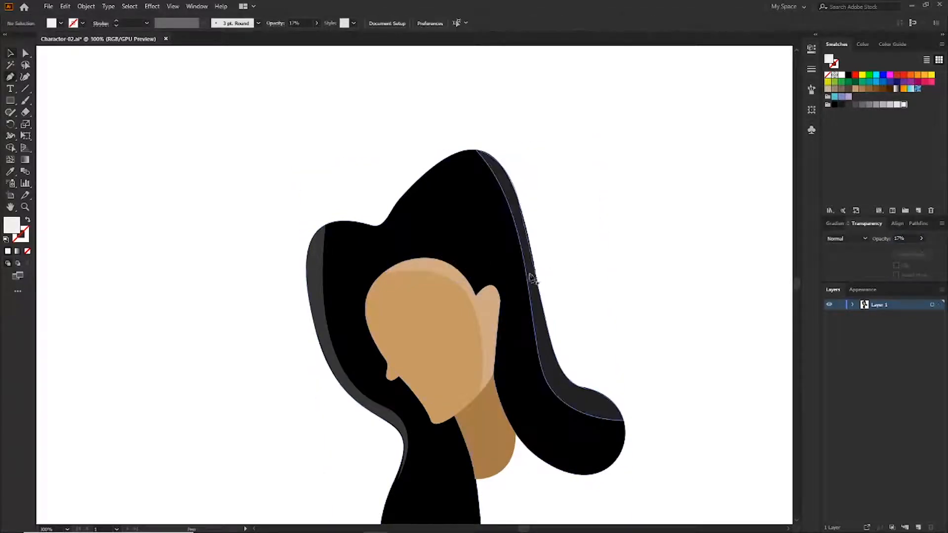
left_click(364, 224)
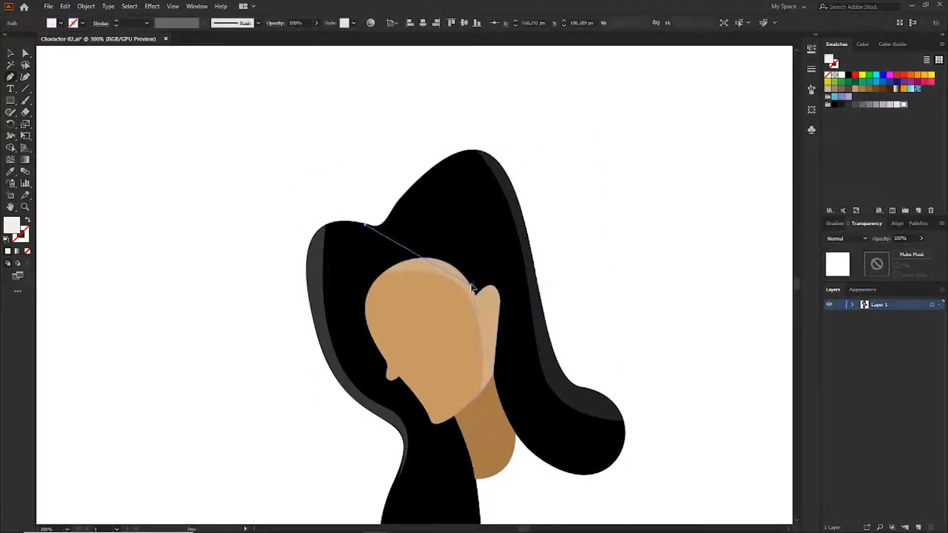
left_click_drag(472, 288, 484, 346)
left_click_drag(365, 224, 280, 229)
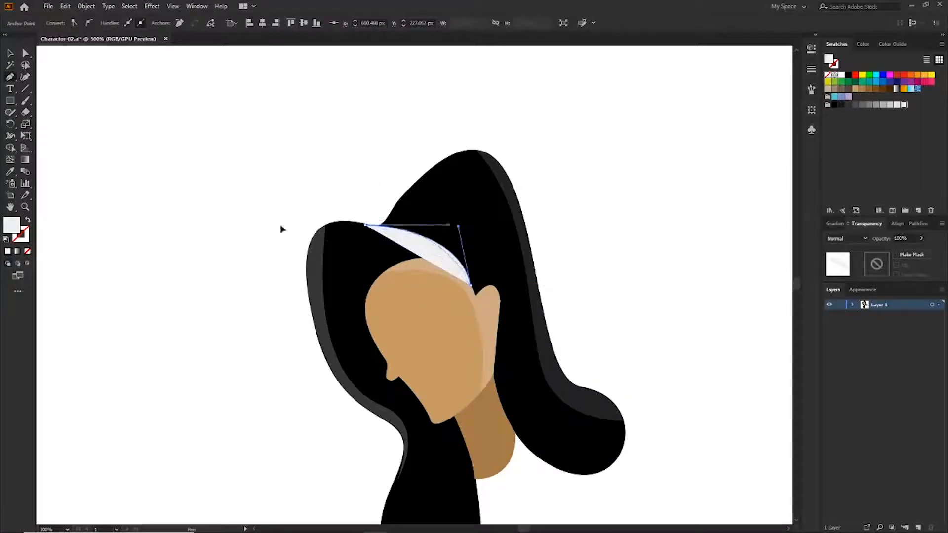
key("v")
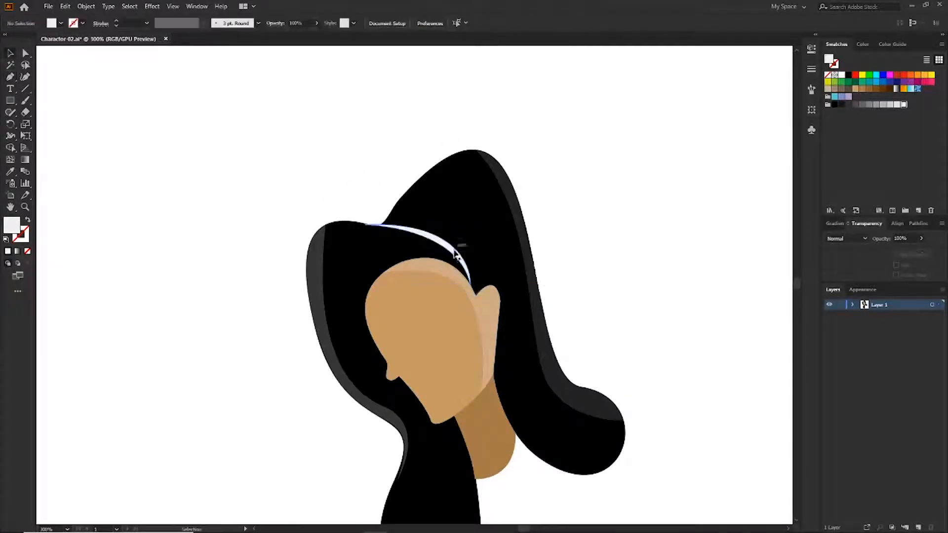
left_click(686, 279)
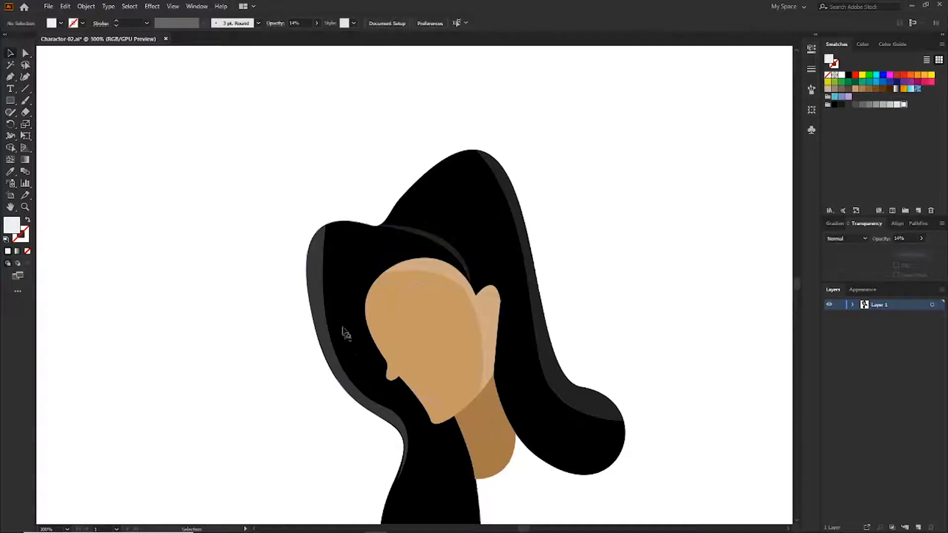
Lower the opacity of the highlights on both outer hair edges, setting the back hair's highlight to 9%.
left_click(325, 337)
left_click(684, 316)
left_click_drag(888, 252, 886, 250)
left_click(579, 396)
left_click(921, 238)
left_click(679, 296)
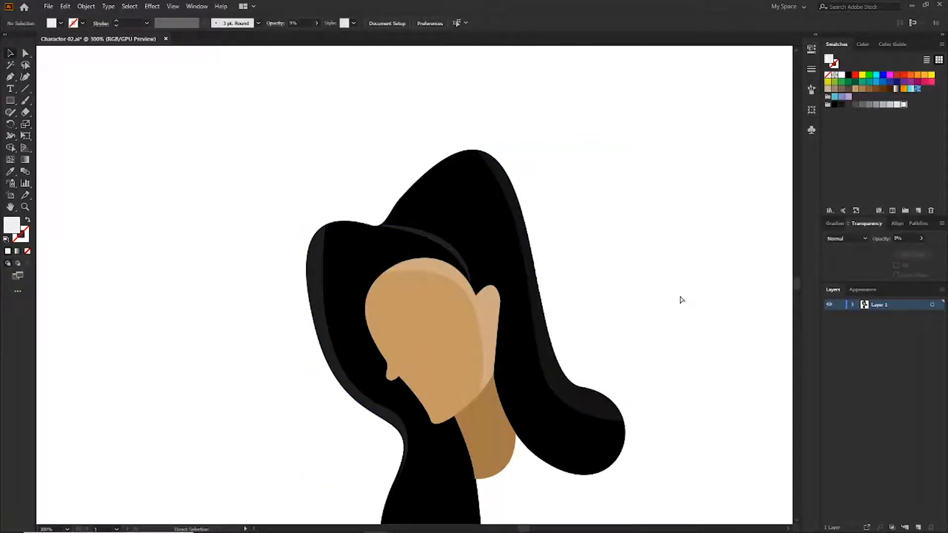
Adjust the anchor point and handle beside the dip in the hair to give the crown a rounder, steeper start.
key("ctrl+minus")
key("ctrl+minus")
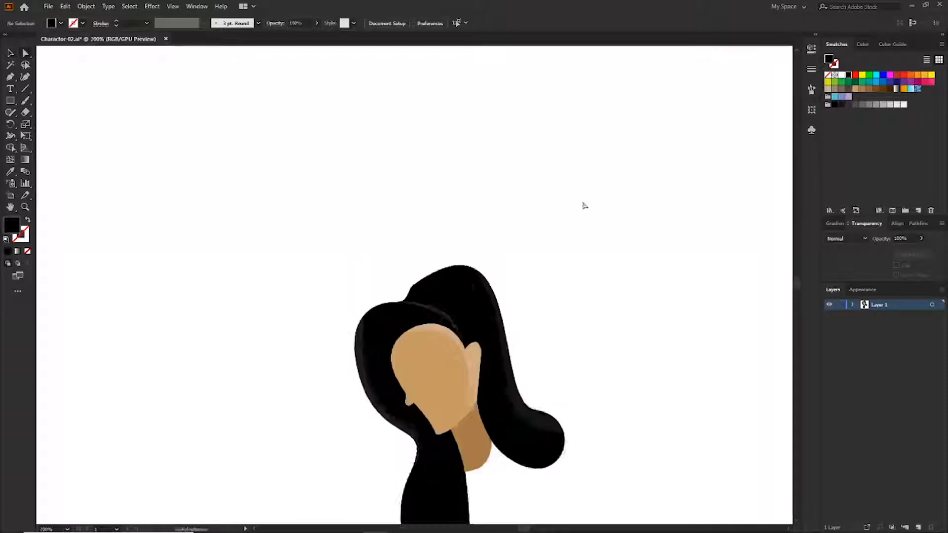
key("ctrl+equal")
key("ctrl+equal")
left_click_drag(515, 237, 496, 146)
left_click(397, 209)
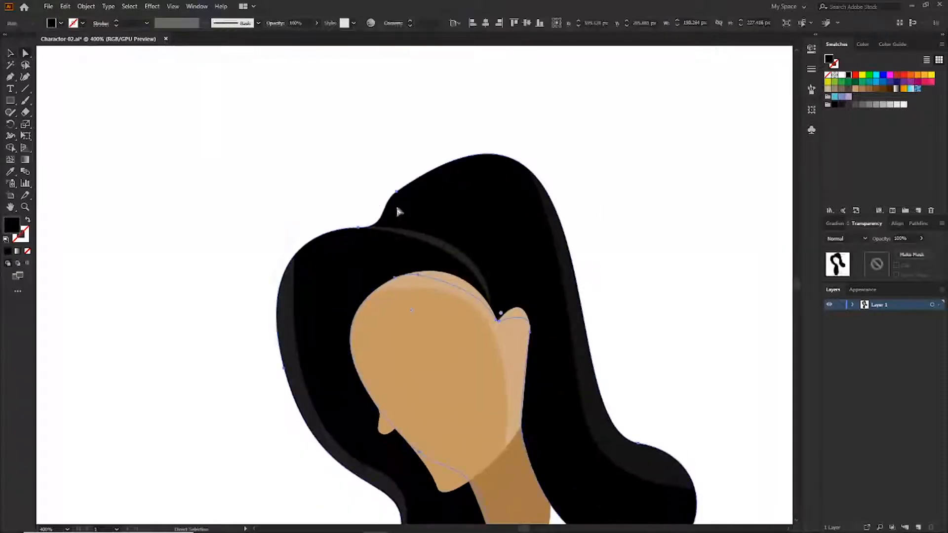
left_click(395, 191)
left_click_drag(381, 202, 374, 204)
left_click(367, 186)
key("ctrl+minus")
key("ctrl+minus")
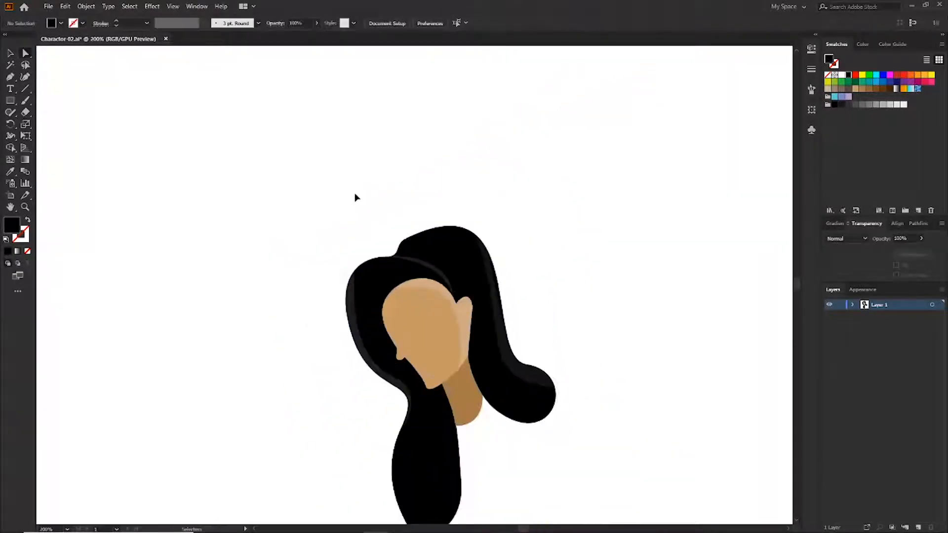
Undo the last crown edit and shift the anchor point at the dip between the front hair and crown slightly up and outward.
key("ctrl+z")
key("ctrl+equal")
key("ctrl+equal")
left_click(403, 322)
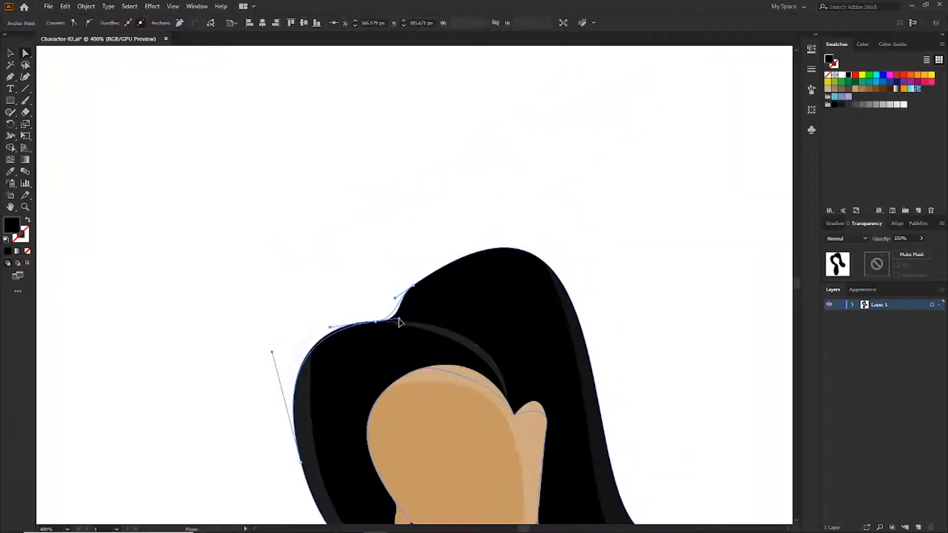
mouse_move(400, 322)
left_mouse_down()
mouse_move(373, 292)
mouse_move(393, 309)
mouse_move(390, 318)
left_mouse_up()
left_click(295, 291)
key("ctrl+minus")
key("ctrl+minus")
key("ctrl+minus")
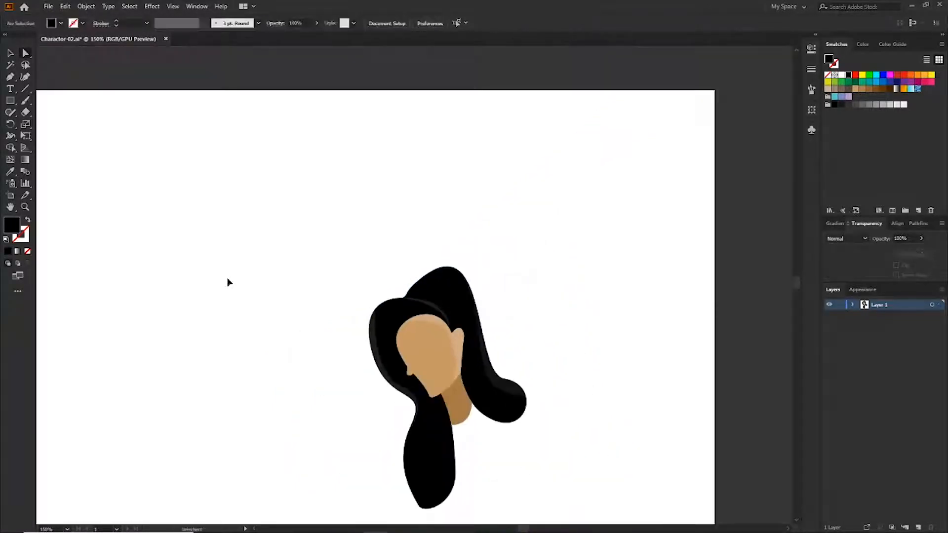
Change the fill of the semi-transparent overlay on the face edge and ear to a brown swatch.
key("ctrl+equal")
key("ctrl+equal")
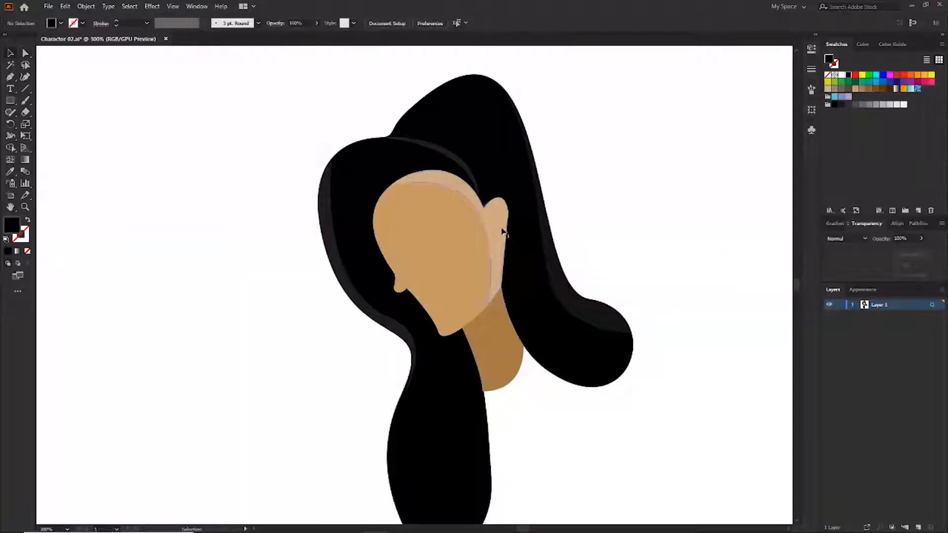
left_click(502, 232)
left_click(869, 90)
left_click(643, 243)
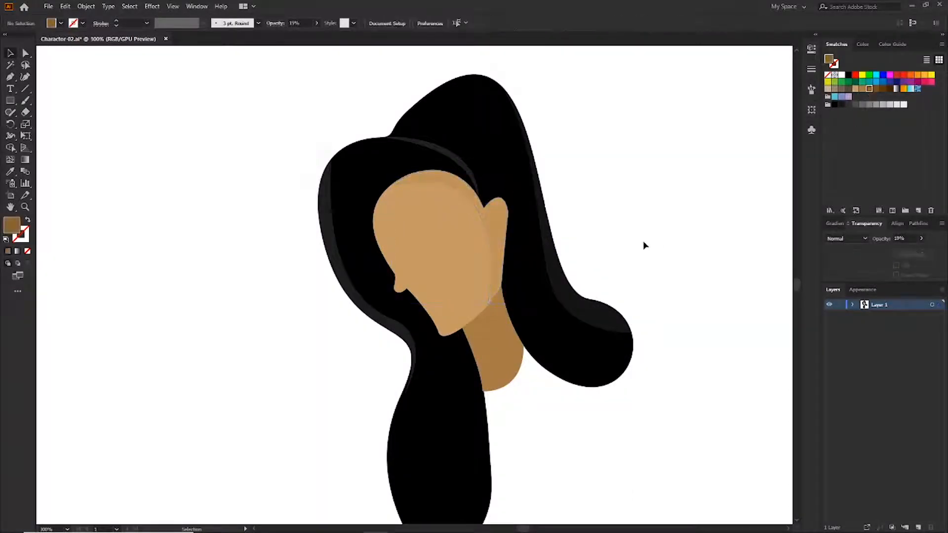
Move the highlight on the back hair slightly inward from the hair's outer edge.
left_click_drag(545, 244, 540, 256)
left_click(690, 187)
key("ctrl+minus")
key("ctrl+minus")
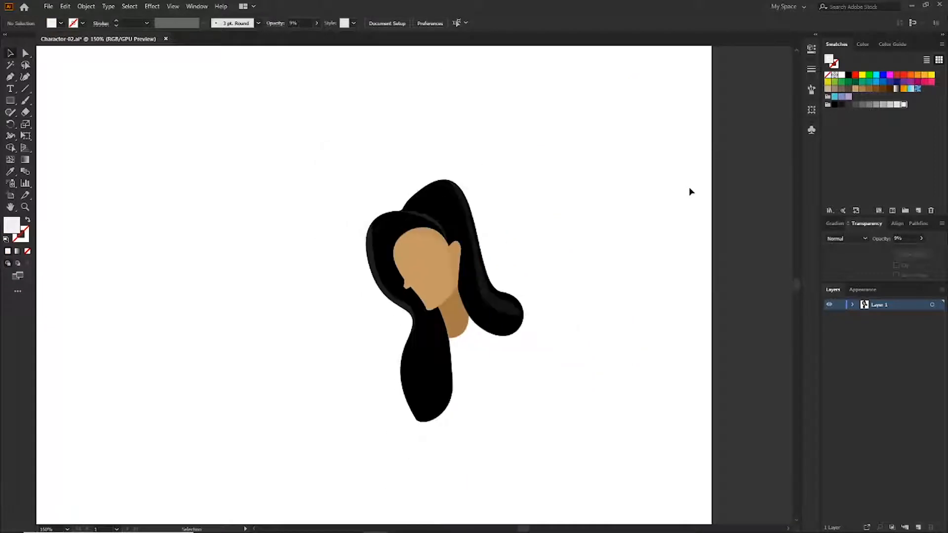
Round off the pointed lower tip of the long front hair lock.
key("ctrl+equal")
left_click(425, 453)
mouse_move(416, 465)
left_mouse_down()
mouse_move(408, 446)
mouse_move(405, 469)
left_mouse_up()
left_click(518, 440)
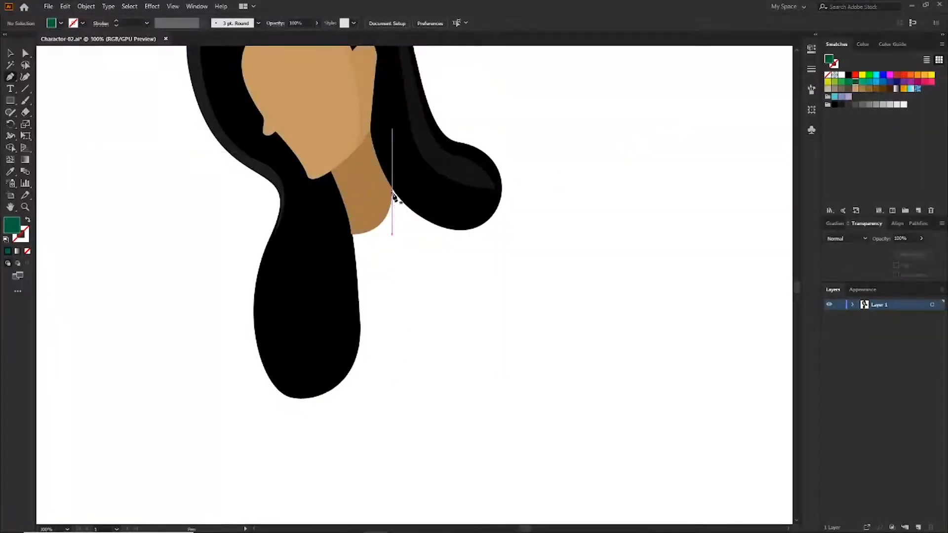
Draw a closed dark green top with the Pen tool, running from the neck along a curved back to a wavy flared hem and up the chest.
left_click(395, 192)
left_click_drag(492, 243, 470, 228)
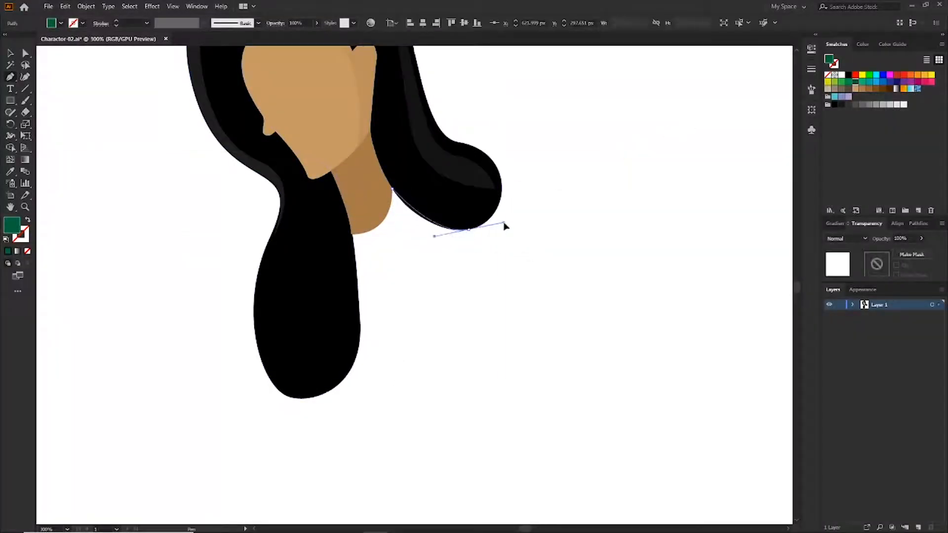
key("ctrl+minus")
left_click_drag(452, 108, 452, 124)
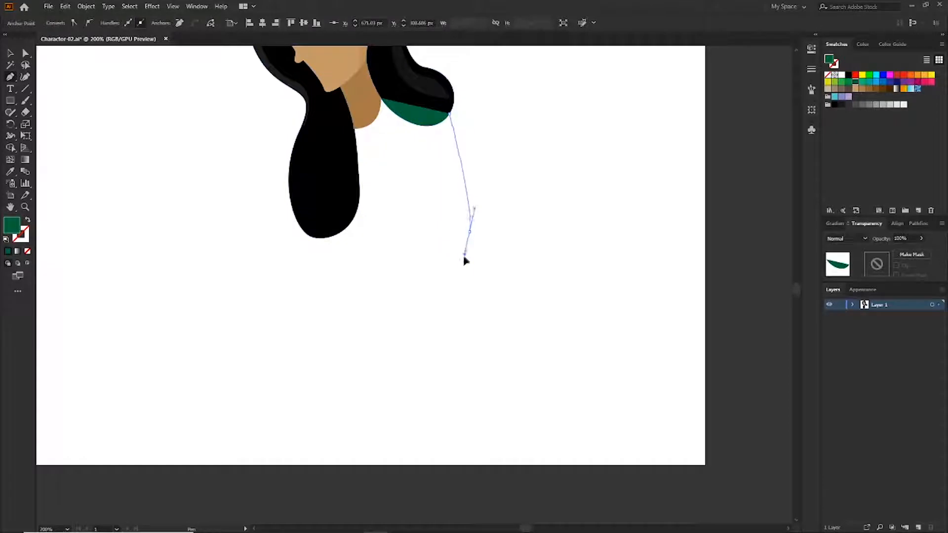
left_click_drag(465, 255, 447, 324)
left_click_drag(443, 356, 445, 357)
left_click_drag(410, 356, 374, 373)
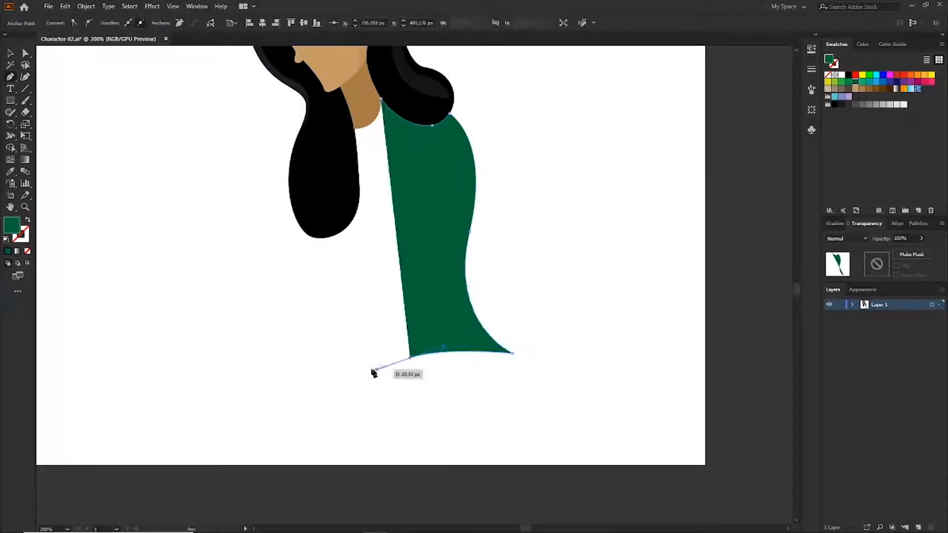
left_click_drag(317, 346, 296, 291)
left_click_drag(348, 228, 336, 197)
left_click_drag(364, 147, 343, 113)
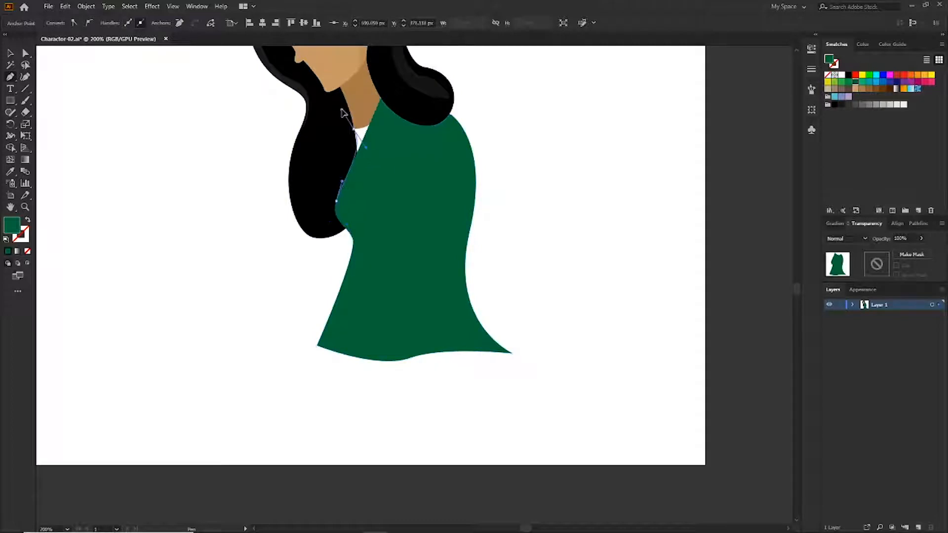
left_click(382, 101)
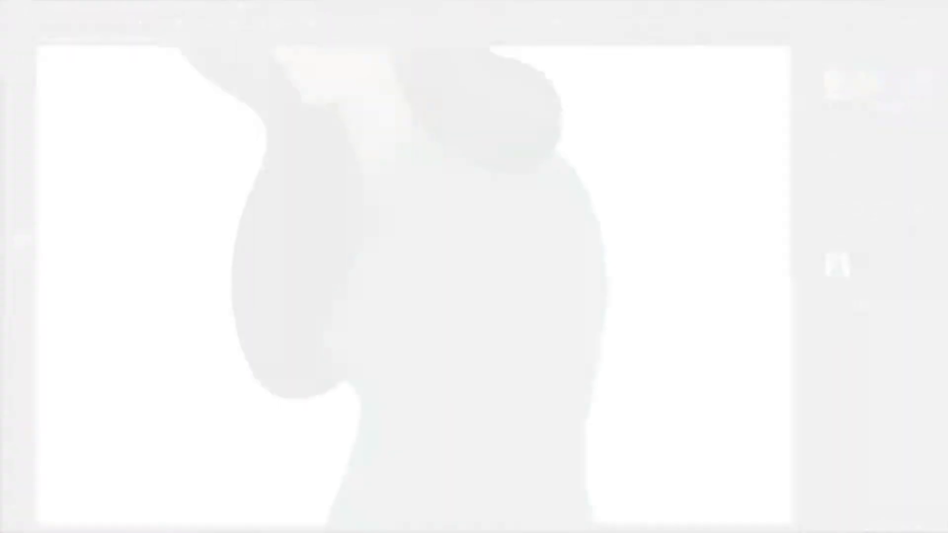
Slightly round both hem corners of the green top with the live corner controls.
scroll(541, 390, "down", 5)
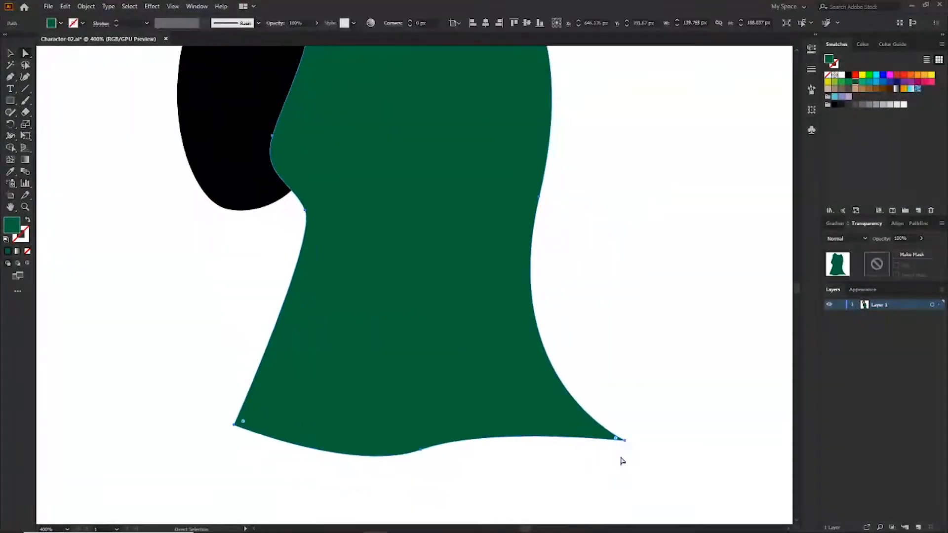
scroll(614, 441, "up", 2)
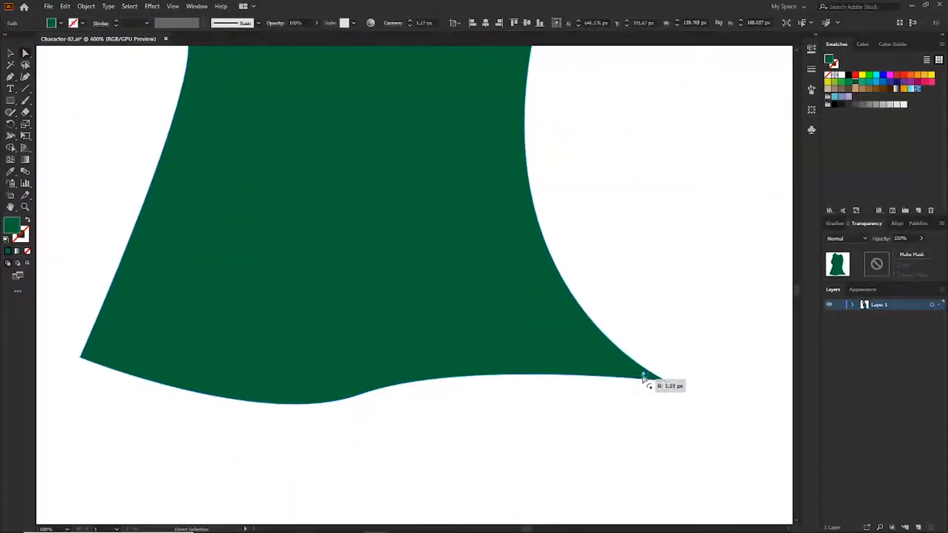
left_click(535, 406)
left_click_drag(154, 334, 319, 377)
left_click(246, 399)
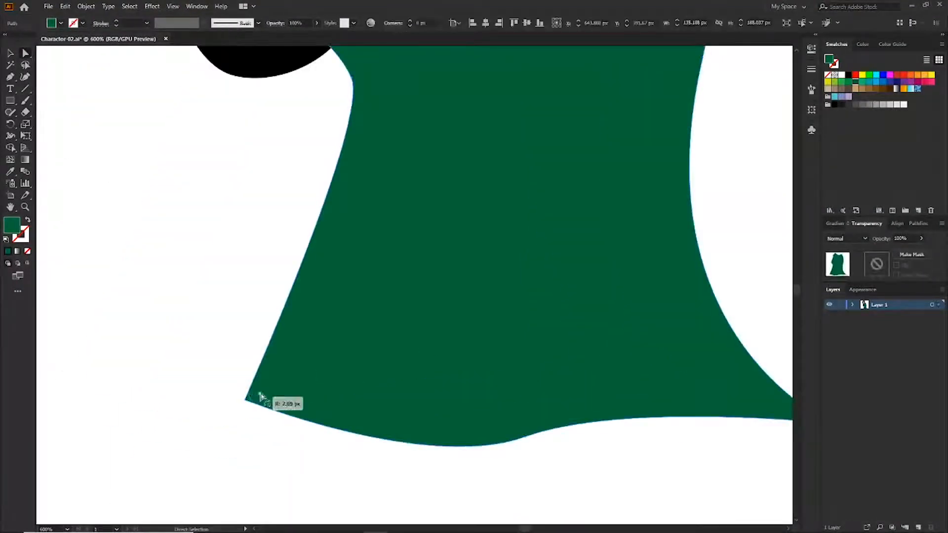
Scale the whole character down slightly, reposition it on the artboard, and save the file.
key("ctrl+1")
key("v")
left_click_drag(519, 191, 507, 205)
left_click_drag(481, 323, 499, 298)
left_click_drag(529, 181, 528, 184)
left_click(392, 195)
left_click_drag(391, 194, 531, 340)
left_click_drag(495, 311, 493, 327)
left_click(548, 323)
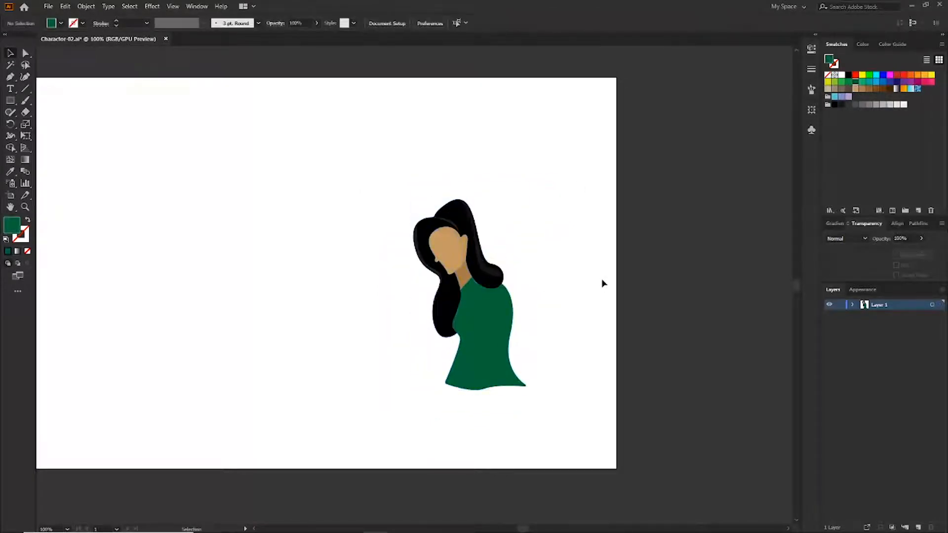
key("ctrl+s")
Fine-tune an anchor point on the front edge of the green top.
scroll(462, 332, "up", 3)
key("a")
left_click(434, 301)
left_click_drag(426, 336, 426, 335)
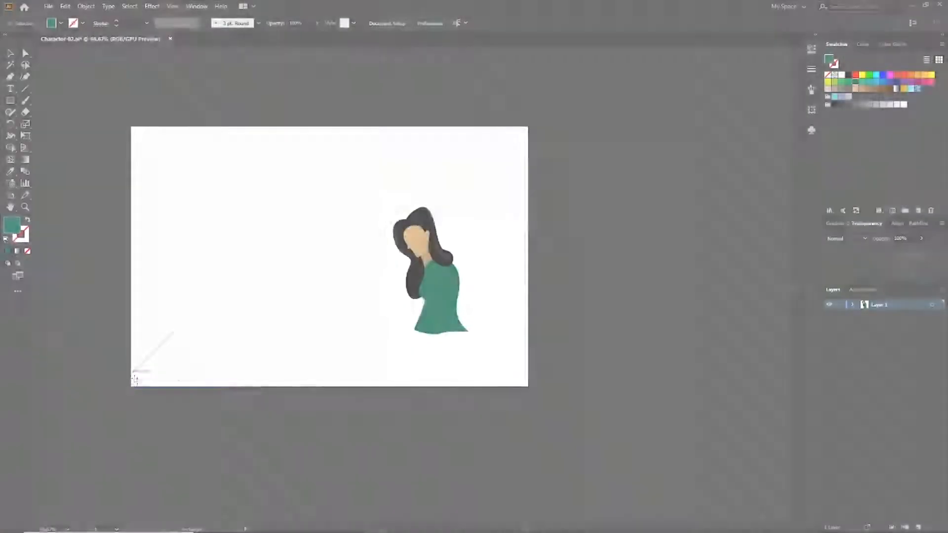
Draw a full-width dark grey floor strip about 26 px high along the artboard's bottom edge, and move the character about 61 px down towards it.
mouse_move(131, 375)
left_mouse_down()
mouse_move(415, 365)
mouse_move(525, 368)
mouse_move(529, 387)
left_mouse_up()
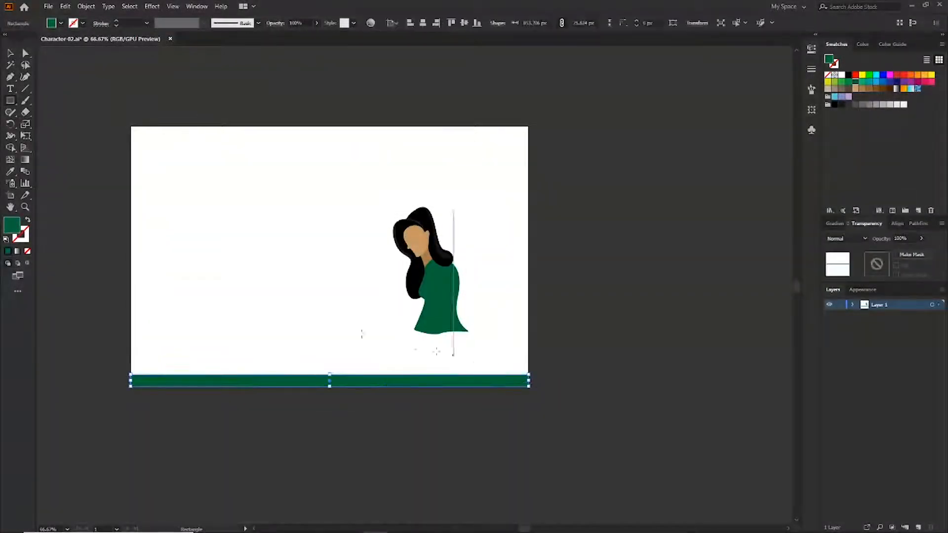
left_click(841, 105)
mouse_move(906, 253)
left_mouse_down()
mouse_move(882, 262)
mouse_move(915, 252)
left_mouse_up()
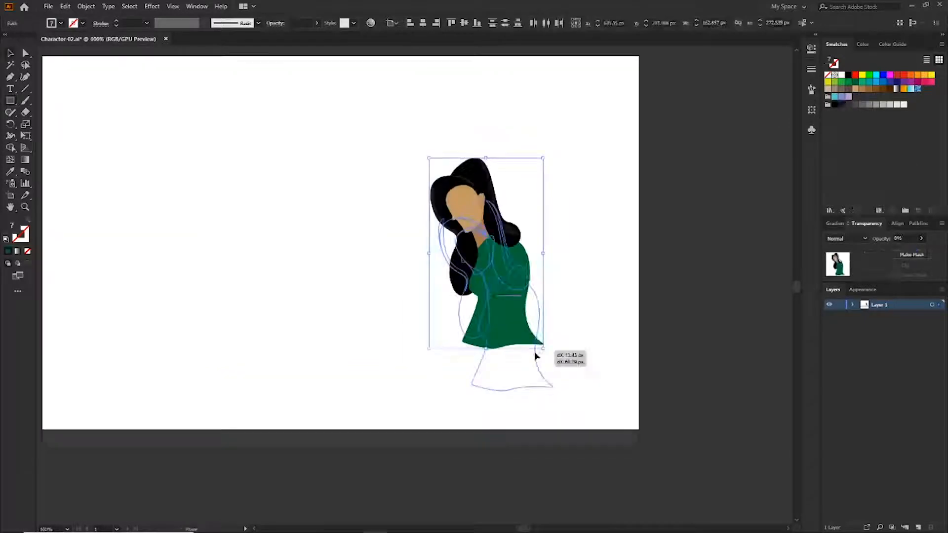
left_click_drag(535, 360, 537, 356)
Draw a mid-grey bent leg with the Pen tool, from the hip down to the floor, under the knee, to the ankle and back over the knee.
key("p")
left_click(540, 388)
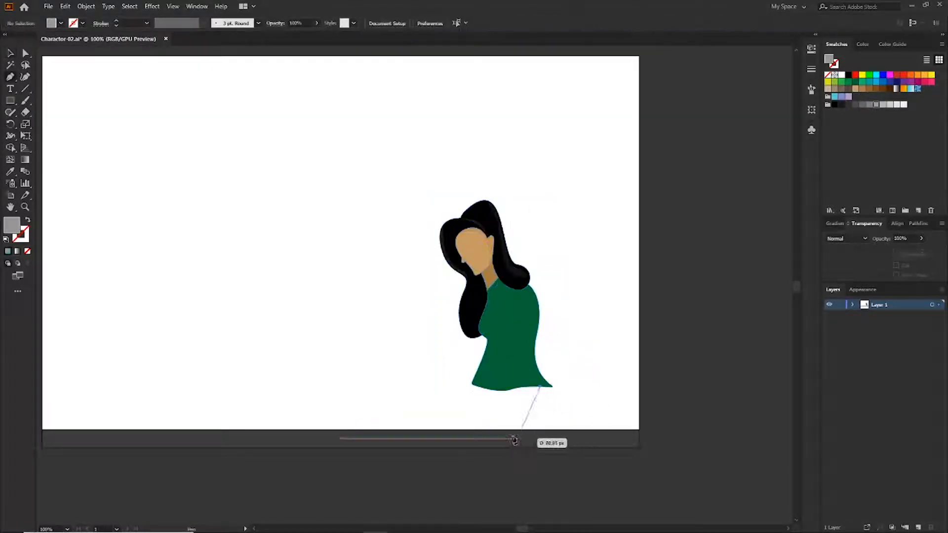
left_click_drag(515, 430, 470, 424)
left_click(428, 378)
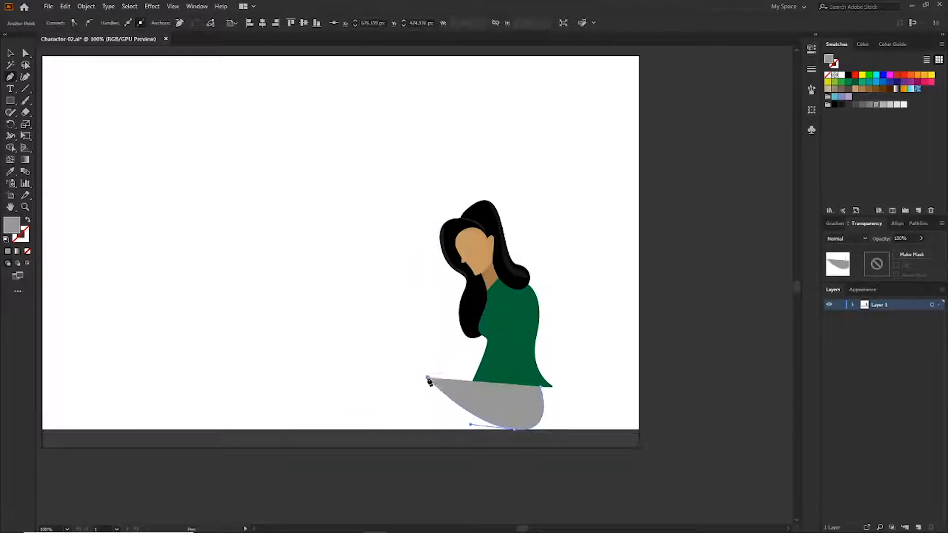
left_click(362, 423)
left_click(347, 404)
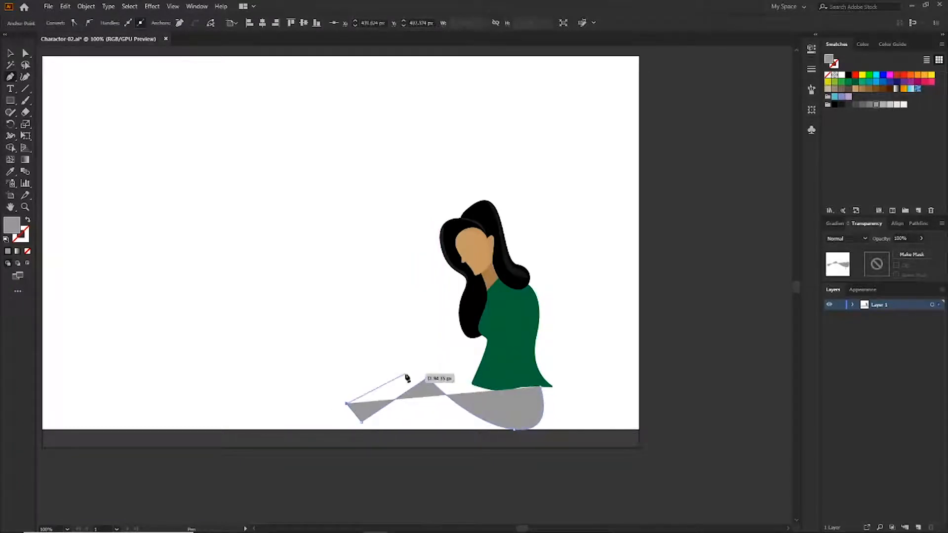
left_click(426, 362)
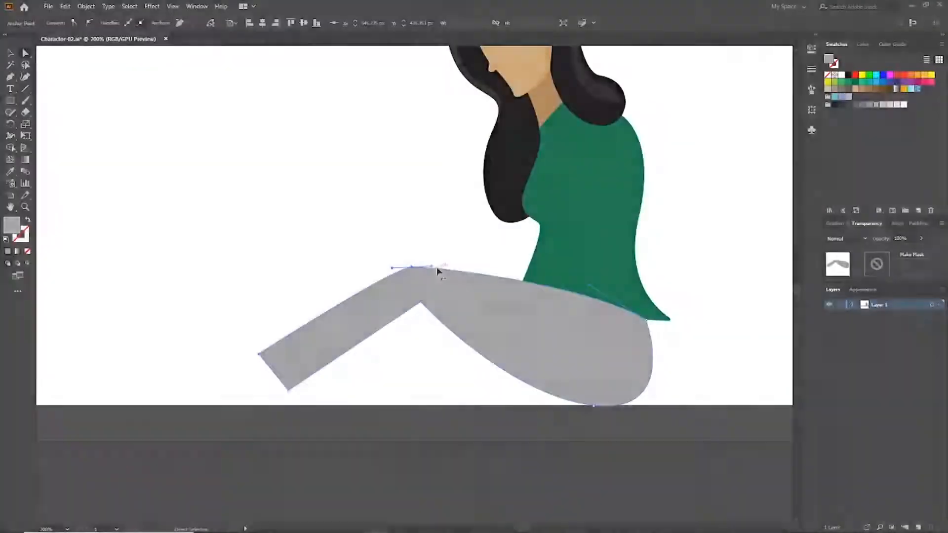
Adjust the curve handle on top of the grey knee to smooth its transition into the thigh.
mouse_move(437, 271)
left_mouse_down()
mouse_move(428, 275)
mouse_move(443, 265)
left_mouse_up()
left_click(187, 386)
left_click(633, 335)
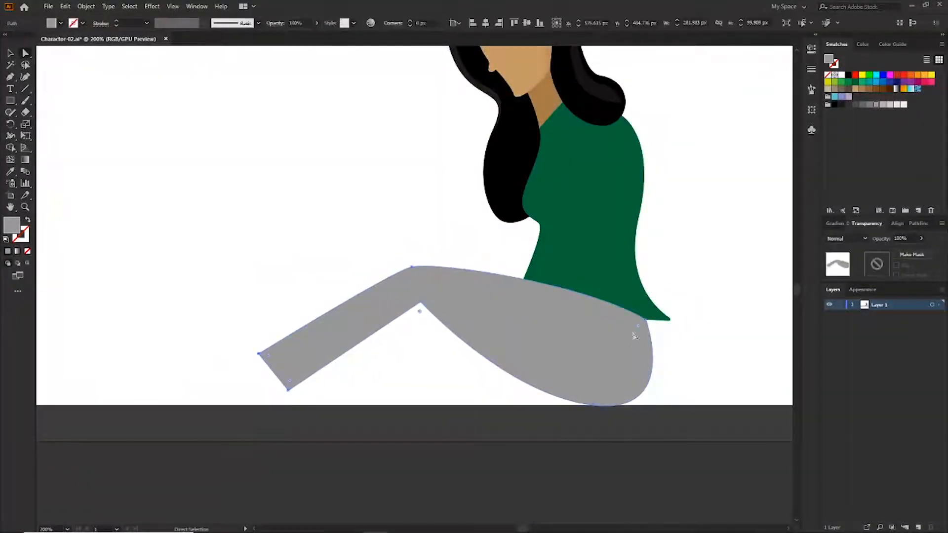
left_click(679, 348)
Send the grey leg behind the green top so the hem overlaps the hip.
key("v")
left_click(636, 334)
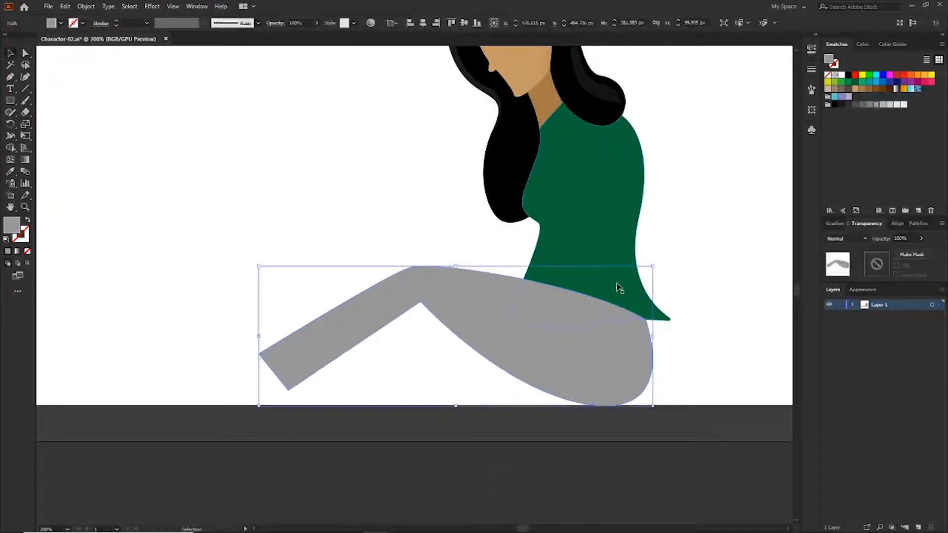
left_click(616, 292)
left_click(615, 356)
key("ctrl+shift+[")
left_click(689, 299)
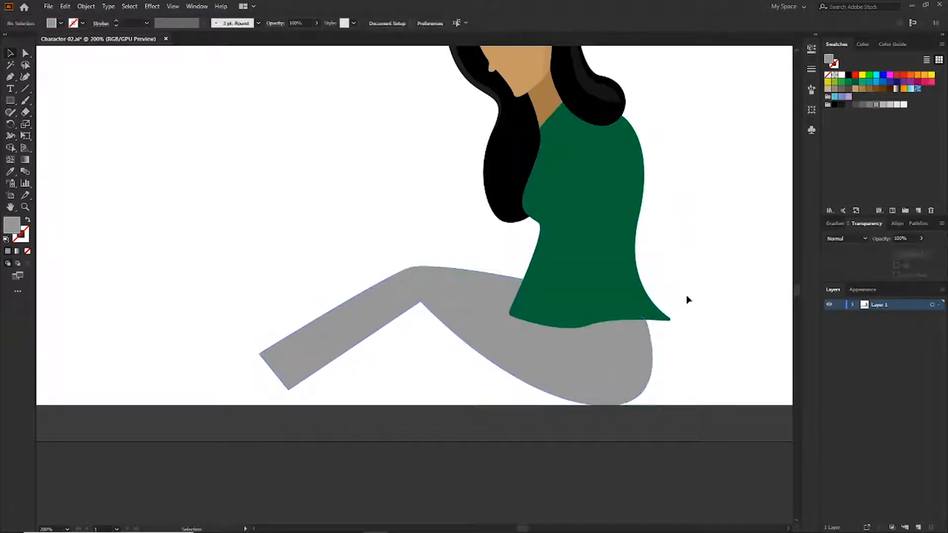
Draw a dark grey far thigh from the underside of the knee to the floor and send it behind the near leg.
key("ctrl+minus")
key("ctrl+minus")
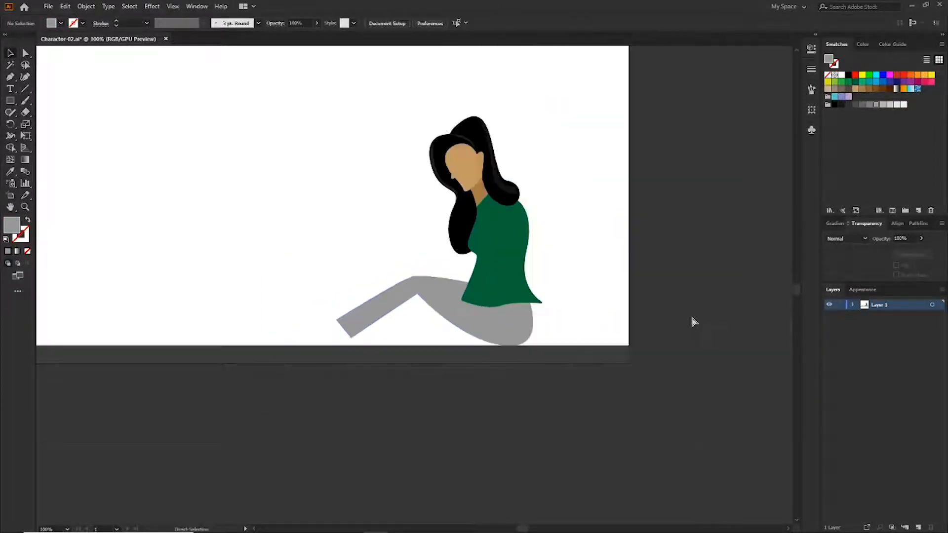
key("ctrl+equal")
key("ctrl+equal")
left_click_drag(637, 347, 614, 335)
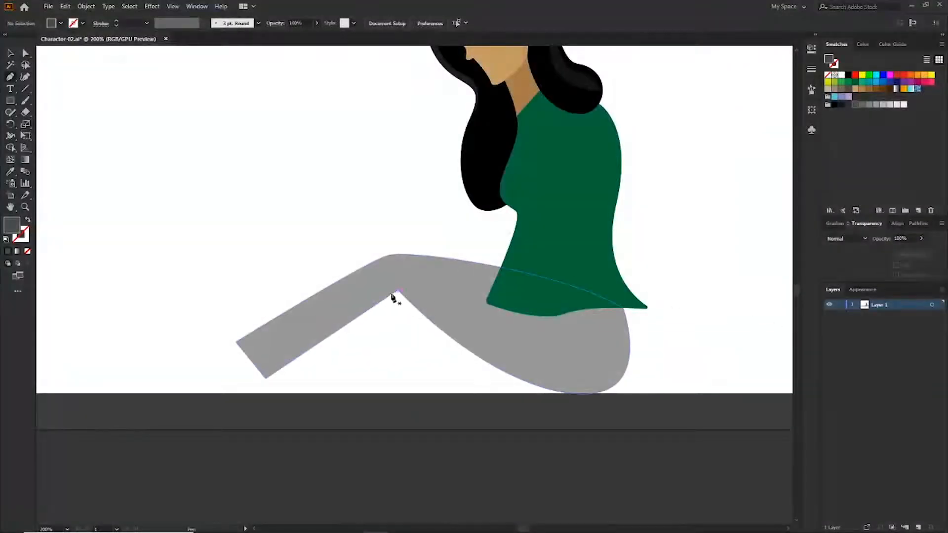
left_click(392, 295)
left_click_drag(563, 393, 628, 386)
left_click(567, 361)
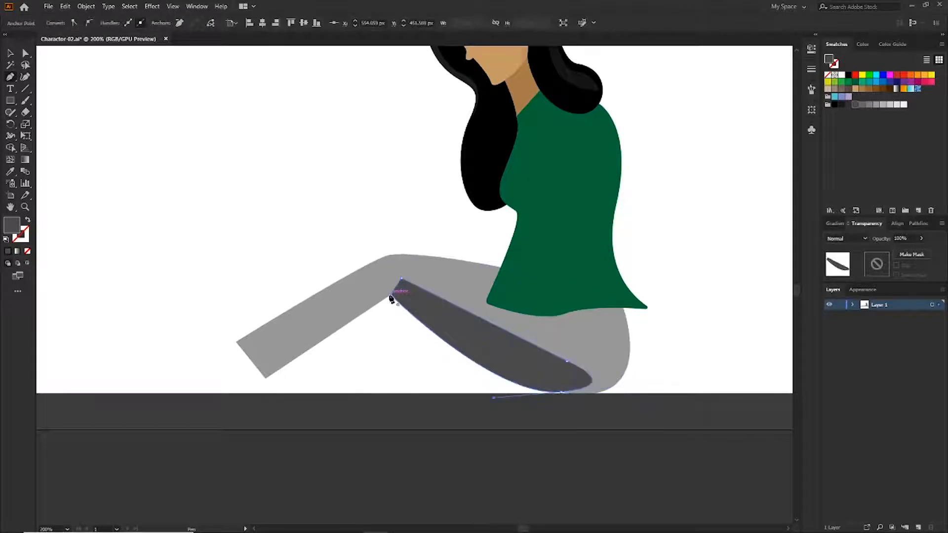
left_click(391, 296)
left_click(482, 330, "ctrl")
key("ctrl+shift+[")
Adjust the dark thigh's floor anchor point and its handle so the lower edge meets the floor horizontally.
key("v")
key("a")
scroll(526, 401, "up", 2)
left_click_drag(597, 385, 603, 387)
left_click_drag(736, 375, 740, 386)
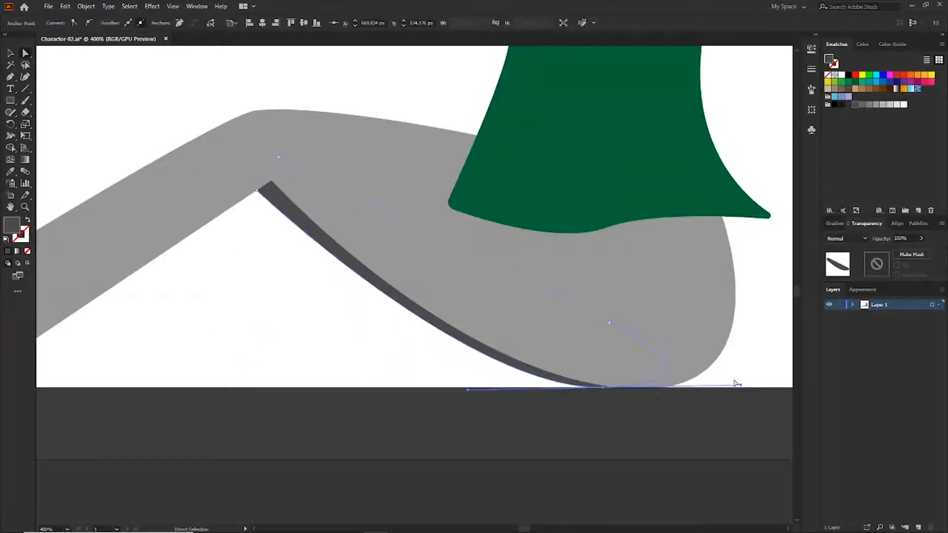
Draw a dark grey far shin behind the near leg, from the ankle up along its upper edge and over the knee.
key("p")
left_click_drag(346, 276, 522, 367)
left_click(127, 367)
left_click(419, 185)
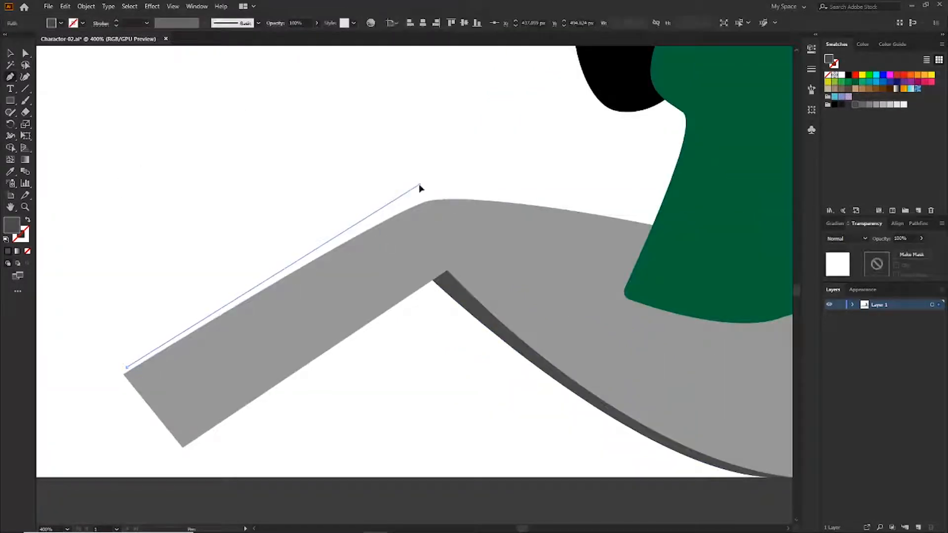
left_click_drag(407, 189, 433, 192)
left_click(499, 203)
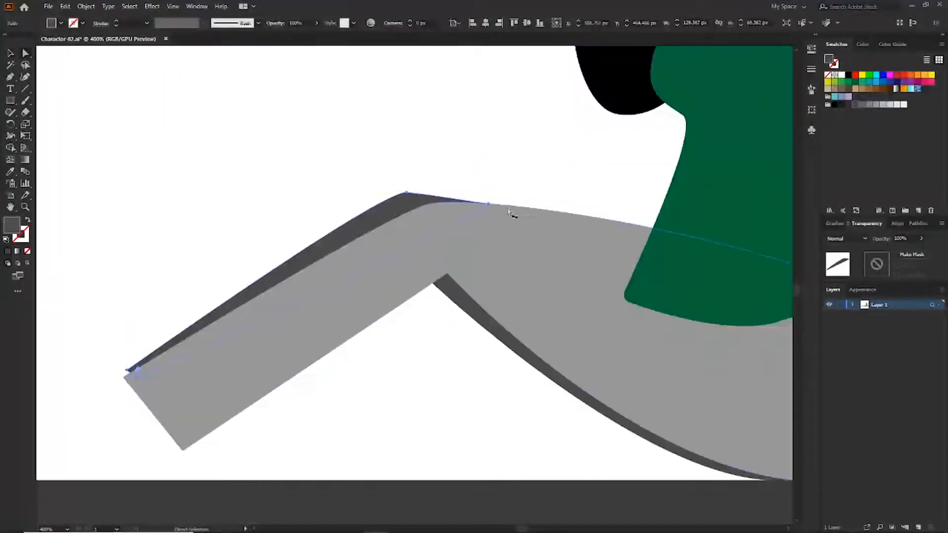
Pull the far shin's end point and curve inward beneath the near knee so the dark shape ends at the kneecap.
left_click_drag(509, 212, 468, 228)
left_click(487, 174)
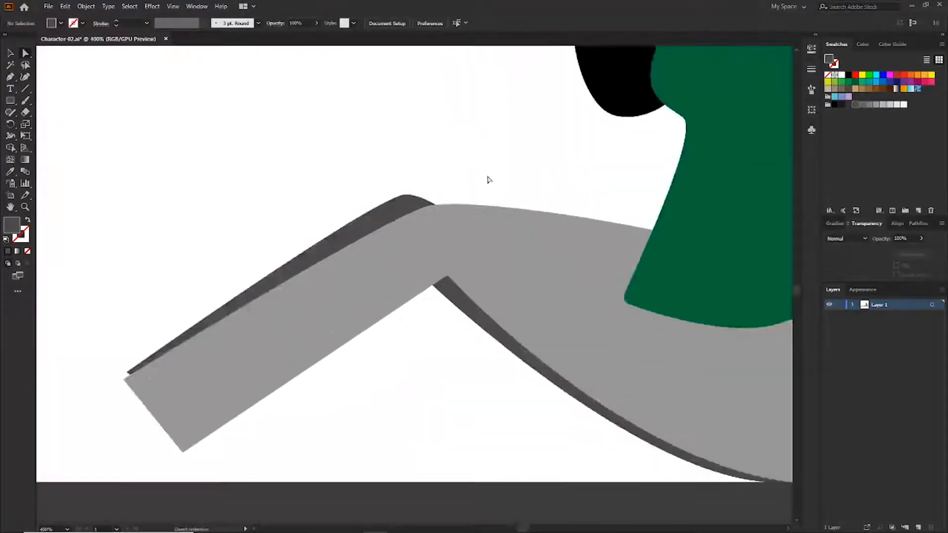
left_click(489, 207)
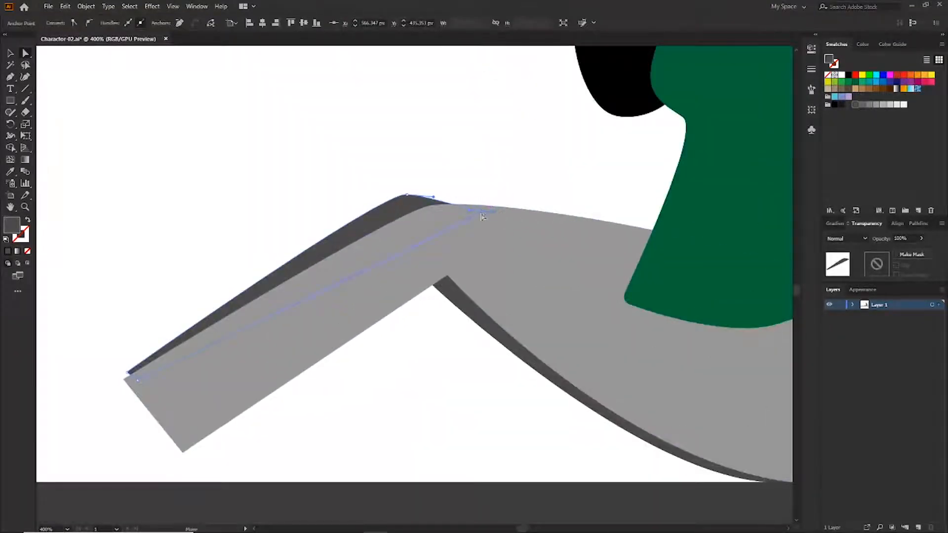
left_click_drag(481, 214, 472, 220)
left_click(447, 184)
Refine the dark far shin's end point and kneecap curve so its edge flows smoothly into the near knee.
key("ctrl+plus")
left_click(401, 149)
left_click_drag(501, 187, 509, 197)
left_click(517, 132)
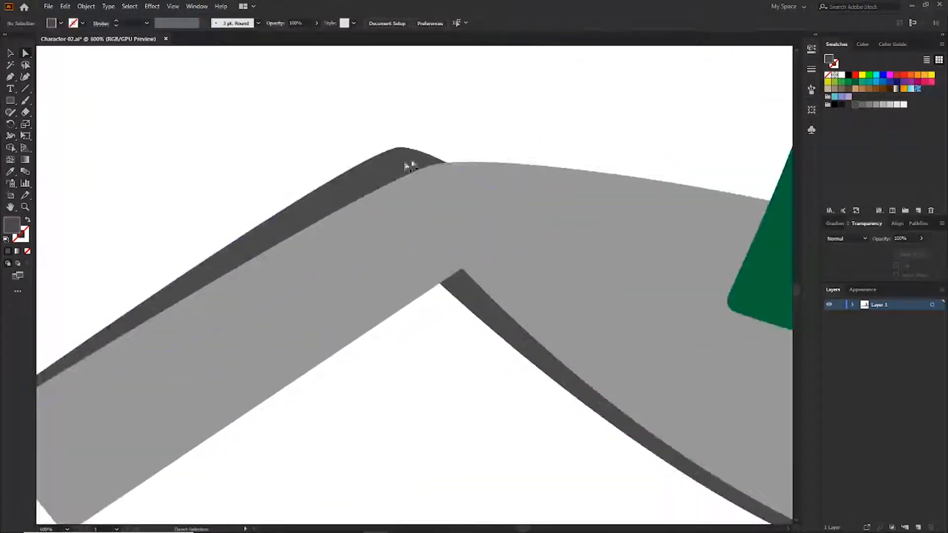
left_click(401, 149)
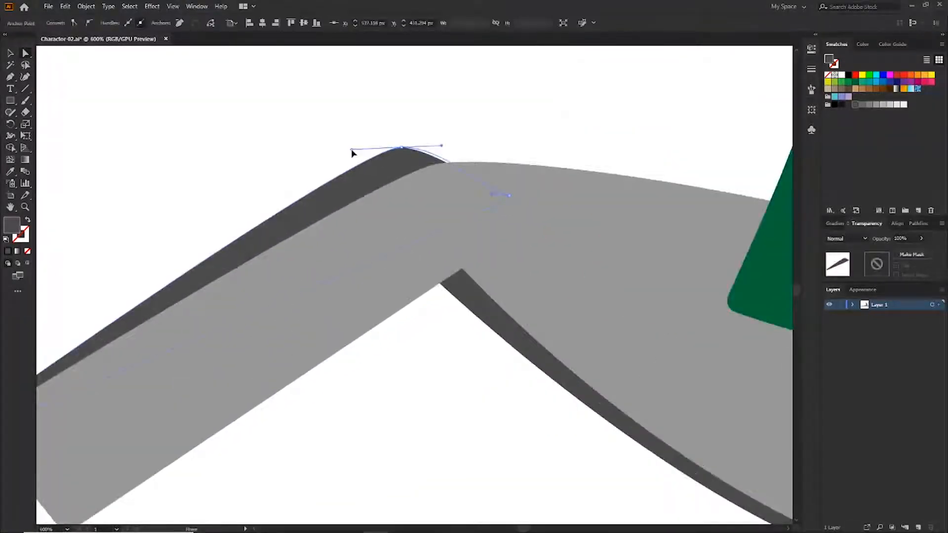
left_click(417, 134)
key("ctrl+minus")
key("ctrl+minus")
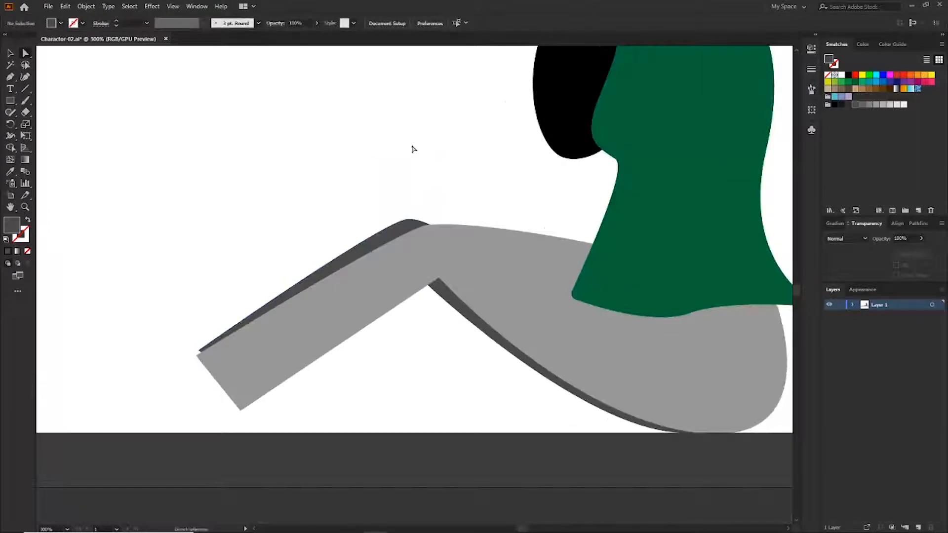
Lower the far shin's kneecap anchor and curve so only a thin dark edge shows above the near knee.
left_click(402, 231)
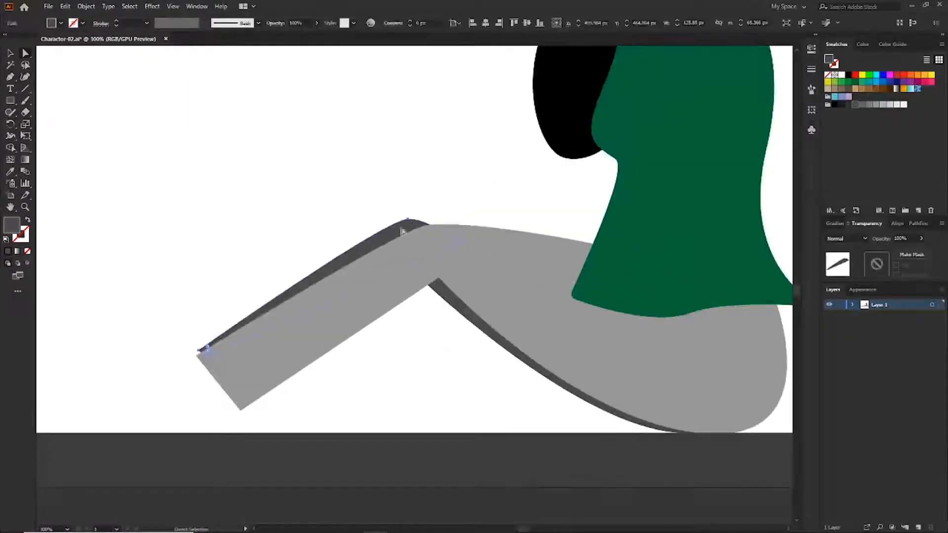
left_click(408, 218)
left_click_drag(383, 219, 410, 225)
left_click(427, 211)
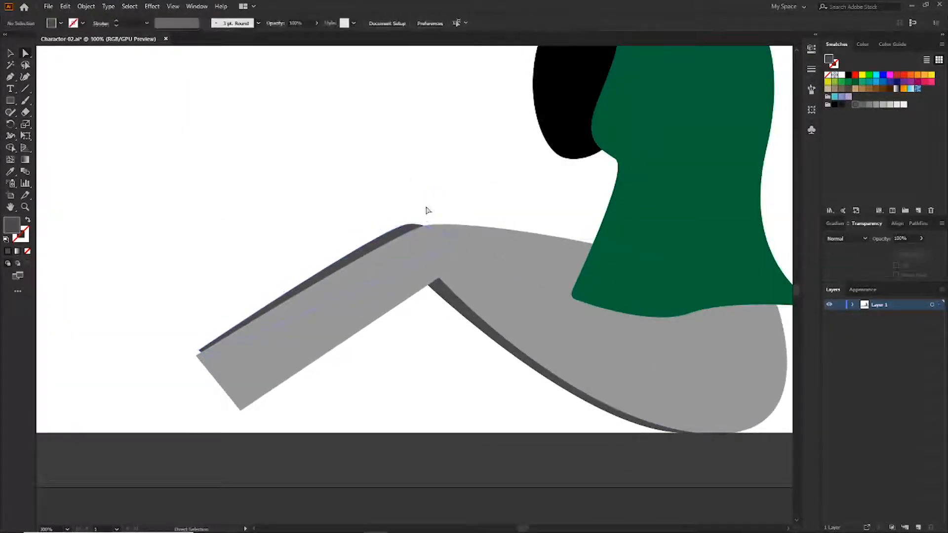
Move the green top's front and middle hem anchors up so the hem follows the thigh down to the hip.
key("ctrl+1")
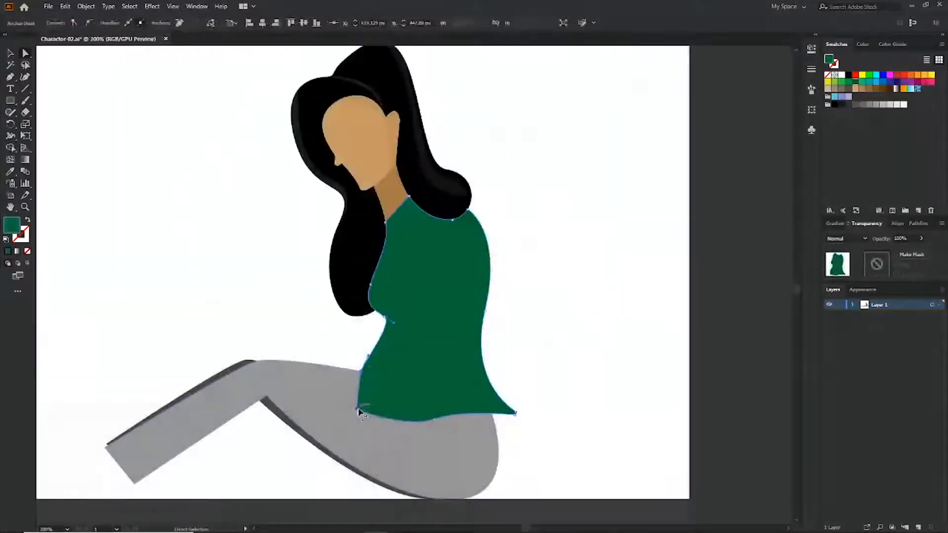
left_click_drag(367, 407, 386, 386)
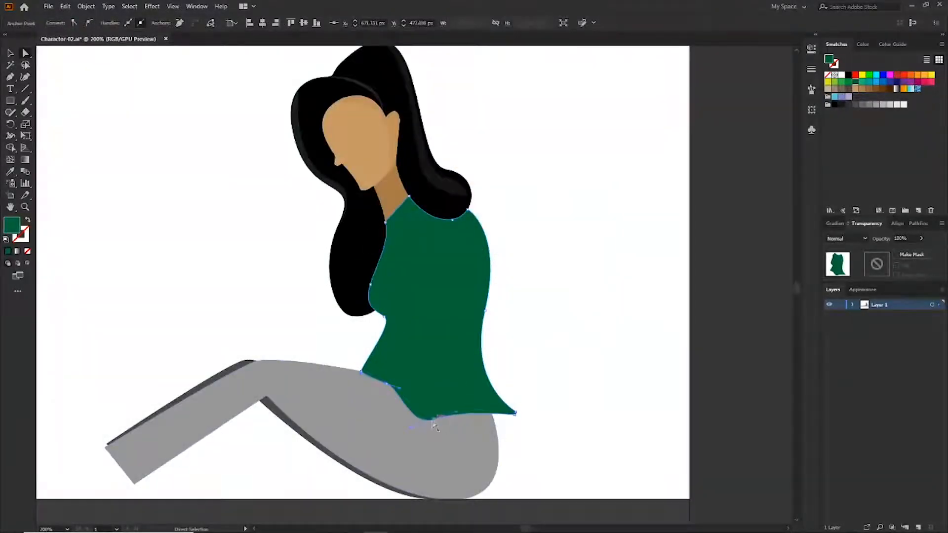
left_click_drag(432, 421, 464, 416)
left_click(515, 413)
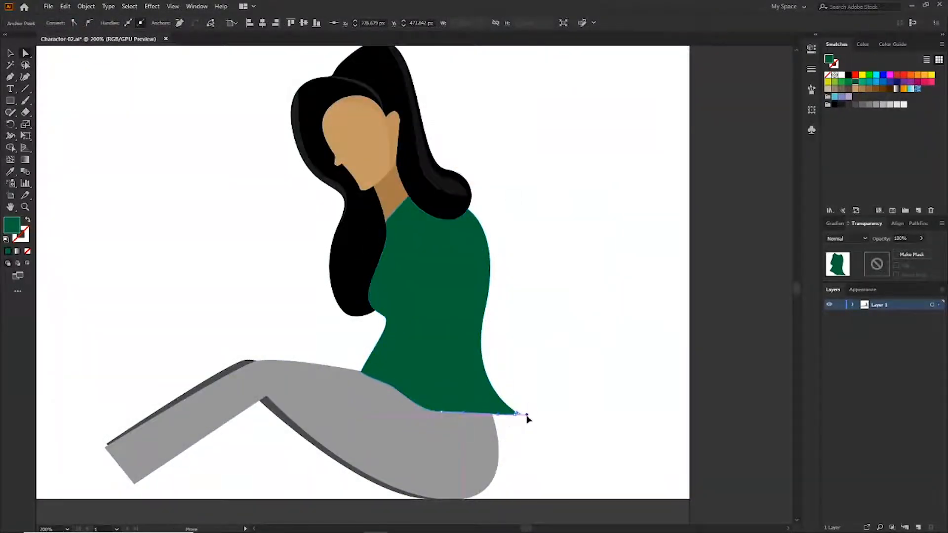
Curve the back corner of the top's hem downward around the hip, undoing the last uneven adjustments to leave it rounded.
left_click_drag(528, 418, 508, 420)
left_click(568, 410)
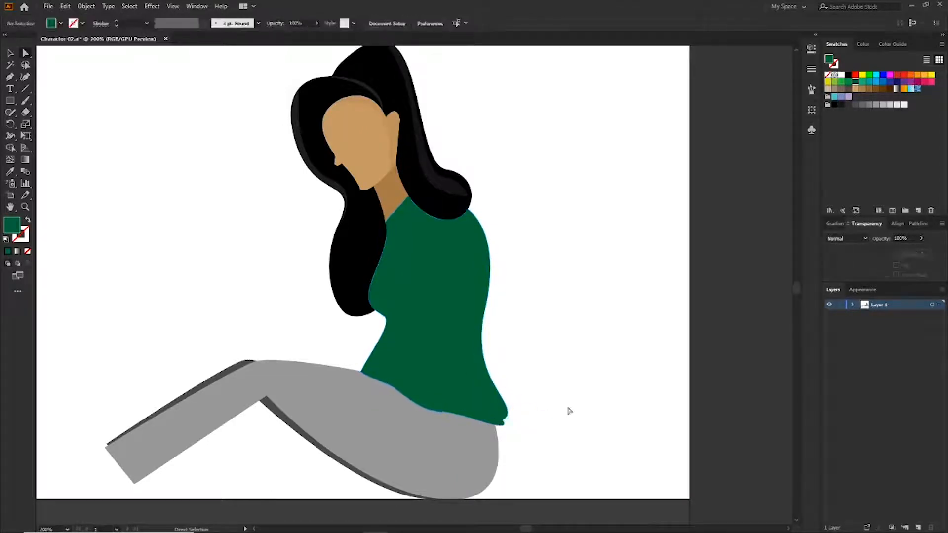
key("ctrl+z")
key("ctrl+z")
left_click(561, 411)
key("ctrl+plus")
left_click_drag(561, 413, 551, 344)
Straighten the middle of the hem into one smooth slope and pull its back corner inward over the hip.
left_click(445, 406)
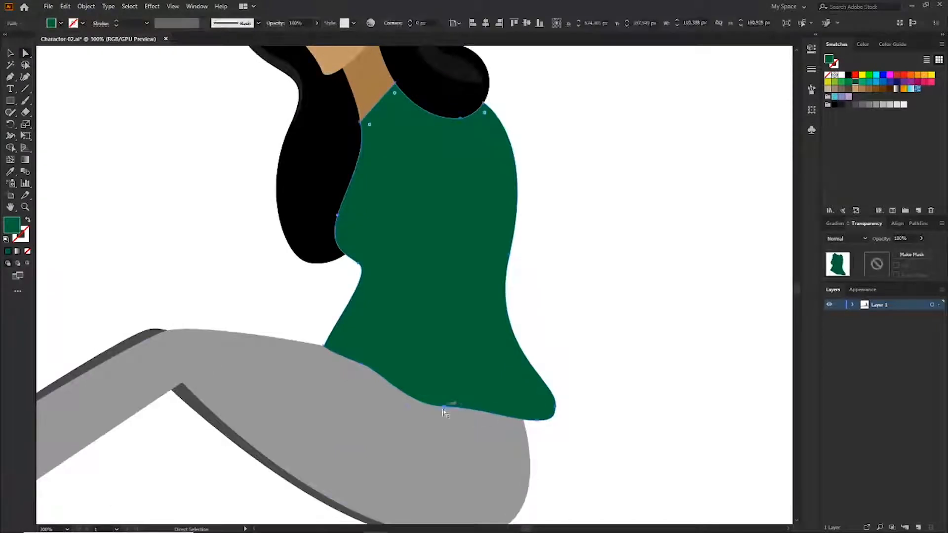
left_click_drag(443, 407, 476, 409)
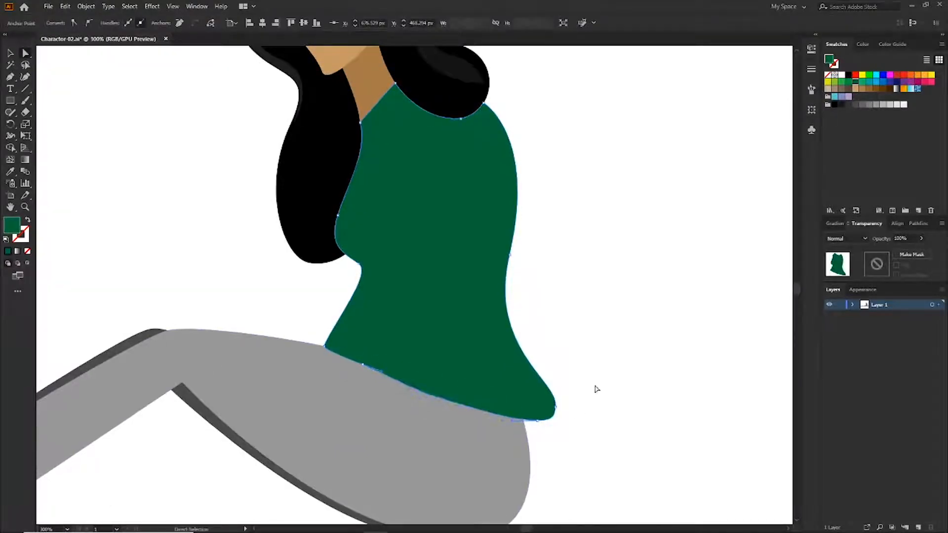
left_click(596, 389)
left_click(549, 419)
left_click_drag(555, 406, 544, 406)
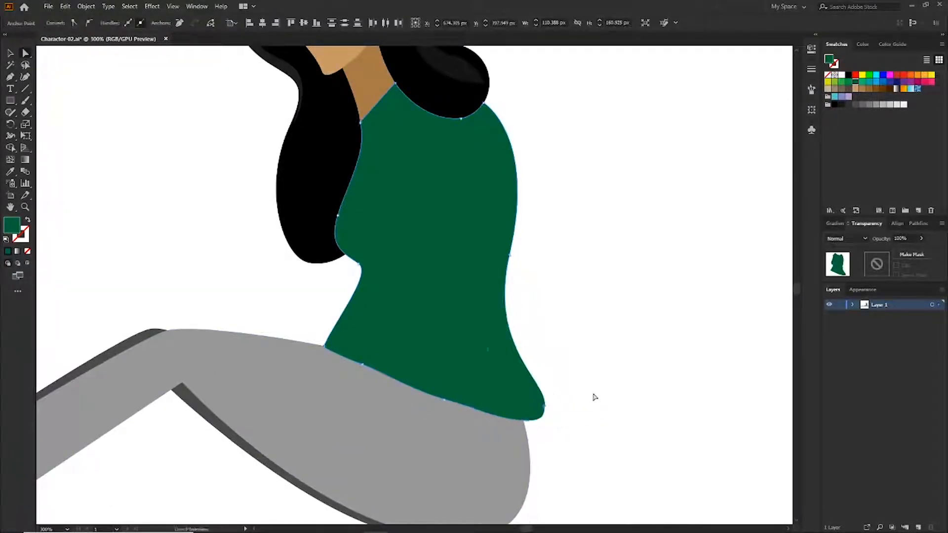
left_click(594, 394)
Draw a bent skin-coloured arm with the Pen tool, from a curved shoulder end over the torso to the elbow and forward to the wrist.
key("ctrl+minus")
key("ctrl+minus")
key("ctrl+plus")
left_click_drag(433, 332, 457, 357)
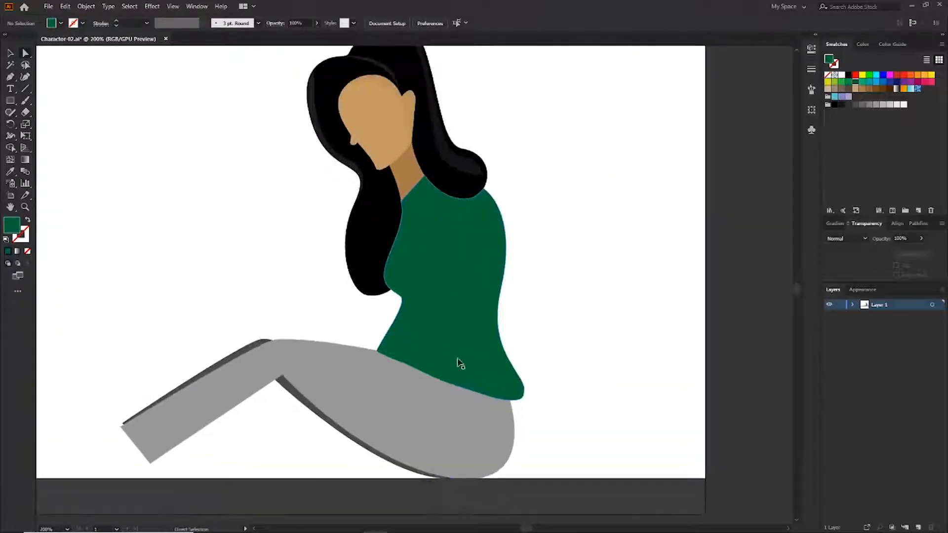
key("ctrl+plus")
key("p")
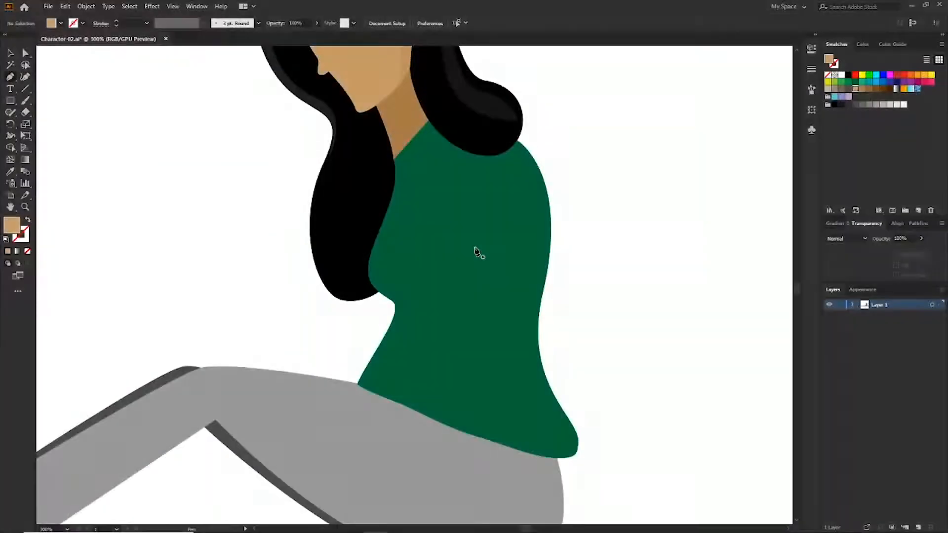
left_click(474, 247)
left_click_drag(512, 251, 528, 266)
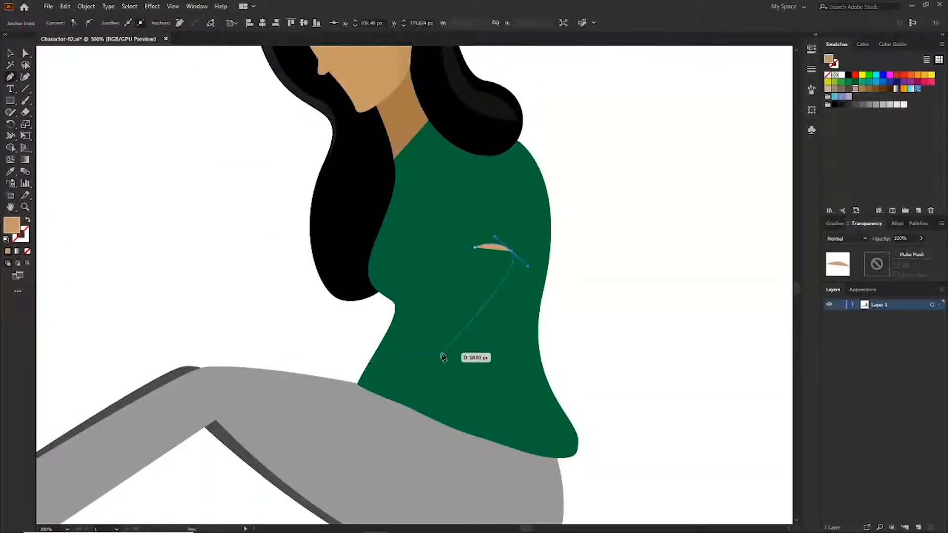
left_click(427, 371)
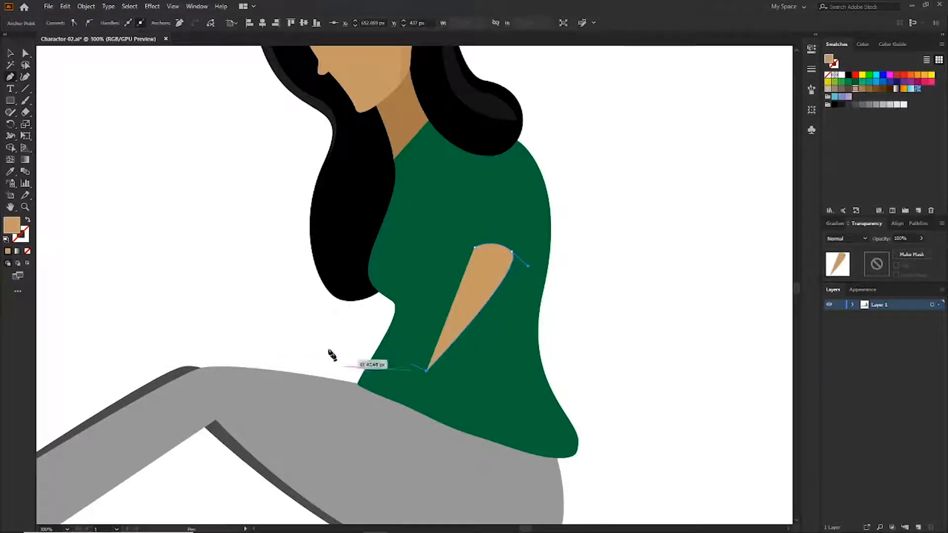
left_click(228, 300)
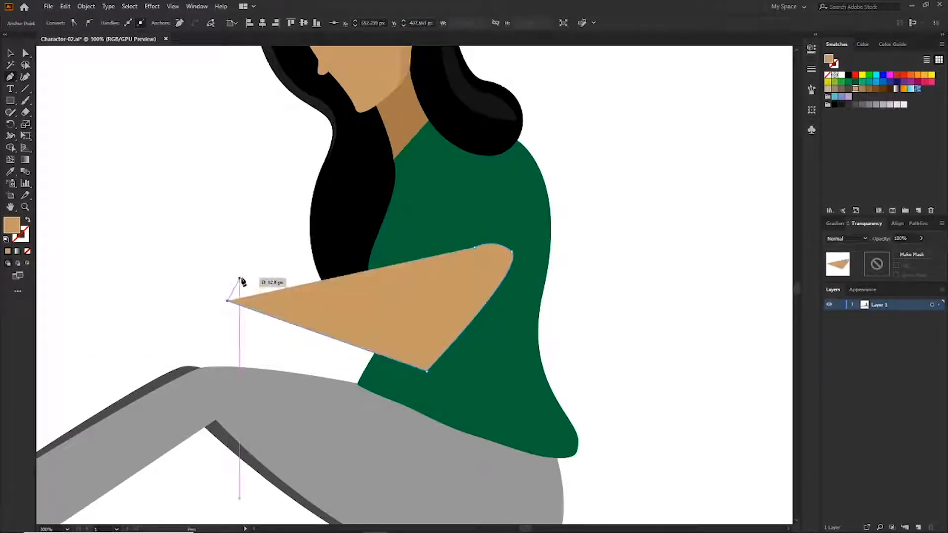
left_click(241, 276)
left_click(406, 330)
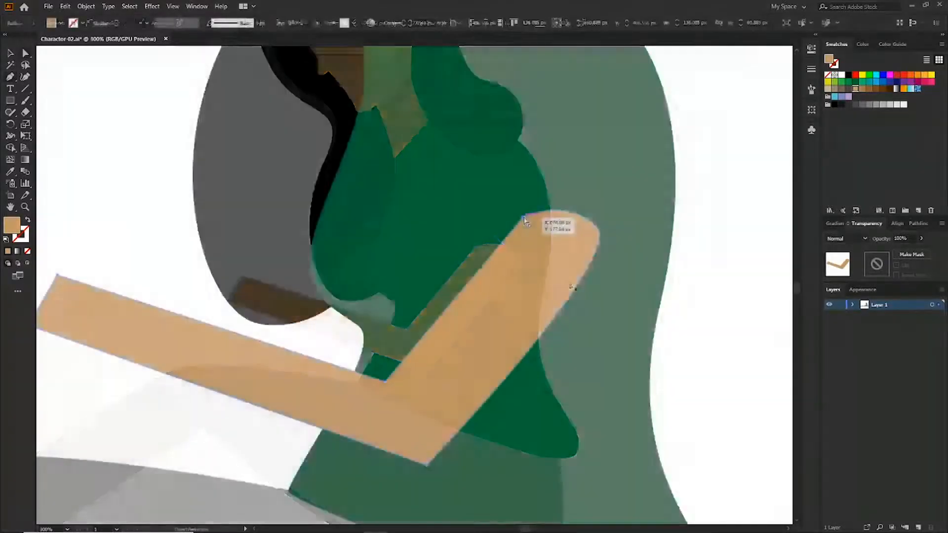
Reshape the upper end of the arm into a fuller rounded curve and round the inner elbow corner.
left_click_drag(524, 217, 567, 192)
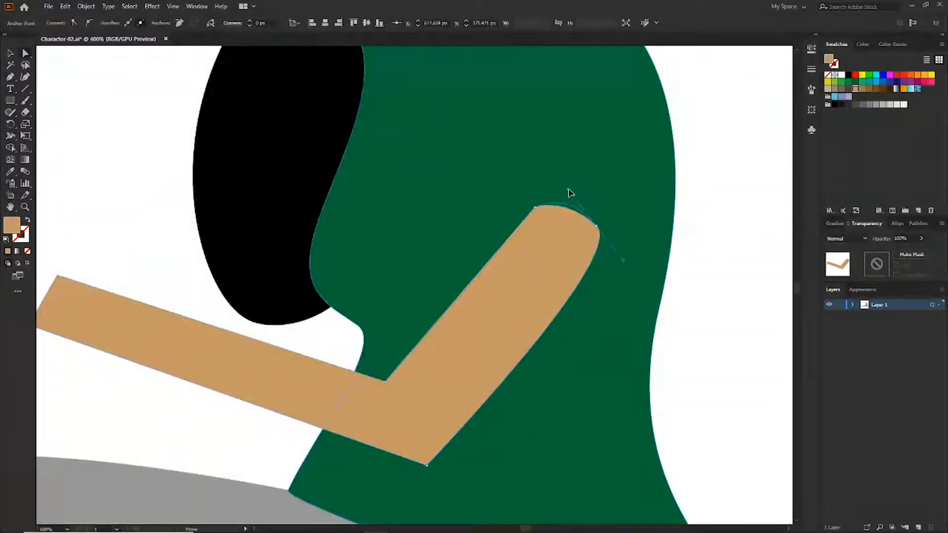
left_click(695, 257)
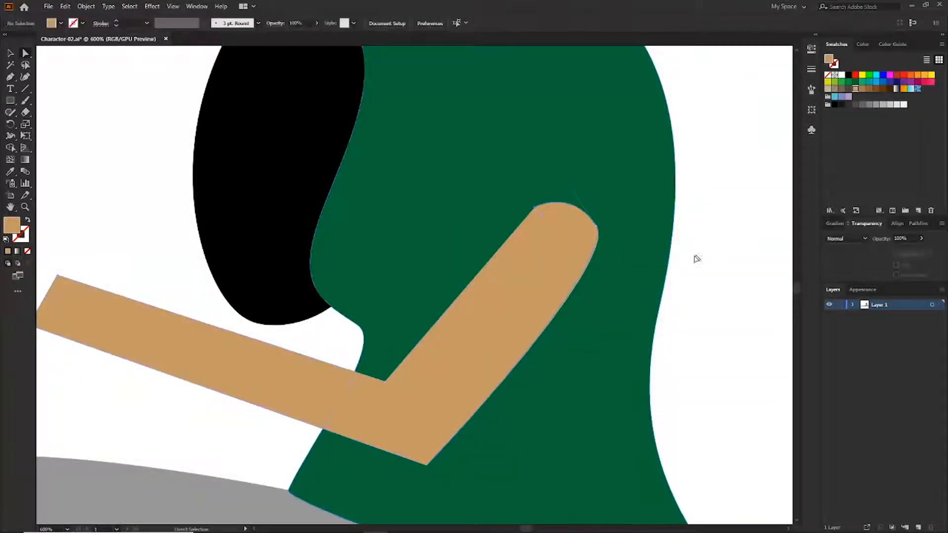
left_click_drag(487, 376, 550, 296)
left_click(549, 297)
left_click_drag(444, 289, 442, 285)
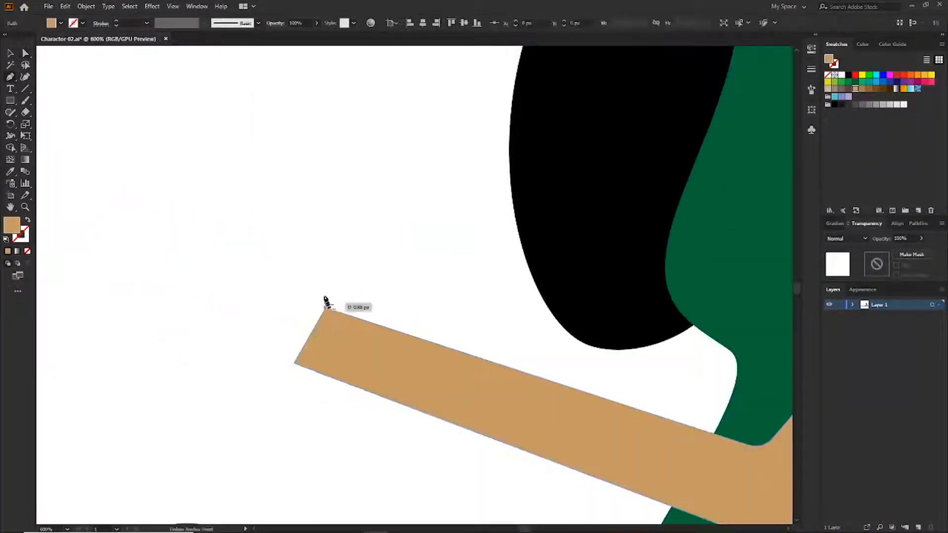
Draw a skin-coloured hand at the wrist with a curled thumb and long extended fingers, ending at the wrist's lower corner.
left_click_drag(324, 307, 307, 295)
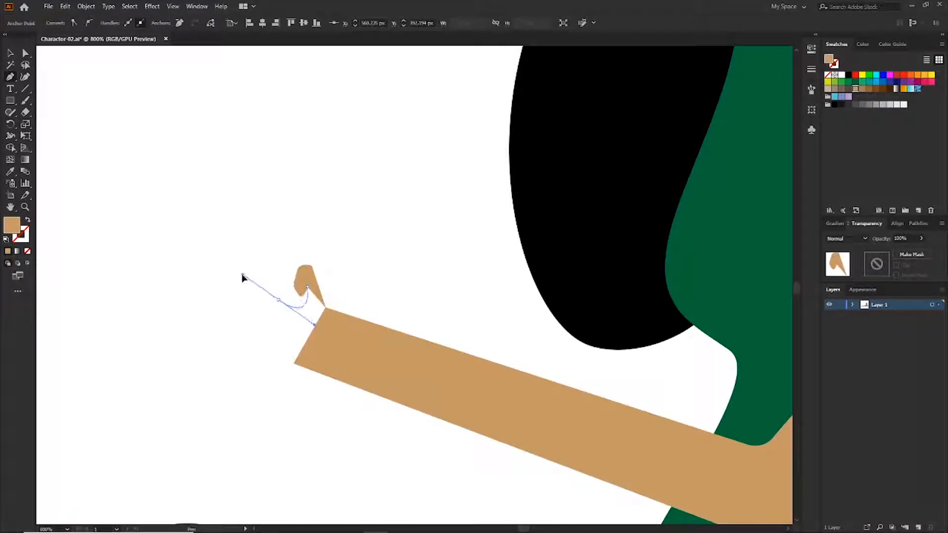
left_click(189, 274)
left_click_drag(185, 289, 197, 297)
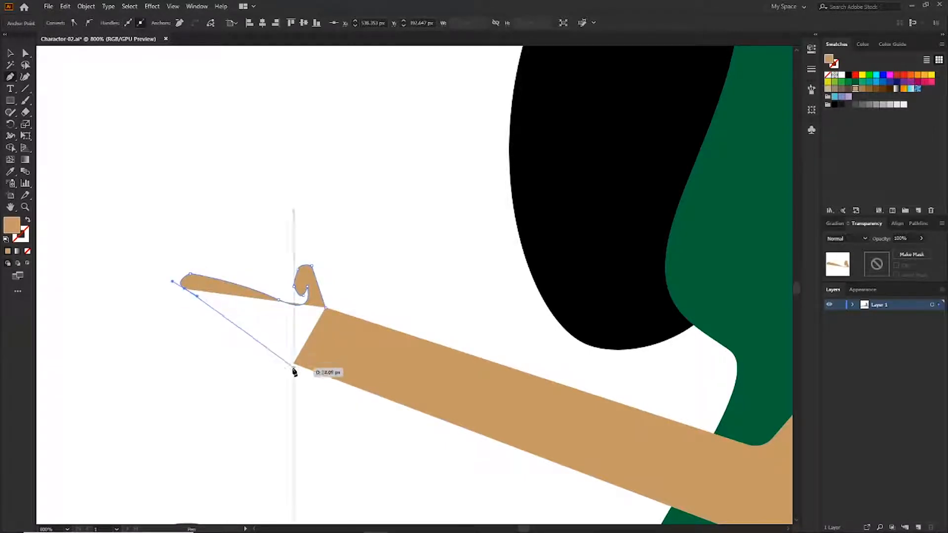
left_click_drag(295, 364, 300, 374)
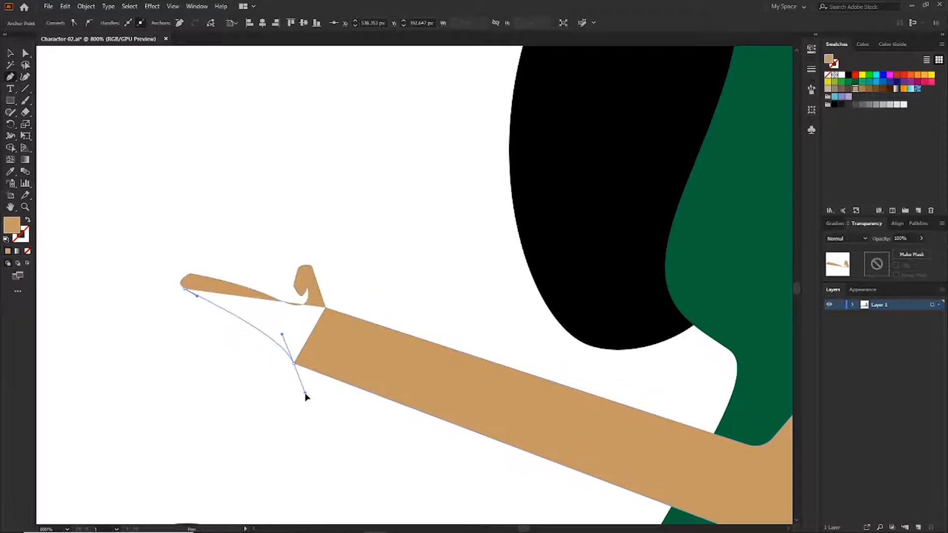
Adjust the hand's lower edge and the anchor and handles between fingers and thumb to slim the palm and deepen the gap.
key("ctrl+equal")
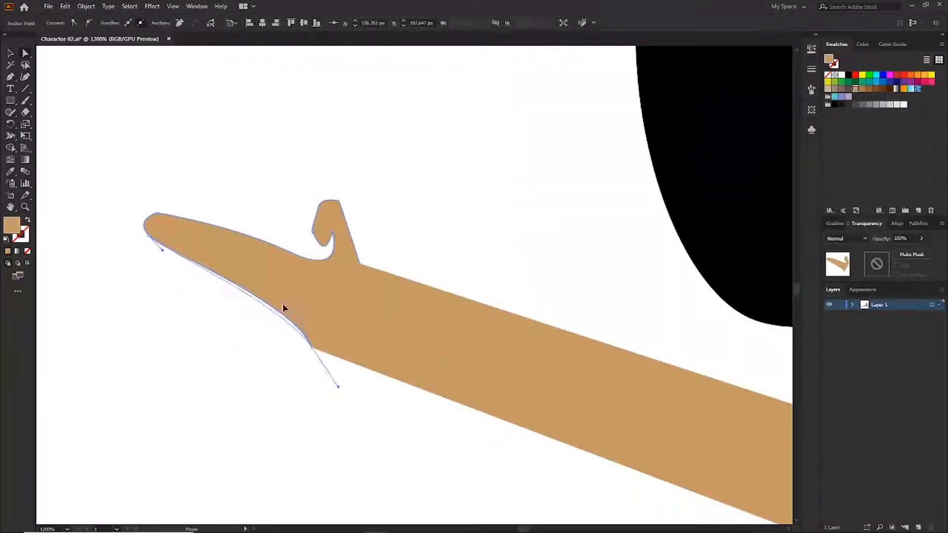
left_click_drag(283, 304, 269, 300)
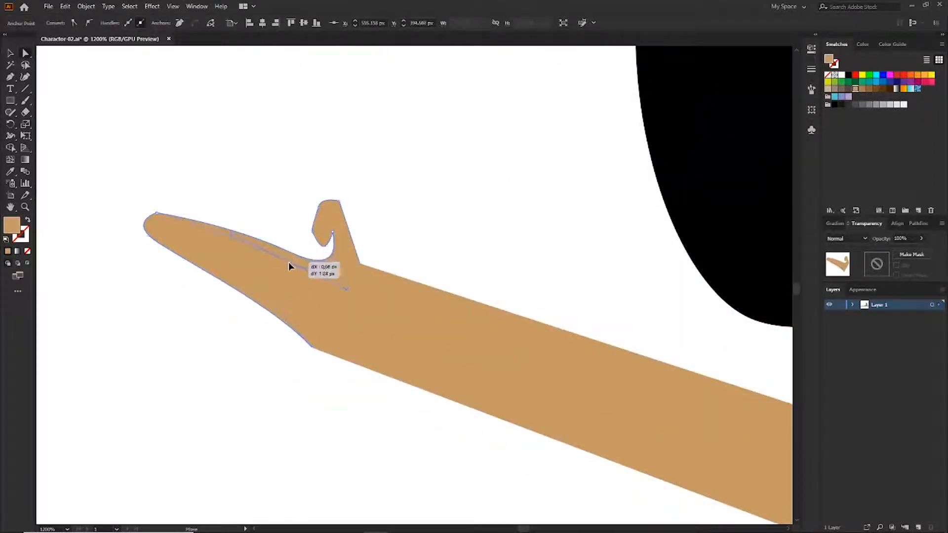
left_click_drag(289, 262, 289, 262)
left_click_drag(347, 289, 353, 293)
left_click_drag(288, 262, 288, 269)
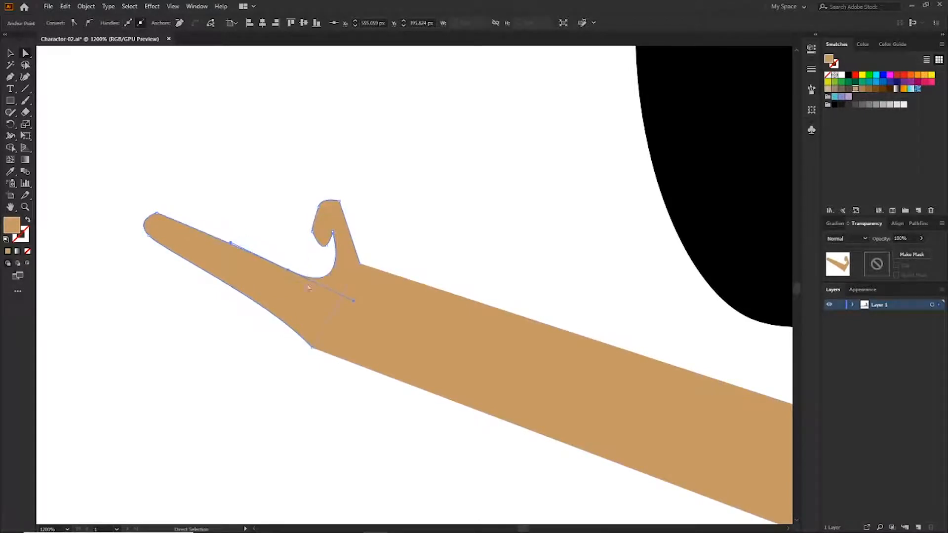
left_click_drag(354, 301, 356, 304)
Round off the pointed tip of the curled thumb.
left_click(327, 264)
left_click(326, 241)
key("ctrl+equal")
key("ctrl+equal")
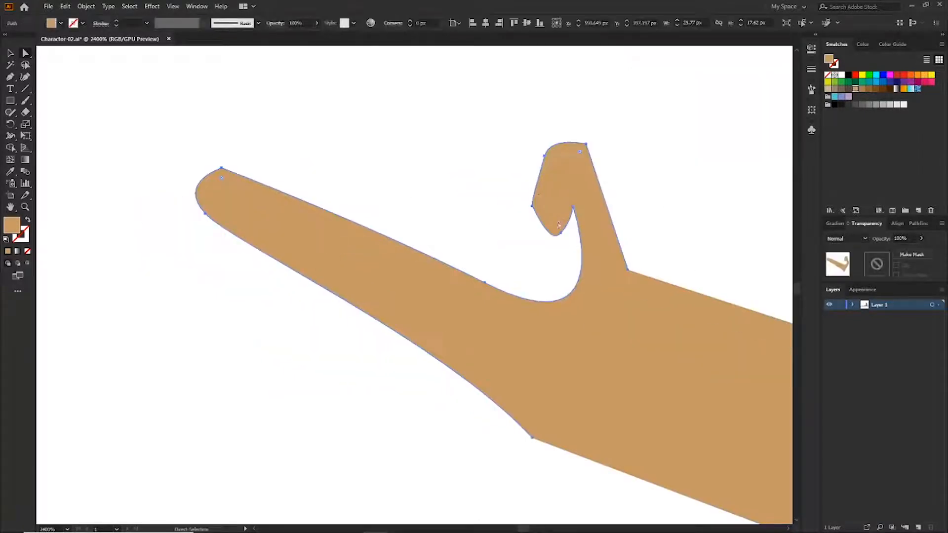
left_click_drag(558, 225, 492, 249)
left_click(519, 240)
left_click(567, 206)
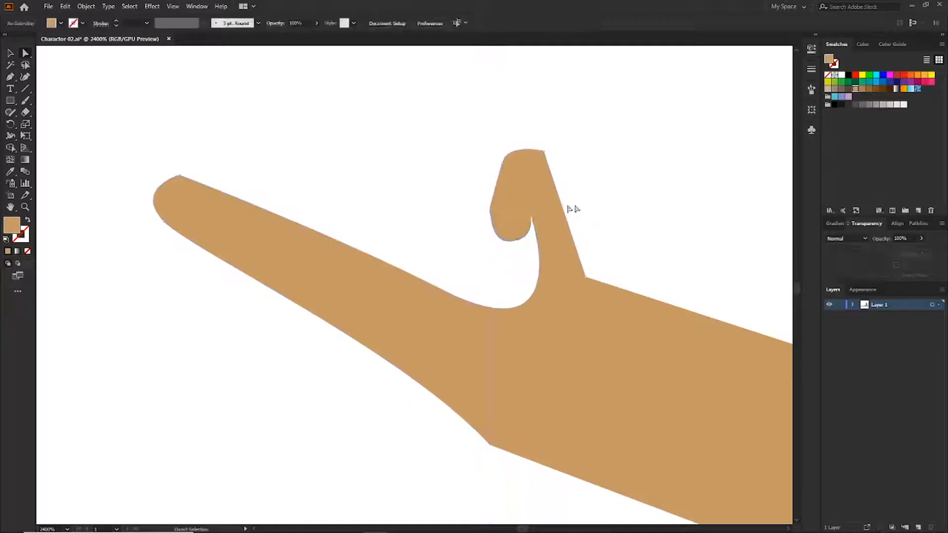
Round the corner at the top of the thumb and nudge the anchor on its outer side near the tip.
left_click(547, 190)
left_click_drag(531, 167, 529, 169)
left_click(568, 184)
left_click(524, 197)
left_click(491, 212)
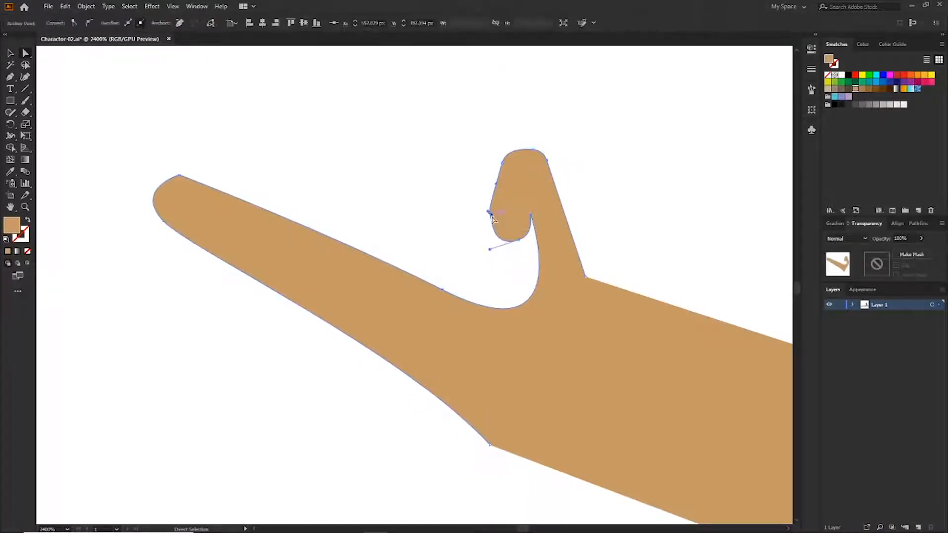
left_click_drag(491, 212, 490, 216)
left_click(452, 214)
Lower the anchors at the top of the thumb to make it shorter.
key("ctrl+minus")
key("ctrl+minus")
key("ctrl+minus")
key("ctrl+minus")
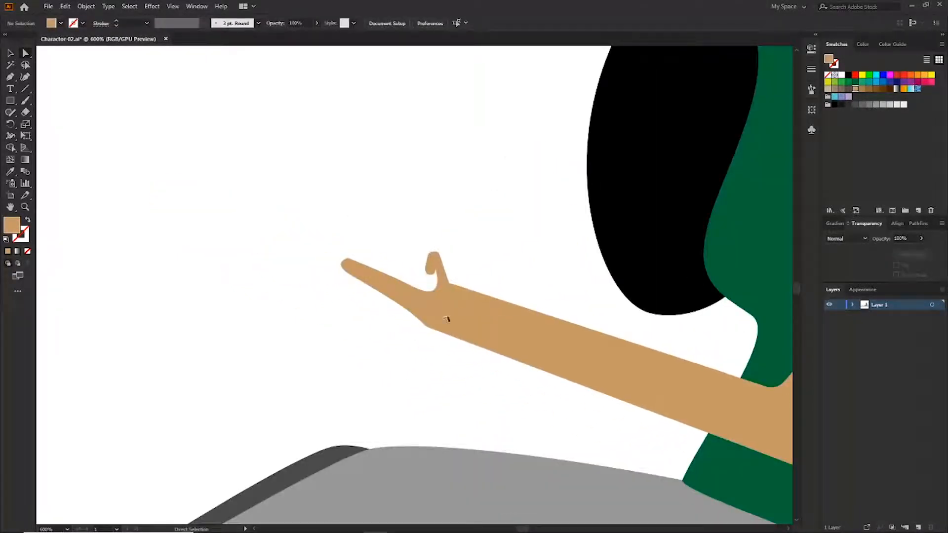
left_click(437, 307)
left_click(499, 253)
key("ctrl+plus")
key("ctrl+plus")
key("ctrl+plus")
left_click(477, 249)
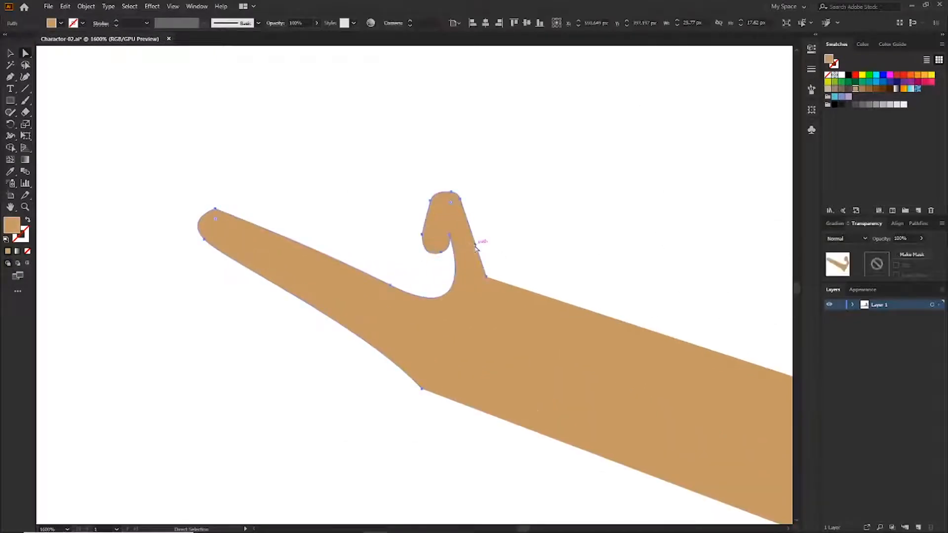
left_click_drag(450, 198, 472, 206)
left_click_drag(460, 199, 462, 210)
left_click(471, 222)
Smooth the outer curve of the curled thumb at its side anchors and reselect the hand shape.
left_click(454, 219)
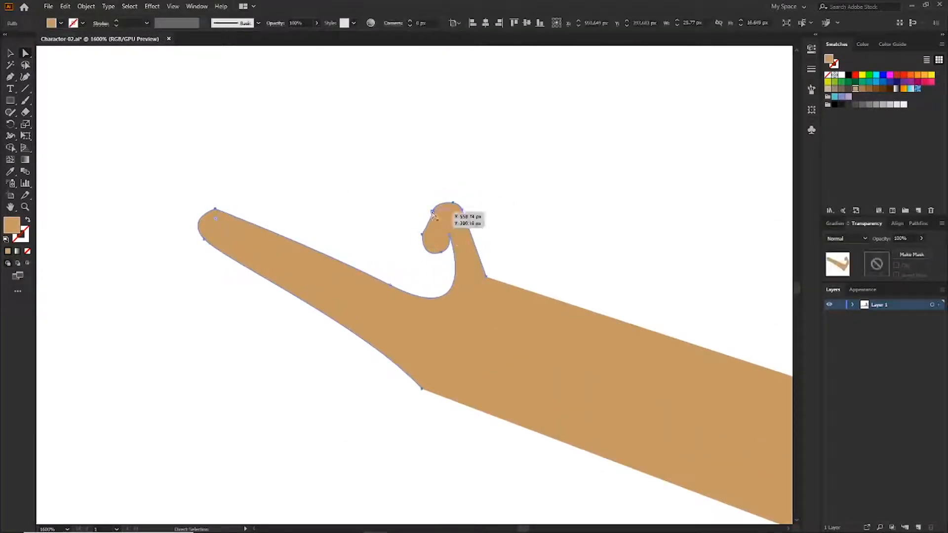
left_click(432, 211)
left_click(422, 231)
left_click(486, 276)
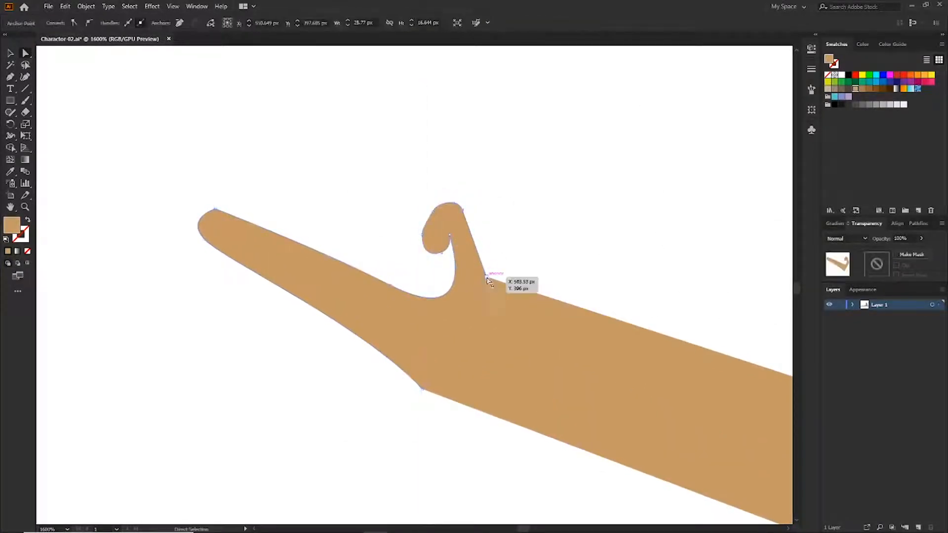
left_click(506, 210)
left_click(460, 268)
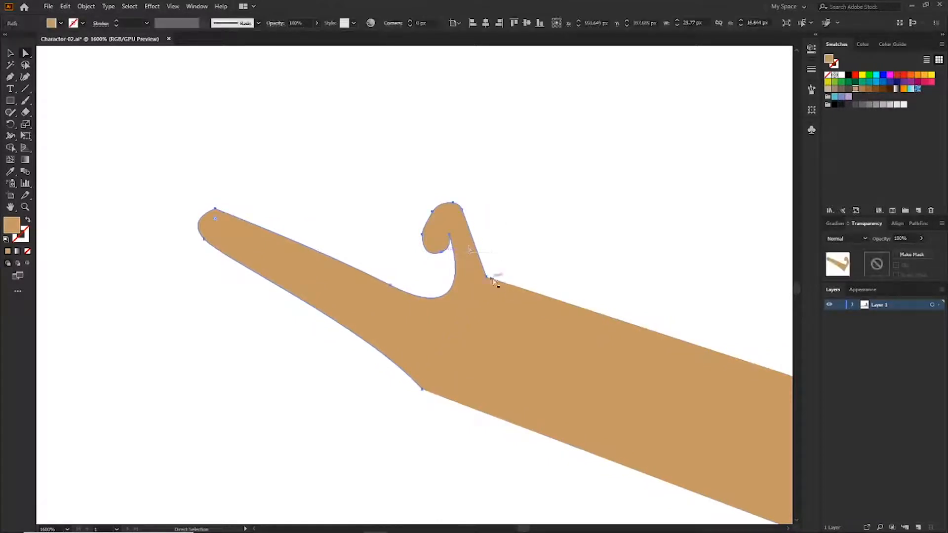
Pull the hand away from the end of the forearm so it stands apart beside the wrist.
left_click(486, 277)
left_click(527, 243)
key("ctrl+0")
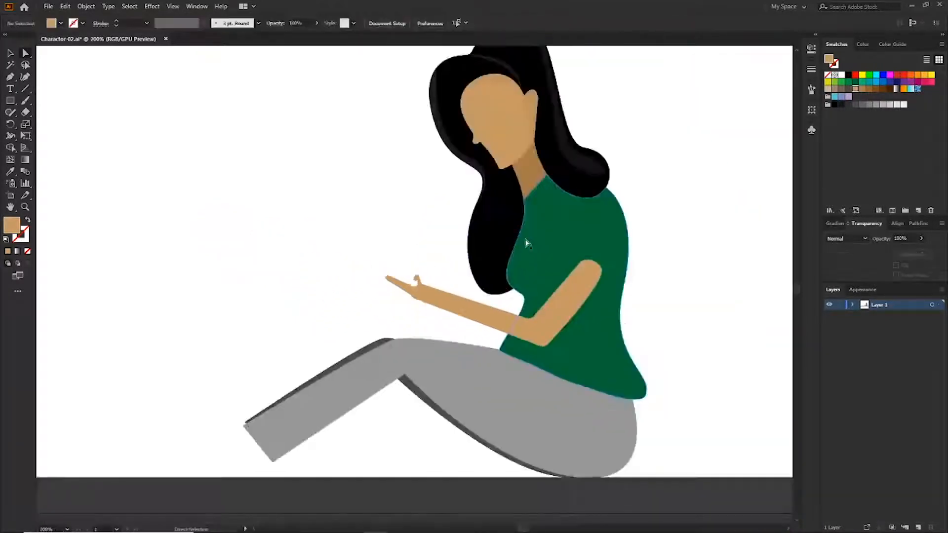
key("ctrl+plus")
key("ctrl+plus")
key("ctrl+plus")
left_click_drag(420, 292, 386, 246)
left_click(431, 193)
left_click(366, 267)
Adjust the hand's base and move the hand back so its corners meet the forearm's wrist edge.
key("a")
left_click(382, 252)
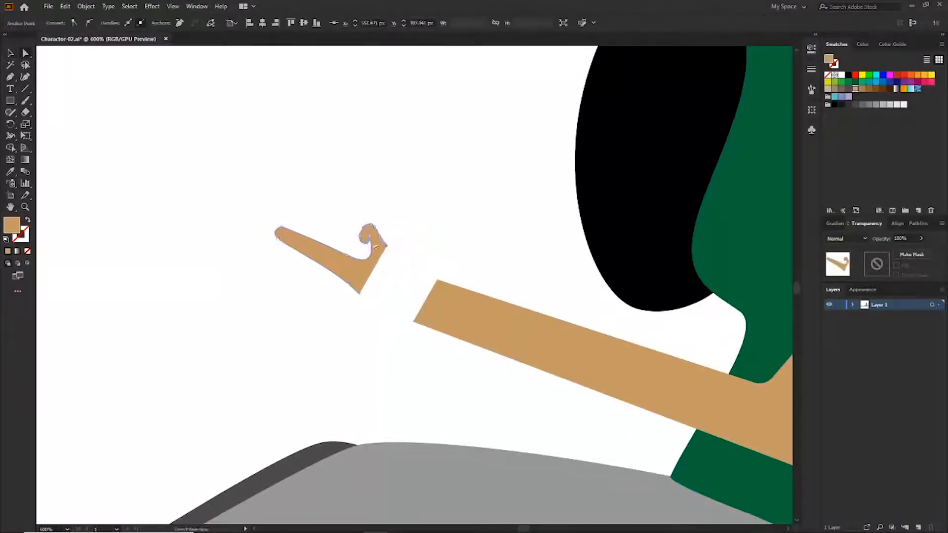
left_click(413, 229)
key("v")
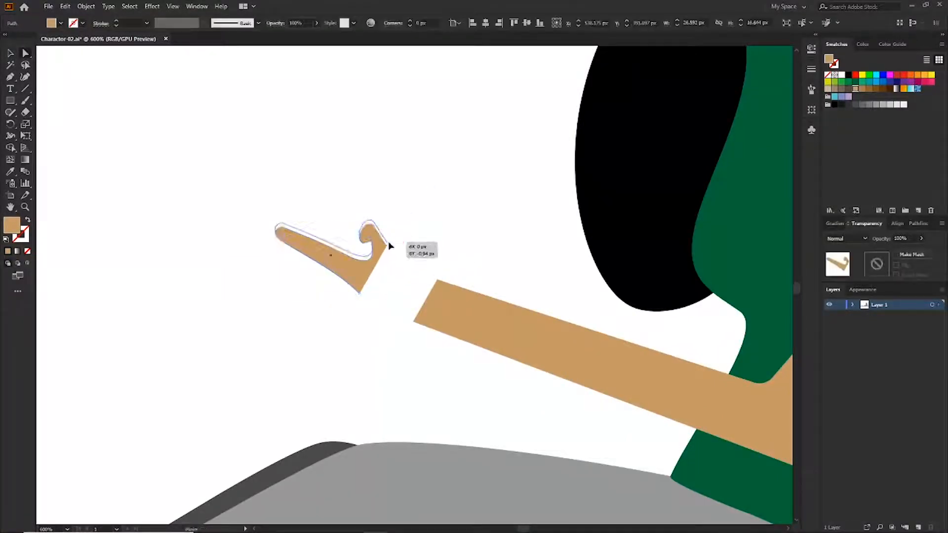
left_click(356, 286)
left_click_drag(355, 286, 439, 274)
left_click(446, 309)
key("a")
left_click(489, 236)
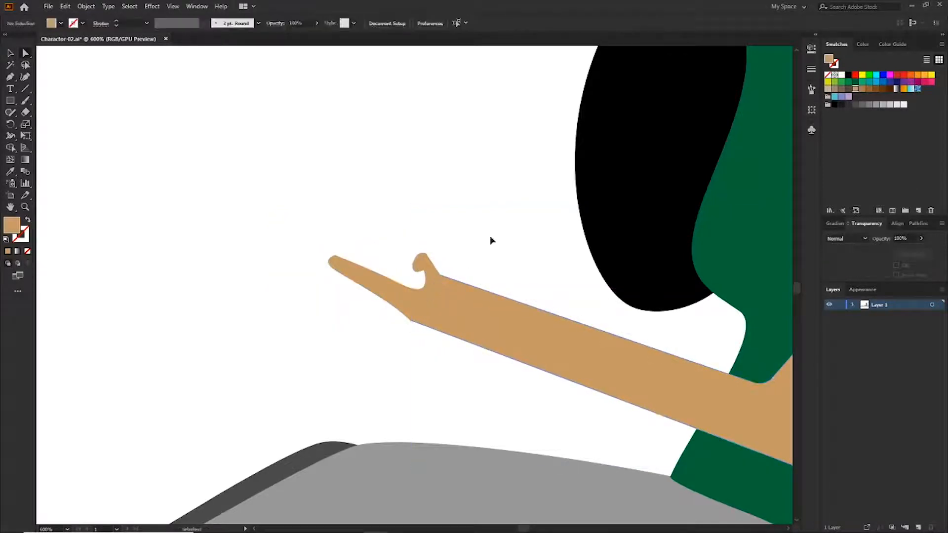
Try to nudge the anchors where the hand joins the wrist, undoing the changes.
key("ctrl+plus")
left_click_drag(410, 359, 410, 354)
key("ctrl+z")
left_click(250, 374)
left_click(409, 326)
left_click(372, 363)
mouse_move(404, 306)
left_mouse_down()
mouse_move(421, 305)
mouse_move(412, 305)
left_mouse_up()
key("ctrl+z")
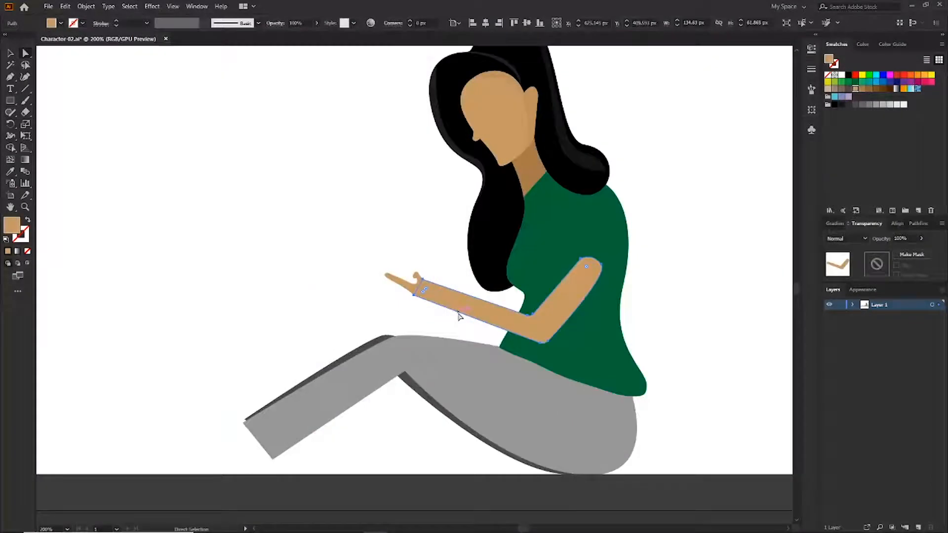
Group the hand with the arm and rotate the group slightly counterclockwise so the hand drops a little.
left_click(352, 254)
left_click(428, 301)
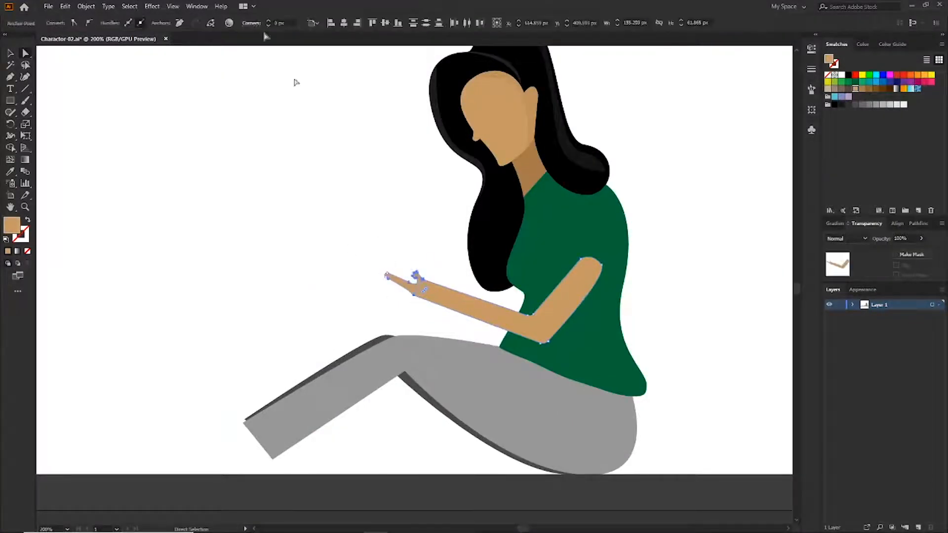
left_click(65, 6)
mouse_move(90, 6)
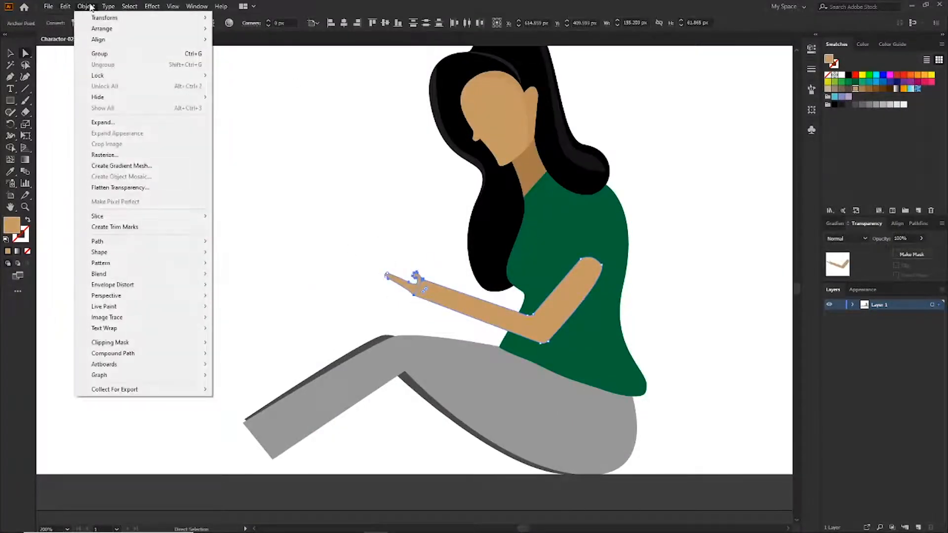
left_click(99, 53)
key("v")
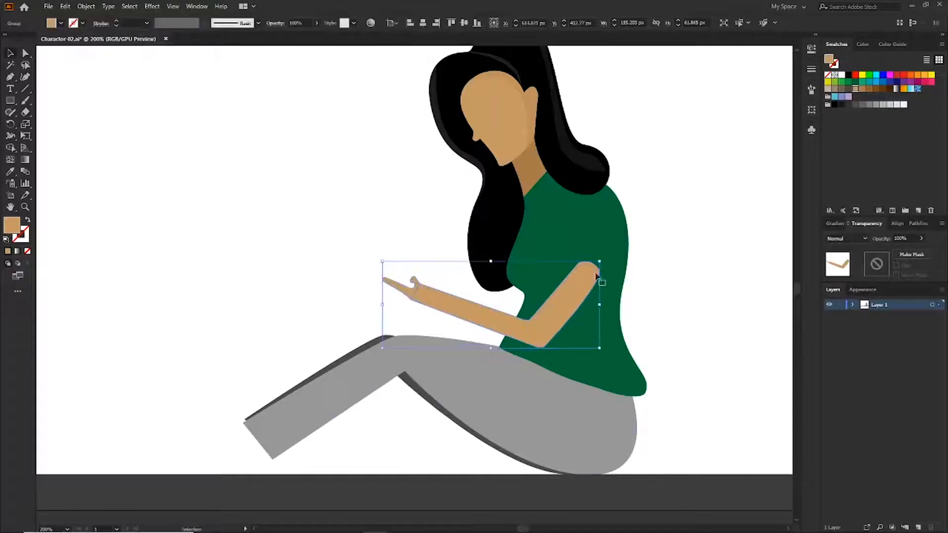
mouse_move(603, 255)
left_mouse_down()
mouse_move(635, 256)
mouse_move(603, 250)
left_mouse_up()
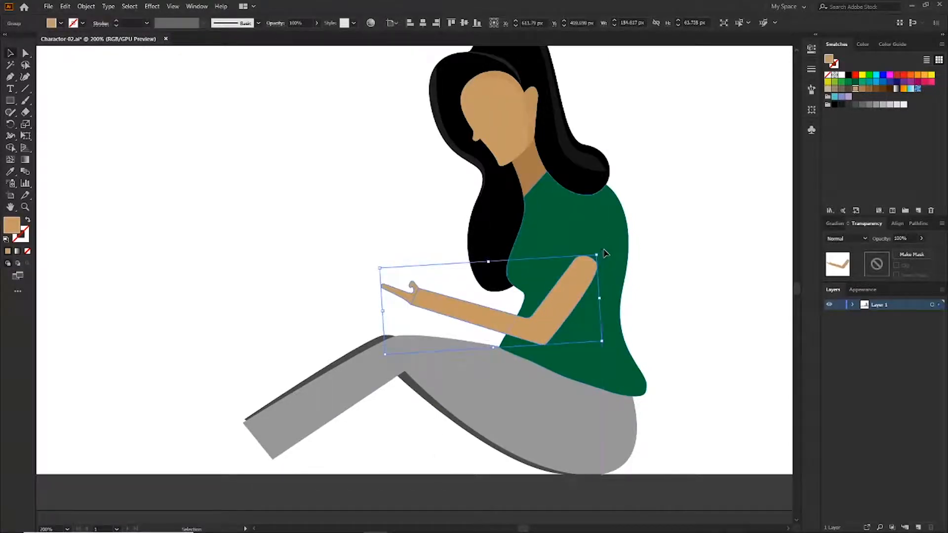
left_click(656, 263)
Duplicate the arm group slightly above and behind the original to form the second arm.
mouse_move(543, 336)
left_mouse_down()
mouse_move(553, 333)
mouse_move(537, 322)
left_mouse_up()
key("a")
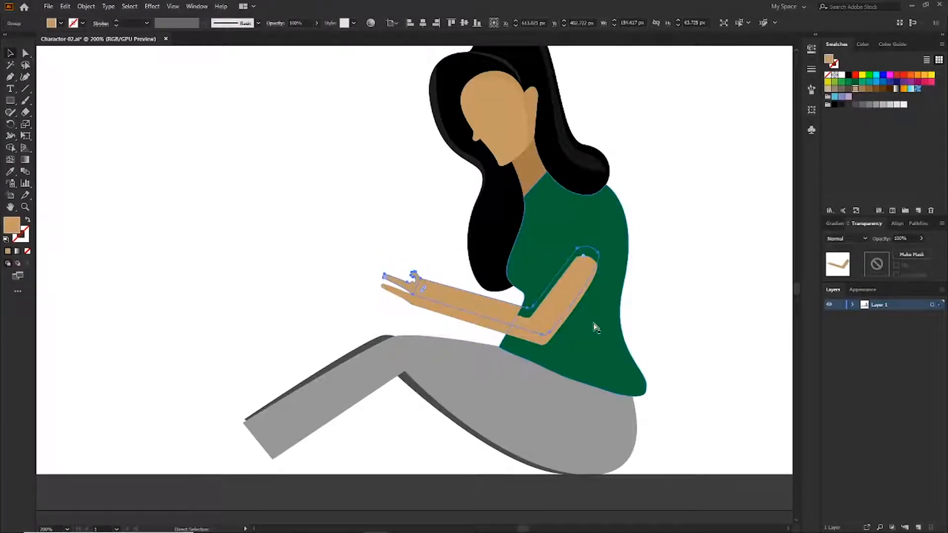
key("v")
left_click(642, 289)
Fill the rear arm with the neck's darker brown and move it down closer to the front arm.
left_click(461, 298)
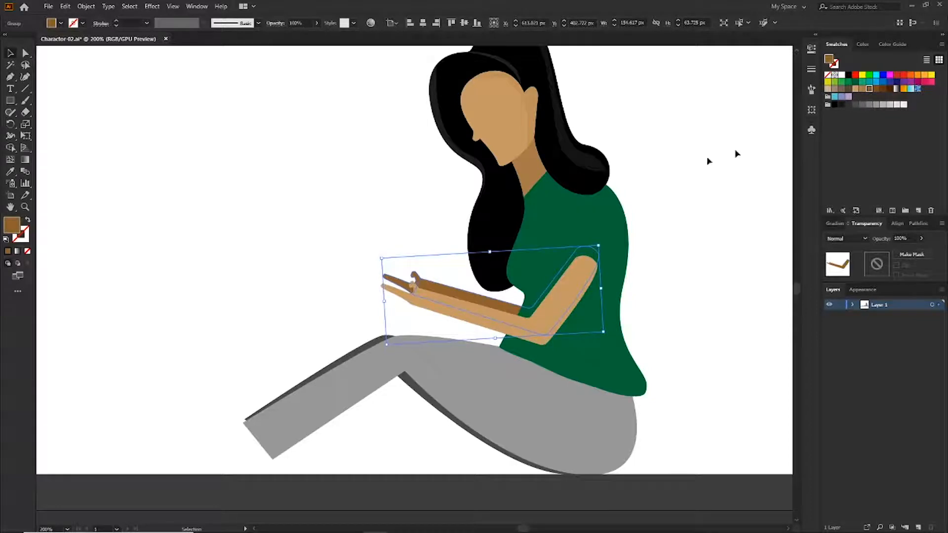
key("i")
left_click(538, 170)
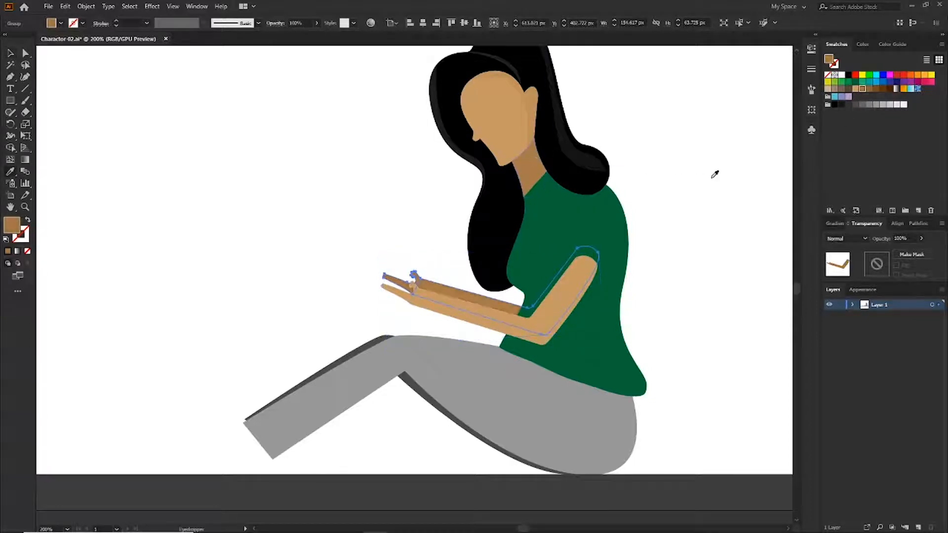
key("ctrl+shift+a")
key("ctrl+equal")
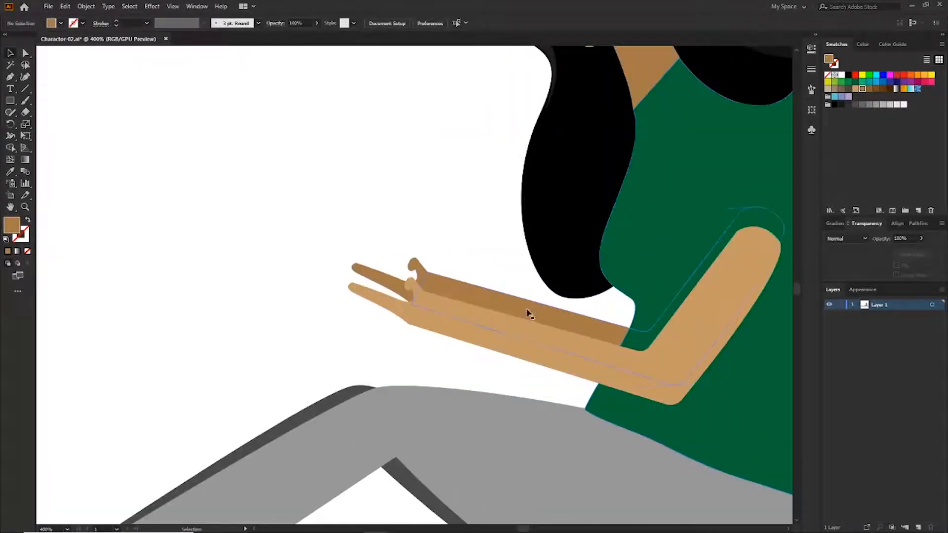
left_click_drag(528, 314, 523, 317)
left_click(481, 193)
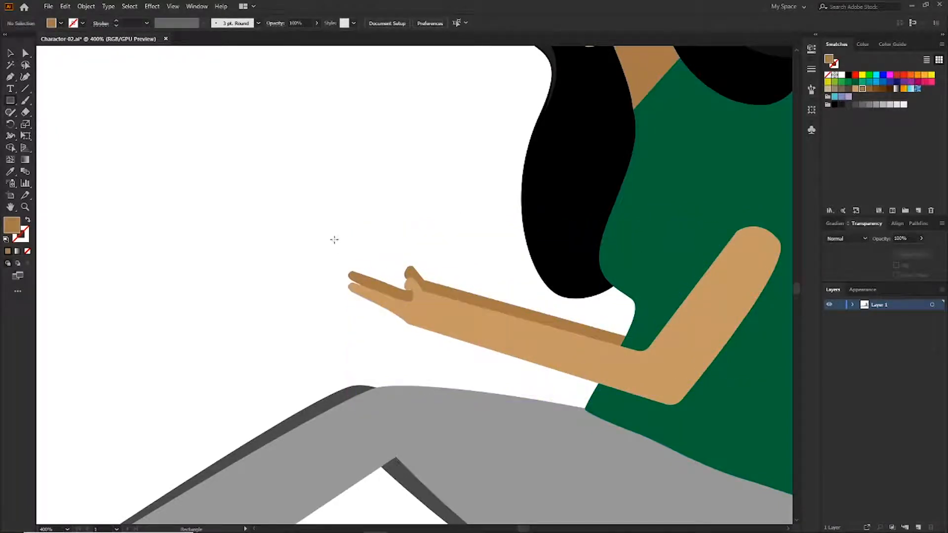
Draw a thin slanted phone rectangle, about 28 by 2.5 px, above the fingers and fill it with the hair's black.
mouse_move(339, 238)
left_mouse_down()
mouse_move(417, 243)
mouse_move(399, 291)
left_mouse_up()
key("i")
left_click(617, 184)
key("v")
left_click(444, 212)
key("ctrl+equal")
key("ctrl+equal")
key("ctrl+equal")
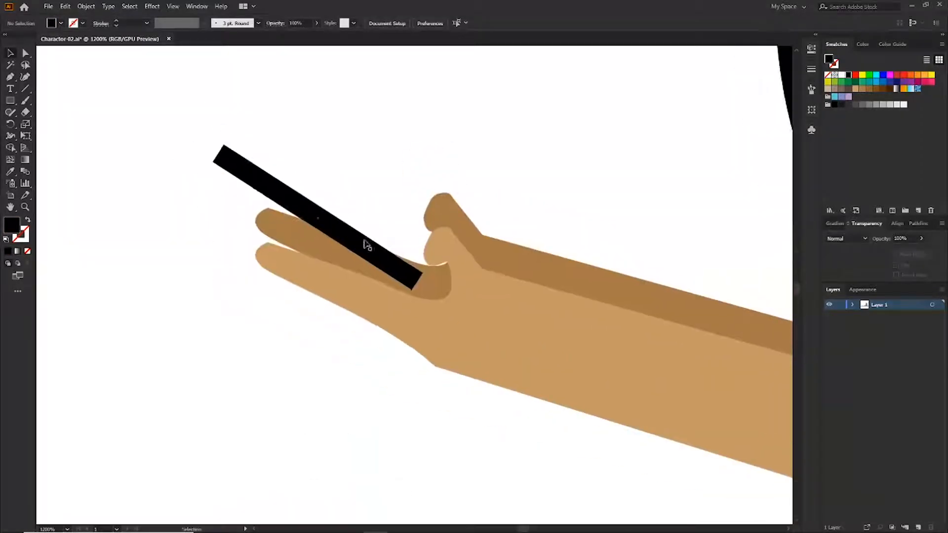
Move the phone down into the palm beside the thumb and enlarge it slightly in length and thickness.
left_click_drag(367, 245, 397, 256)
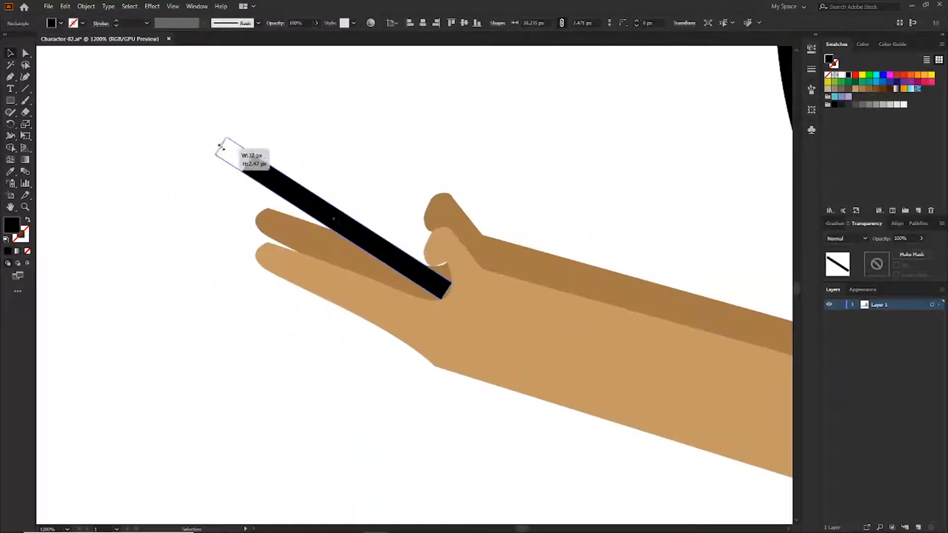
left_click_drag(330, 206, 337, 205)
left_click(535, 258)
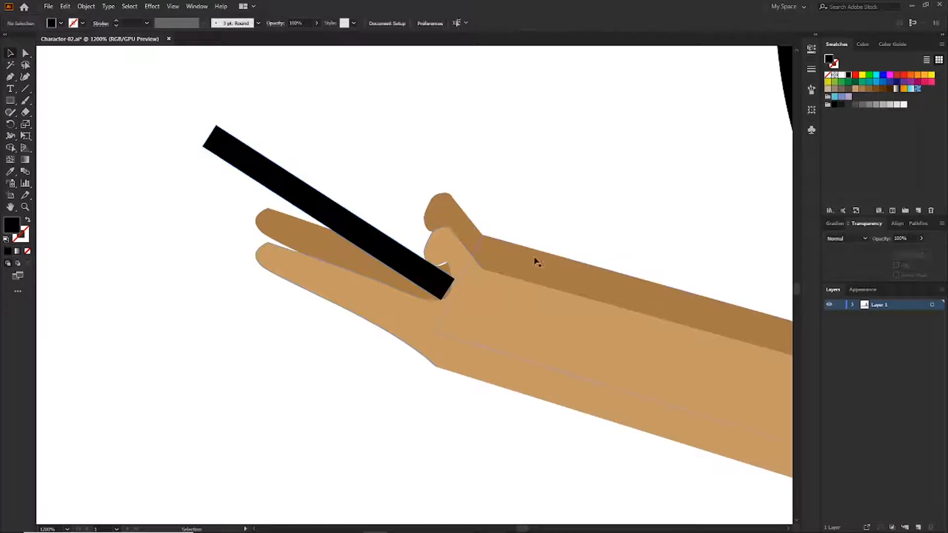
scroll(535, 258, "down", 3)
scroll(535, 258, "up", 3)
Bend the fingers of both hands upward by moving their fingertip anchors so they support the phone's underside.
key("a")
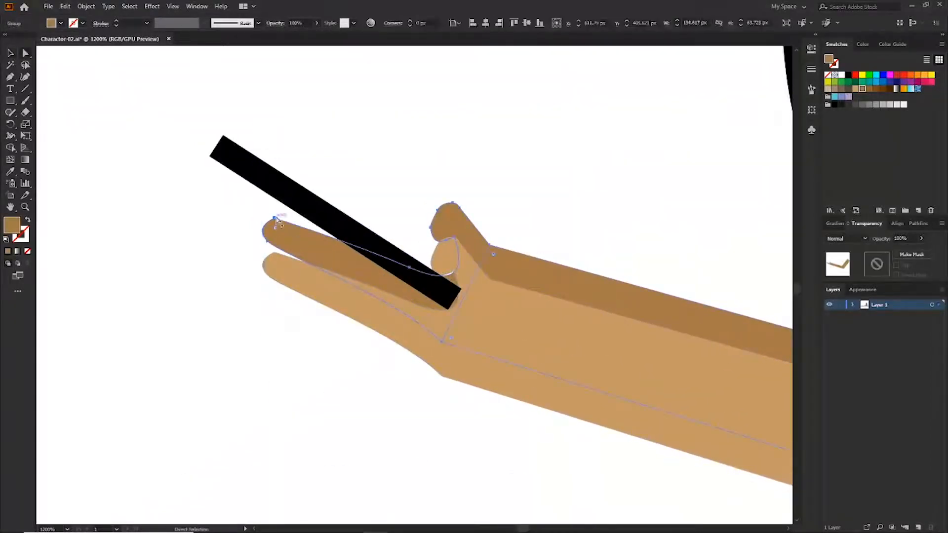
left_click_drag(273, 222, 302, 216)
left_click(273, 247)
left_click(303, 278)
left_click(198, 262)
left_click(339, 168)
key("ctrl+minus")
key("ctrl+minus")
key("ctrl+minus")
key("ctrl+minus")
key("ctrl+equal")
key("ctrl+equal")
key("ctrl+equal")
key("ctrl+equal")
Round the phone's corners fully so both ends become semicircular.
left_click(374, 257)
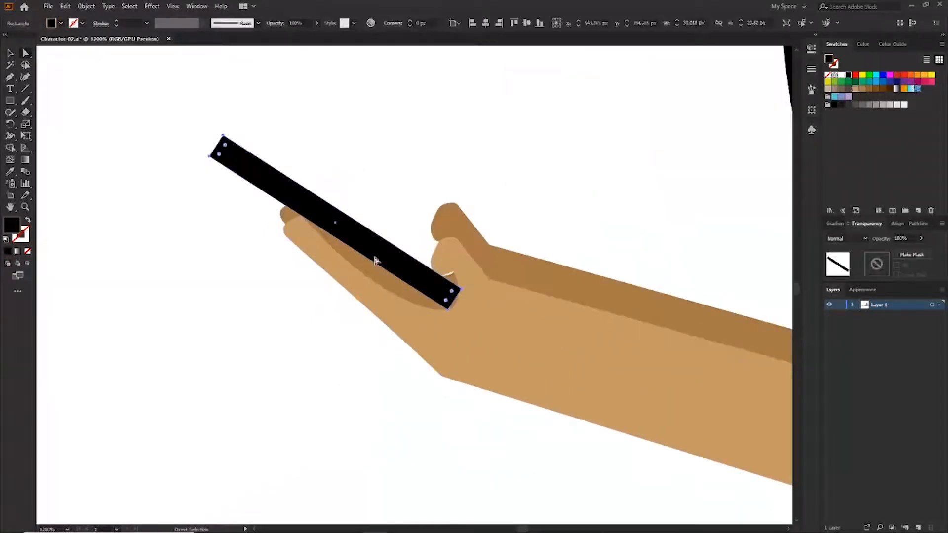
left_click(595, 203)
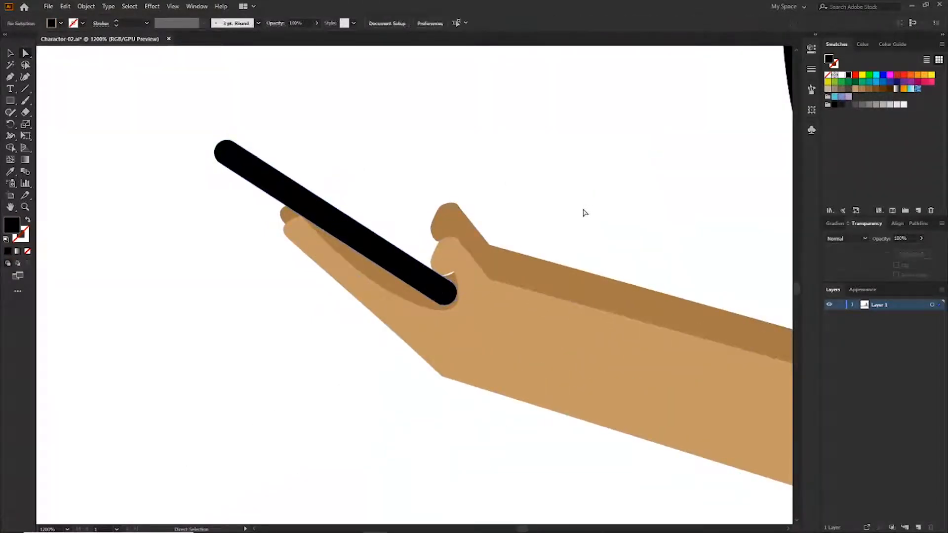
left_click(459, 282)
left_click(511, 230)
left_click(499, 256)
Adjust the curve of the rear palm with its anchor handle to close the white gap beneath the front thumb.
key("ctrl+equal")
key("ctrl+equal")
left_click_drag(425, 238, 419, 272)
left_click(441, 316)
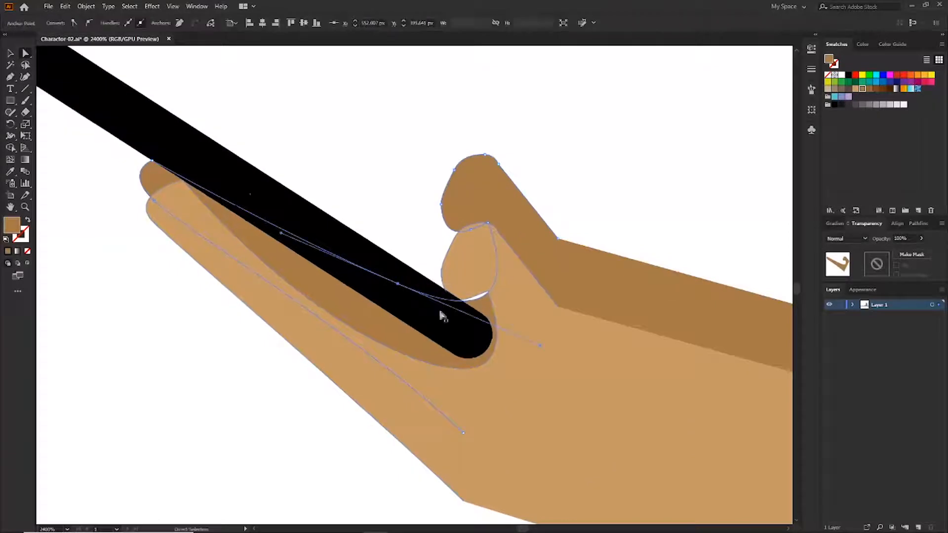
left_click_drag(540, 345, 538, 336)
left_click(625, 165)
Nudge the phone slightly down in the palm.
key("v")
left_click(438, 306)
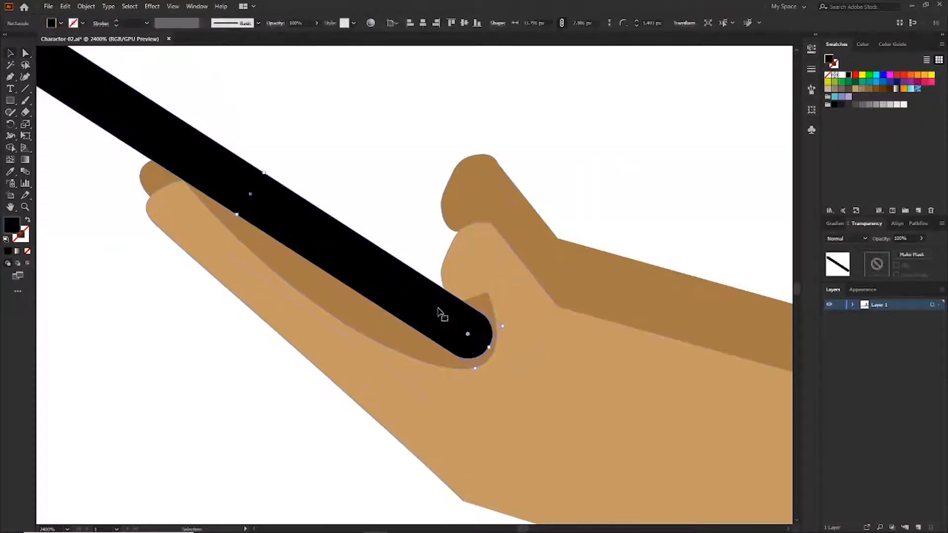
key("Down")
left_click(609, 193)
Lengthen the phone by extending its far end away from the hand, keeping its slant.
key("ctrl+minus")
key("ctrl+minus")
key("ctrl+minus")
key("ctrl+minus")
key("ctrl+minus")
key("ctrl+0")
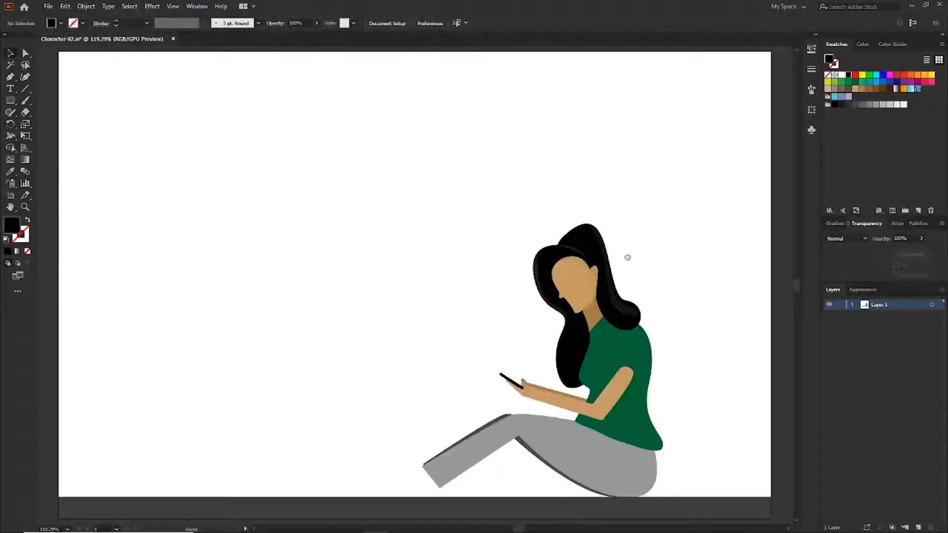
left_click_drag(627, 257, 611, 234)
left_click(487, 352)
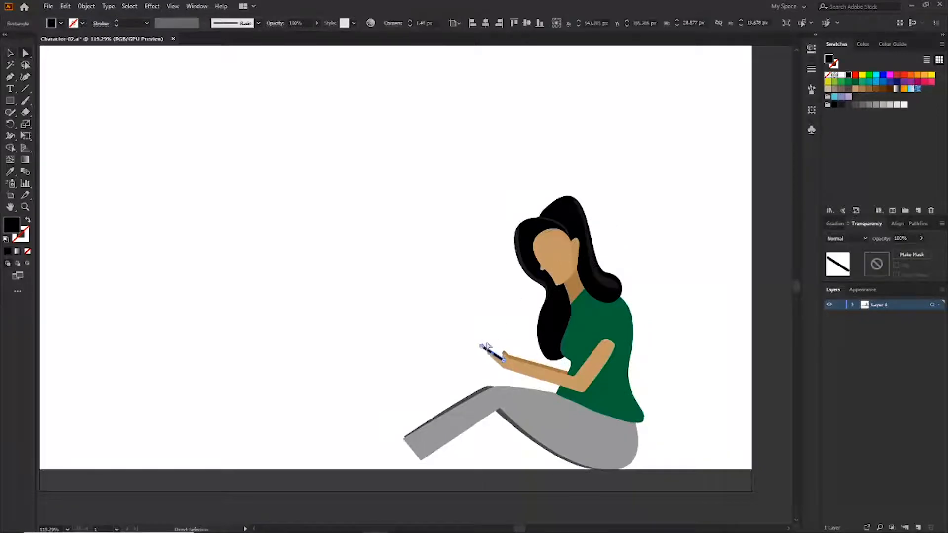
key("a")
key("ctrl+plus")
key("ctrl+plus")
key("ctrl+plus")
key("ctrl+plus")
key("ctrl+plus")
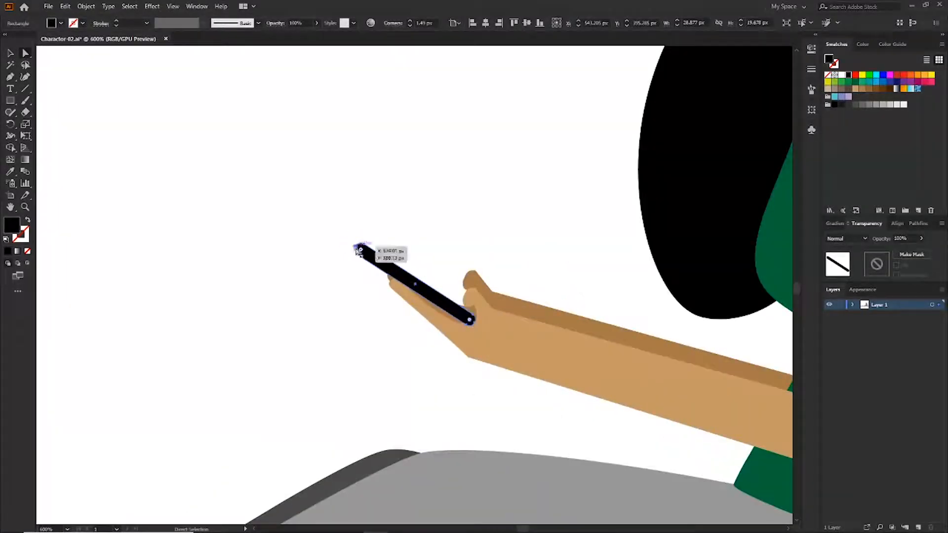
key("v")
left_click(353, 242)
left_click(354, 247)
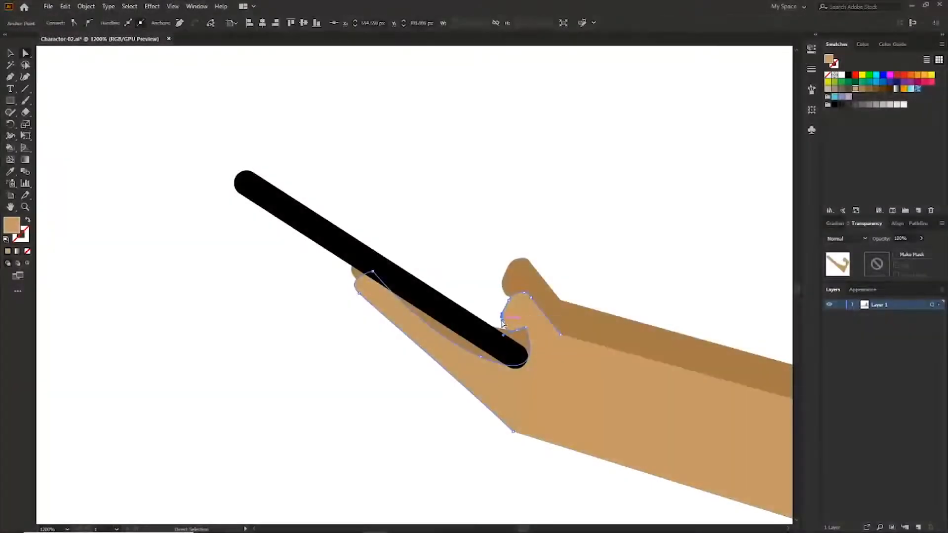
Extend the tip of the front thumb outward and down toward the phone by moving its outer anchor.
key("ctrl+plus")
key("ctrl+plus")
key("ctrl+plus")
key("ctrl+plus")
key("ctrl+plus")
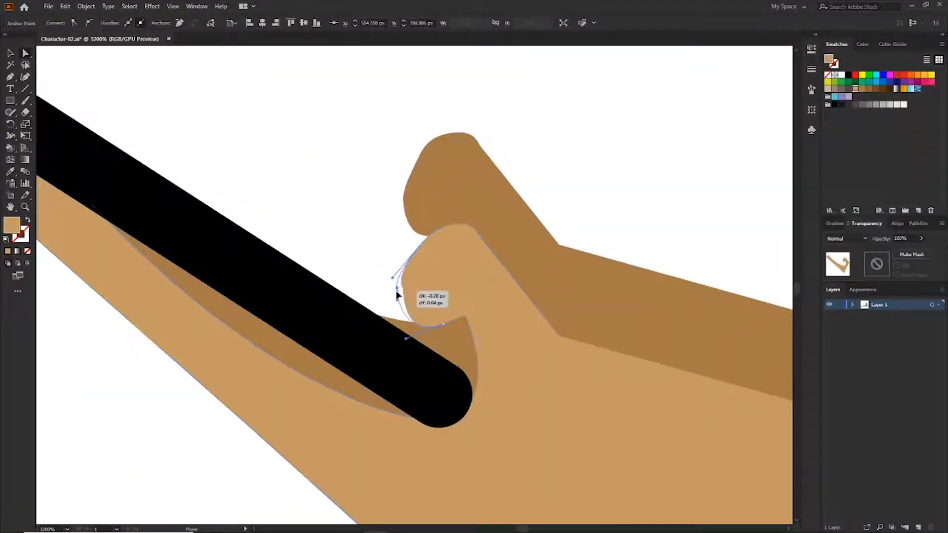
left_click(384, 302)
left_click_drag(396, 291, 391, 298)
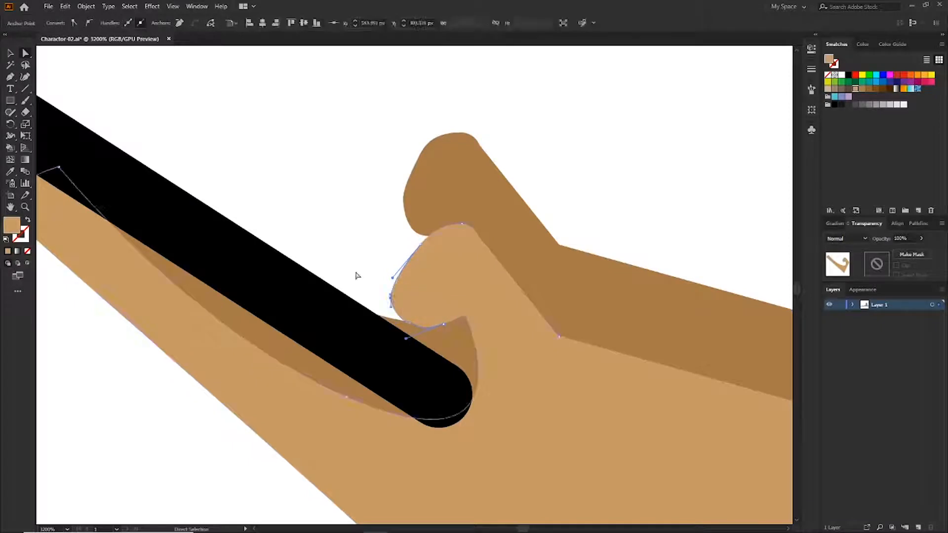
left_click(355, 275)
Extend the rear thumb's tip outward and down to match the front thumb.
left_click(403, 200)
left_click_drag(403, 200, 398, 211)
left_click_drag(404, 189, 400, 193)
left_click(358, 199)
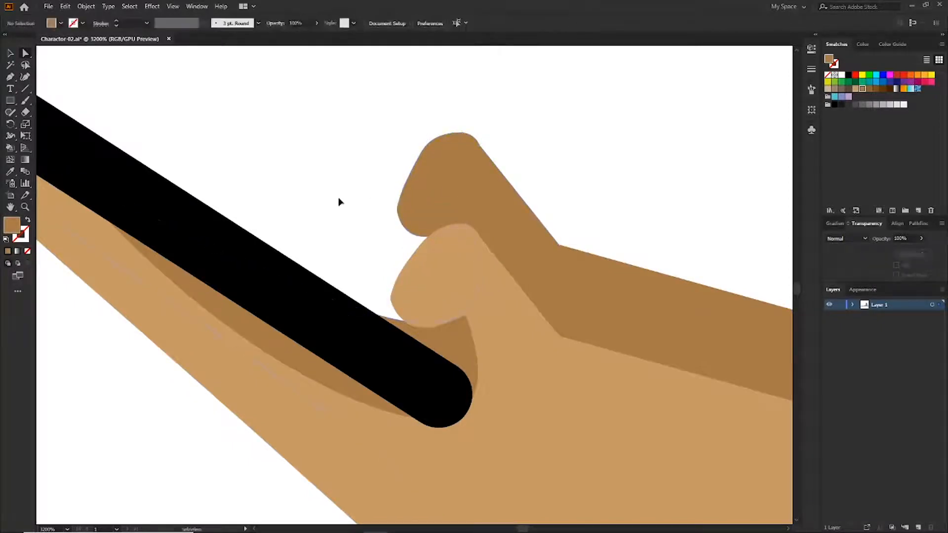
Save the character document with the hands holding the phone.
key("ctrl+minus")
key("ctrl+minus")
key("ctrl+minus")
key("ctrl+minus")
key("ctrl+minus")
key("ctrl+minus")
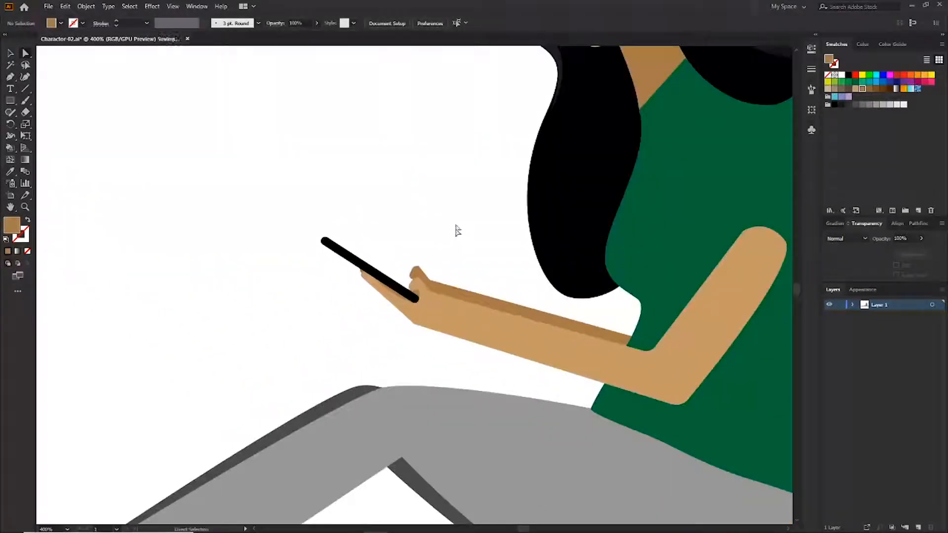
key("ctrl+minus")
key("ctrl+minus")
key("ctrl+minus")
left_click(861, 524)
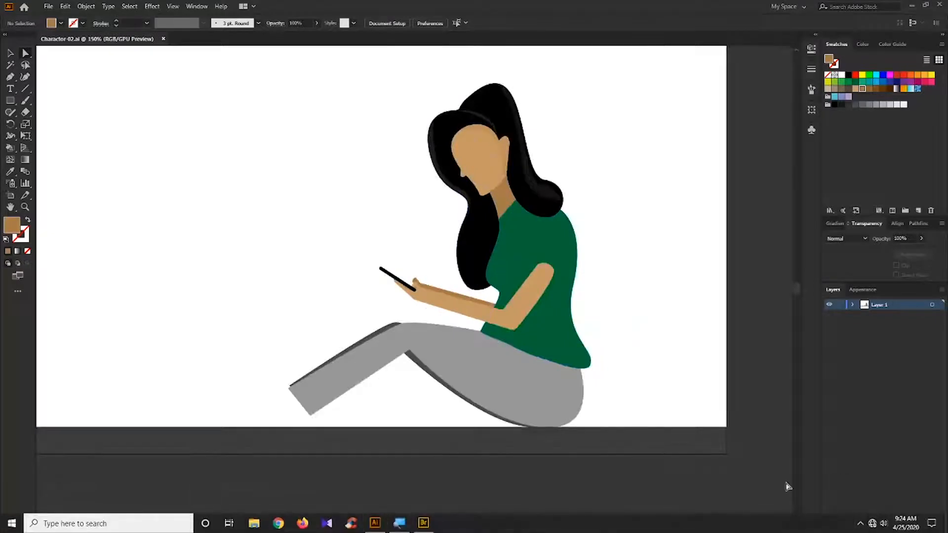
Refine the rounded shoulder end of the front arm by moving its inner top anchor and adjusting the outer curve.
key("ctrl+plus")
key("ctrl+plus")
key("ctrl+plus")
key("ctrl+plus")
left_click_drag(646, 359, 402, 331)
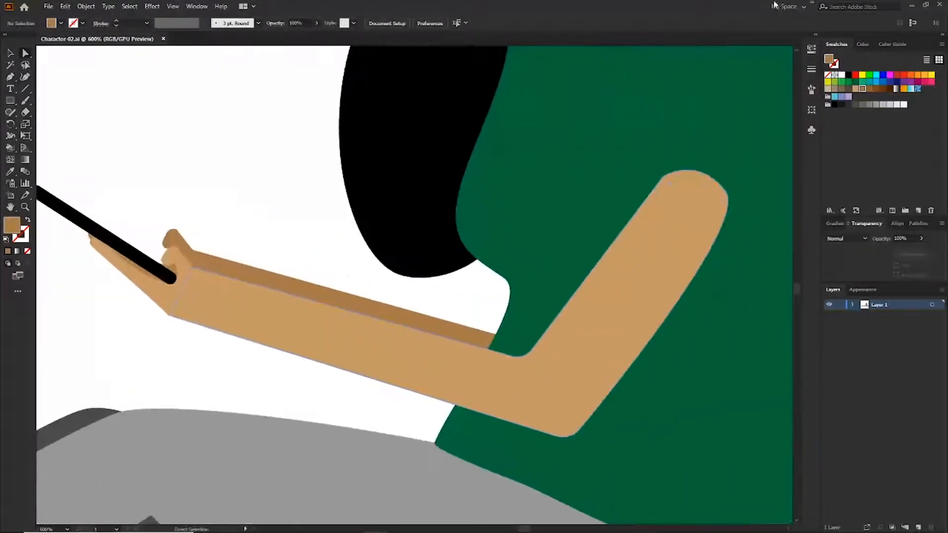
left_click(673, 239)
key("ctrl+plus")
left_click_drag(673, 239, 556, 267)
left_click(597, 154)
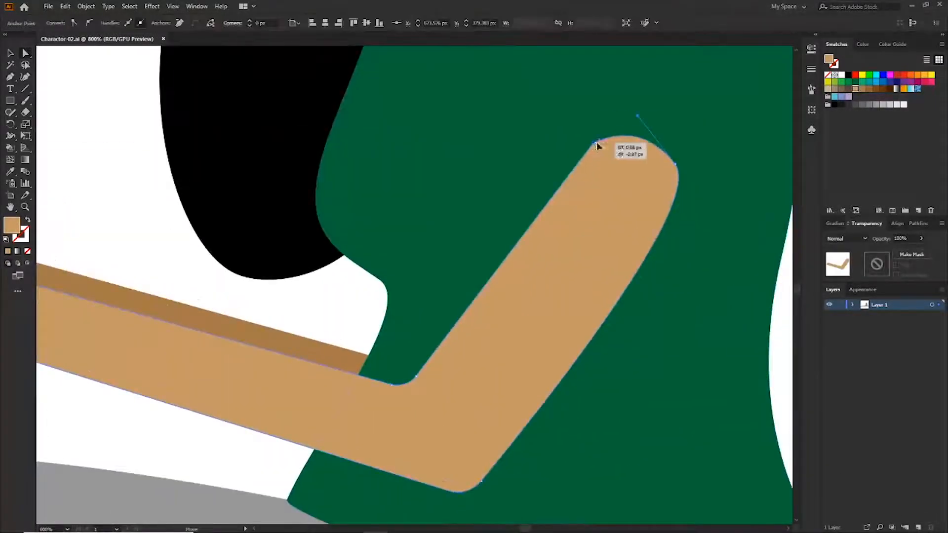
left_click_drag(596, 143, 600, 141)
left_click(677, 164)
left_click(670, 177)
Reshape the front arm's outer elbow by shifting its lower corner anchors slightly inward and upward.
left_click(481, 482)
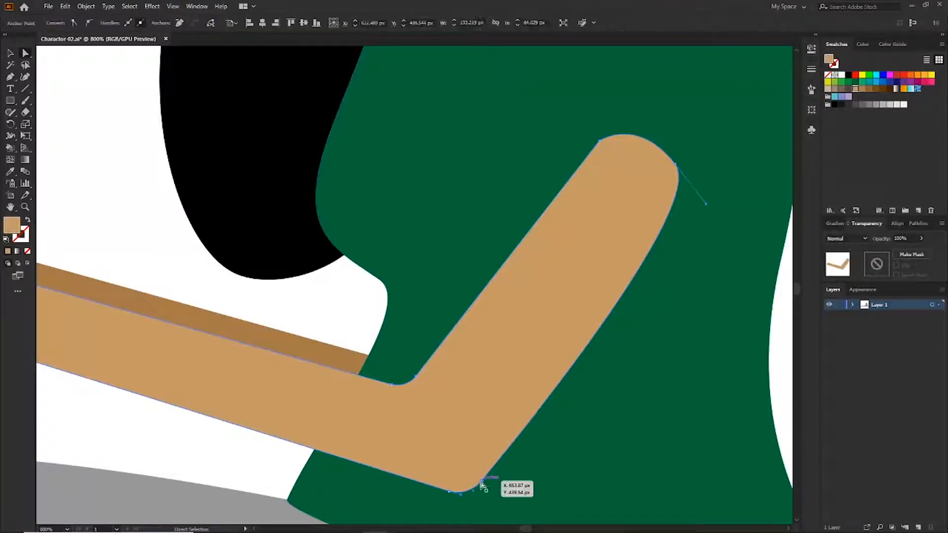
left_click(516, 412)
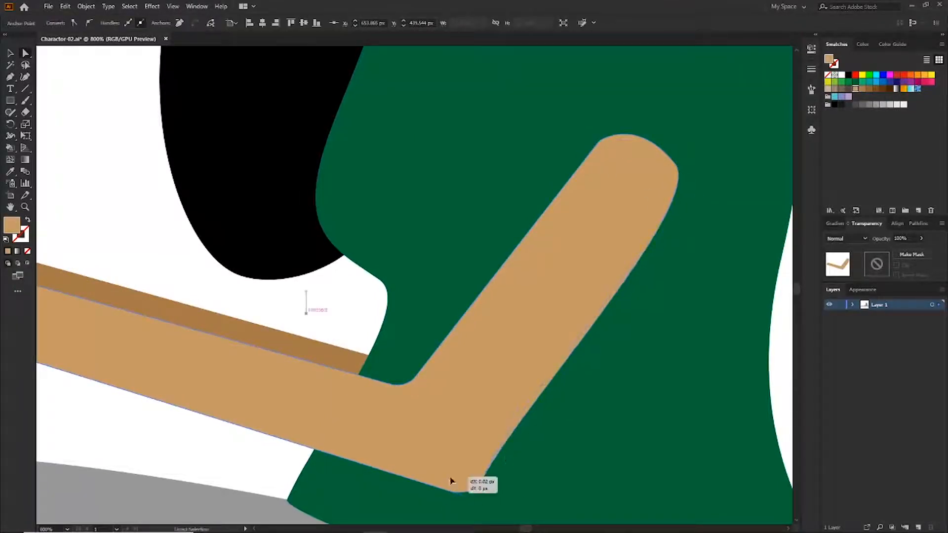
key("ctrl+z")
left_click_drag(450, 478, 477, 486)
left_click(569, 420)
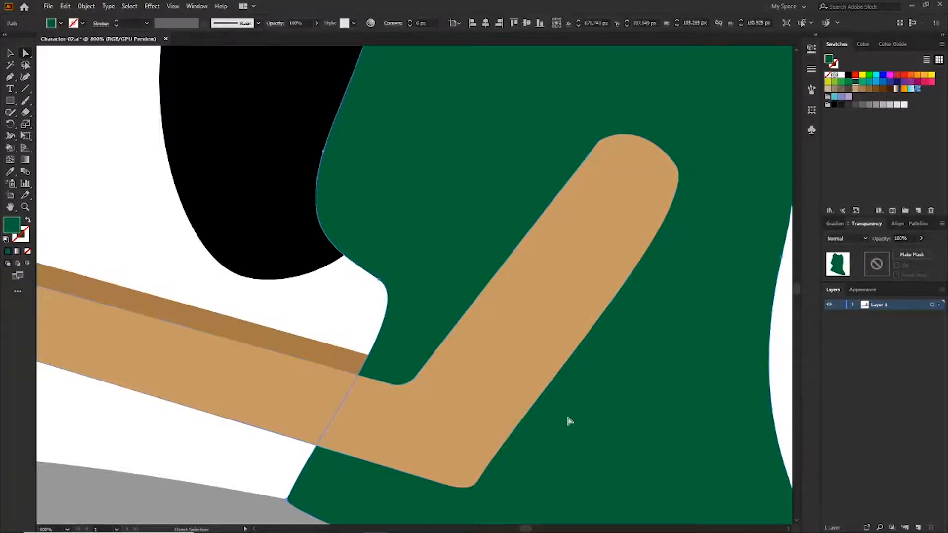
Adjust the rounded shoulder end of the front arm by nudging its outer anchor and rebalancing both direction handles.
left_click(678, 170)
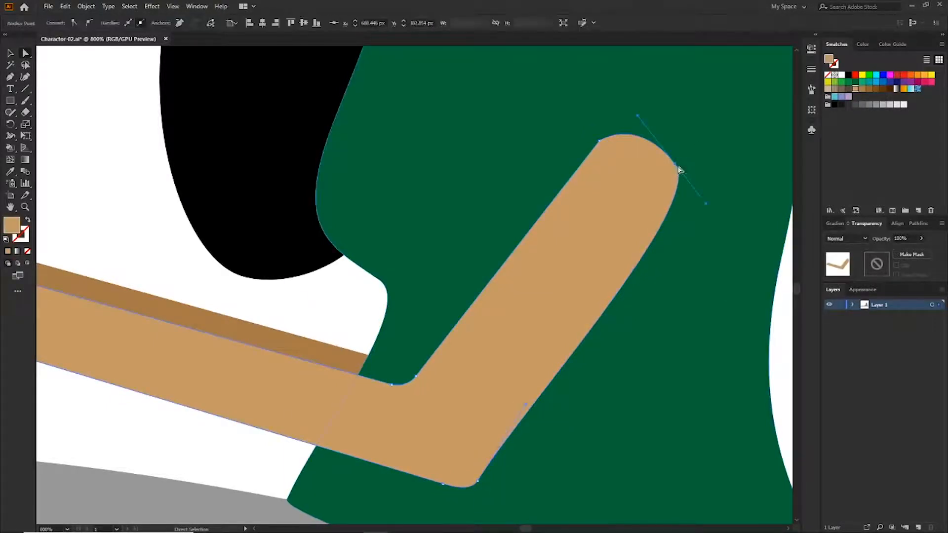
left_click_drag(707, 204, 709, 196)
left_click(678, 171)
left_click(676, 164)
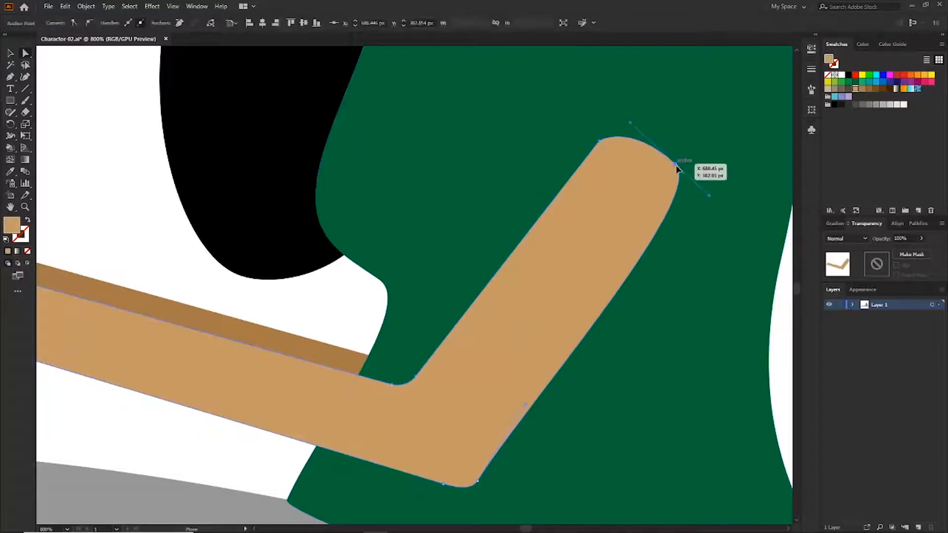
left_click_drag(674, 170, 674, 170)
left_click_drag(630, 128, 637, 127)
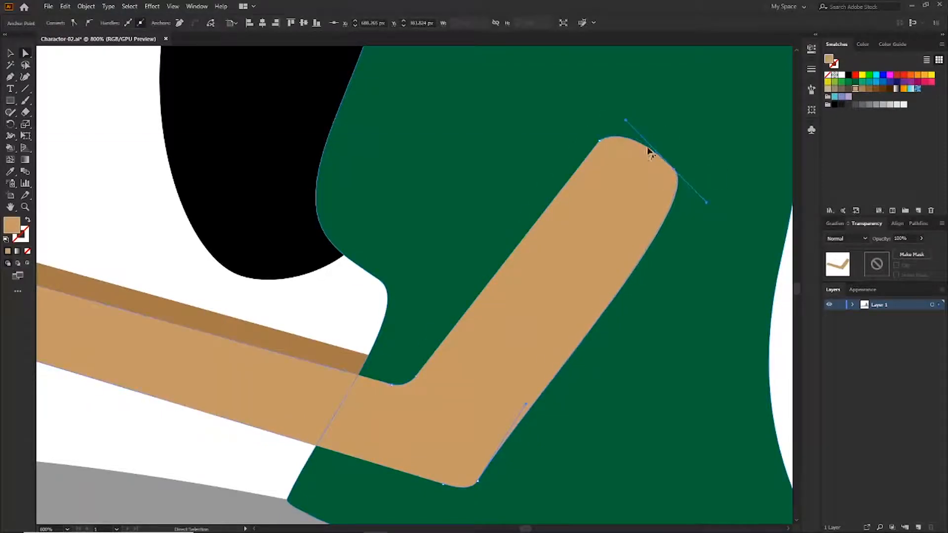
left_click_drag(706, 203, 709, 204)
left_click(680, 229)
key("ctrl+minus")
key("ctrl+minus")
key("ctrl+minus")
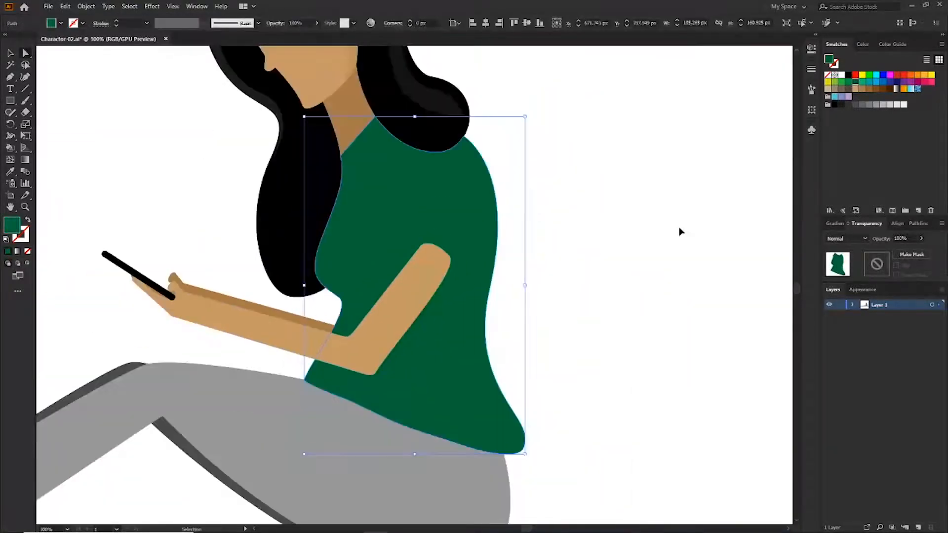
Remove the lower curve handle at the outer shoulder anchor so the front upper arm's outer edge runs straight to the elbow.
key("ctrl+equal")
key("ctrl+equal")
key("ctrl+equal")
key("ctrl+equal")
left_click(553, 168)
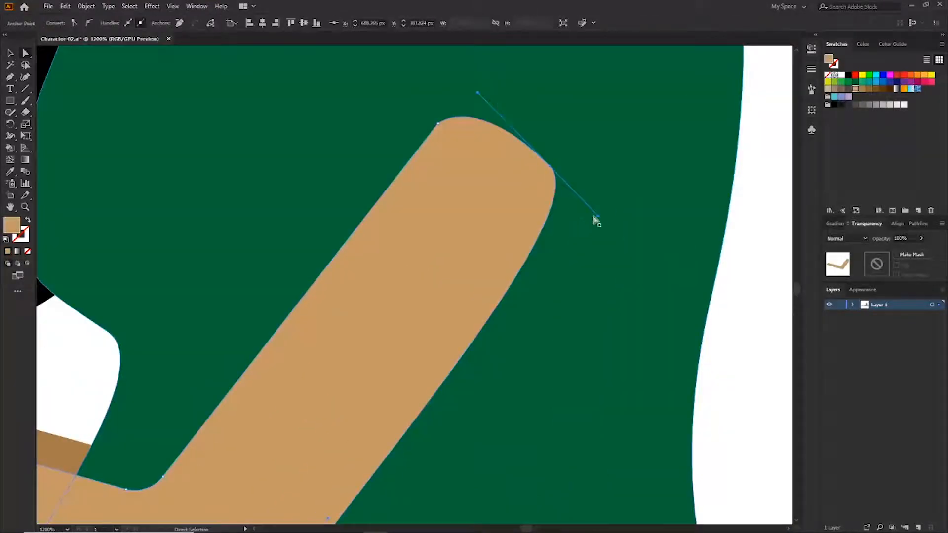
key("ctrl+minus")
key("ctrl+minus")
key("ctrl+minus")
key("ctrl+minus")
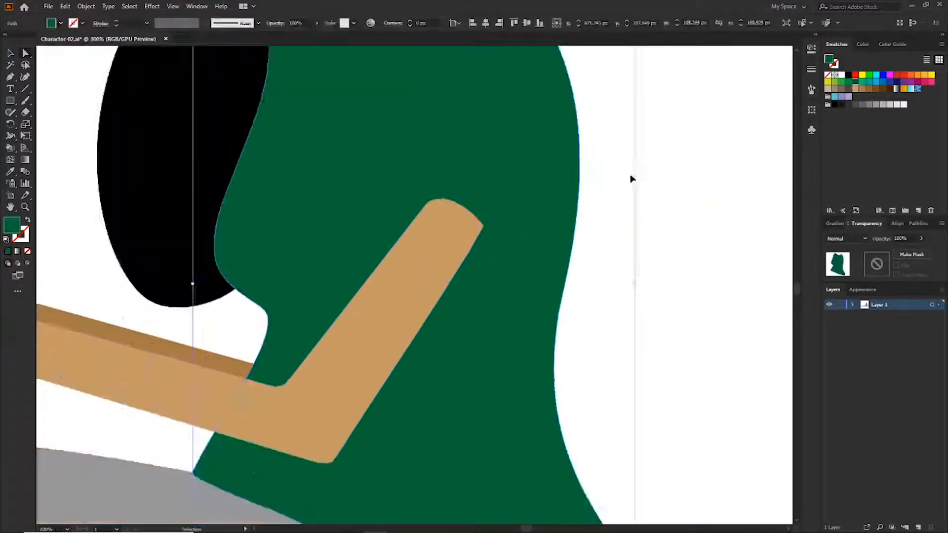
key("ctrl+equal")
key("ctrl+equal")
key("ctrl+equal")
Move the two inner elbow anchors of the front arm slightly downward together.
left_click(406, 322)
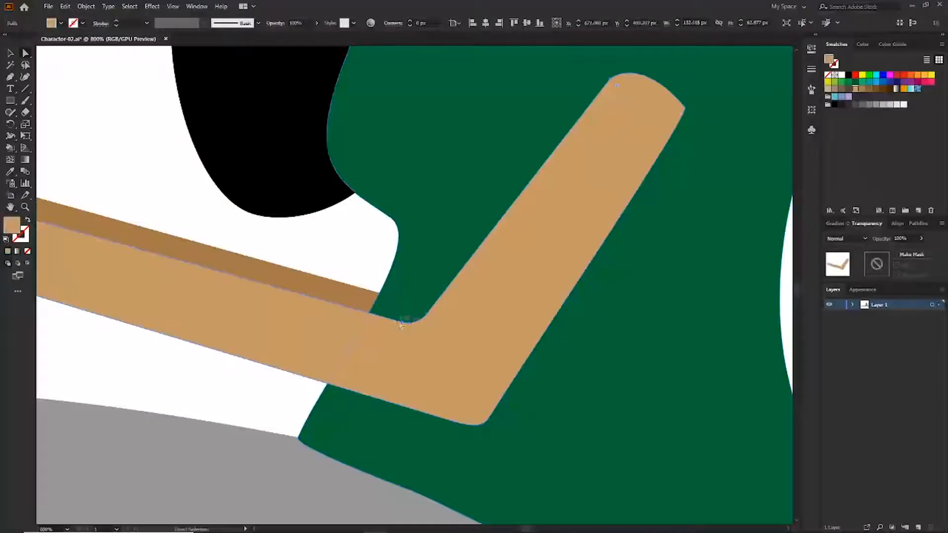
left_click(426, 316, "shift")
left_click_drag(426, 316, 430, 333)
left_click(417, 295)
key("ctrl+minus")
key("ctrl+minus")
key("ctrl+minus")
key("ctrl+minus")
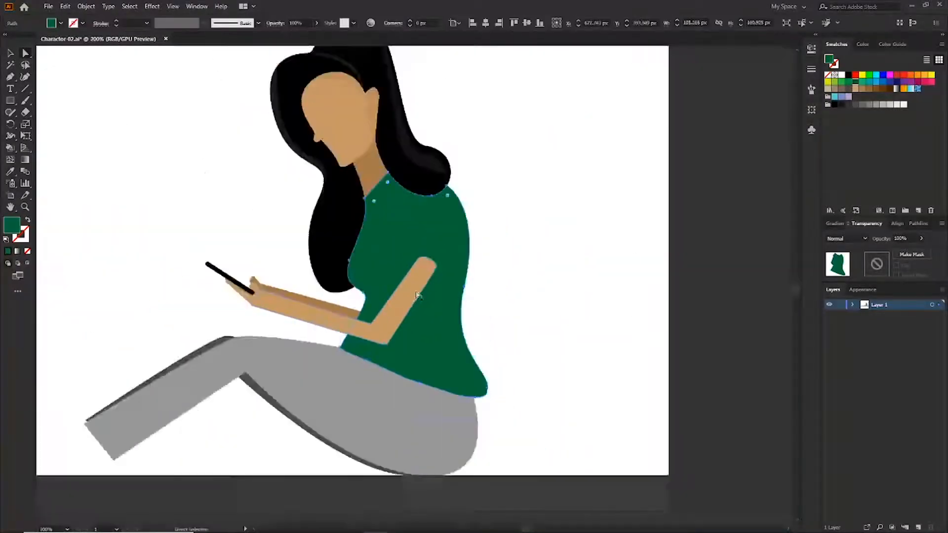
left_click(514, 249)
Narrow the front forearm at the wrist by moving its lower wrist anchor up and its upper one slightly inward.
key("ctrl+equal")
key("ctrl+equal")
key("ctrl+equal")
key("ctrl+equal")
left_click_drag(422, 225, 760, 105)
left_click(428, 291)
left_click(143, 187)
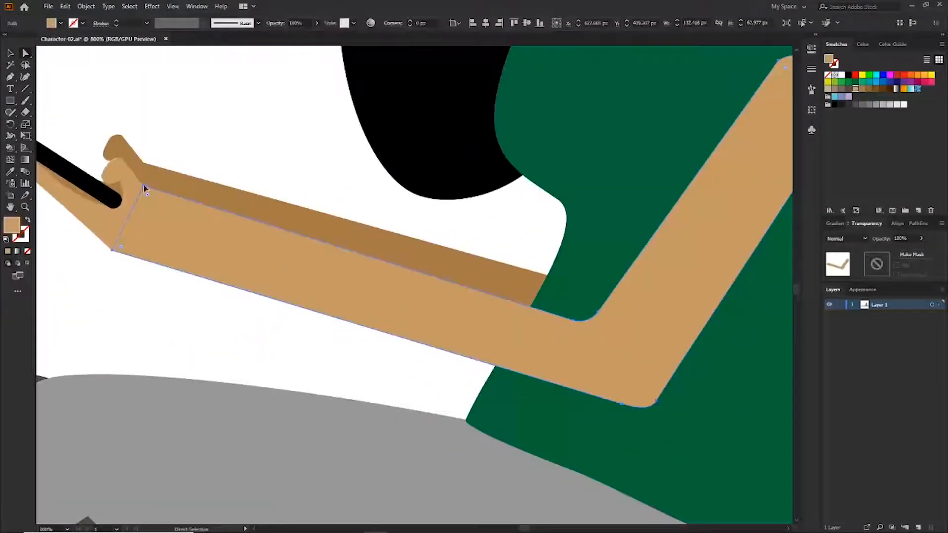
left_click_drag(138, 198, 138, 197)
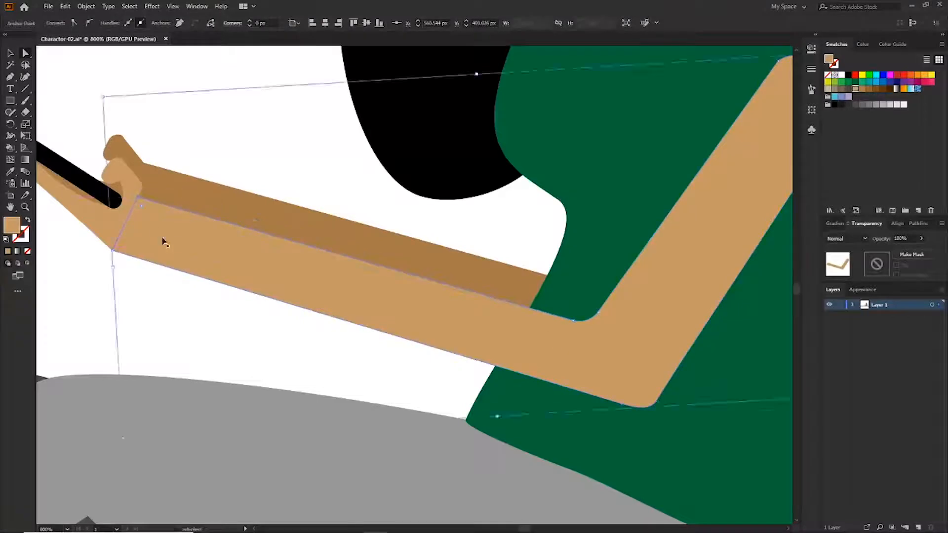
key("ctrl+z")
left_click_drag(113, 250, 119, 235)
left_click_drag(144, 187, 142, 190)
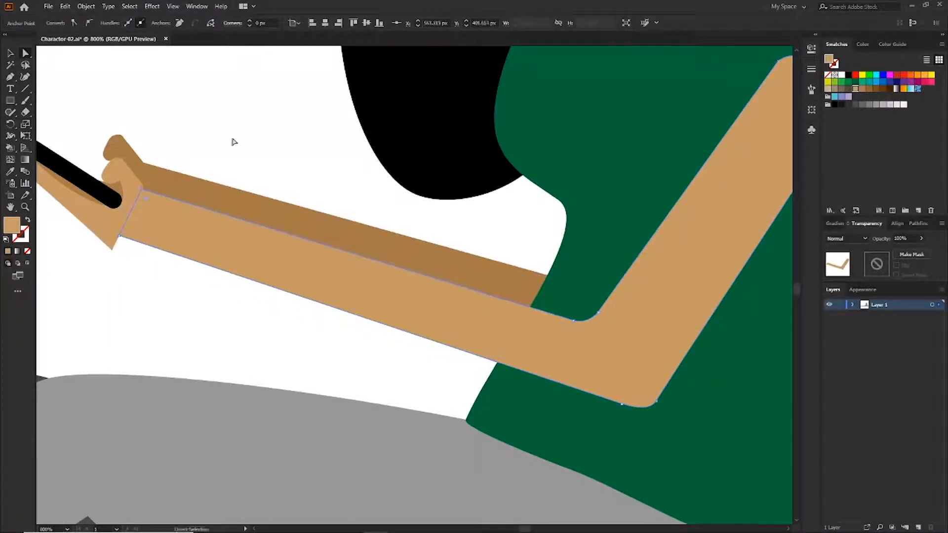
left_click(233, 142)
Move the lower wrist corner of the front hand to line up with the narrowed forearm.
key("ctrl+minus")
key("ctrl+minus")
key("ctrl+minus")
key("ctrl+equal")
key("ctrl+equal")
key("ctrl+equal")
left_click_drag(214, 224, 293, 242)
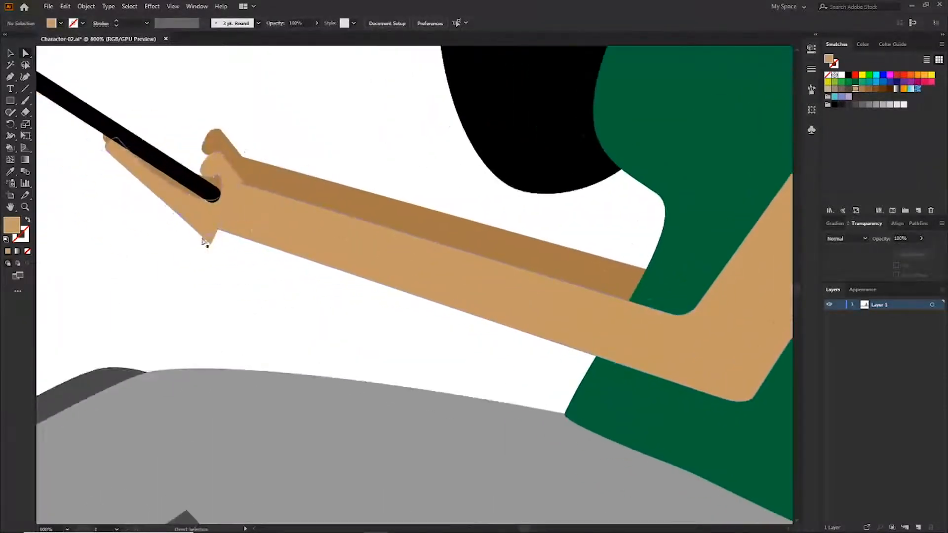
left_click_drag(210, 243, 168, 250)
left_click(207, 267)
Lower the rear arm's inner elbow anchor so the forearm tapers behind the front arm.
left_click(491, 302)
left_click_drag(561, 308, 555, 336)
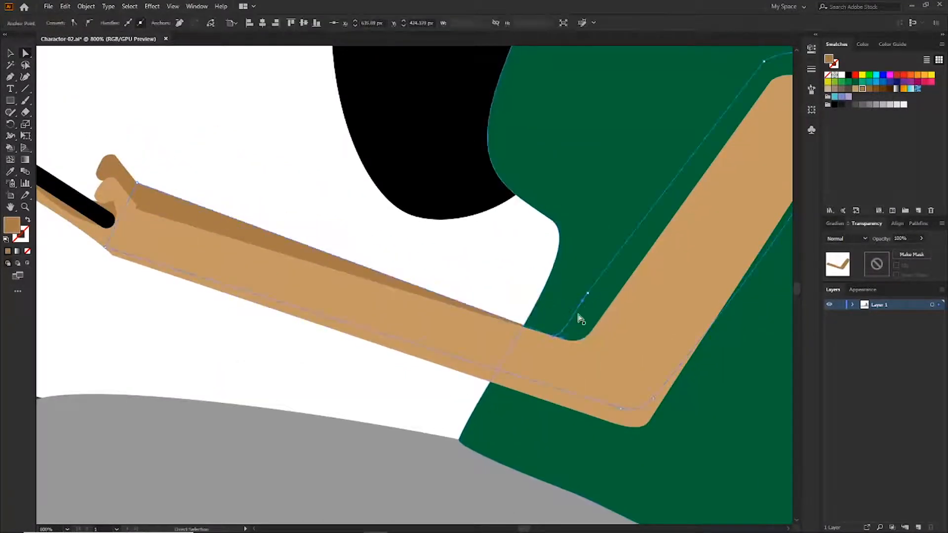
left_click(490, 268)
Try to nudge the rear arm's upper wrist anchor toward the rear hand.
left_click(273, 237)
left_click(132, 196)
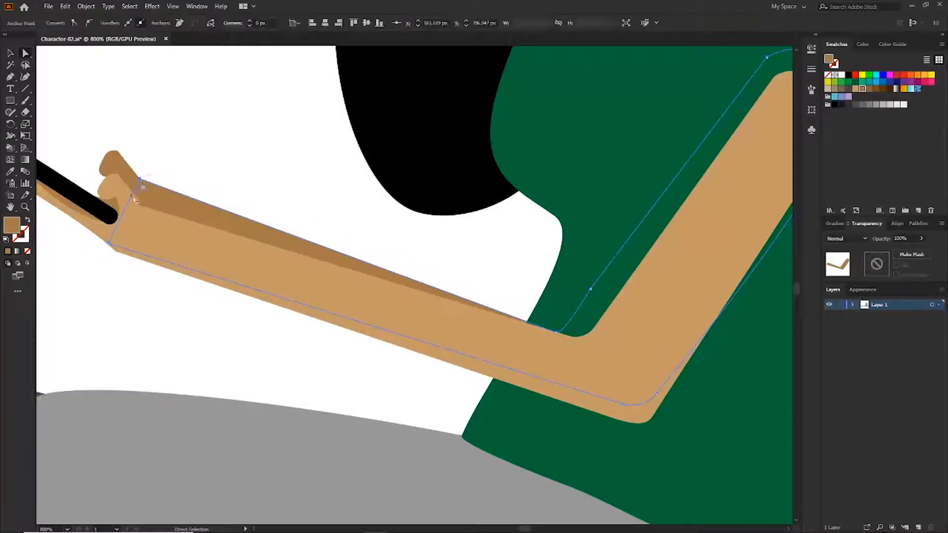
left_click_drag(140, 179, 142, 181)
key("ctrl+z")
left_click(129, 169)
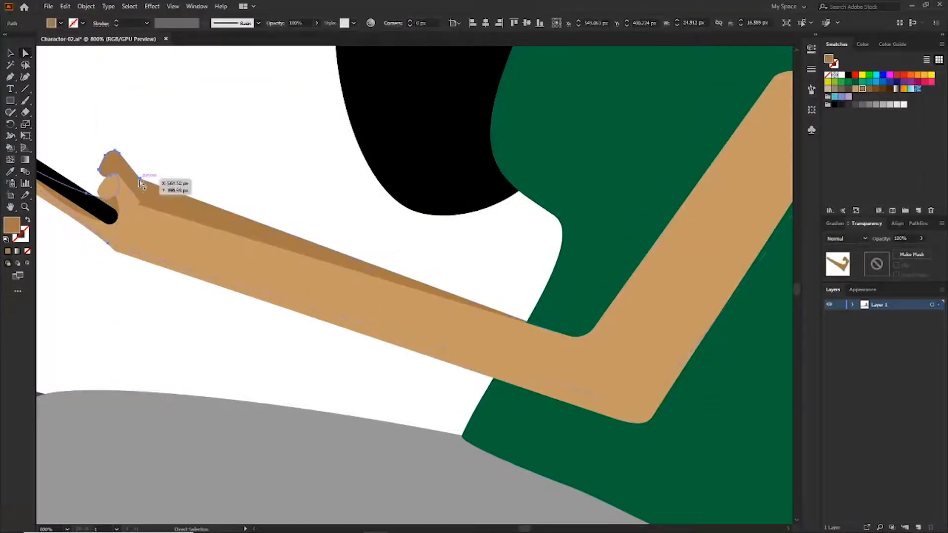
left_click(162, 149)
Try to scale down the rear arm group slightly from its upper edge and undo the change.
key("v")
left_click(150, 195)
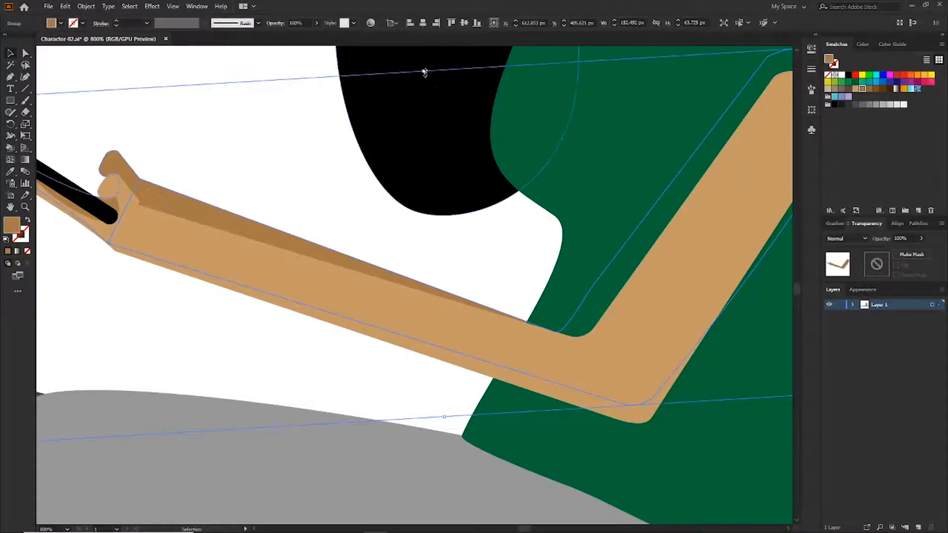
left_click_drag(423, 72, 420, 84)
left_click(193, 132)
key("ctrl+minus")
key("ctrl+minus")
key("ctrl+minus")
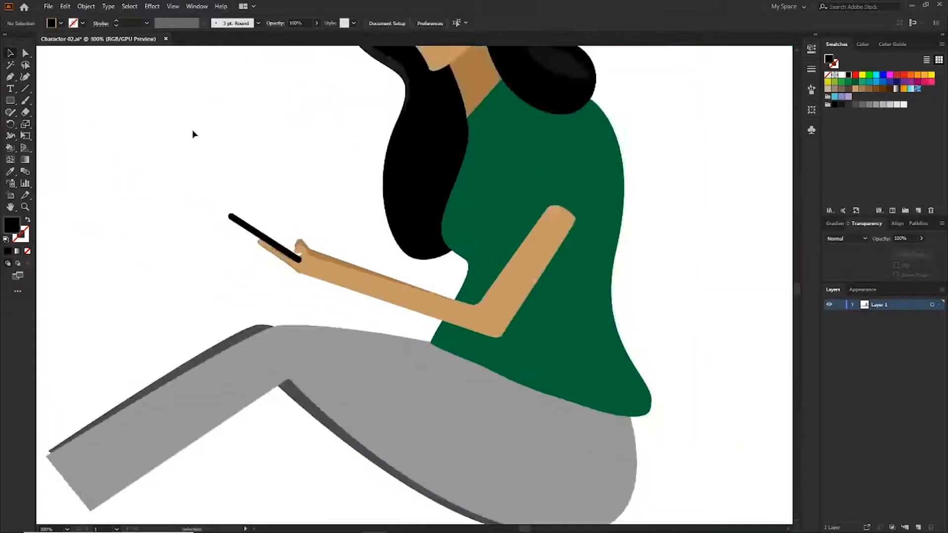
key("ctrl+minus")
key("ctrl+minus")
key("minus")
key("ctrl+z")
key("ctrl+plus")
key("ctrl+plus")
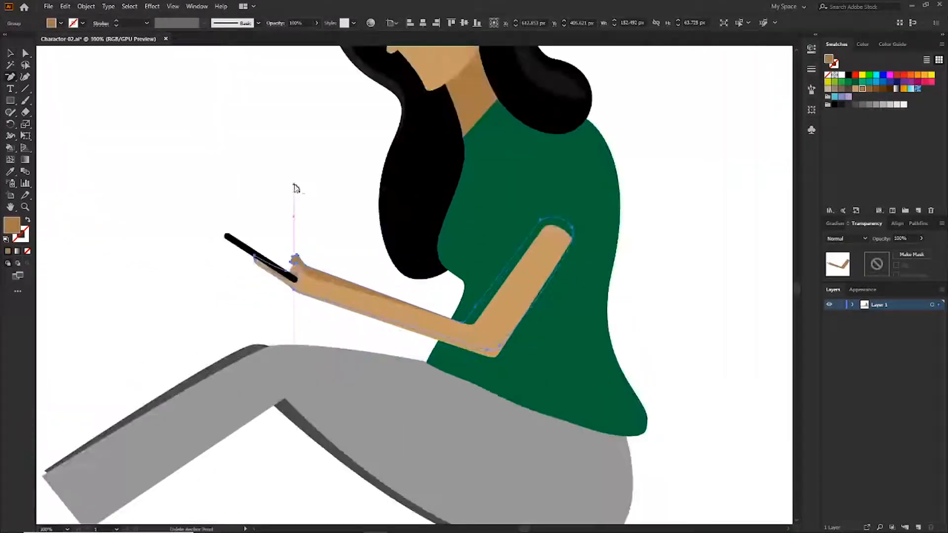
Pull the rear arm's inner elbow anchor further down, behind the front arm's elbow.
key("v")
left_click(278, 203)
key("ctrl+minus")
key("ctrl+minus")
key("ctrl+minus")
key("ctrl+plus")
key("ctrl+plus")
key("ctrl+plus")
key("ctrl+plus")
key("ctrl+plus")
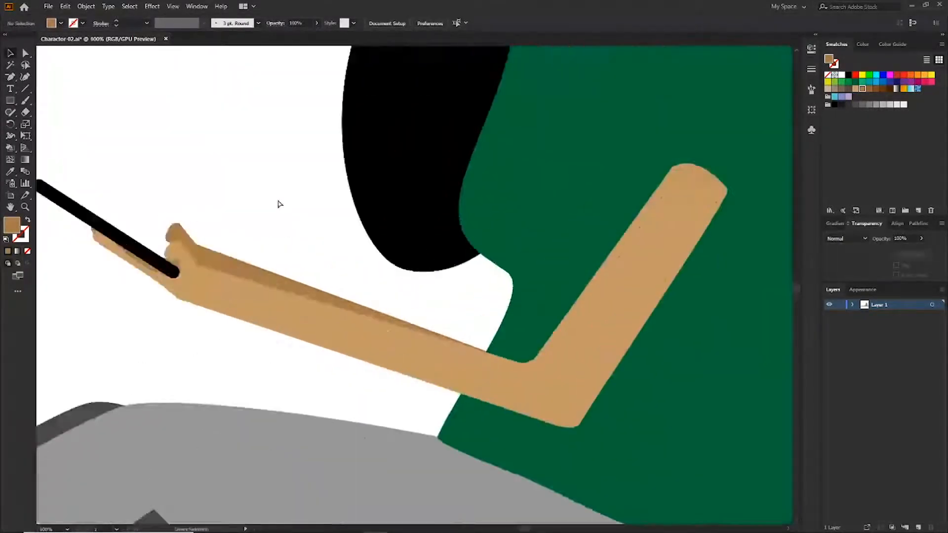
left_click(306, 296)
key("a")
left_click_drag(513, 359, 504, 371)
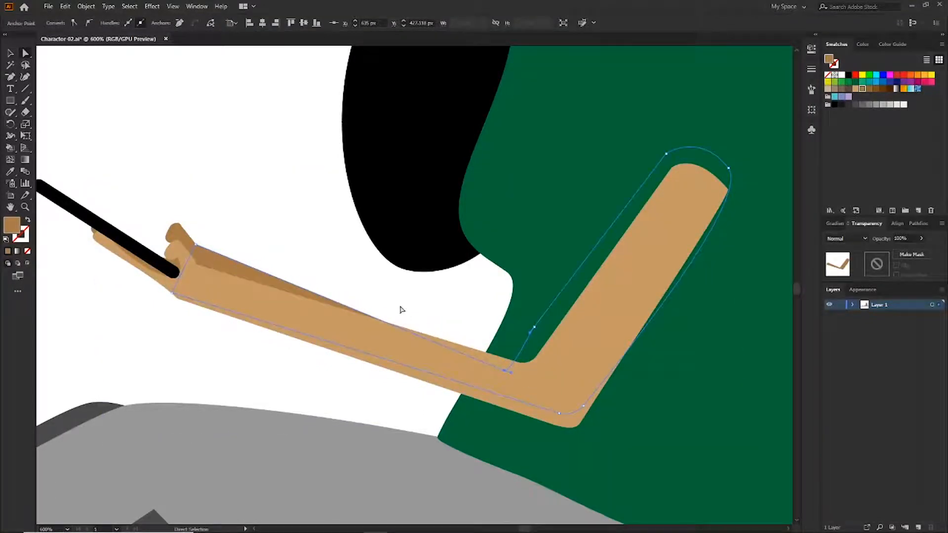
Lower the rear arm's wrist, reposition the rear hand to match, and tuck its lower corner behind the front hand.
left_click_drag(195, 245, 195, 221)
left_click(192, 225)
left_click(204, 228)
left_click(187, 249)
key("v")
left_click(179, 312)
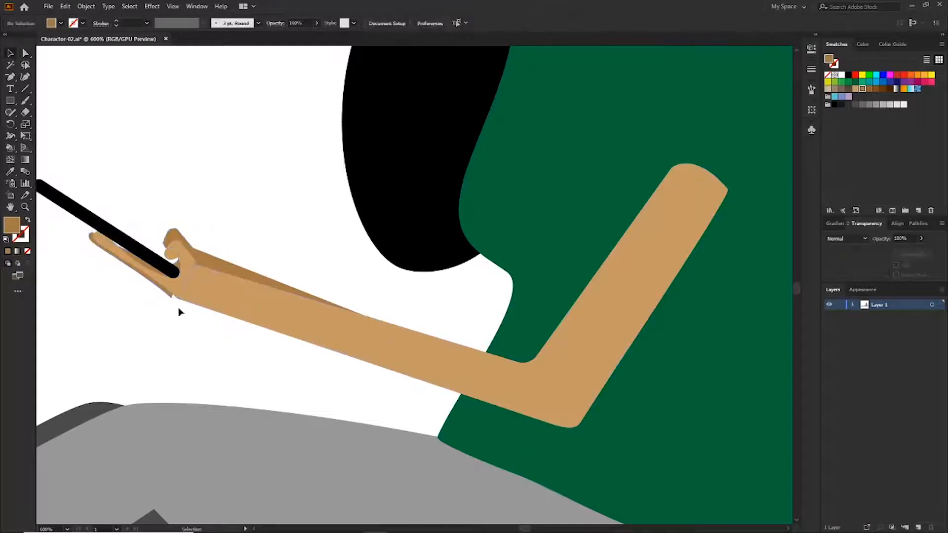
left_click_drag(170, 297, 178, 299)
left_click(120, 321)
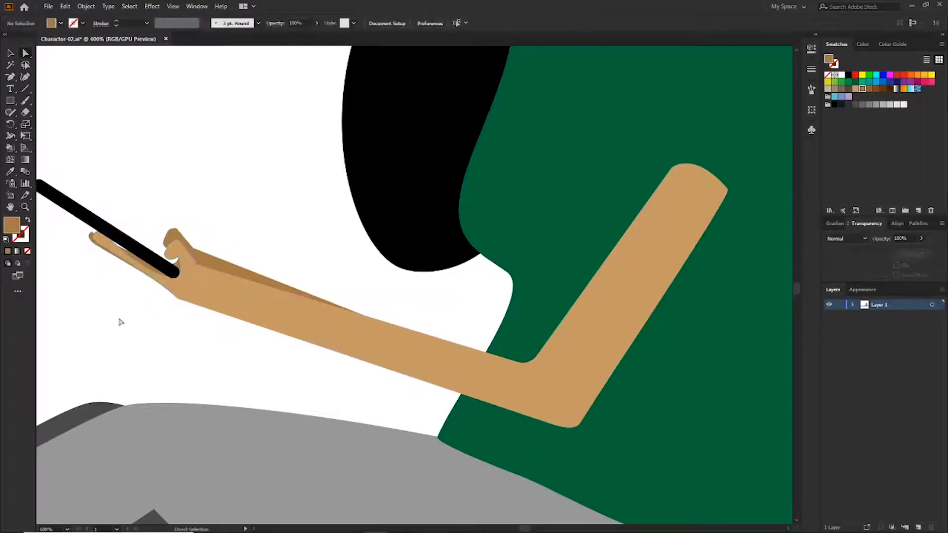
Nudge the front arm's upper wrist anchor so it meets the hand cleanly.
left_click(212, 276)
left_click(196, 267)
left_click_drag(195, 268, 195, 268)
left_click(233, 218)
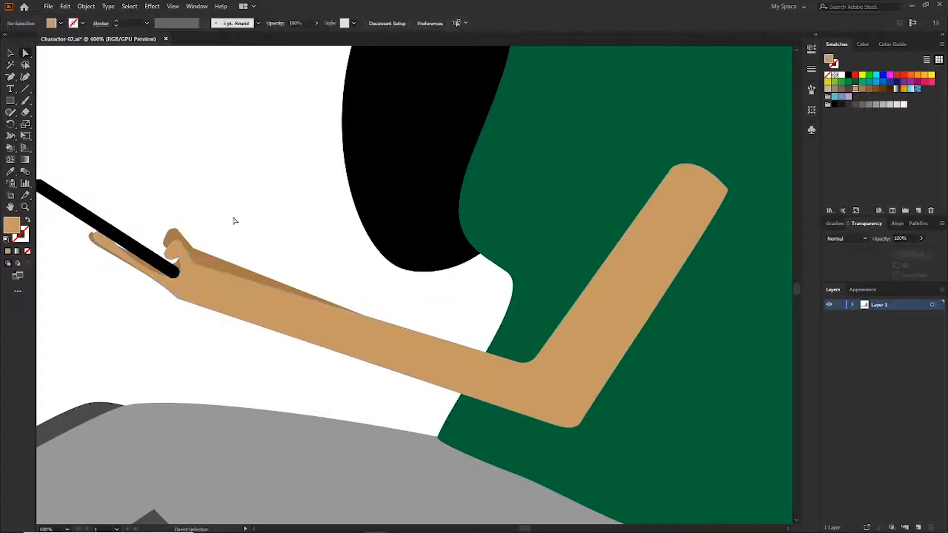
key("ctrl+minus")
key("ctrl+minus")
key("ctrl+minus")
key("ctrl+minus")
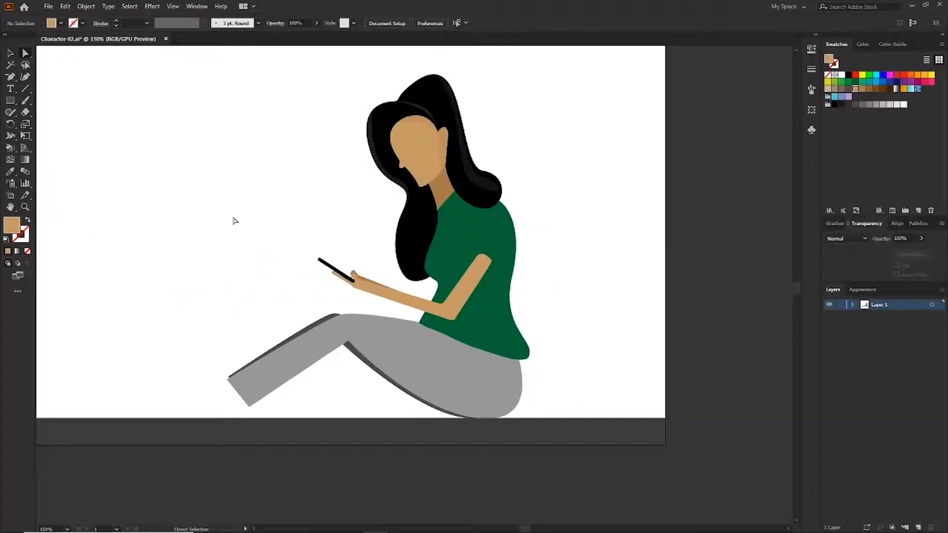
Lengthen the front hair lock down behind the forearm by moving its bottom anchor and smoothing its outer curve.
key("ctrl+plus")
key("ctrl+plus")
left_click(385, 233)
left_click(405, 275)
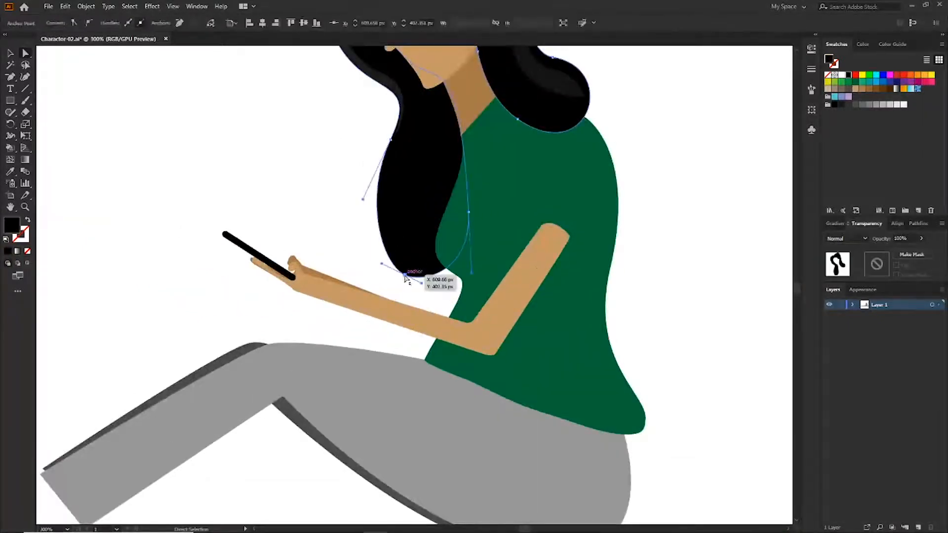
left_click_drag(404, 277, 416, 334)
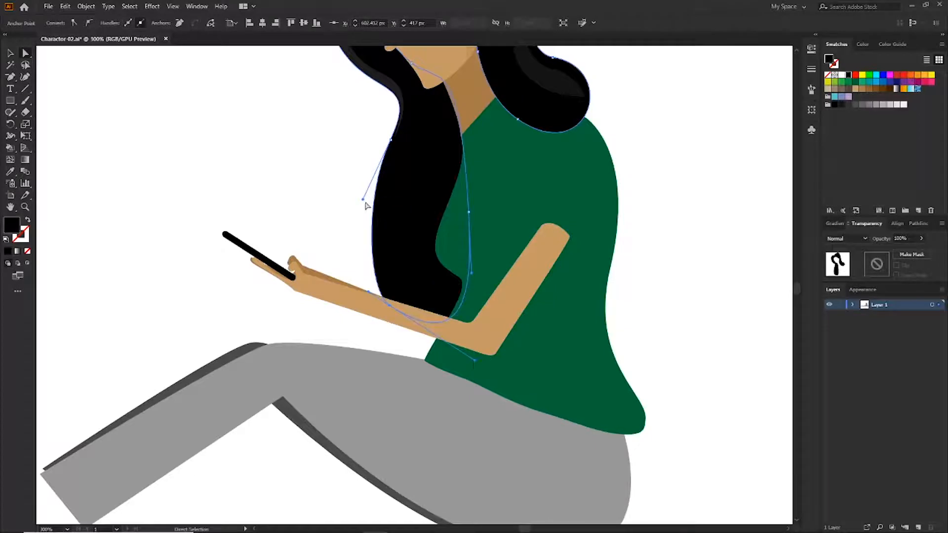
left_click_drag(363, 199, 360, 209)
left_click(242, 200)
key("ctrl+minus")
key("ctrl+minus")
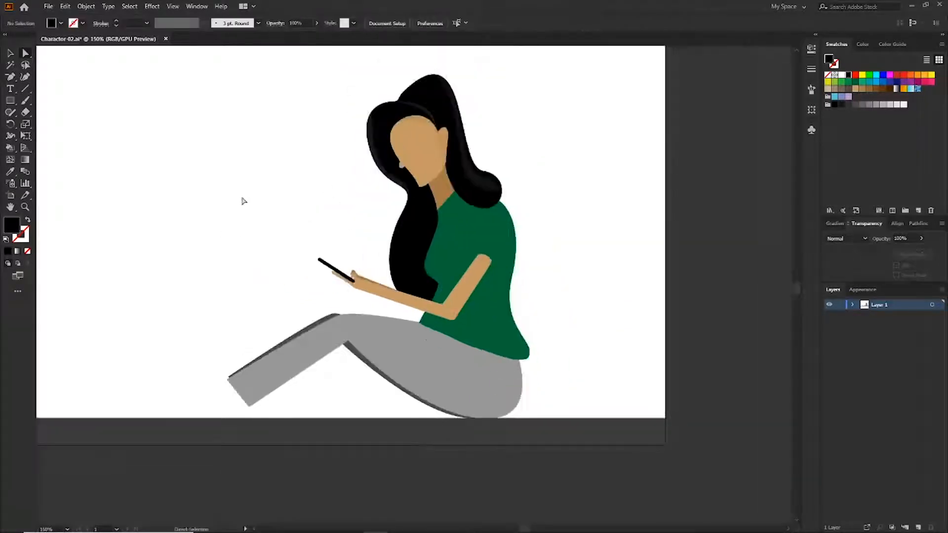
Select the front leg's knee anchor for adjusting the thigh's upper curve.
key("ctrl+plus")
key("ctrl+plus")
key("ctrl+plus")
left_click_drag(418, 445, 484, 315)
left_click(288, 237)
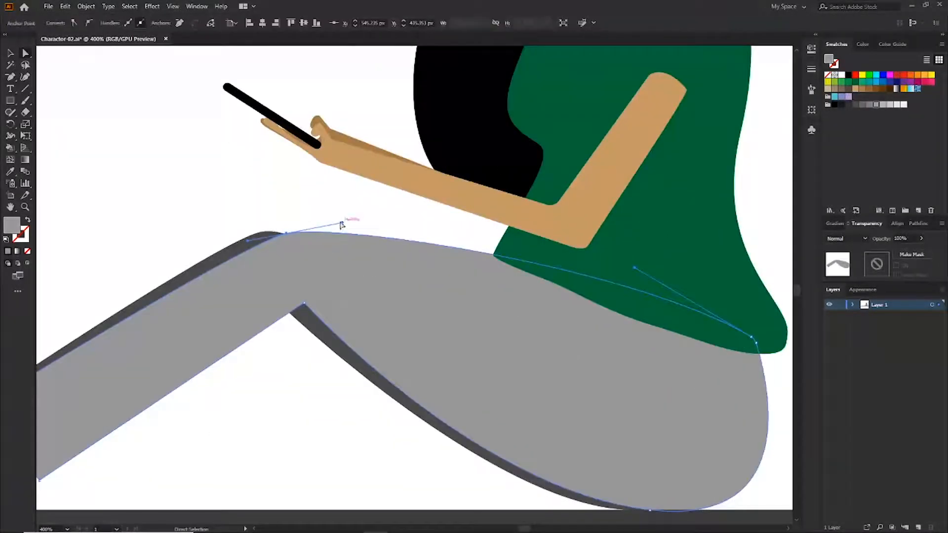
Try to raise the knee curve of the light grey leg by pulling the knee anchor's direction handles.
left_click_drag(342, 225, 353, 142)
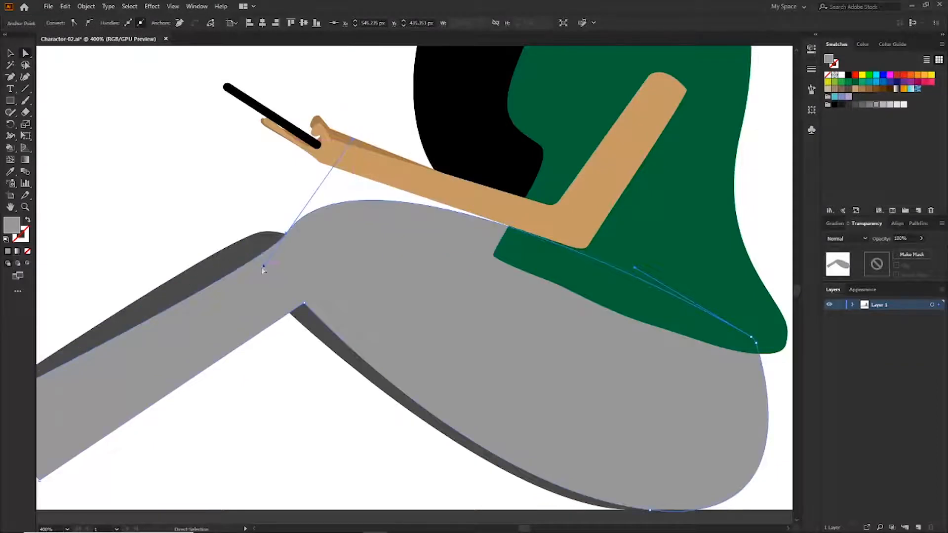
key("ctrl+1")
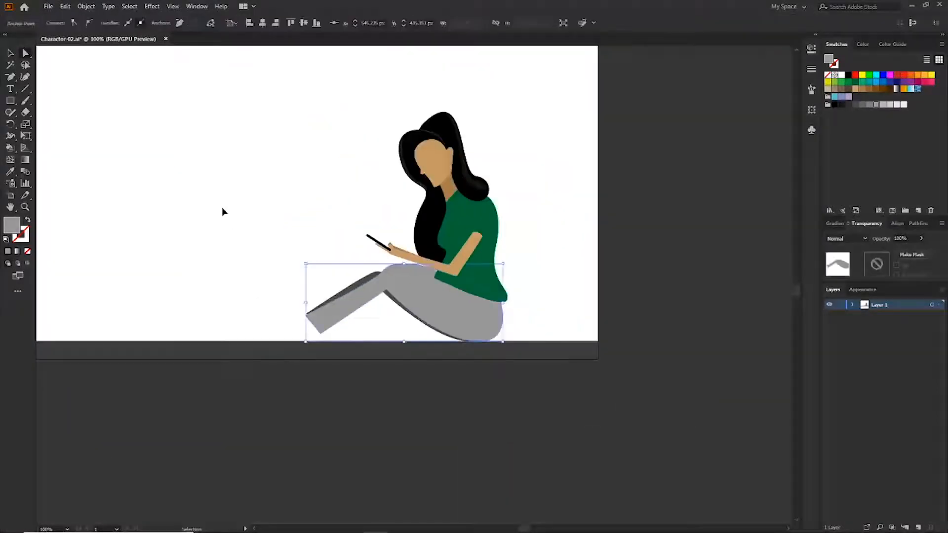
key("ctrl+plus")
key("ctrl+plus")
key("ctrl+plus")
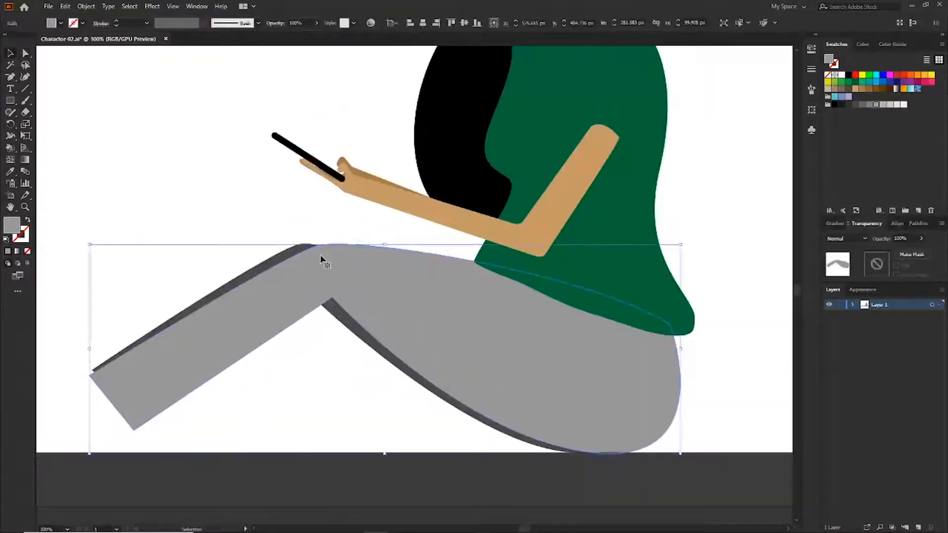
Move the outer knee anchor and the inner knee corner of the light grey leg upward and toward the body.
left_click_drag(320, 251, 351, 207)
left_click(239, 212)
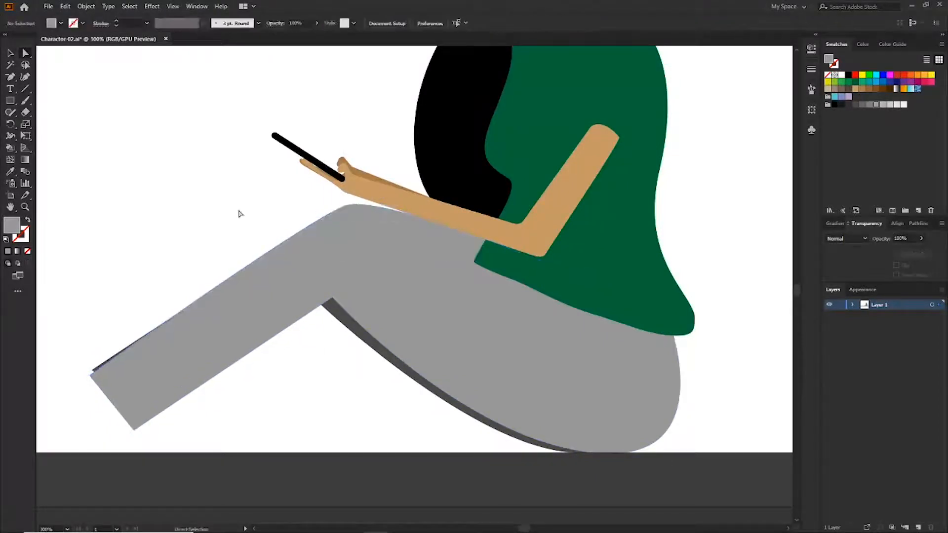
key("ctrl+1")
key("ctrl+plus")
key("ctrl+plus")
left_click(402, 302)
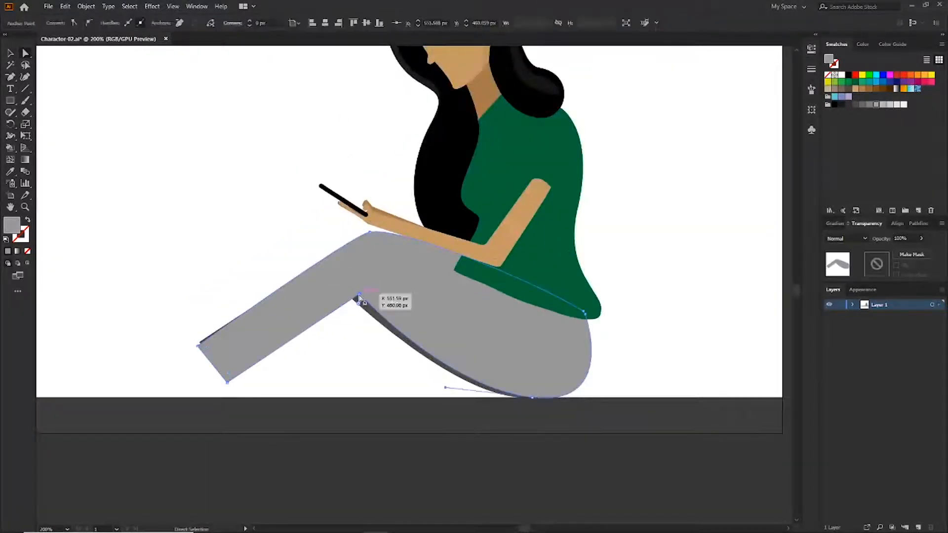
left_click_drag(370, 273, 372, 275)
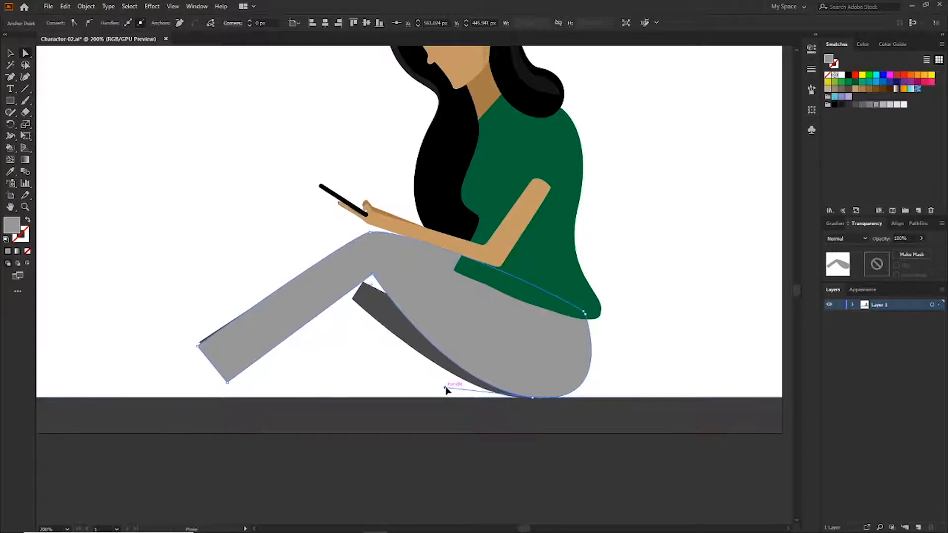
Pull up the direction handle of the light grey leg's bottom anchor to straighten the underside of the thigh.
left_click(445, 378)
left_click_drag(450, 367, 450, 366)
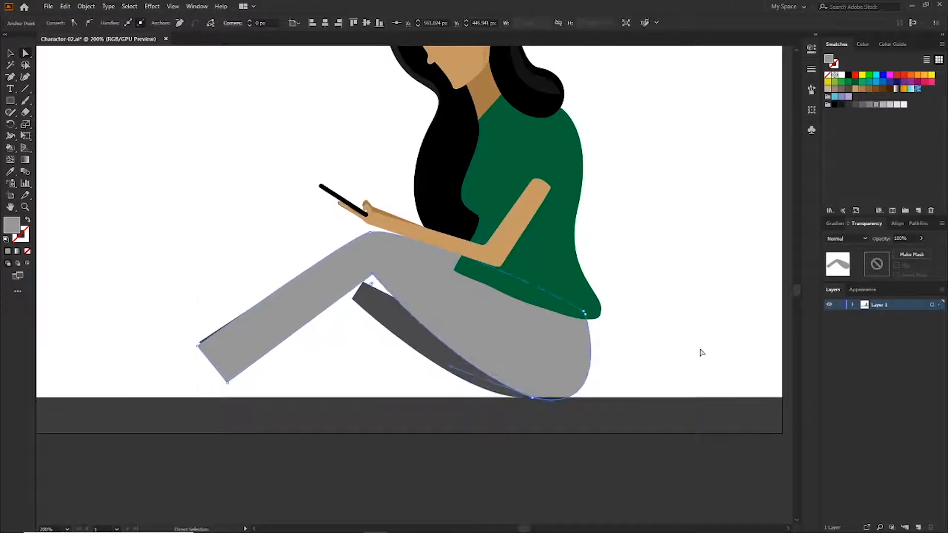
left_click(700, 350)
Resize the dark grey rear thigh shape so it tucks closely behind the light grey front leg.
key("ctrl+minus")
key("ctrl+minus")
key("ctrl+minus")
key("ctrl+plus")
key("ctrl+plus")
key("ctrl+plus")
left_click(570, 348)
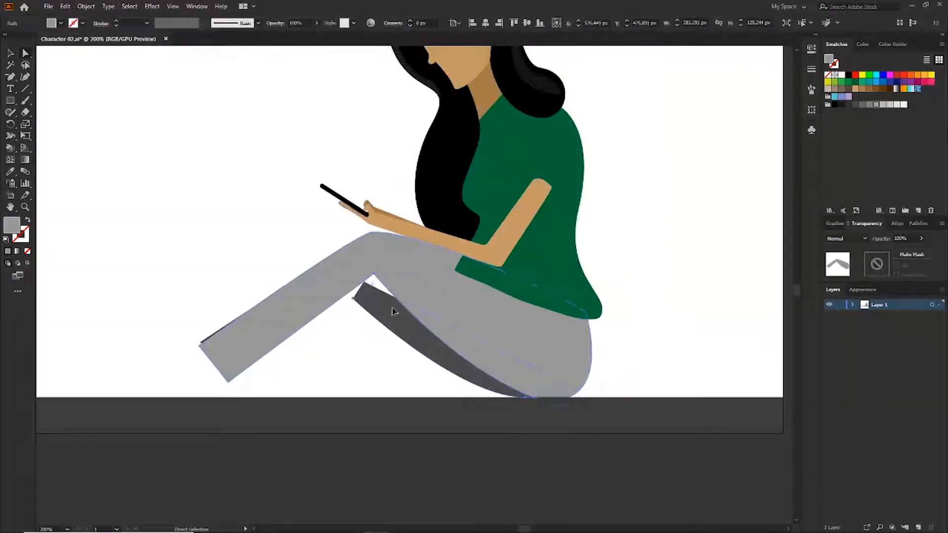
left_click(393, 311)
key("v")
left_click_drag(348, 277, 364, 256)
left_click_drag(496, 395, 499, 379)
left_click(672, 340)
Adjust the direction handle of the dark rear thigh's bottom anchor so its curve runs level along the ground line.
key("ctrl+minus")
key("ctrl+minus")
key("ctrl+minus")
key("ctrl+plus")
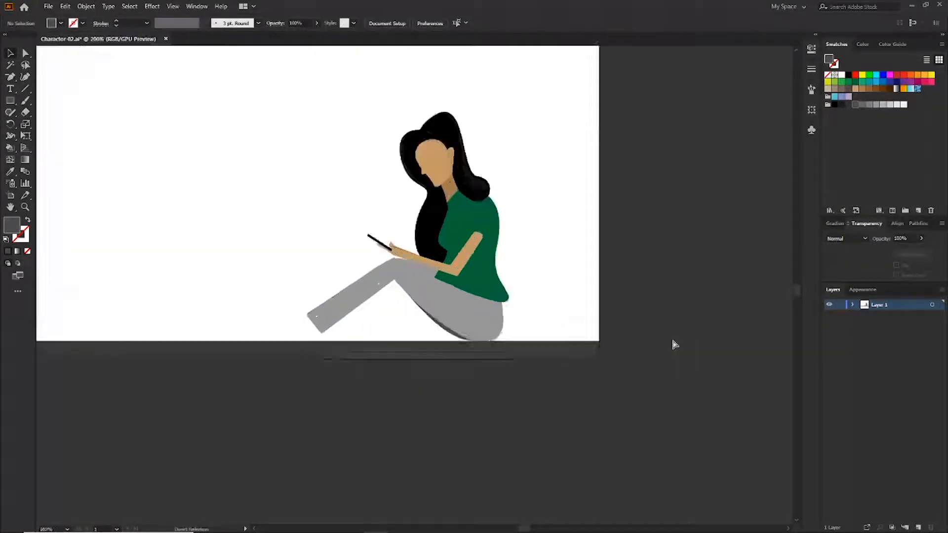
key("ctrl+plus")
key("ctrl+plus")
left_click(454, 361)
left_click_drag(347, 360, 340, 361)
key("a")
left_click(514, 398)
left_click_drag(548, 411, 582, 410)
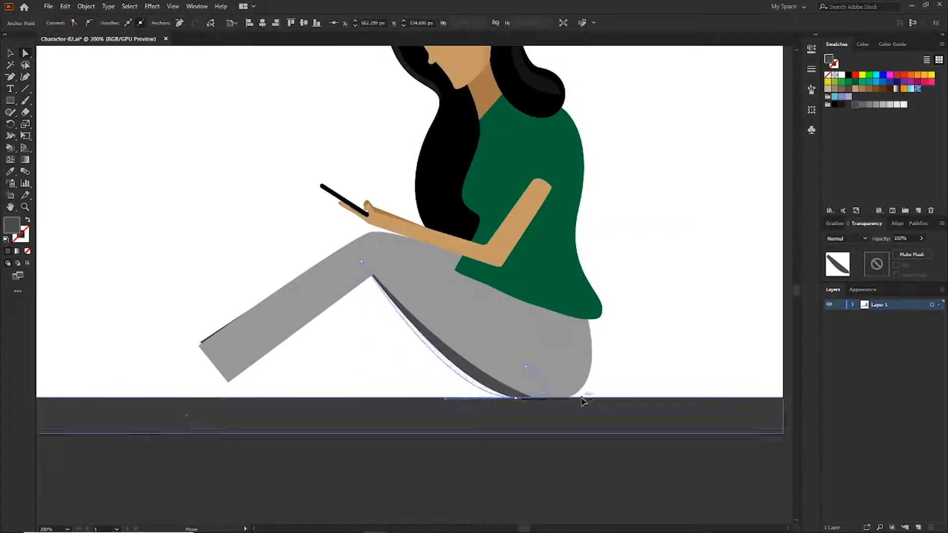
left_click(660, 371)
Raise the rear direction handle of the light grey leg's bottom anchor so the seat rests on the ground line.
key("ctrl+plus")
key("ctrl+plus")
left_click_drag(660, 372, 503, 235)
left_click(494, 375)
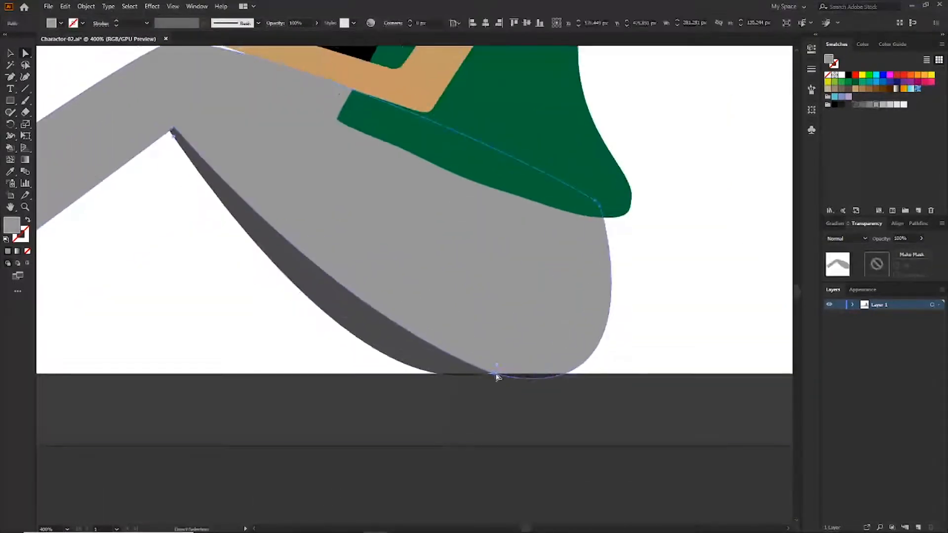
left_click_drag(649, 413, 642, 389)
left_click(661, 313)
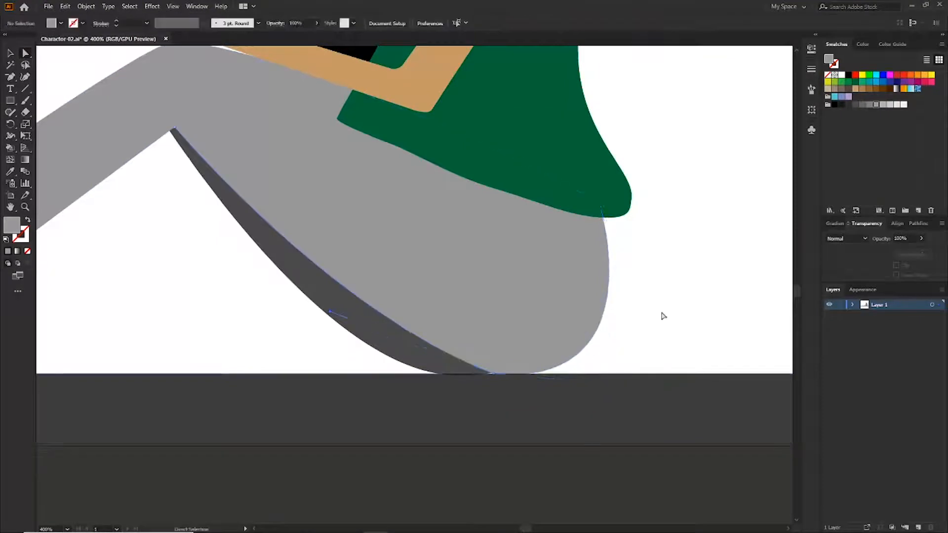
Nudge the dark rear thigh's bottom anchor upward to sit on the ground line.
left_click_drag(661, 314, 698, 318)
left_click(494, 378)
left_click_drag(494, 379, 494, 377)
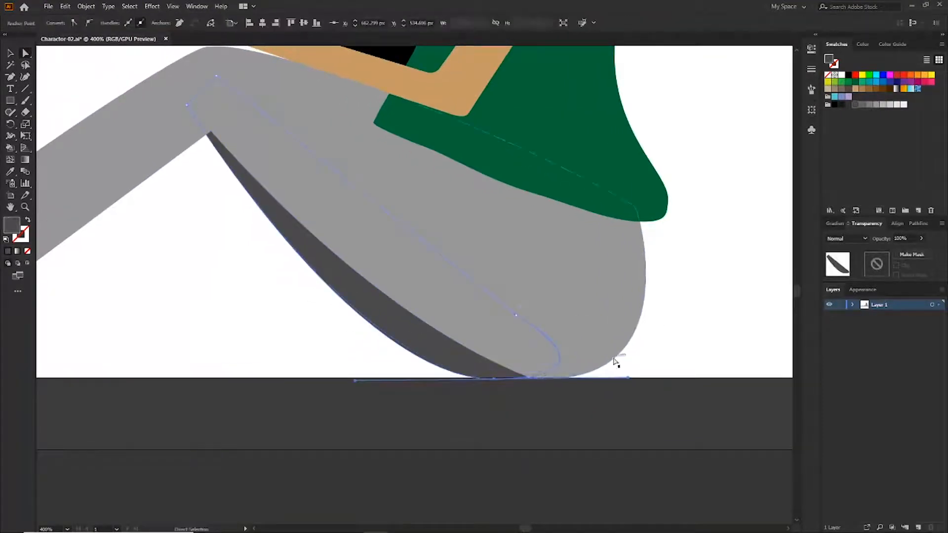
left_click(682, 337)
Shift the dark rear thigh's bottom anchor toward the seat to leave only a thin dark strip beneath the front thigh.
key("ctrl+minus")
key("ctrl+minus")
key("ctrl+minus")
key("ctrl+minus")
key("ctrl+plus")
key("ctrl+plus")
left_click_drag(448, 270, 501, 309)
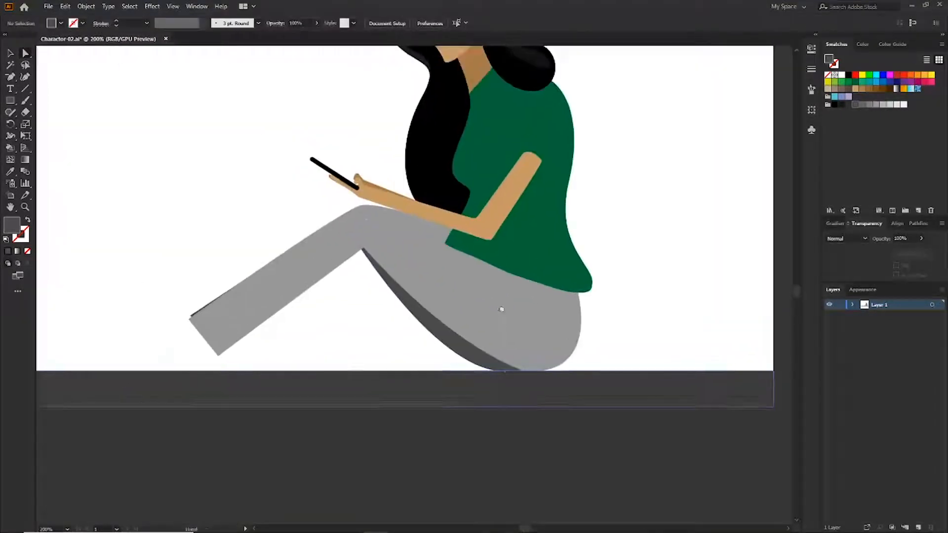
left_click(509, 371)
left_click_drag(509, 371, 521, 369)
left_click(585, 340)
Lower the front direction handle of the light grey leg's bottom anchor to round out the underside of the thigh.
key("ctrl+plus")
left_click_drag(587, 344, 531, 256)
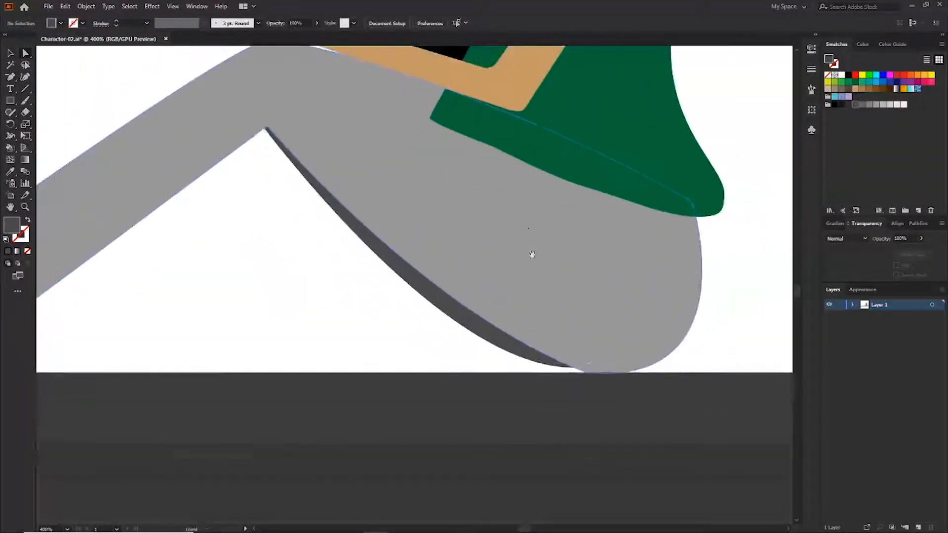
left_click(584, 375)
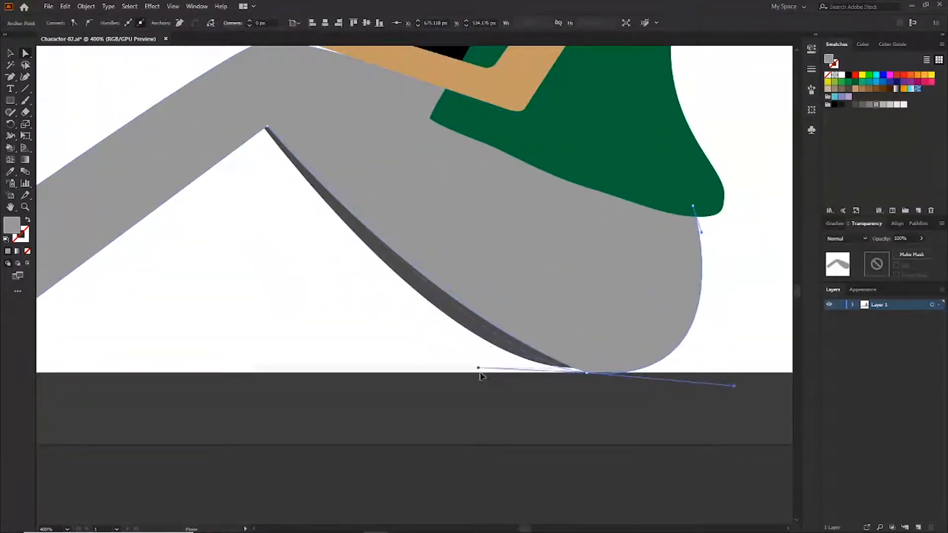
left_click_drag(478, 368, 482, 378)
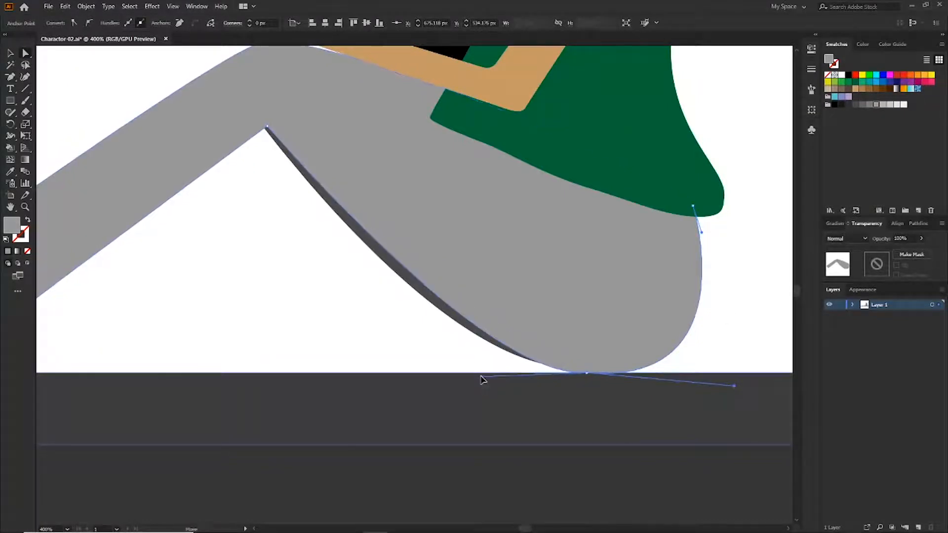
left_click(724, 323)
Reshape the dark grey rear shin so a narrow strip of it shows along the upper edge of the front shin.
key("ctrl+minus")
key("ctrl+minus")
key("ctrl+minus")
key("ctrl+minus")
key("ctrl+plus")
key("ctrl+plus")
key("ctrl+plus")
left_click_drag(307, 203, 443, 264)
left_click(189, 327)
left_click_drag(389, 209, 292, 193)
left_click(223, 217)
left_click(182, 327)
left_click(206, 190)
Reshape the green shirt's front hem by moving its corner up behind the forearm and curving the hem over the thigh.
key("ctrl+1")
key("ctrl+equal")
key("ctrl+equal")
key("ctrl+equal")
left_click(545, 286)
left_click(419, 260)
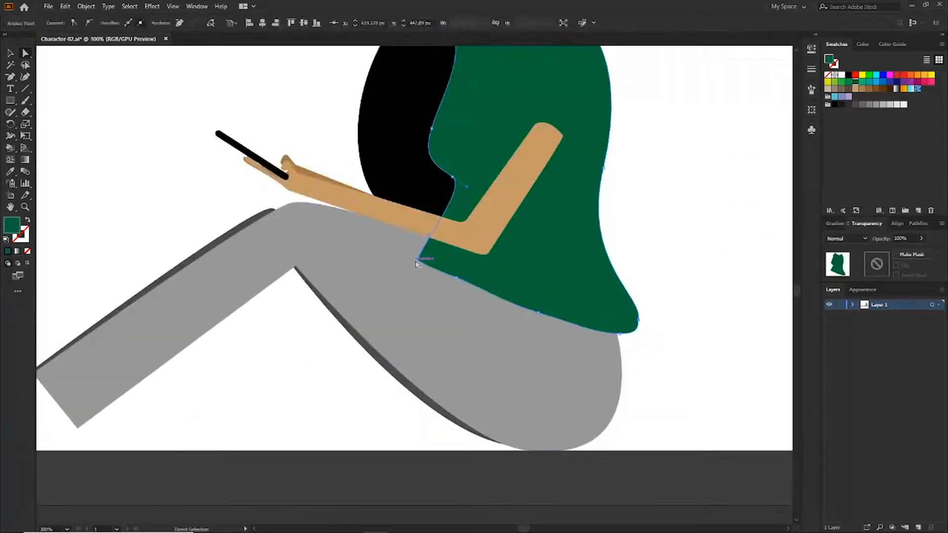
left_click_drag(419, 260, 431, 259)
key("ctrl+z")
key("ctrl+equal")
left_click_drag(487, 299, 489, 298)
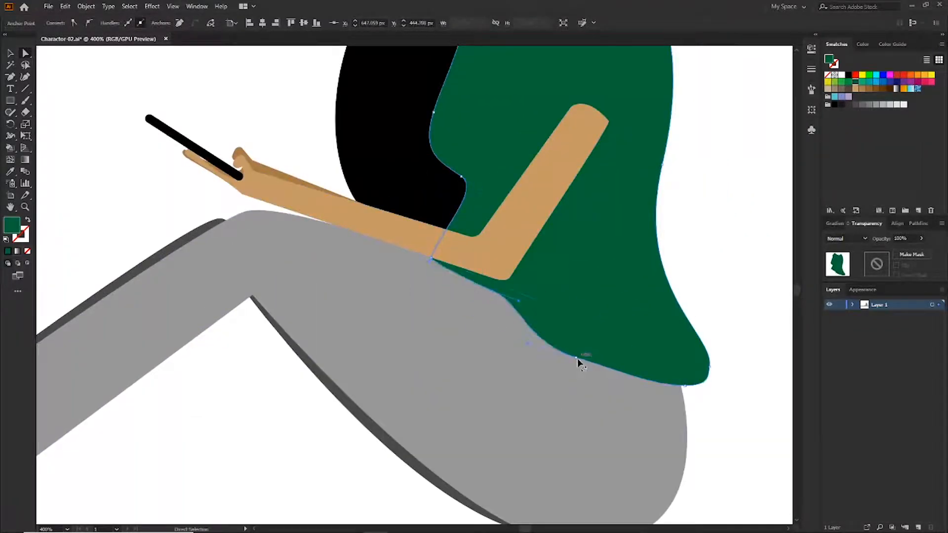
left_click(701, 309)
key("ctrl+minus")
key("ctrl+minus")
key("ctrl+minus")
key("ctrl+minus")
key("ctrl+minus")
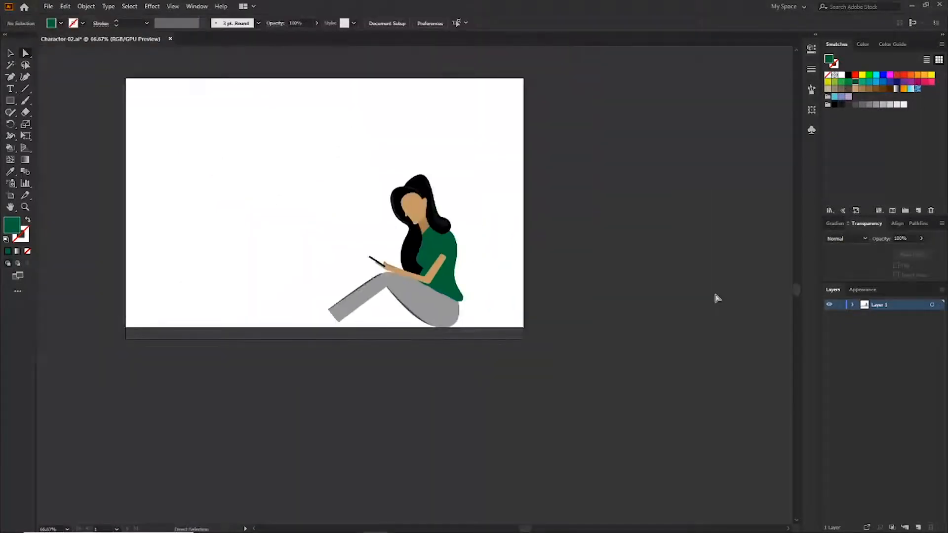
Move the ankle-end anchors of both grey legs toward the body to make the shins steeper.
key("ctrl+equal")
key("ctrl+equal")
key("ctrl+equal")
left_click_drag(584, 295, 701, 228)
left_click(543, 257)
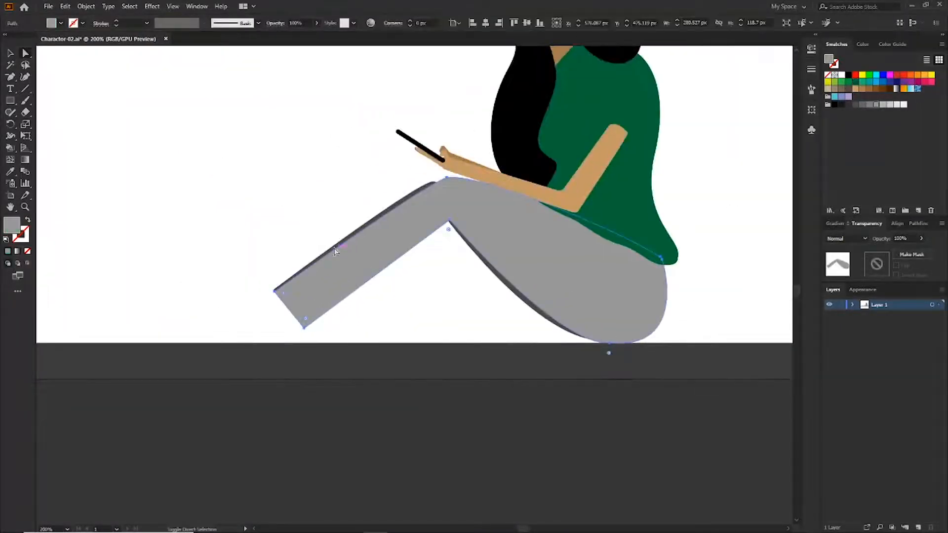
left_click(335, 248)
left_click(258, 255)
key("v")
left_click(292, 296)
key("a")
left_click_drag(260, 281, 333, 328)
left_click(229, 294)
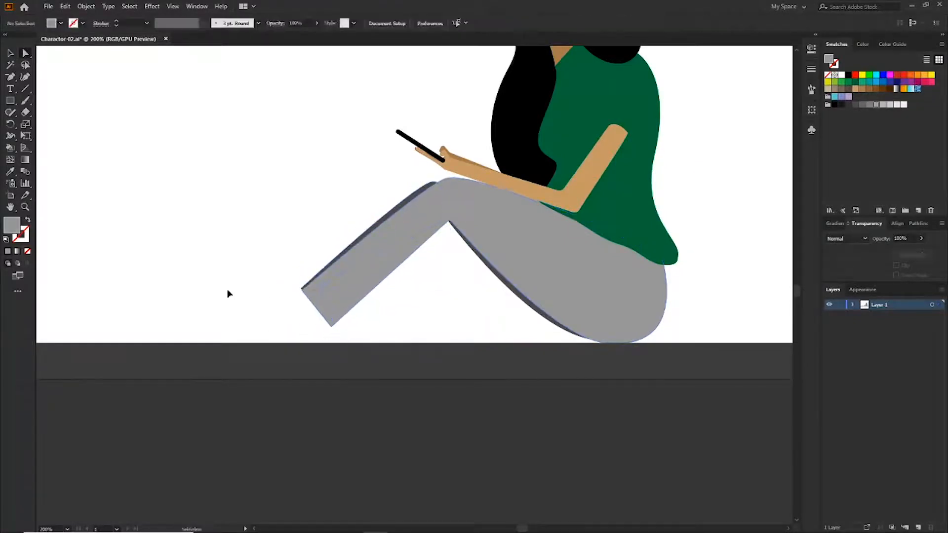
Reshape the fingertip of the darker rear hand under the phone by adjusting its anchors.
key("v")
key("ctrl+minus")
key("ctrl+minus")
key("ctrl+minus")
key("ctrl+equal")
key("ctrl+equal")
key("ctrl+equal")
key("ctrl+equal")
key("ctrl+equal")
key("ctrl+equal")
key("ctrl+equal")
key("ctrl+equal")
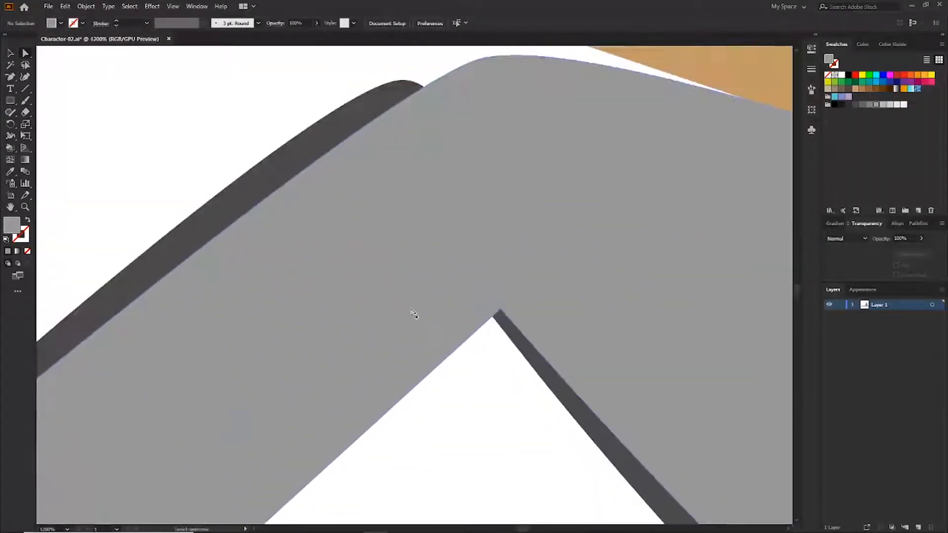
scroll(411, 312, "up", 10)
left_click(317, 215)
left_click(361, 271)
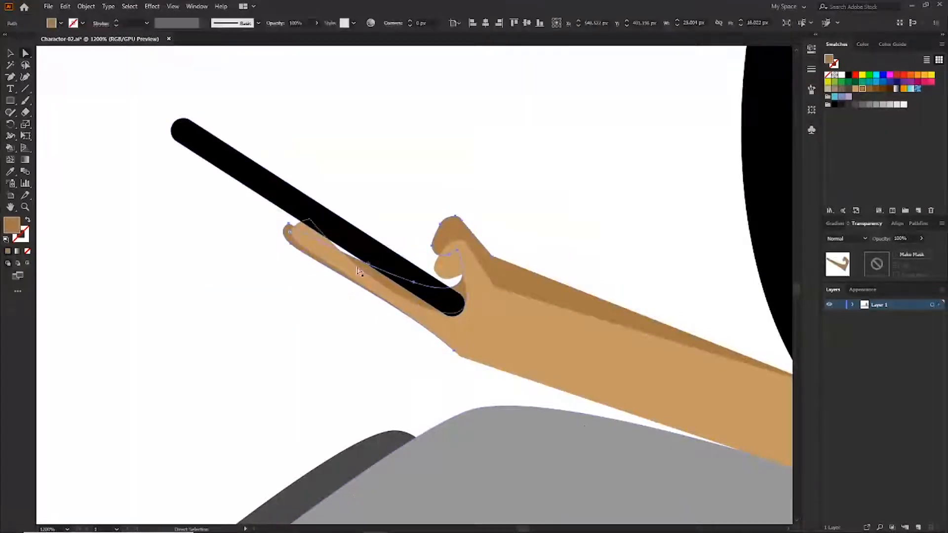
left_click_drag(289, 228, 289, 227)
left_click_drag(300, 223, 301, 223)
key("ctrl+shift+a")
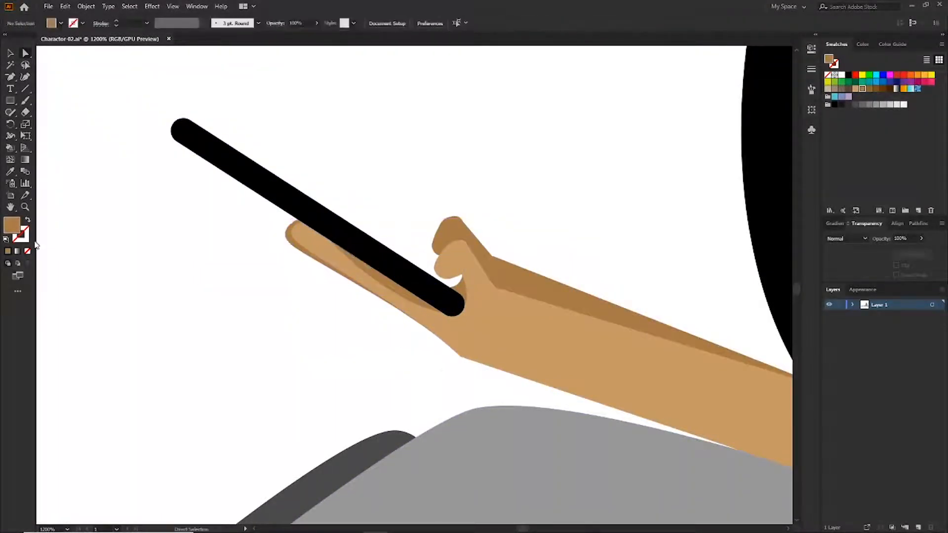
Adjust the darker rear hand's curve near the palm to fill the gap between the thumb and the phone.
key("ctrl+minus")
key("ctrl+minus")
key("ctrl+minus")
key("ctrl+plus")
key("ctrl+plus")
key("ctrl+plus")
key("ctrl+plus")
left_click(490, 284)
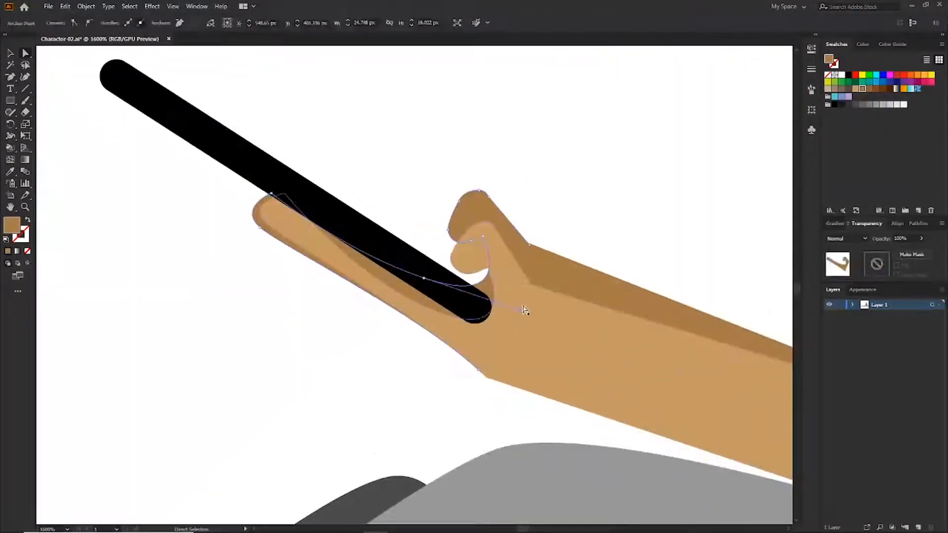
key("ctrl+shift+a")
Adjust the ankle corners of the light grey leg and fit the dark rear shin closely behind it.
key("ctrl+minus")
key("ctrl+minus")
key("ctrl+minus")
key("ctrl+minus")
key("ctrl+minus")
key("ctrl+minus")
key("ctrl+minus")
key("ctrl+minus")
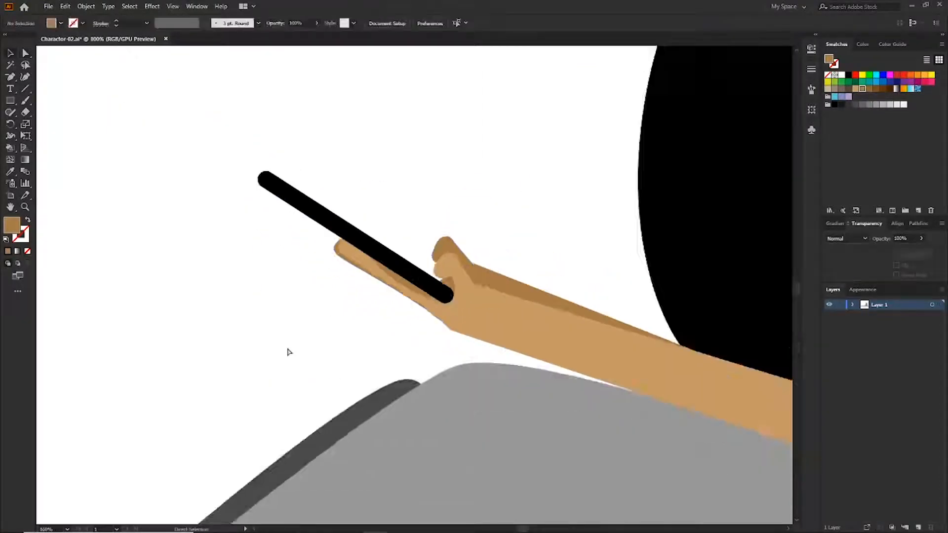
key("ctrl+plus")
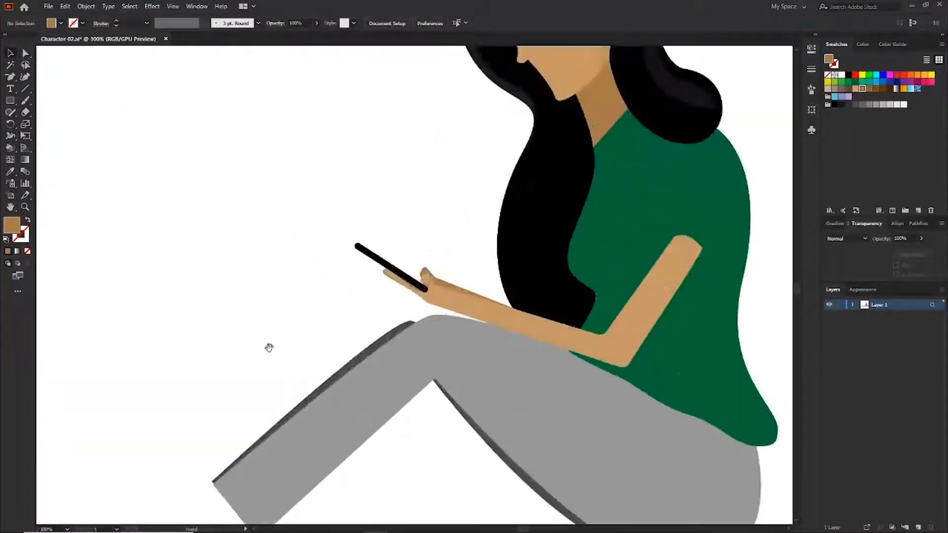
key("ctrl+plus")
left_click(388, 314)
left_click(308, 291)
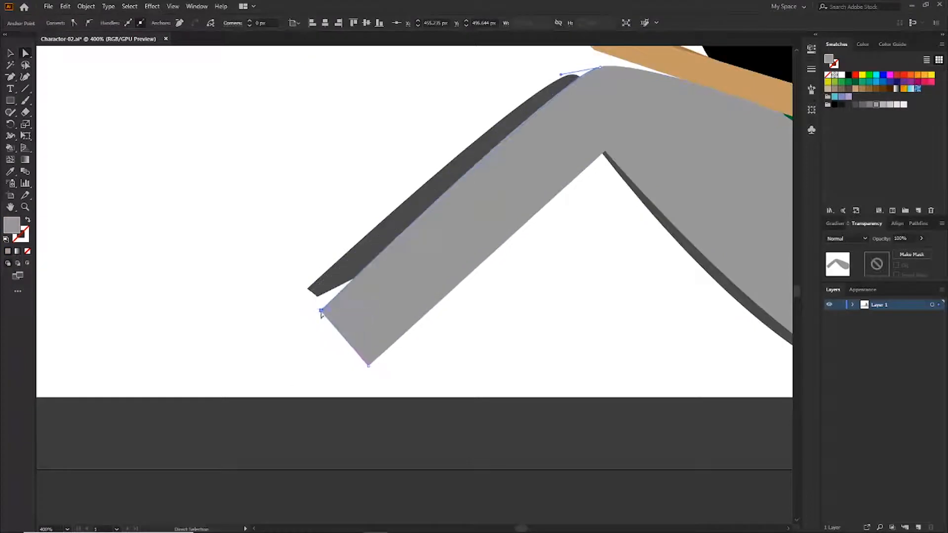
left_click_drag(319, 306, 322, 316)
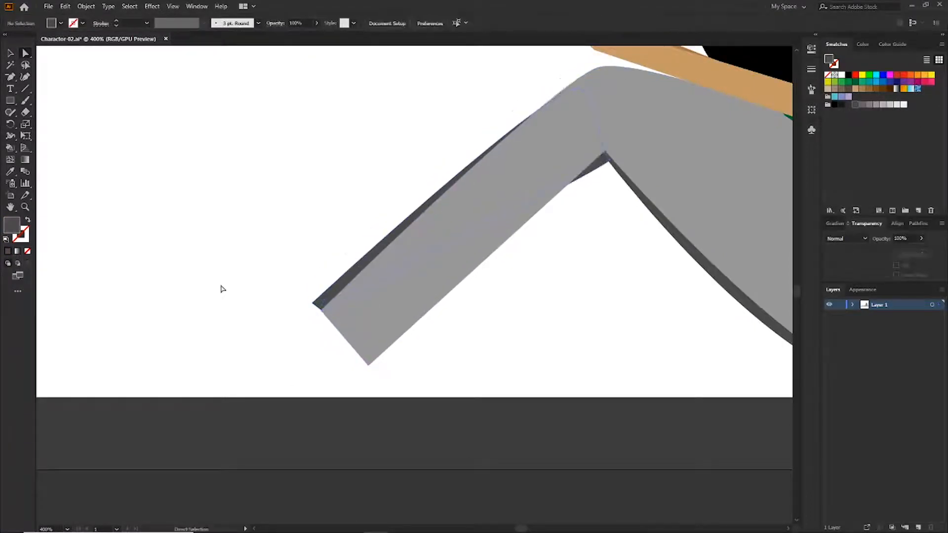
key("ctrl+plus")
left_click(414, 344)
left_click(425, 360)
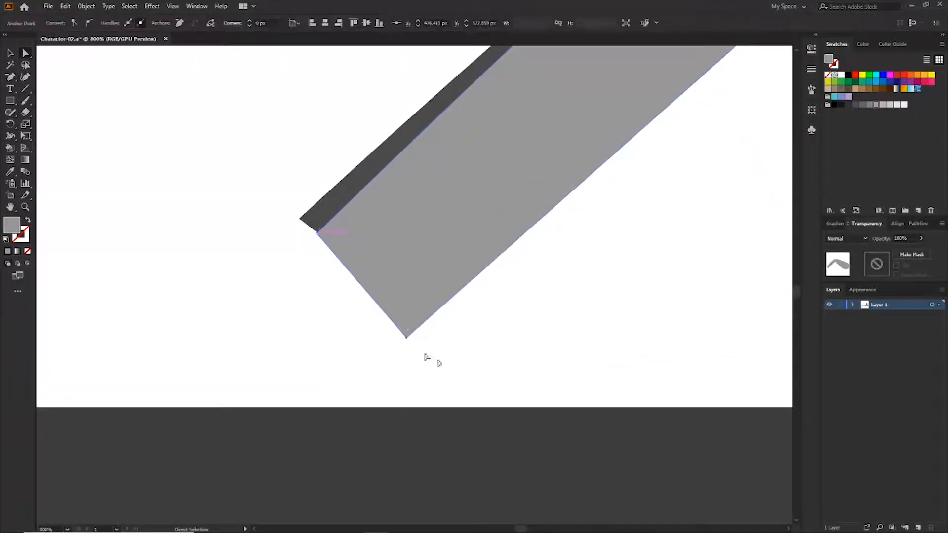
Draw a closed shoe outline with the Pen tool below the grey leg's ankle, with a rounded toe, flat base and curved heel.
left_click(13, 79)
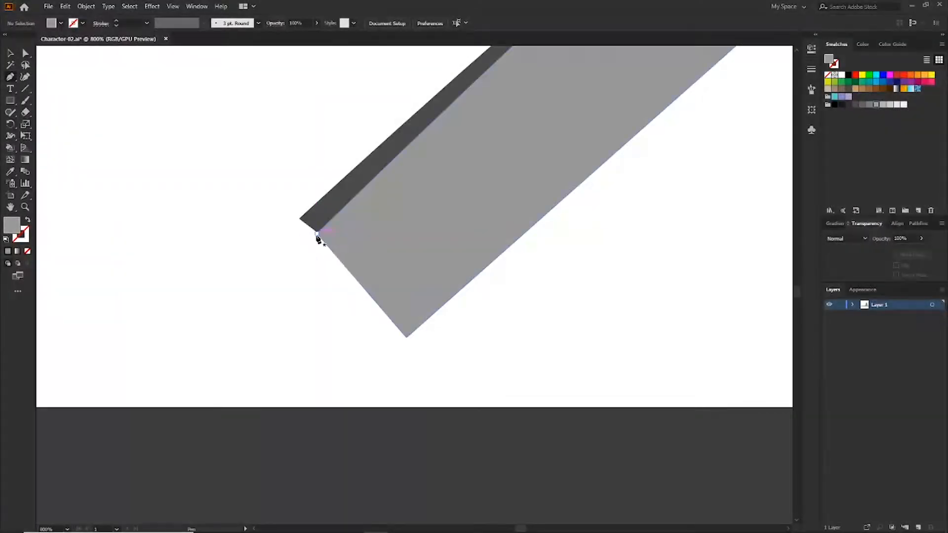
left_click(316, 233)
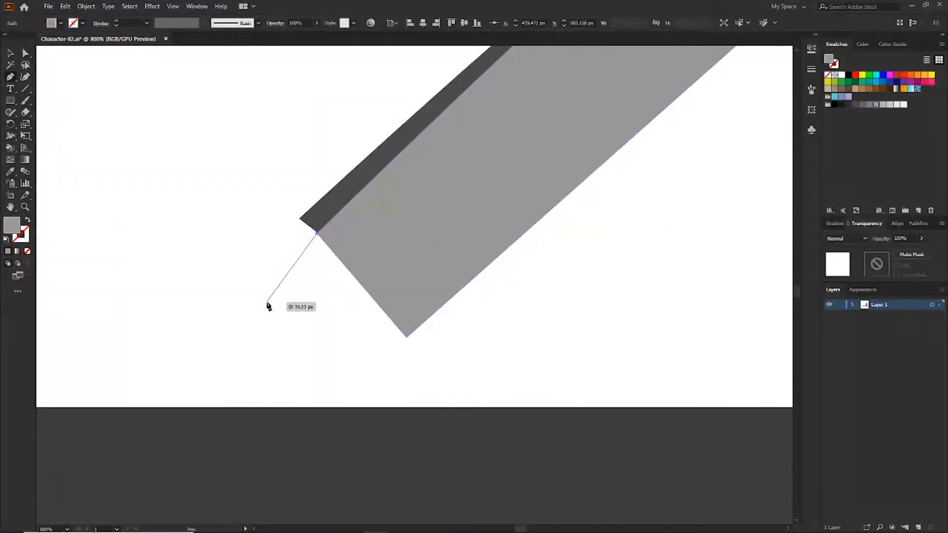
left_click(258, 314)
left_click_drag(240, 317, 352, 290)
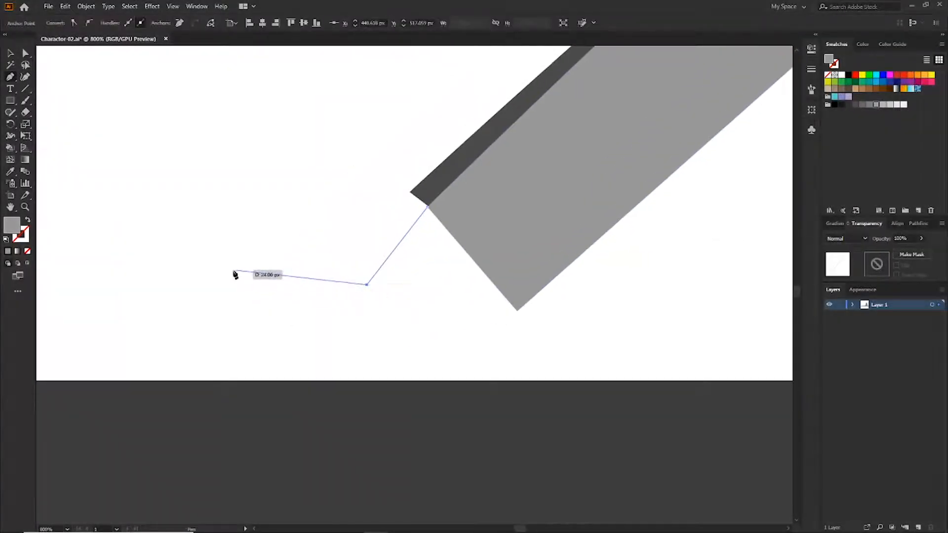
left_click_drag(234, 272, 216, 253)
left_click_drag(115, 293, 100, 346)
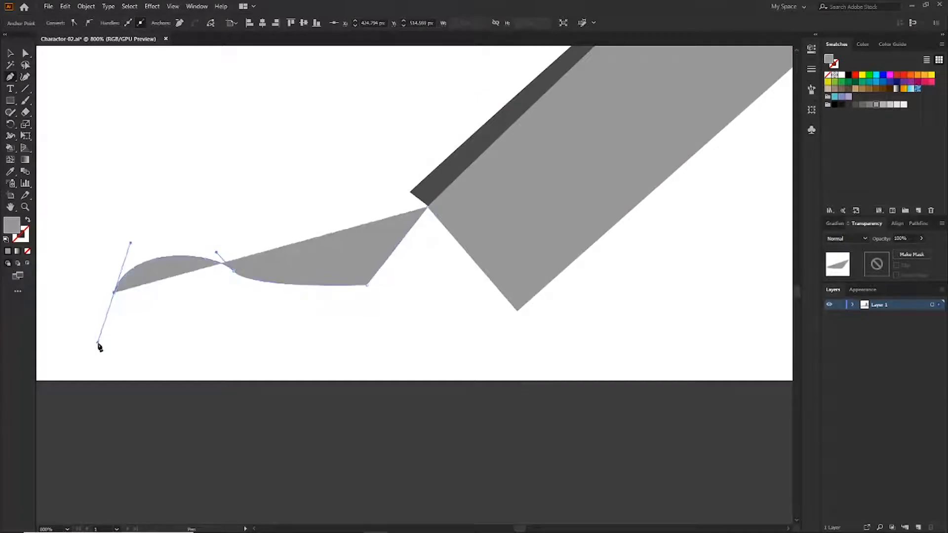
left_click(119, 378)
left_click(504, 377)
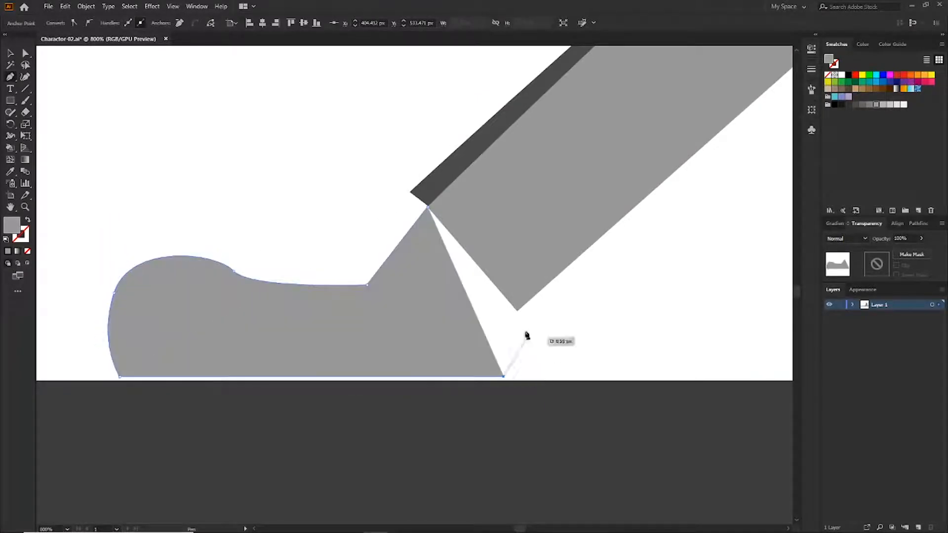
left_click_drag(523, 303, 508, 270)
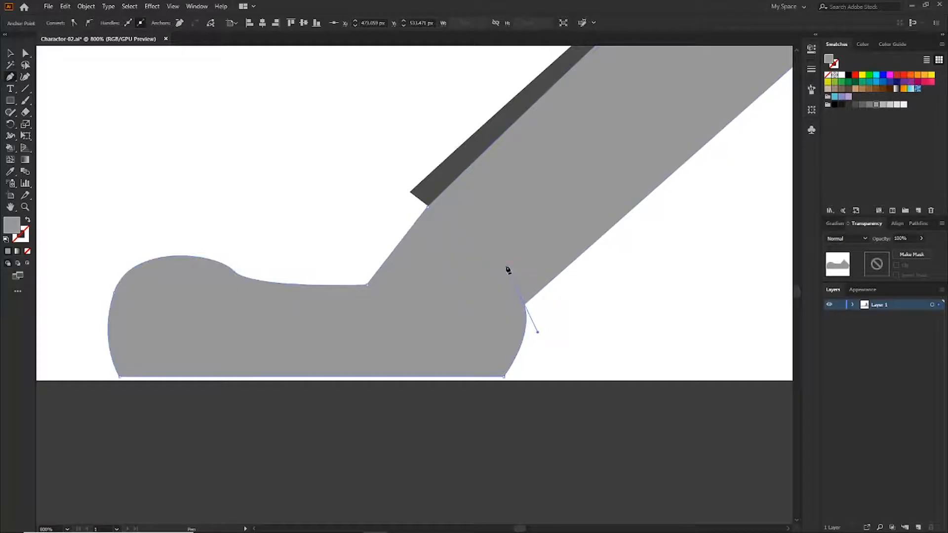
left_click_drag(427, 207, 434, 156)
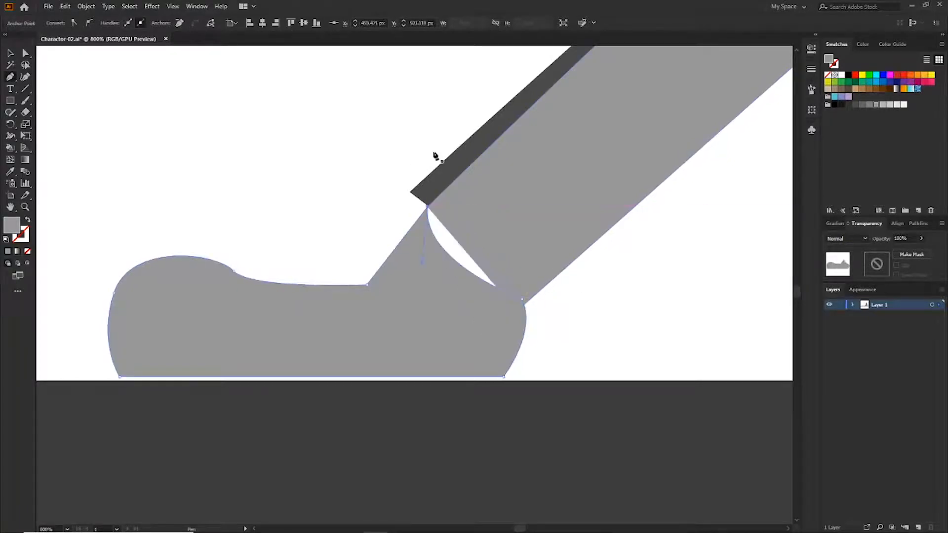
Fill the shoe shape with a medium brown swatch.
key("v")
left_click(353, 178)
left_click(309, 321)
left_click(890, 89)
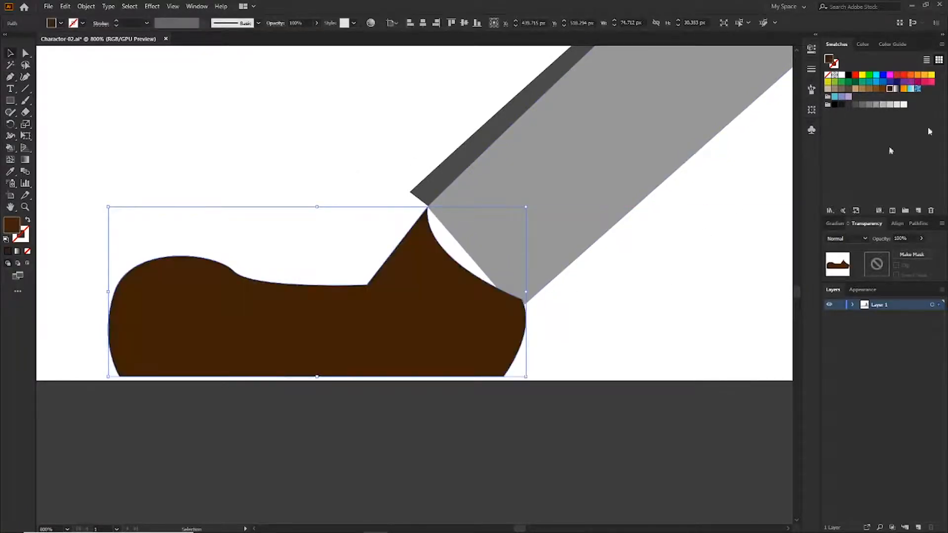
left_click(876, 90)
Move the light grey leg's front ankle corner to cover the gap at the shoe's collar.
left_click(620, 264)
left_click(558, 243)
key("a")
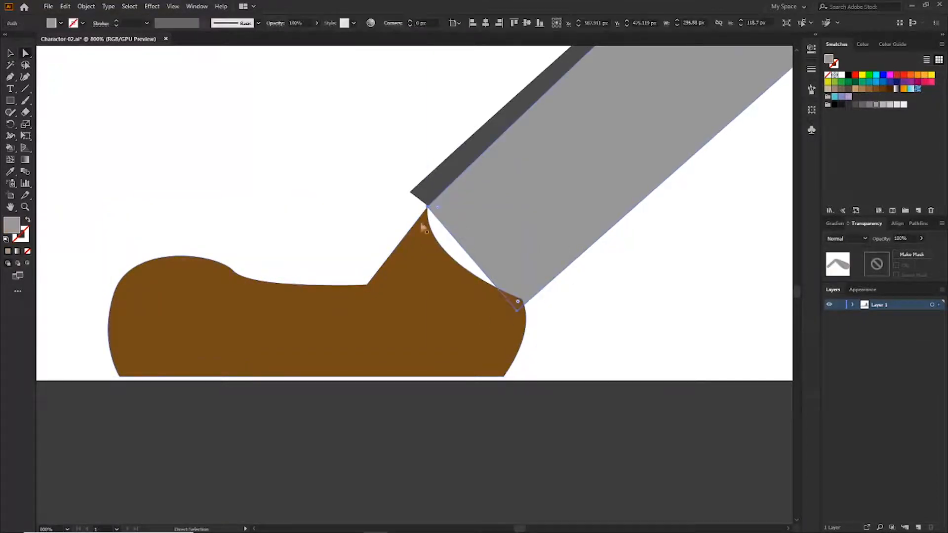
left_click_drag(428, 211, 419, 206)
left_click(609, 279)
Scale the brown shoe down to about 66 px wide and 28 px high, keeping it against the ankle.
key("ctrl+minus")
key("ctrl+minus")
key("ctrl+minus")
key("ctrl+minus")
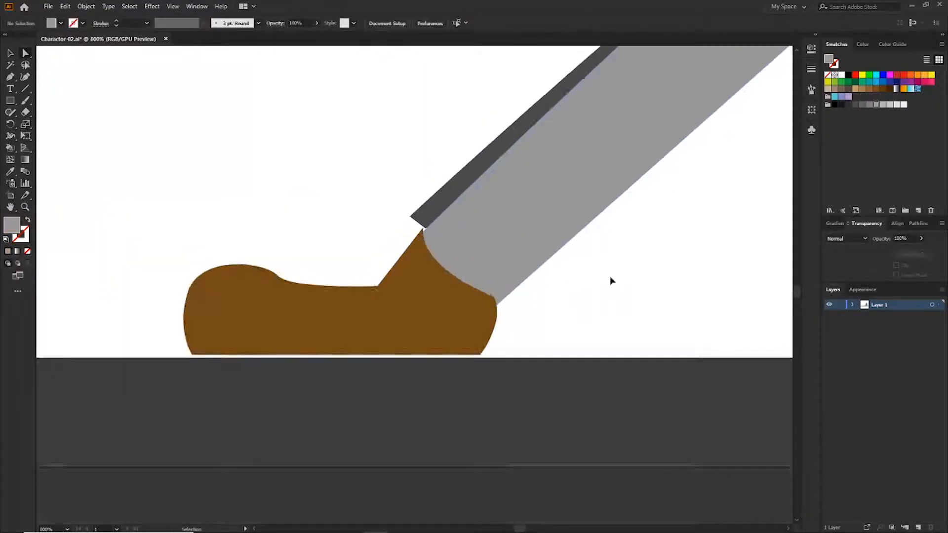
key("ctrl+plus")
left_click(306, 292)
key("v")
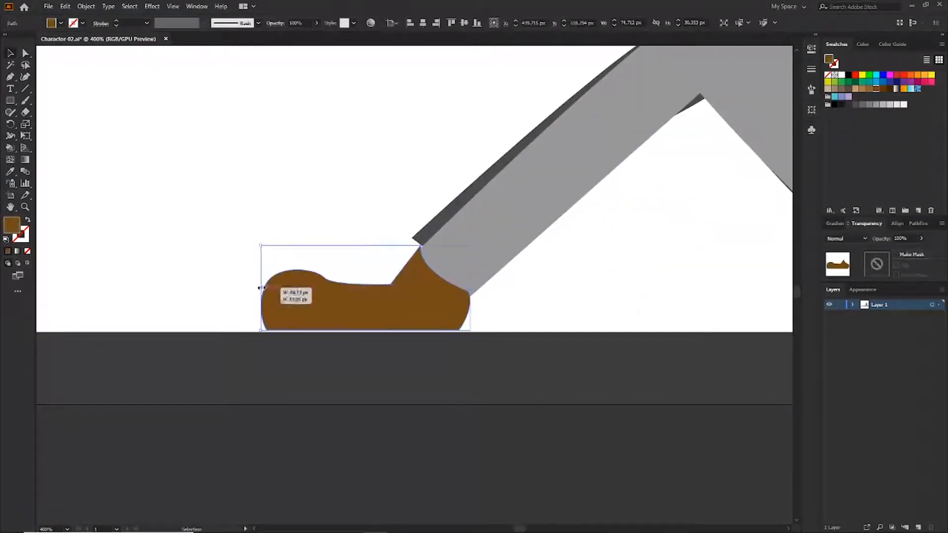
left_click_drag(261, 288, 285, 288)
left_click_drag(377, 245, 377, 253)
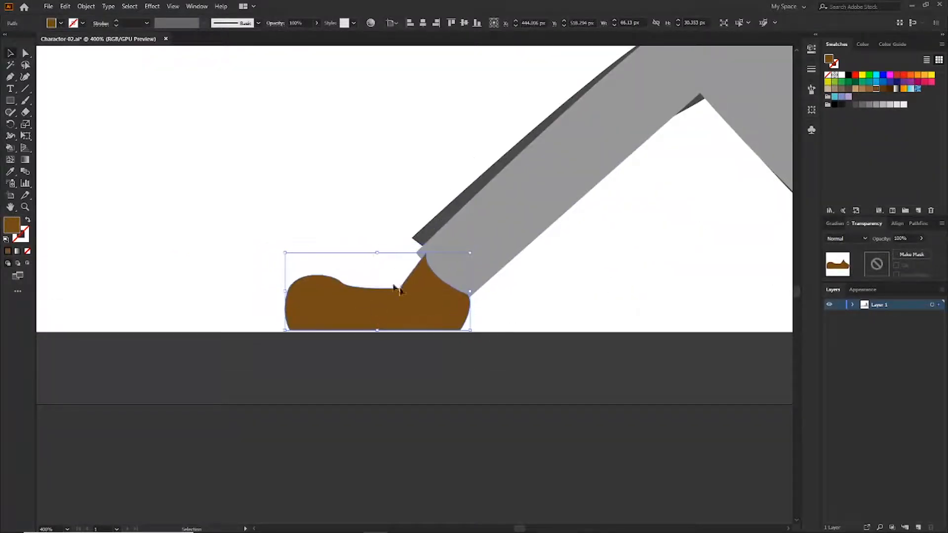
left_click_drag(438, 303, 435, 301)
Move the light grey leg's front ankle anchor in to meet the resized shoe's collar tip.
left_click(567, 283)
key("ctrl+plus")
key("ctrl+plus")
key("ctrl+plus")
left_click(538, 222)
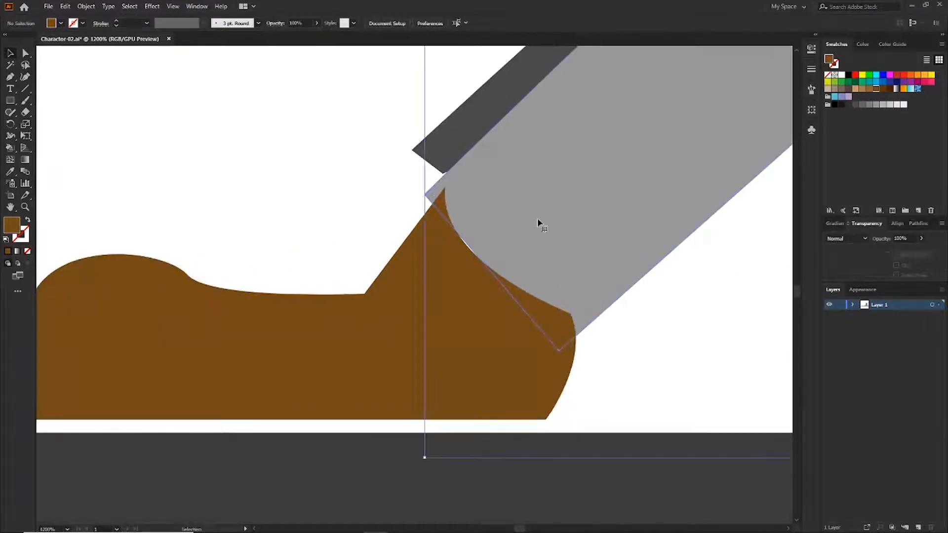
key("a")
left_click_drag(426, 197, 450, 188)
left_click(603, 319)
left_click(555, 323)
left_click(389, 198)
Adjust the shoe collar's curve handle and nearby tip so the opening fits the end of the grey leg.
left_click(438, 215)
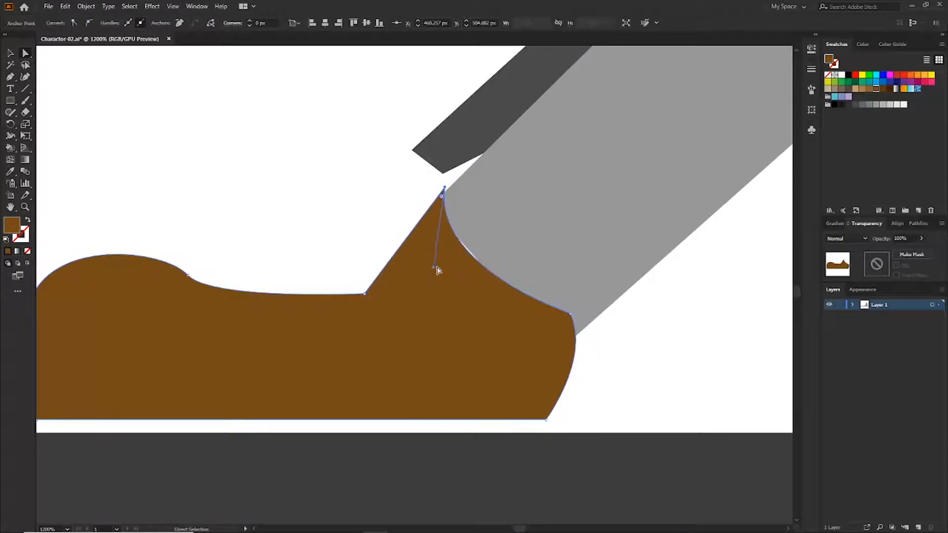
left_click_drag(437, 267, 445, 268)
left_click_drag(453, 191, 437, 211)
left_click(421, 200)
left_click(430, 211)
left_click(380, 193)
Shorten the front of the shoe by pulling its toe anchors toward the ankle.
key("ctrl+minus")
key("ctrl+minus")
key("ctrl+minus")
key("ctrl+minus")
key("ctrl+minus")
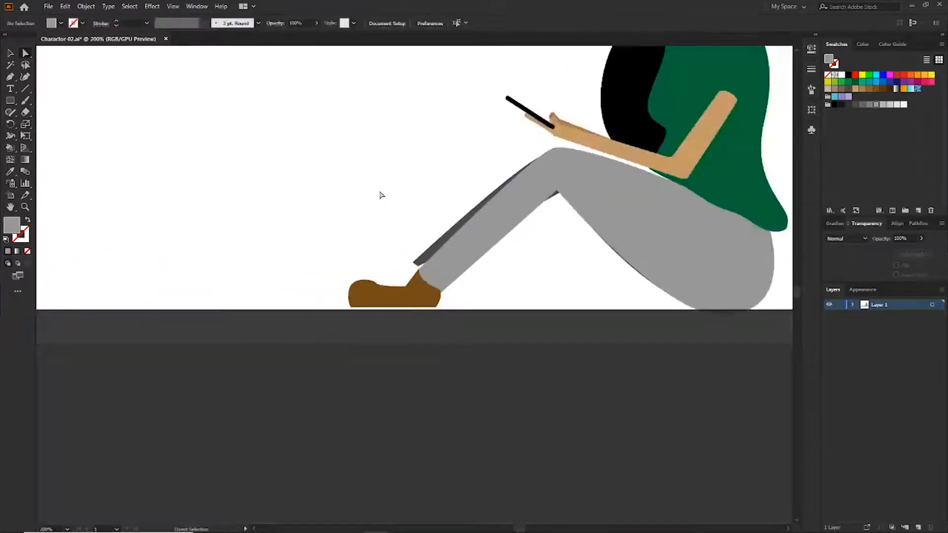
key("ctrl+minus")
key("ctrl+minus")
key("ctrl+plus")
key("ctrl+plus")
key("ctrl+plus")
key("ctrl+plus")
key("ctrl+plus")
left_click(298, 282)
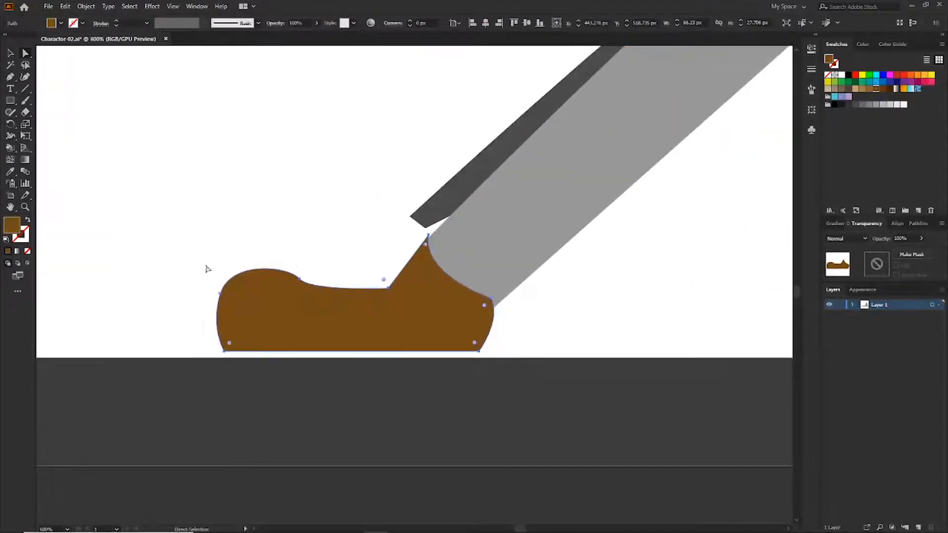
left_click_drag(299, 354, 307, 353)
left_click_drag(224, 351, 260, 351)
left_click(229, 247)
Extend the shoe's upper heel anchor out to the grey leg's back edge and refine the collar tip and curve.
key("ctrl+plus")
key("ctrl+plus")
left_click_drag(446, 193, 438, 274)
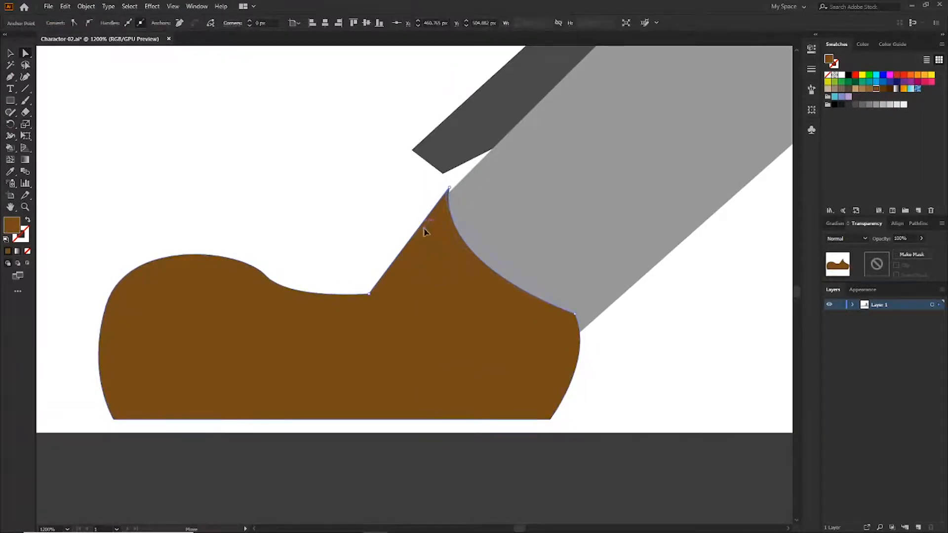
left_click_drag(574, 314, 596, 316)
left_click_drag(449, 187, 454, 191)
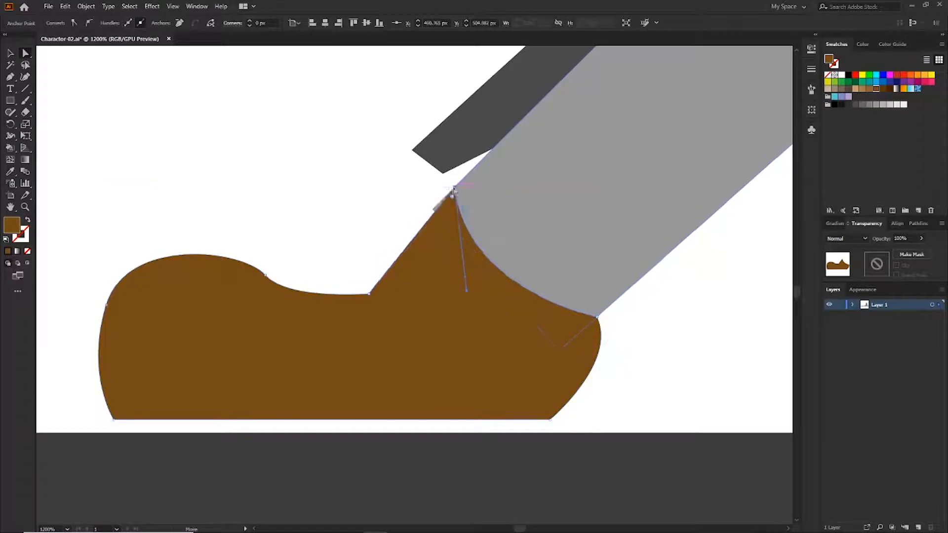
left_click(373, 193)
key("ctrl+z")
left_click(339, 216)
Draw a thin sole rectangle about 52 px wide under the shoe and fill it with a lighter brown.
key("ctrl+minus")
key("ctrl+minus")
key("ctrl+minus")
key("ctrl+minus")
key("ctrl+minus")
key("ctrl+minus")
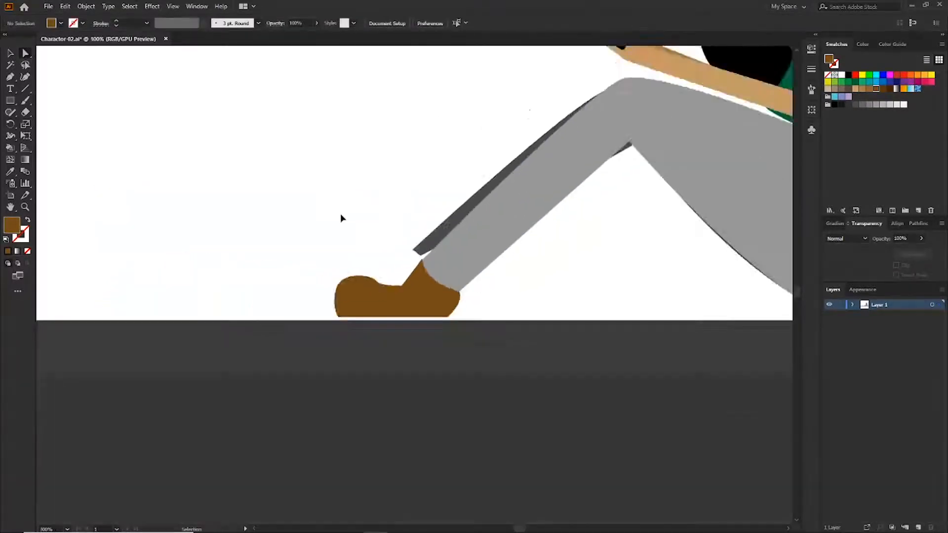
key("ctrl+plus")
key("ctrl+plus")
key("ctrl+plus")
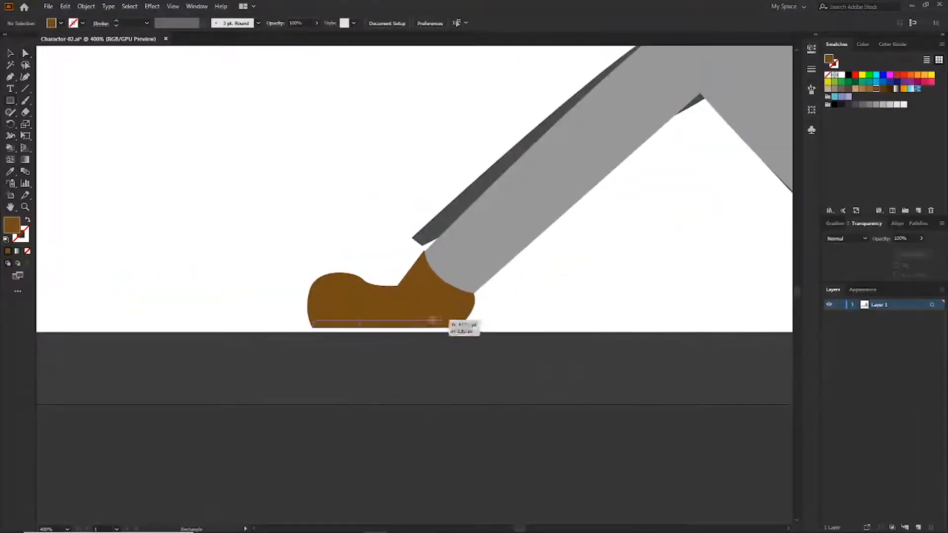
left_click_drag(434, 320, 458, 331)
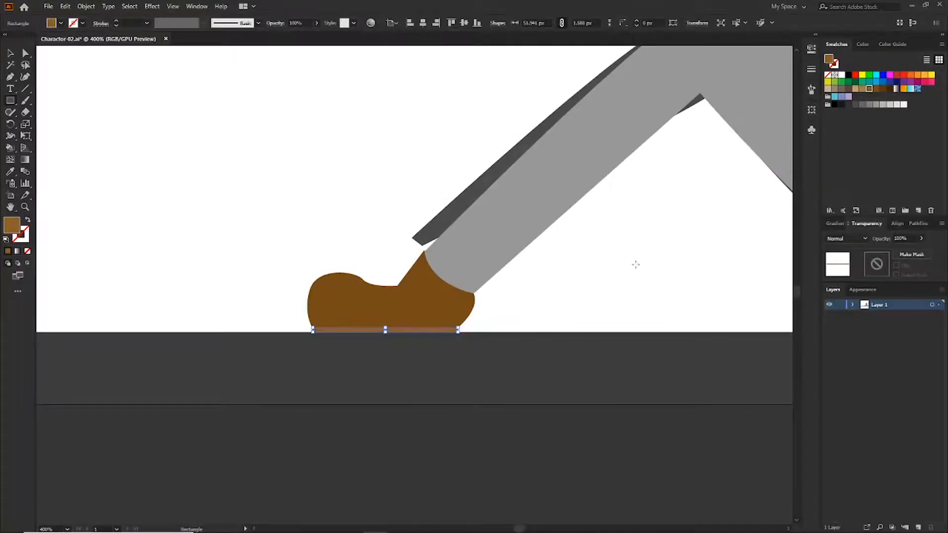
key("v")
left_click(617, 275)
Round the corners of the light brown sole rectangle.
key("ctrl+minus")
key("ctrl+minus")
key("ctrl+minus")
key("ctrl+plus")
key("ctrl+plus")
key("ctrl+plus")
key("ctrl+plus")
key("ctrl+plus")
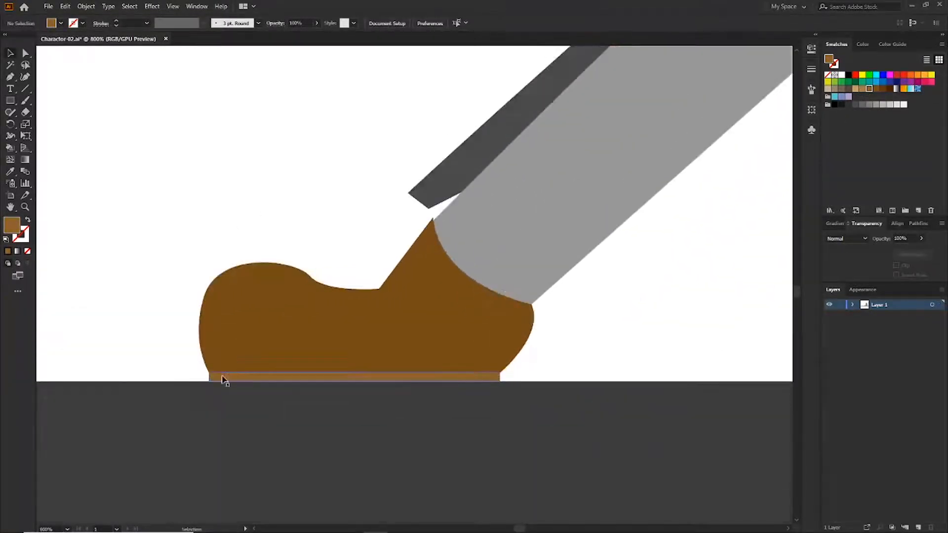
key("a")
left_click(222, 379)
left_click_drag(219, 379, 220, 379)
left_click(265, 385)
Move the dark rear shin's ankle anchors so its end meets the shoe's collar without a gap.
key("ctrl+minus")
mouse_move(425, 227)
left_mouse_down()
mouse_move(429, 240)
mouse_move(415, 222)
left_mouse_up()
left_click(356, 215)
Group the shoe with its sole, duplicate the group slightly forward and up behind the original, and fill the copy with darker brown.
key("v")
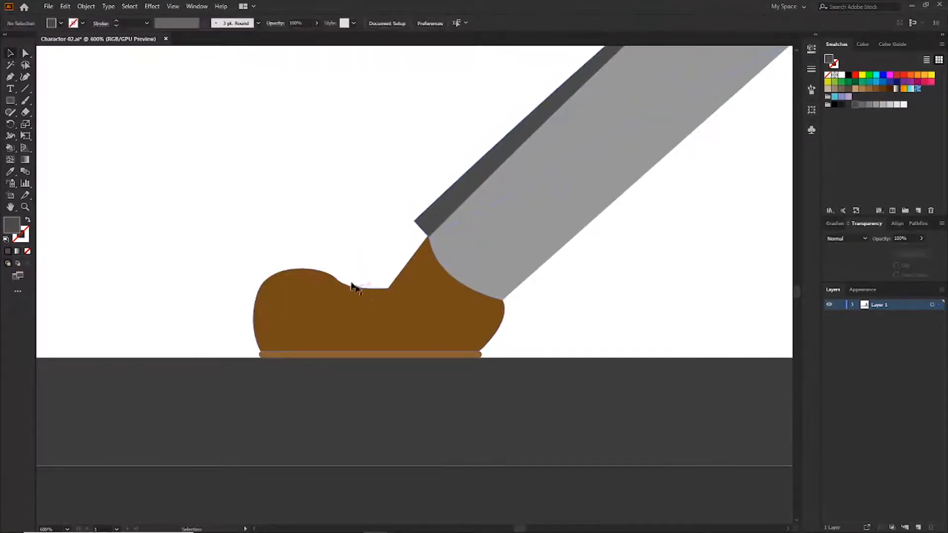
left_click_drag(388, 355, 362, 306)
left_click(86, 7)
left_click(98, 54)
left_click(297, 213)
key("a")
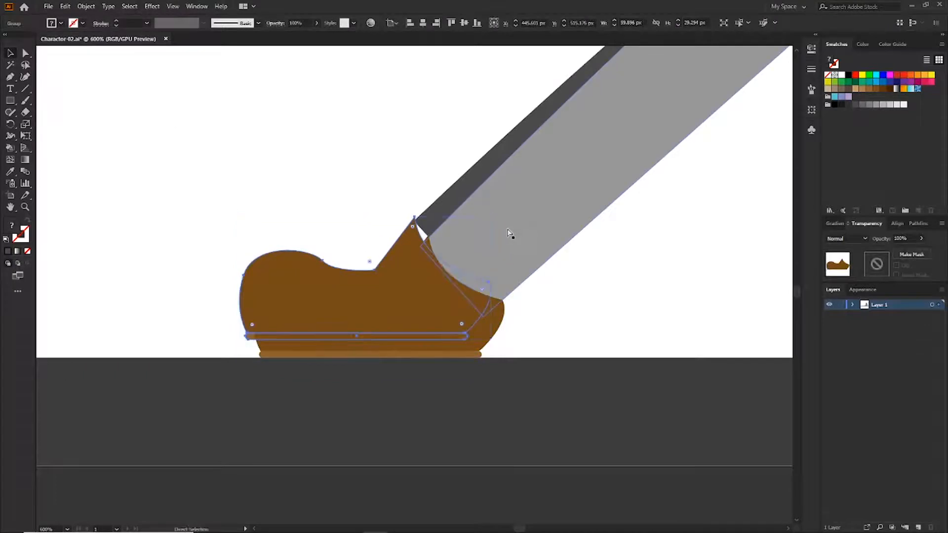
left_click(883, 89)
Scale the dark brown rear shoe down to about 55 px wide and reposition it behind the front shoe.
left_click_drag(240, 216, 250, 221)
left_click_drag(400, 273, 409, 250)
left_click(280, 202)
Nudge the rear shoe's collar tip behind the end of the dark shin.
left_click(410, 178)
key("a")
key("ctrl+equal")
key("ctrl+equal")
key("ctrl+equal")
left_click(410, 176)
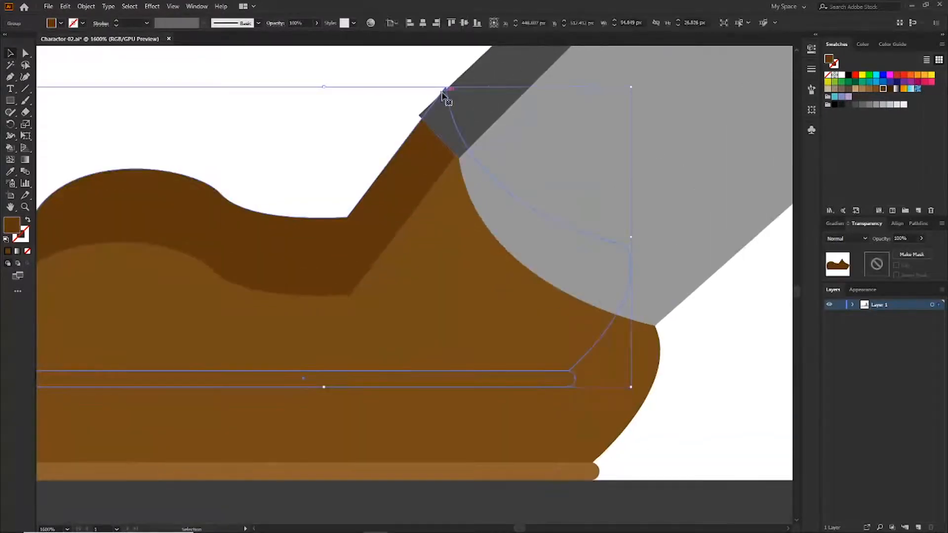
key("a")
left_click(446, 89)
left_click_drag(447, 89, 450, 91)
left_click(265, 111)
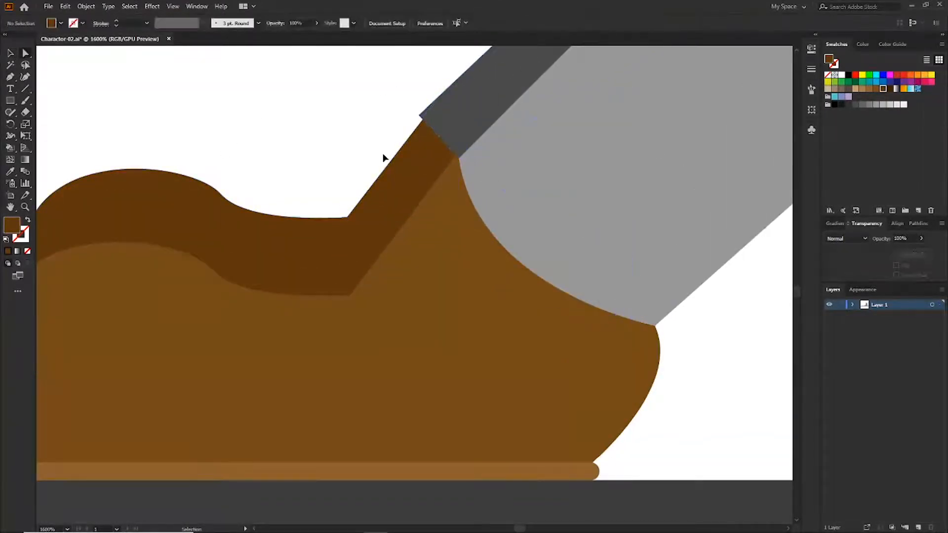
Nudge the corner anchor where the front shoe's collar meets both shins to close the gap.
key("ctrl+equal")
key("ctrl+equal")
left_click_drag(388, 152, 283, 289)
left_click(305, 290)
left_click(396, 158)
left_click_drag(396, 159, 403, 163)
left_click(283, 187)
Add an anchor point to the light grey leg at the shoe's collar tip and pull its protruding ankle corner inward.
left_click(429, 204)
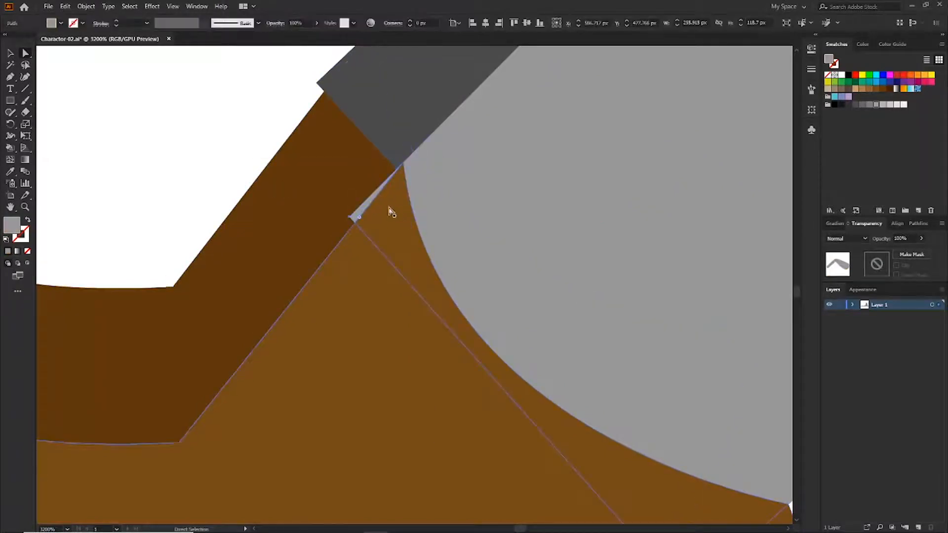
right_click(12, 78)
left_click(57, 88)
left_click(403, 163)
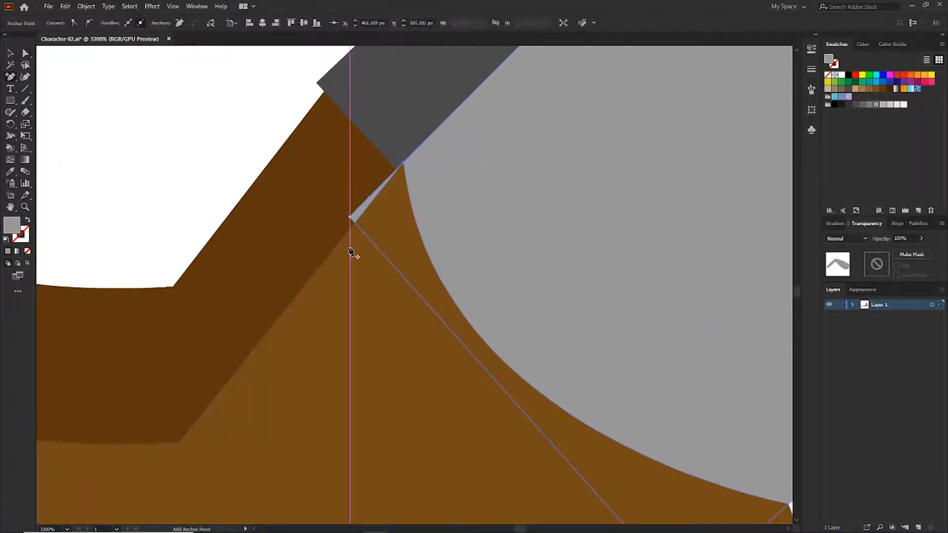
key("a")
left_click_drag(351, 218, 376, 204)
left_click(264, 192)
Align the dark shin's outer ankle corner with the rear shoe's edge and tuck the shoe's protruding tip behind the shin.
left_click_drag(263, 159, 212, 336)
left_click(363, 234)
left_click_drag(266, 264, 271, 269)
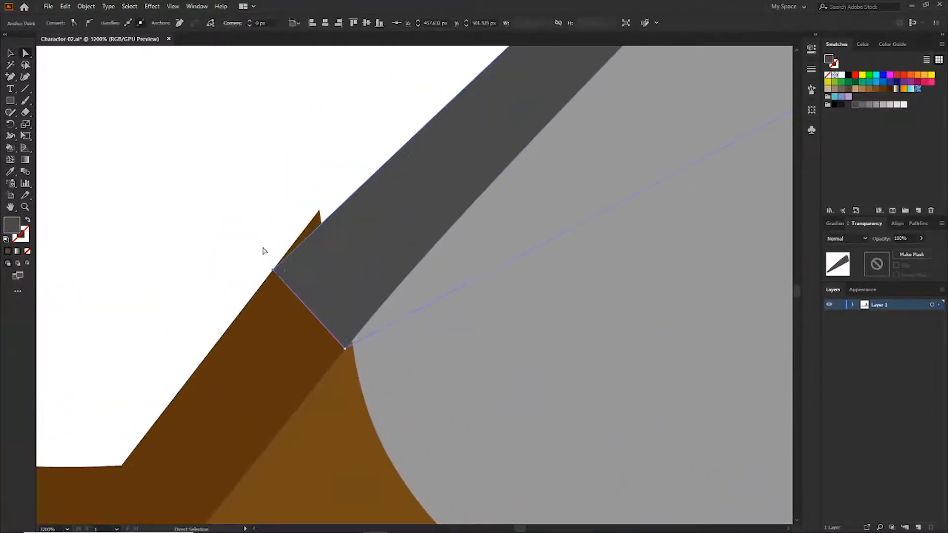
left_click(313, 220)
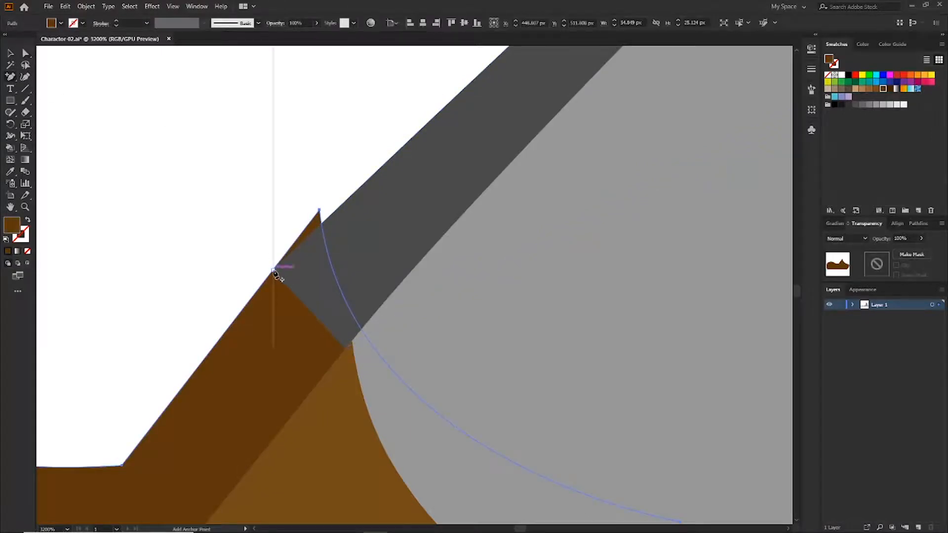
left_click_drag(321, 212, 330, 220)
left_click(178, 207)
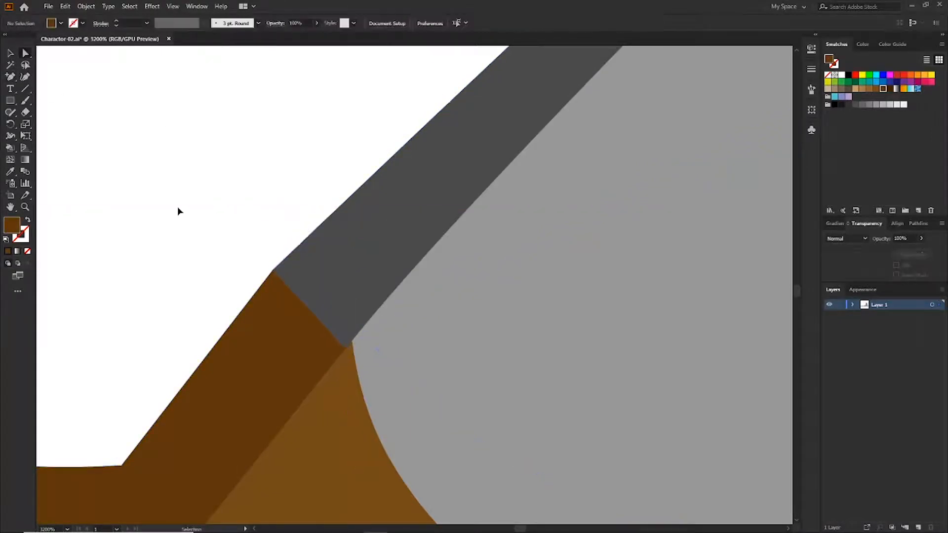
Check both shoes and ankles against the whole seated figure.
key("ctrl+minus")
key("ctrl+minus")
key("ctrl+minus")
key("ctrl+minus")
key("ctrl+minus")
key("ctrl+minus")
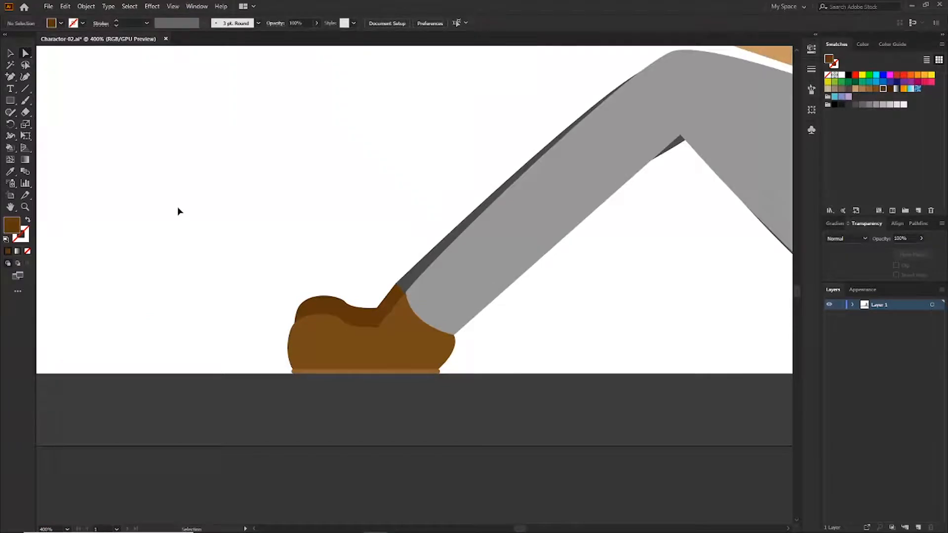
key("ctrl+minus")
key("ctrl+minus")
key("ctrl+minus")
key("ctrl+minus")
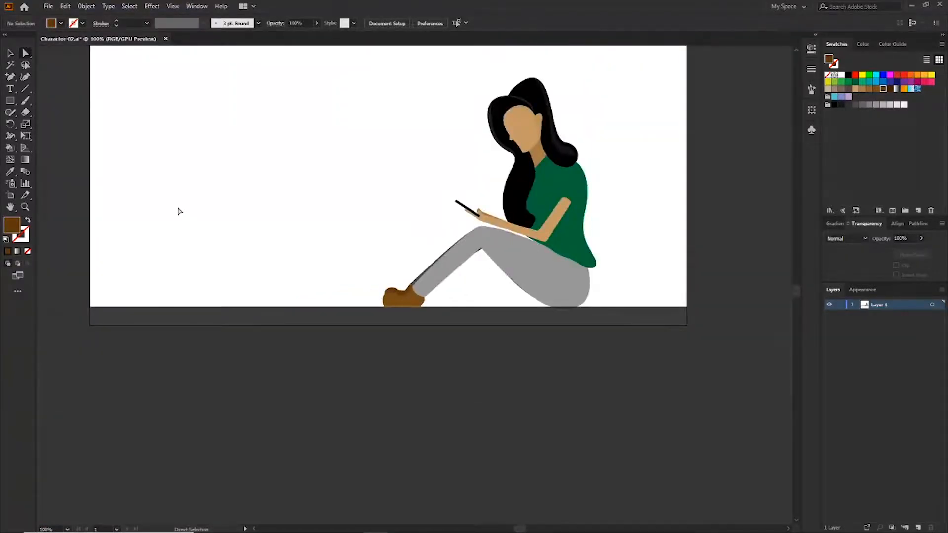
key("ctrl+plus")
key("ctrl+plus")
key("ctrl+plus")
key("ctrl+plus")
key("ctrl+plus")
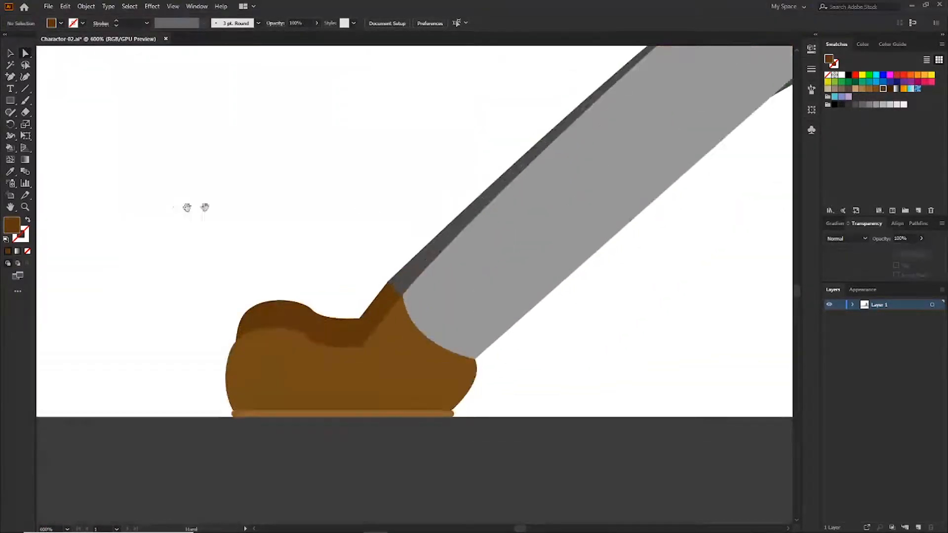
Lower the arm's outer elbow corner onto the thigh to close the gap, and adjust the inner elbow corner to match.
left_click_drag(722, 53, 124, 392)
left_click(607, 365)
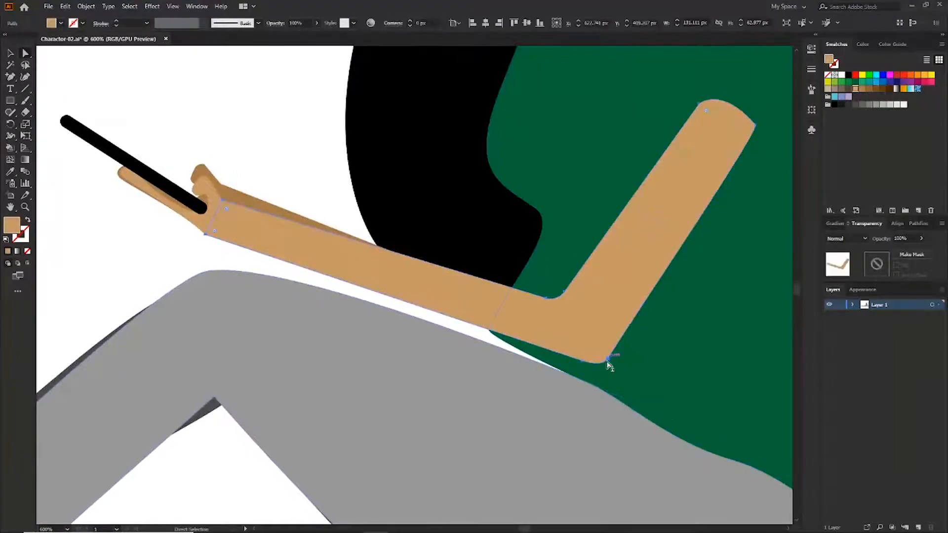
left_click_drag(609, 366, 577, 379)
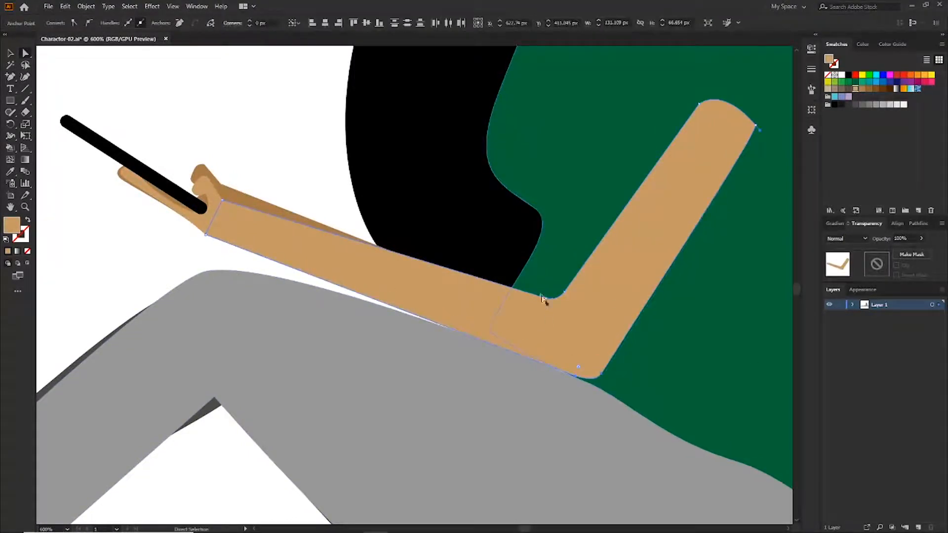
left_click_drag(540, 296, 567, 311)
left_click(316, 190)
Draw a closed shadow shape on the shirt between the upper arm and hem, fill it dark grey and reduce its opacity.
key("ctrl+minus")
key("ctrl+minus")
key("ctrl+minus")
key("ctrl+minus")
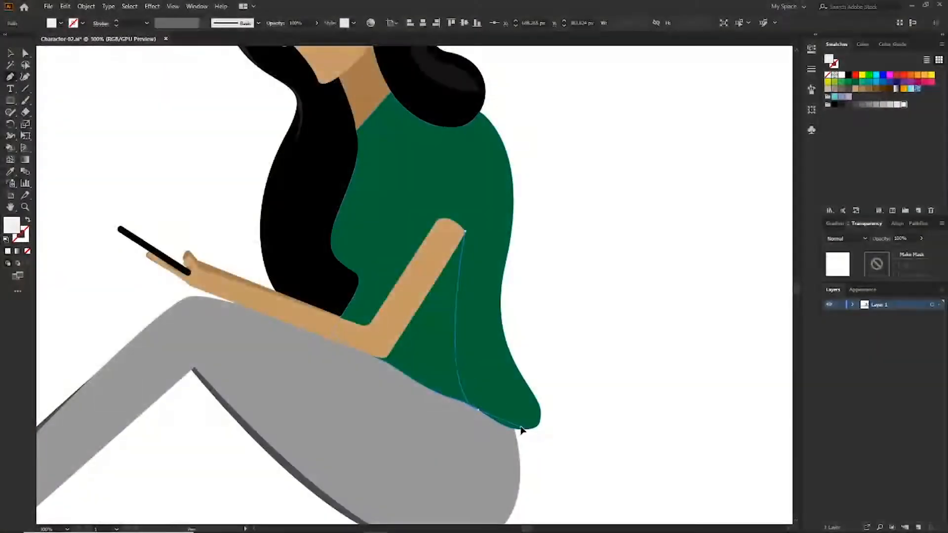
left_click_drag(478, 410, 478, 417)
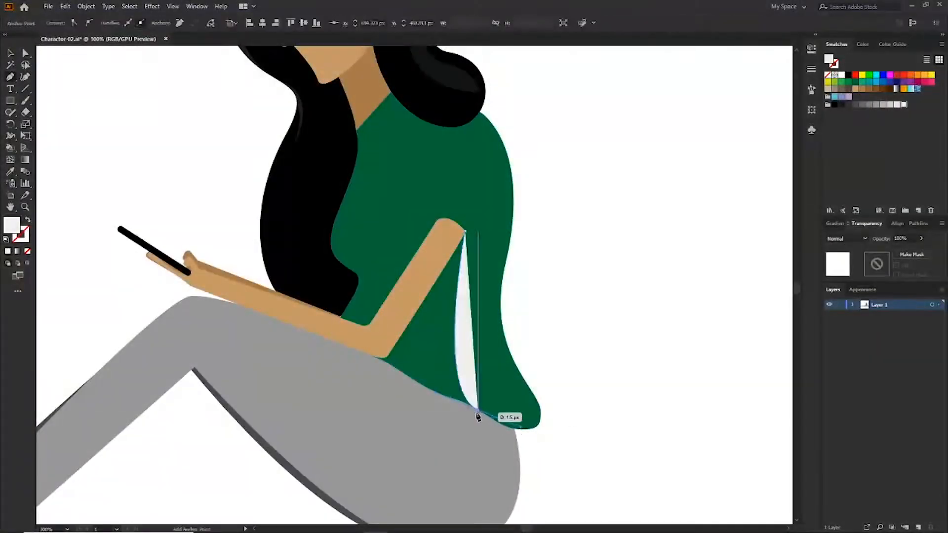
left_click(478, 410)
left_click_drag(427, 388, 416, 388)
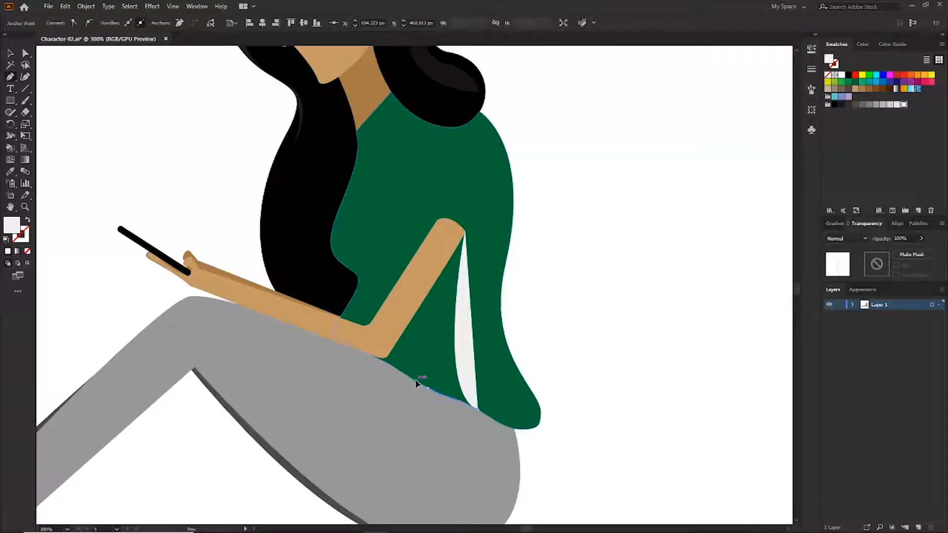
left_click(380, 358)
left_click(464, 231)
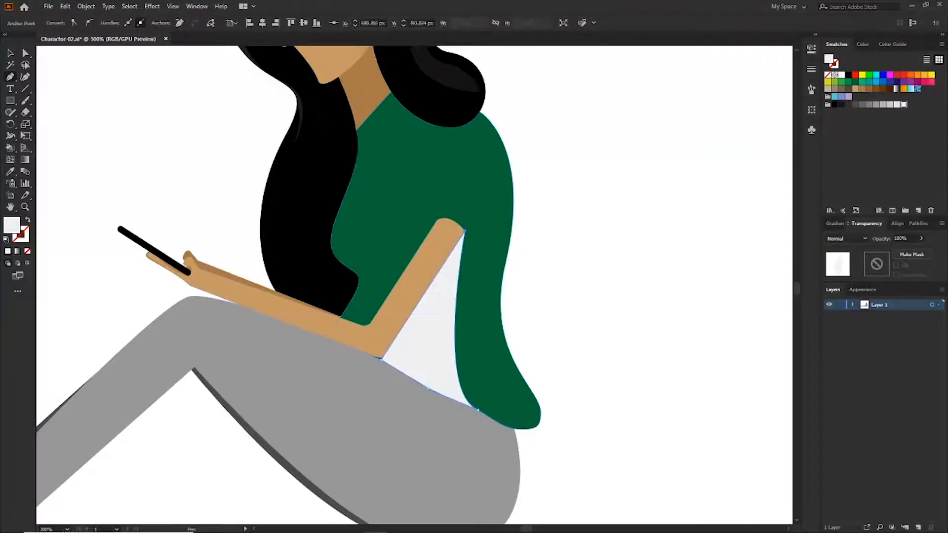
left_click(849, 104)
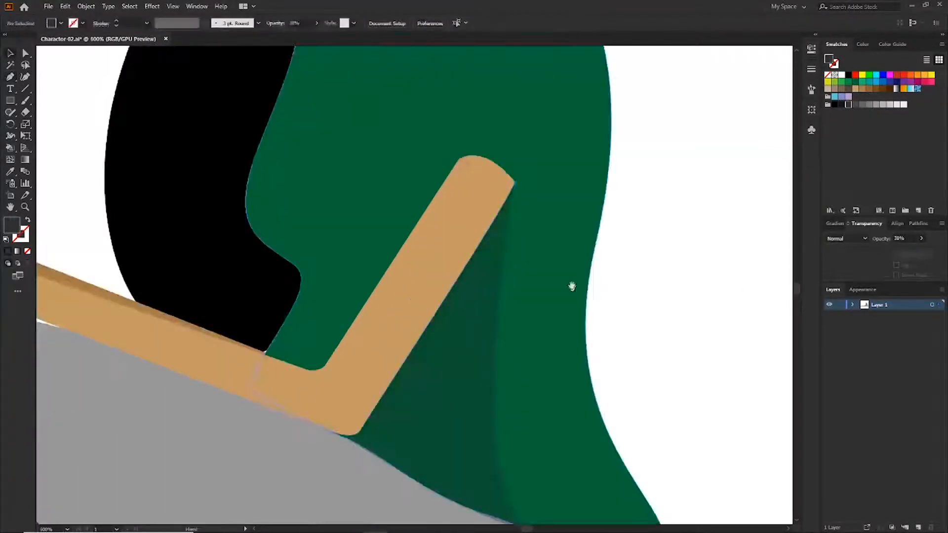
Move the anchor on the shirt's front edge beside the hair upward to smooth the chest curve.
left_click_drag(571, 285, 566, 345)
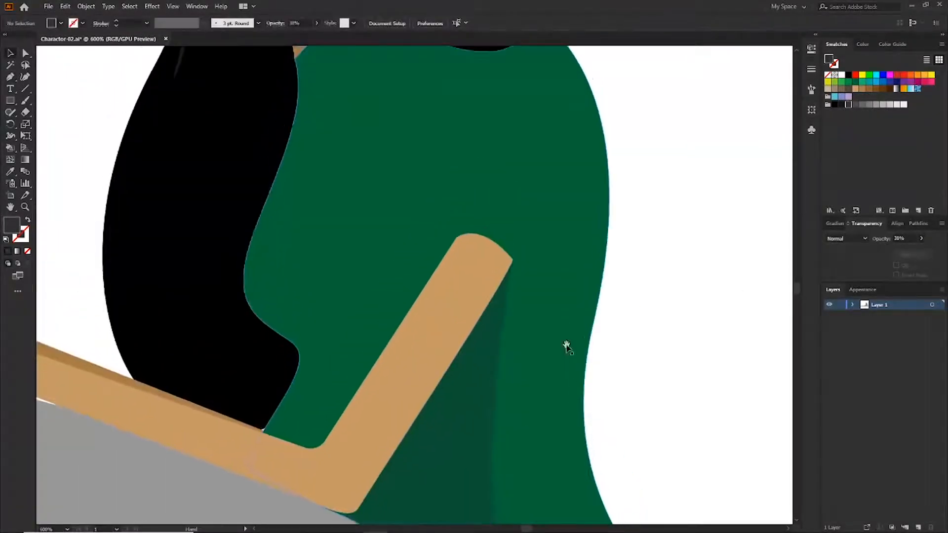
key("a")
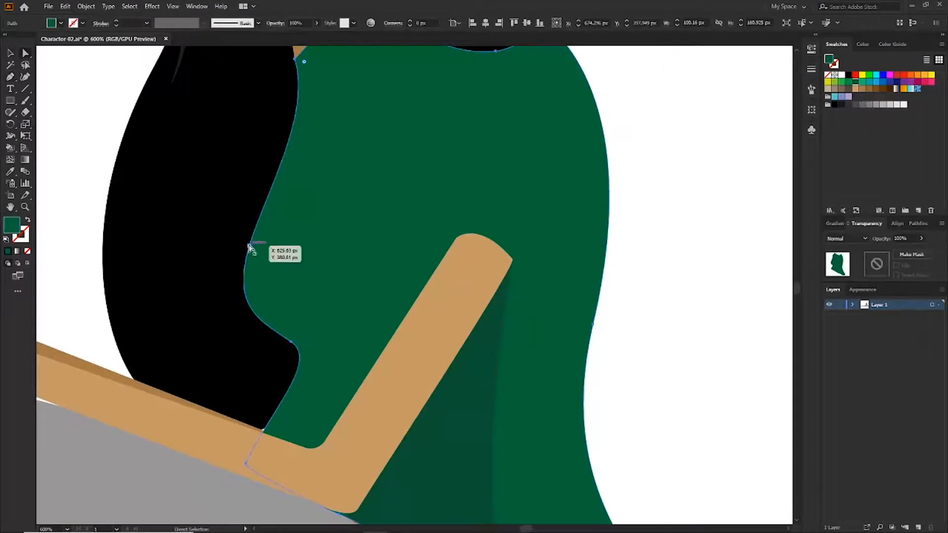
left_click(250, 228)
left_click(364, 262)
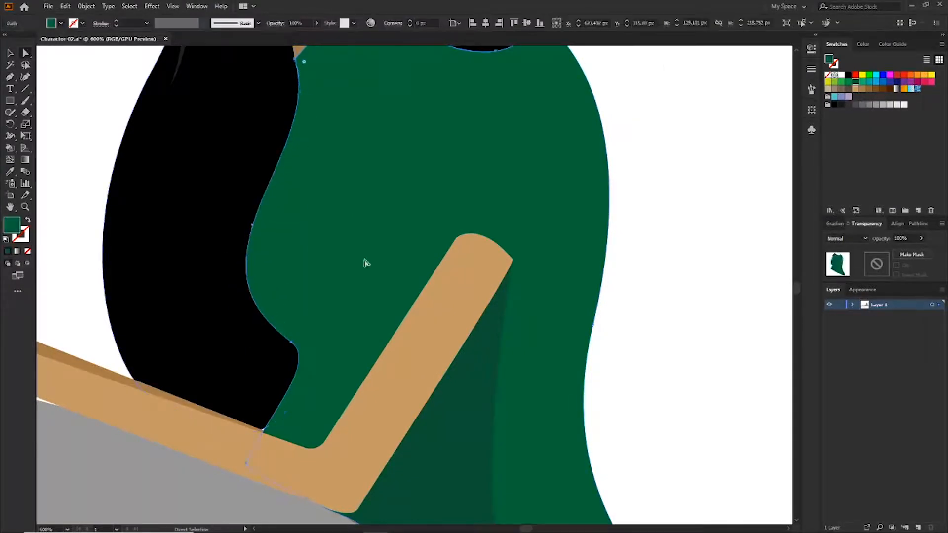
Draw a thin dark grey crescent crease with the Pen tool on the shirt's chest.
left_click_drag(280, 397, 309, 459)
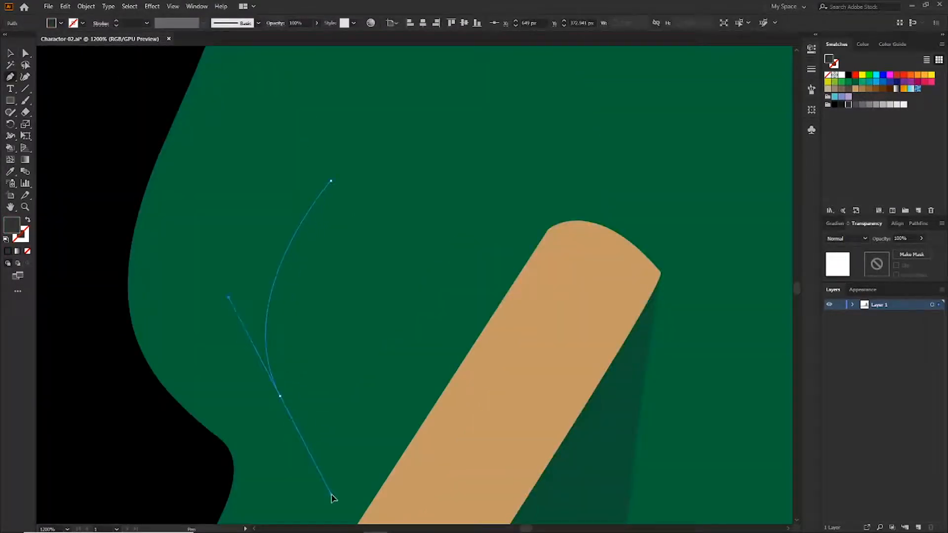
left_click_drag(333, 499, 332, 497)
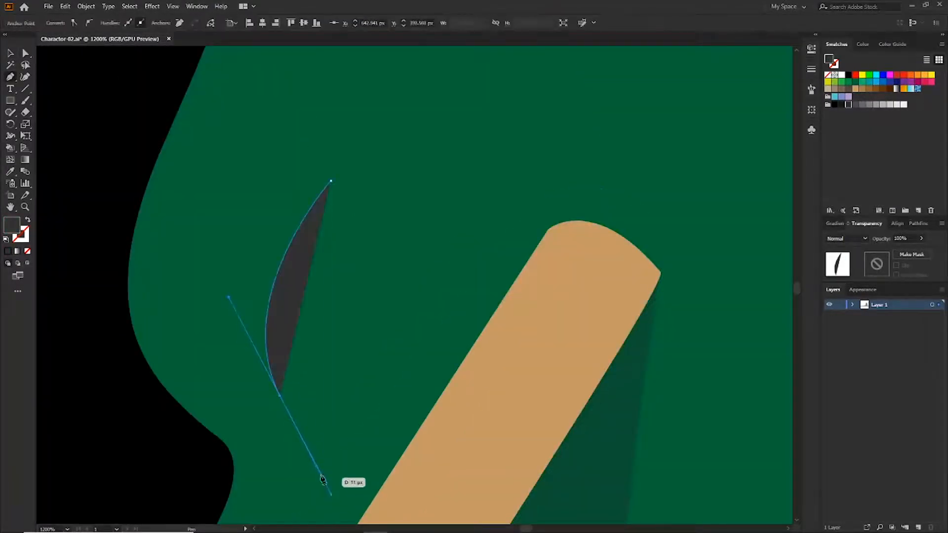
left_click(332, 495)
left_click_drag(331, 181, 431, 132)
scroll(370, 127, "up", 2)
key("v")
left_click(424, 227)
Reduce the chest crease's opacity to 49% and deselect it.
key("ctrl+minus")
key("ctrl+minus")
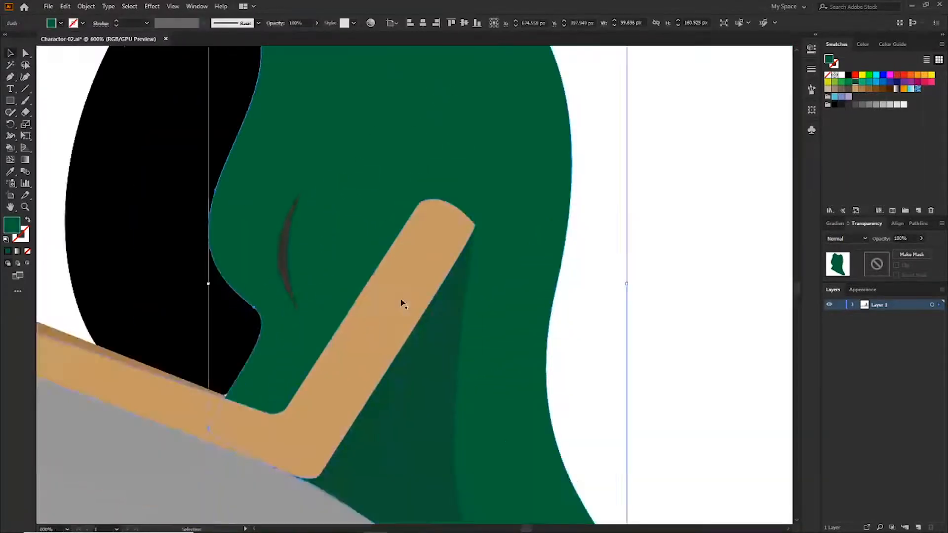
left_click_drag(302, 254, 350, 359)
left_click(334, 351)
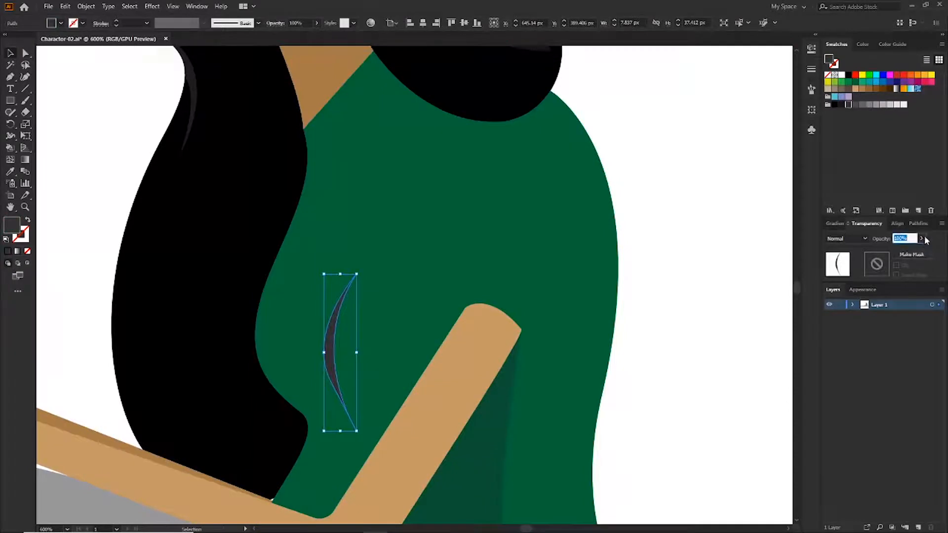
left_click_drag(903, 250, 900, 251)
key("ctrl+minus")
key("ctrl+minus")
key("ctrl+minus")
left_click(574, 275)
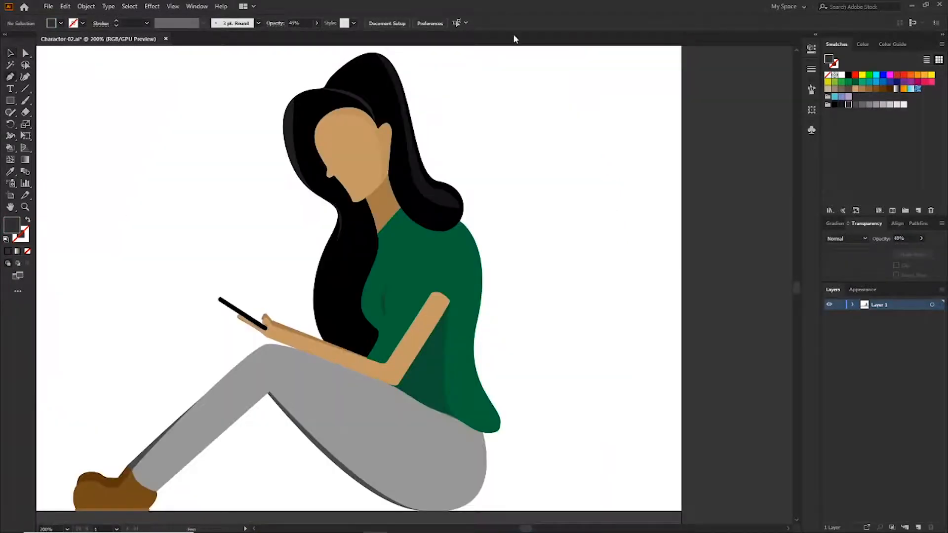
Draw a narrow dark grey shadow strip along the shirt's neckline and lower its opacity.
left_click(378, 234)
left_click(400, 208)
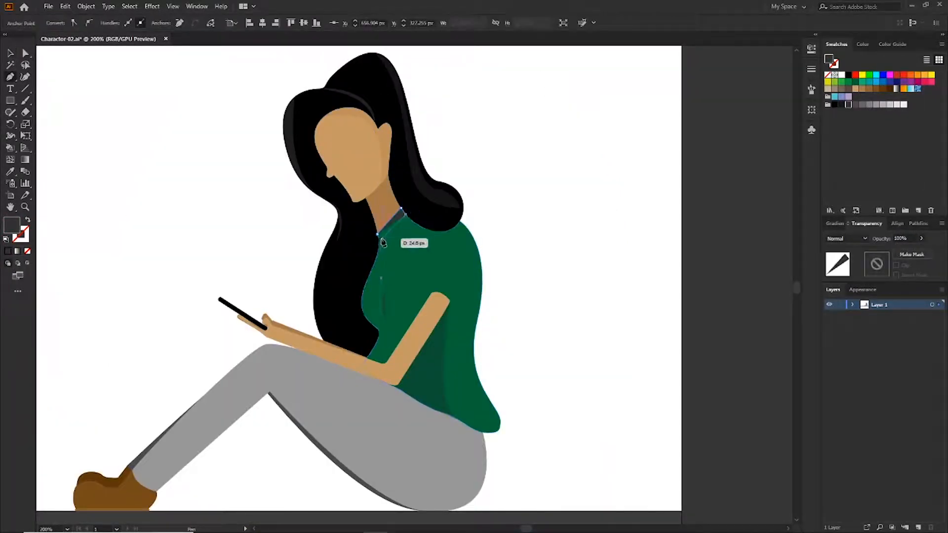
left_click(383, 241)
left_click(548, 198, "ctrl")
Draw a closed dark grey shadow shape following the shirt's back edge from beneath the hair down to the rear hem.
scroll(432, 136, "down", 3)
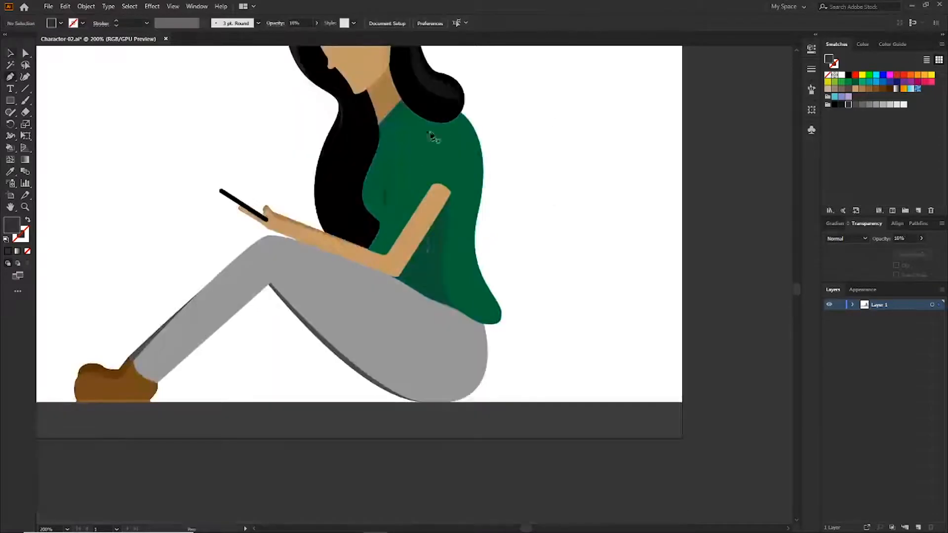
left_click(440, 124)
left_click_drag(464, 222, 450, 293)
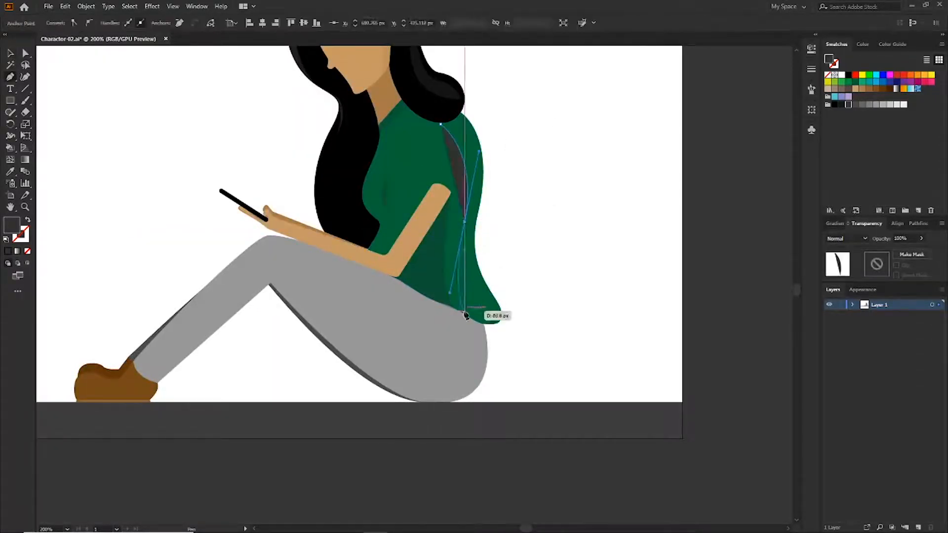
mouse_move(483, 326)
left_mouse_down()
mouse_move(501, 314)
mouse_move(498, 290)
left_mouse_up()
left_click_drag(475, 248, 475, 229)
left_click(479, 176)
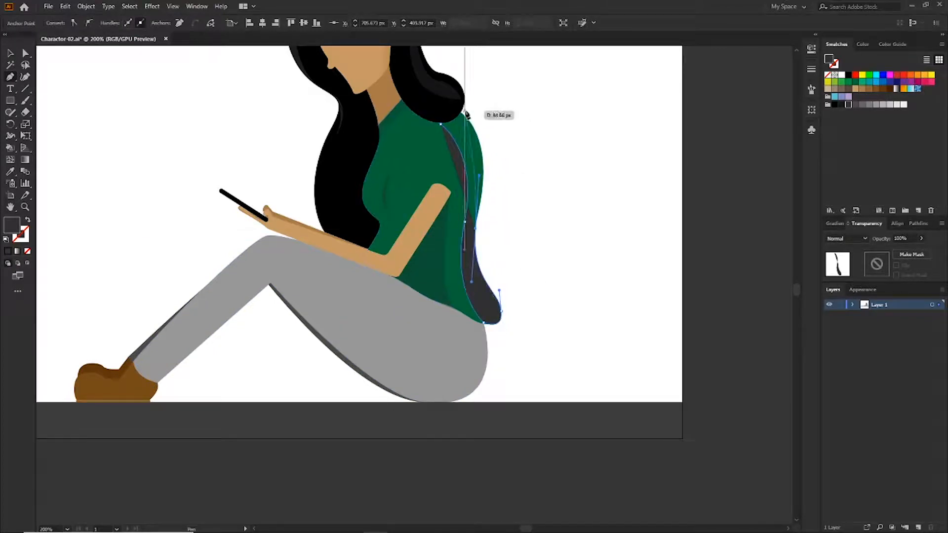
left_click_drag(460, 113, 426, 76)
key("ctrl+z")
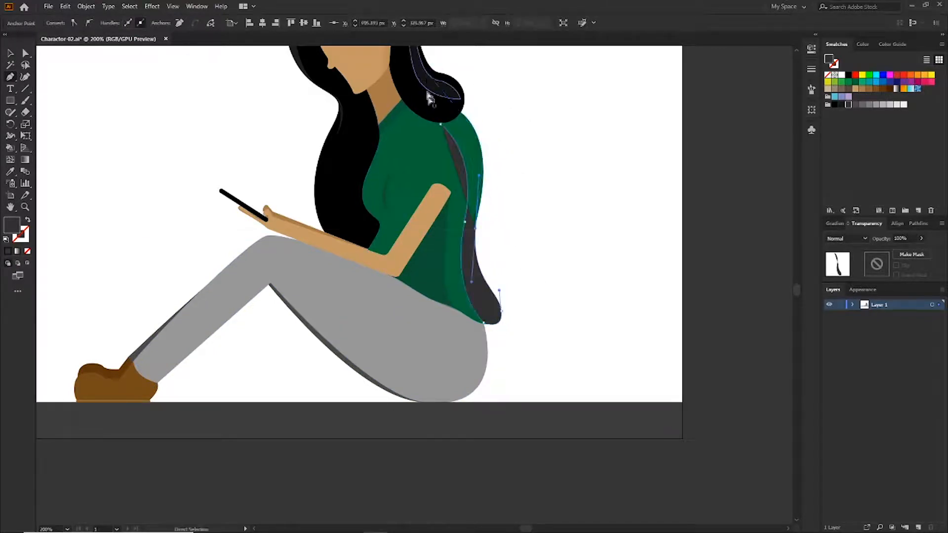
left_click_drag(483, 181, 484, 172)
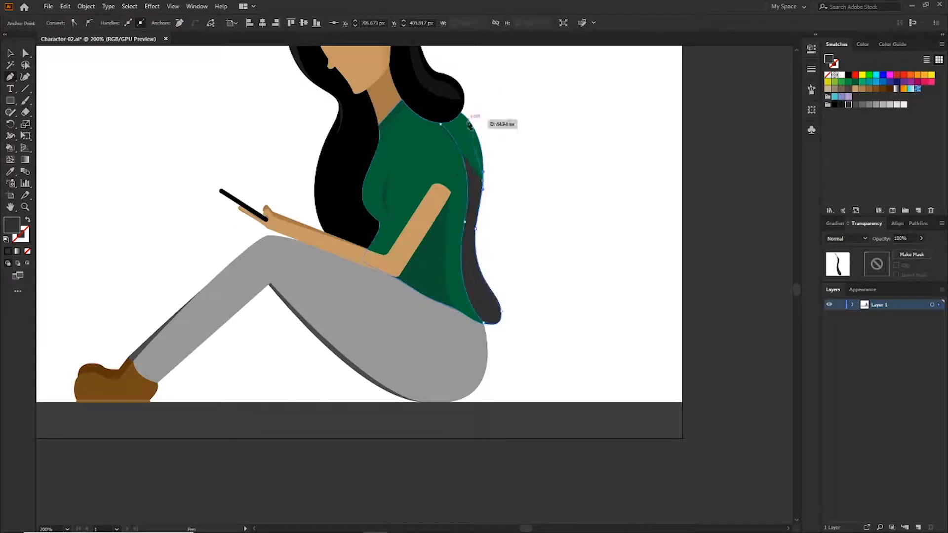
left_click_drag(461, 113, 435, 120)
left_click(460, 114)
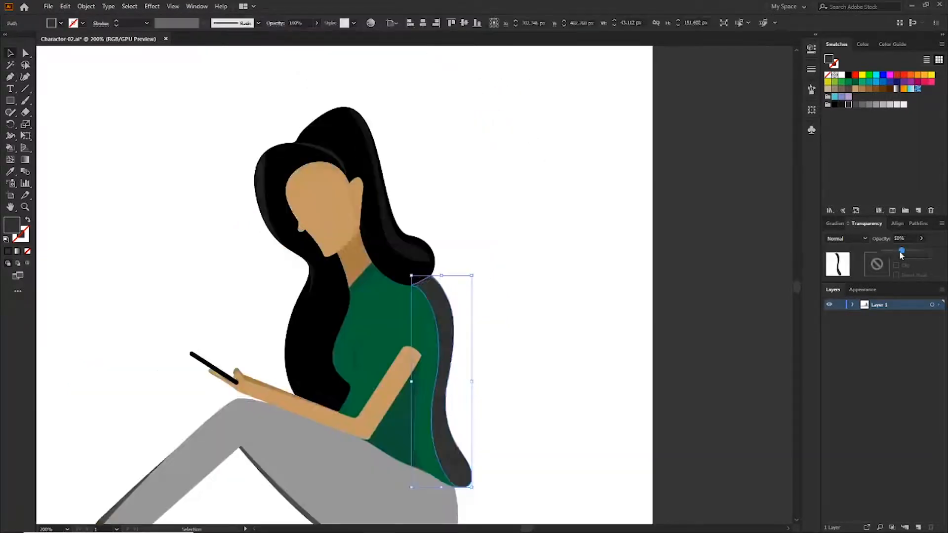
Lower the back shadow's opacity to 32% and deselect it.
left_click_drag(894, 253, 894, 252)
left_click(631, 314)
key("ctrl+minus")
key("ctrl+minus")
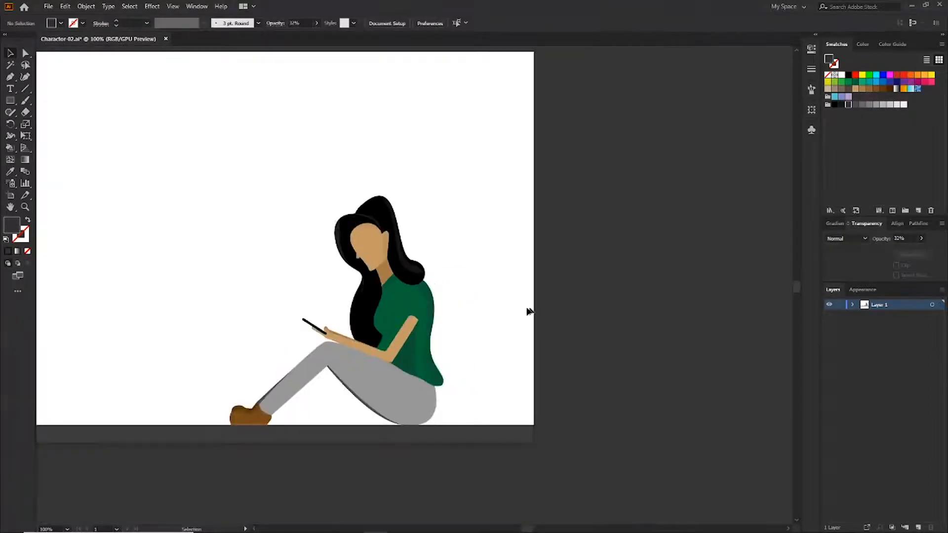
Draw a dark grey sleeve shape from the hair to the top of the arm and reduce its opacity to 30%.
left_click_drag(521, 315, 534, 311)
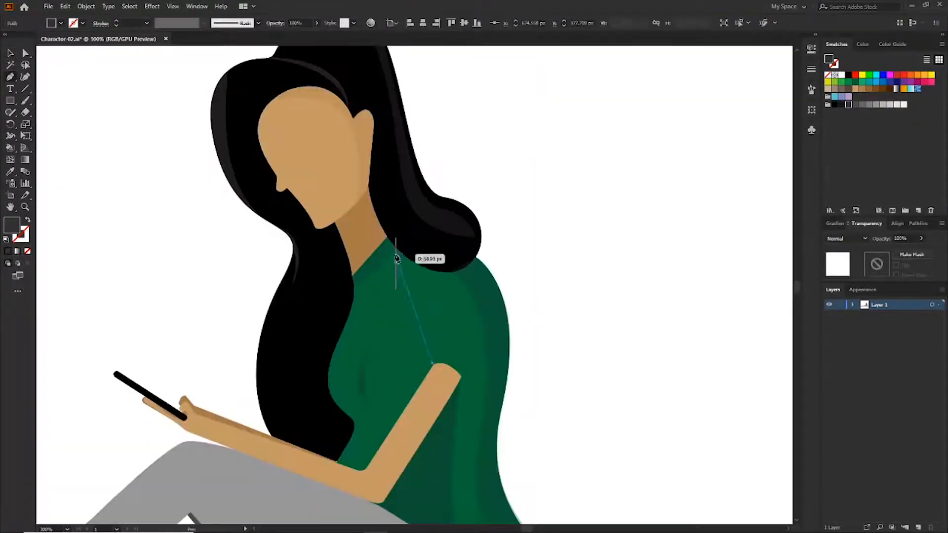
left_click(397, 250)
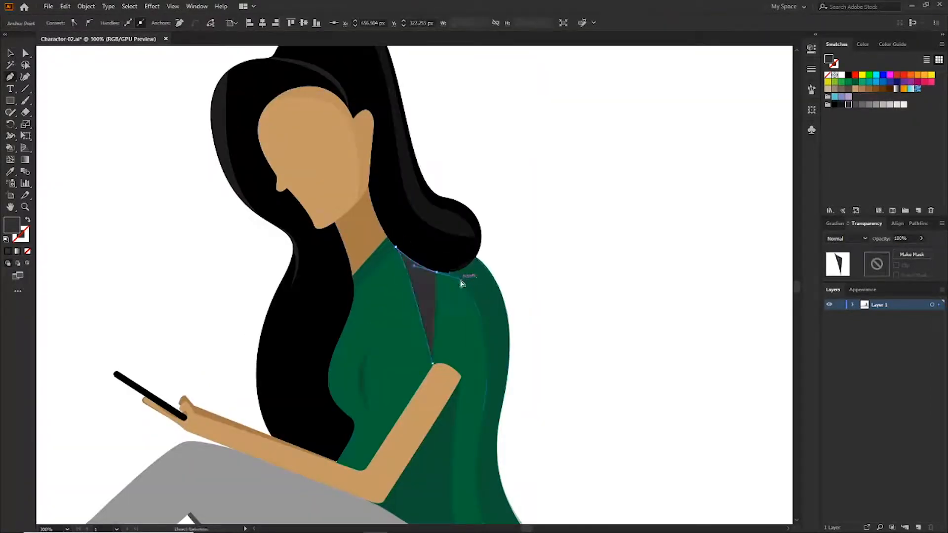
left_click_drag(446, 272, 470, 276)
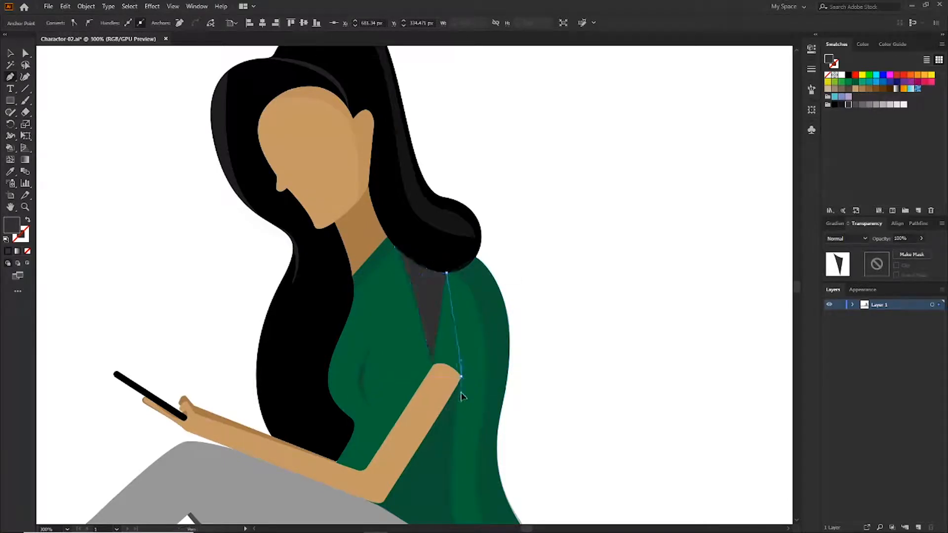
left_click_drag(455, 410, 455, 409)
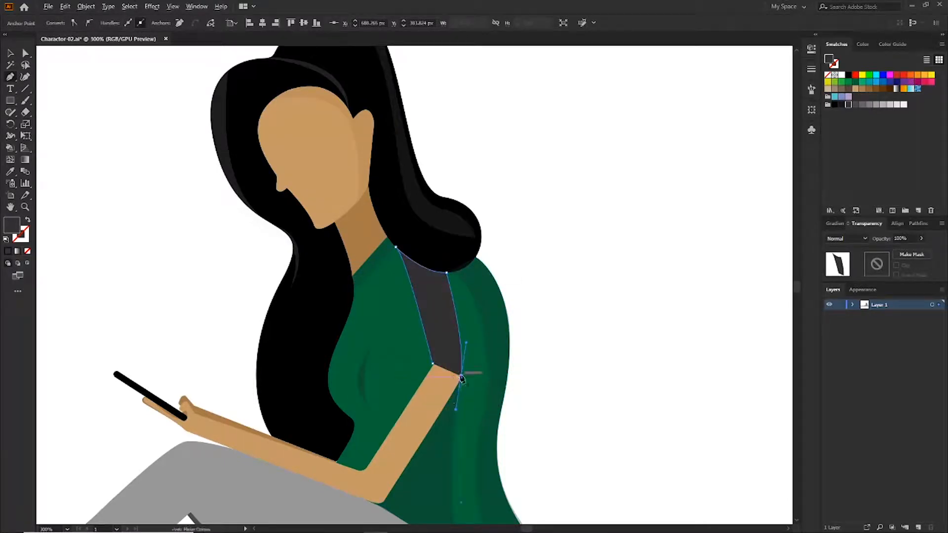
left_click(423, 367)
key("v")
left_click_drag(892, 252, 895, 252)
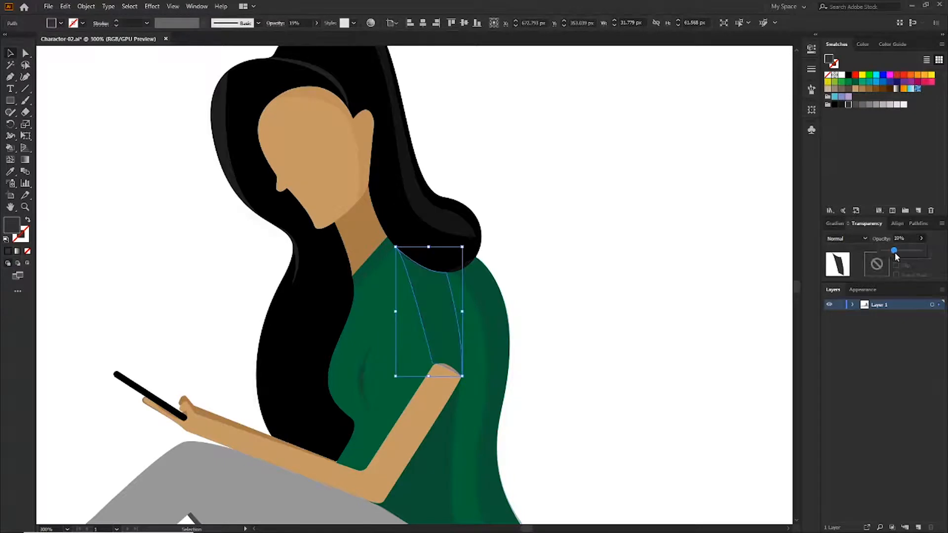
Curve the sleeve shadow's lower edge so it follows the rounded top of the arm.
key("ctrl+plus")
key("ctrl+plus")
key("ctrl+plus")
key("ctrl+plus")
left_click_drag(686, 346, 639, 90)
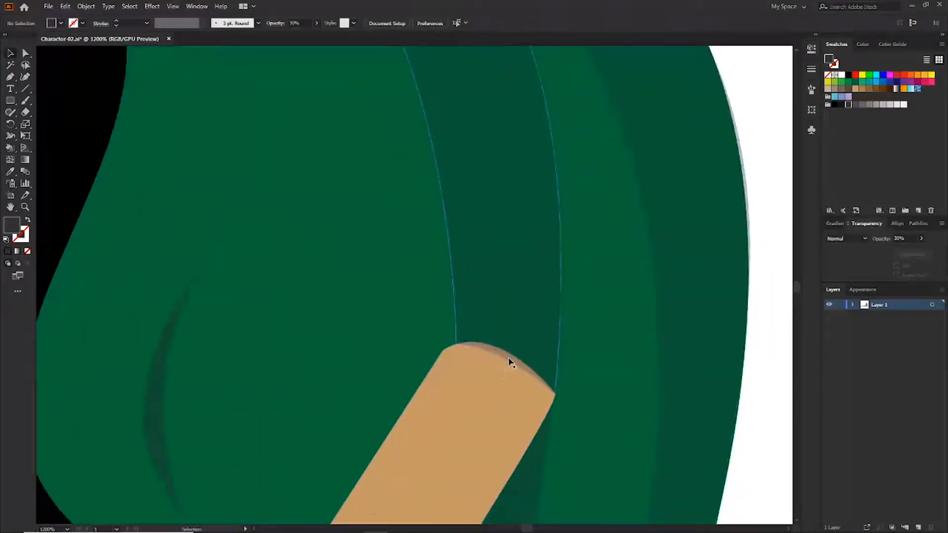
left_click(507, 358)
key("a")
left_click_drag(463, 338, 509, 332)
key("v")
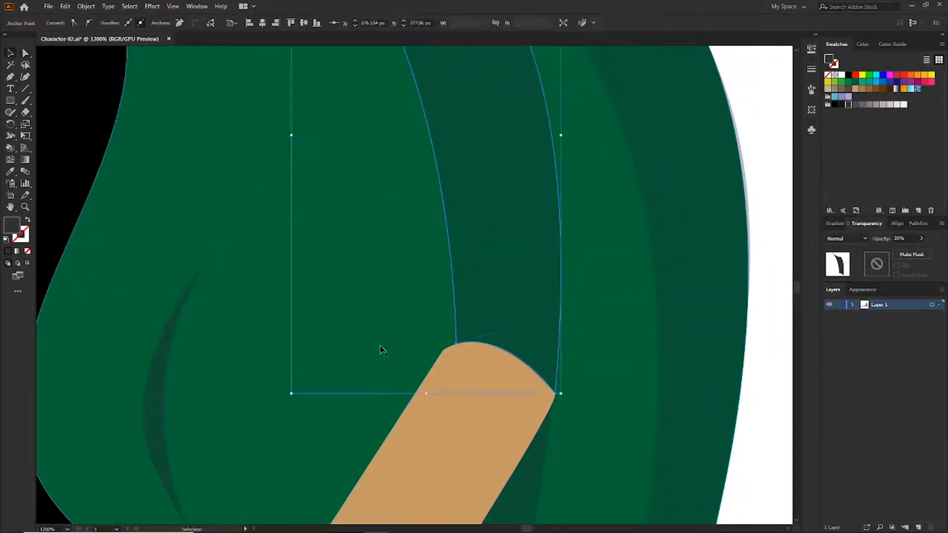
Draw a thin curved dark grey cuff strip across the top of the arm at the sleeve's end.
key("ctrl+minus")
key("ctrl+minus")
key("ctrl+0")
key("ctrl+shift+a")
scroll(628, 227, "up", 6)
key("ctrl+plus")
key("p")
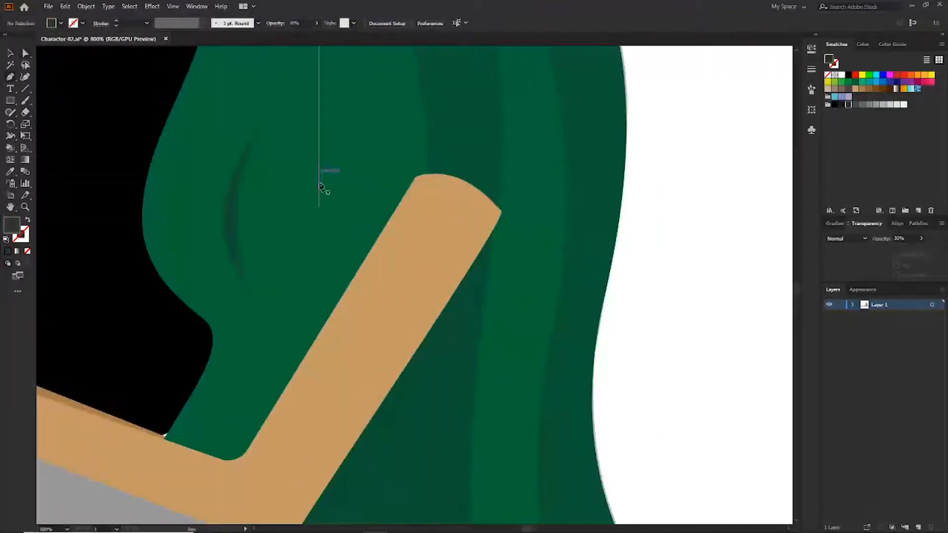
left_click(412, 186)
left_click(500, 216)
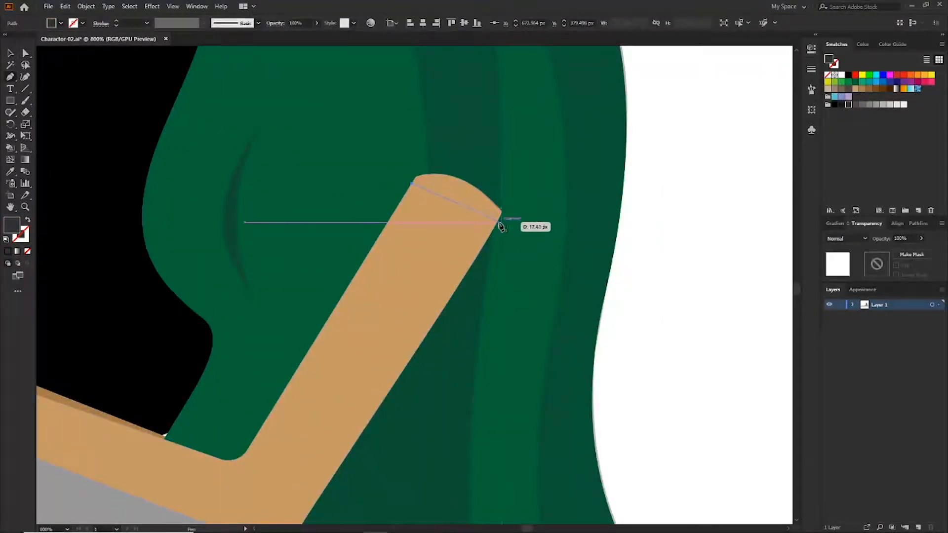
left_click_drag(545, 289, 548, 279)
left_click(501, 217)
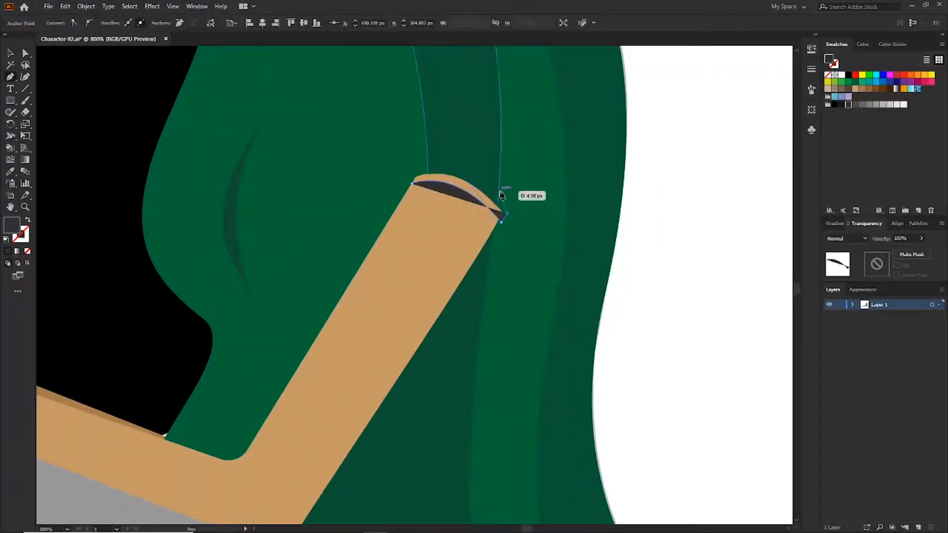
left_click_drag(345, 188, 337, 187)
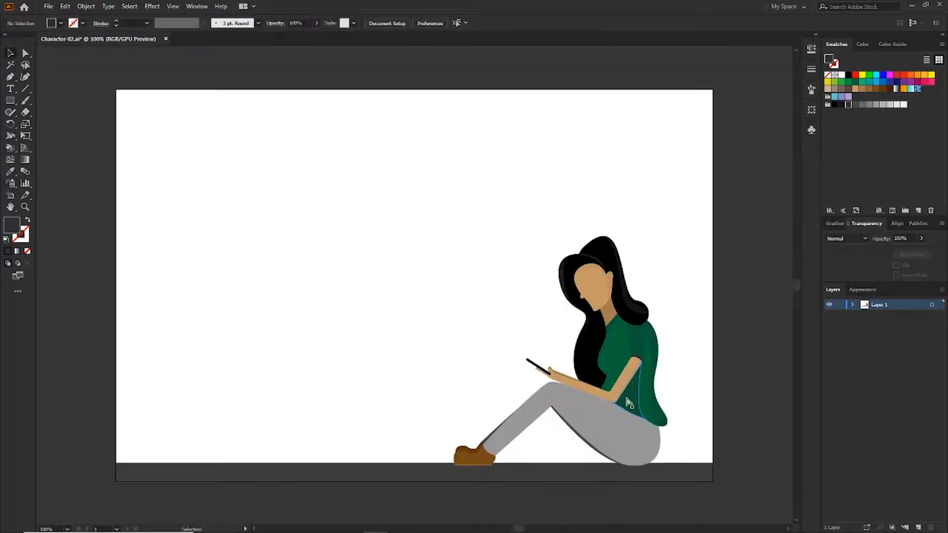
Select the whole character and shift it toward the middle of the artboard.
left_click(629, 402)
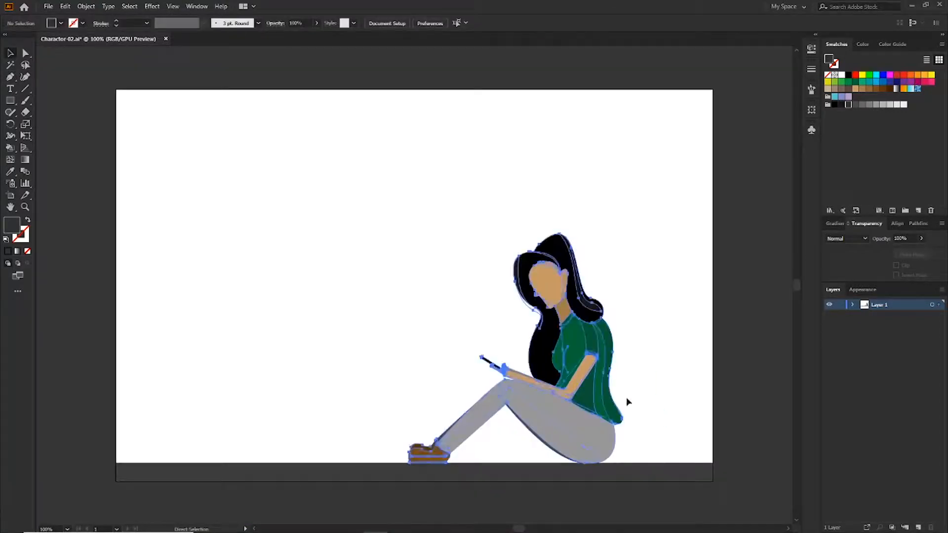
Draw a dark grey rectangle about 53 × 40 px on the floor ahead of the woman's feet and narrow its base into a plant pot.
left_click(750, 402)
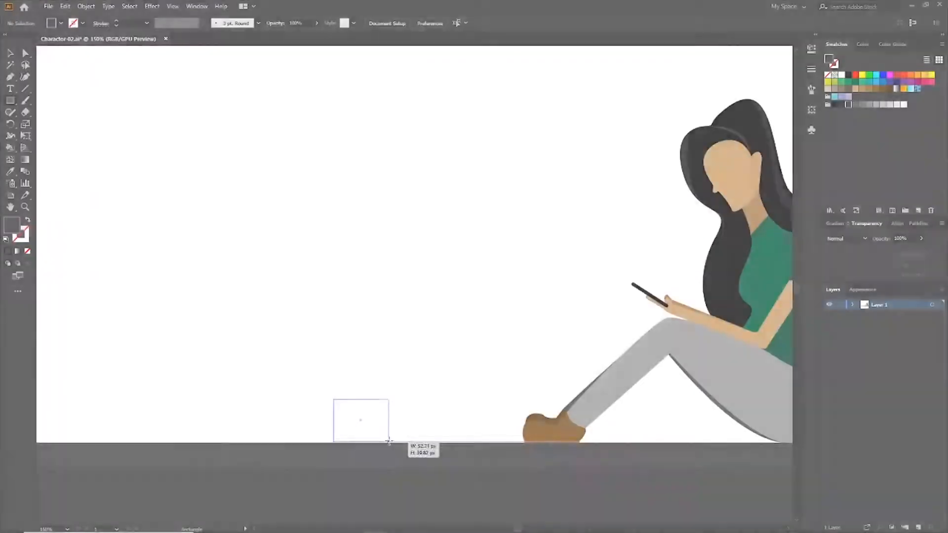
left_click_drag(387, 440, 343, 442)
key("a")
left_click_drag(391, 442, 380, 443)
left_click(417, 415)
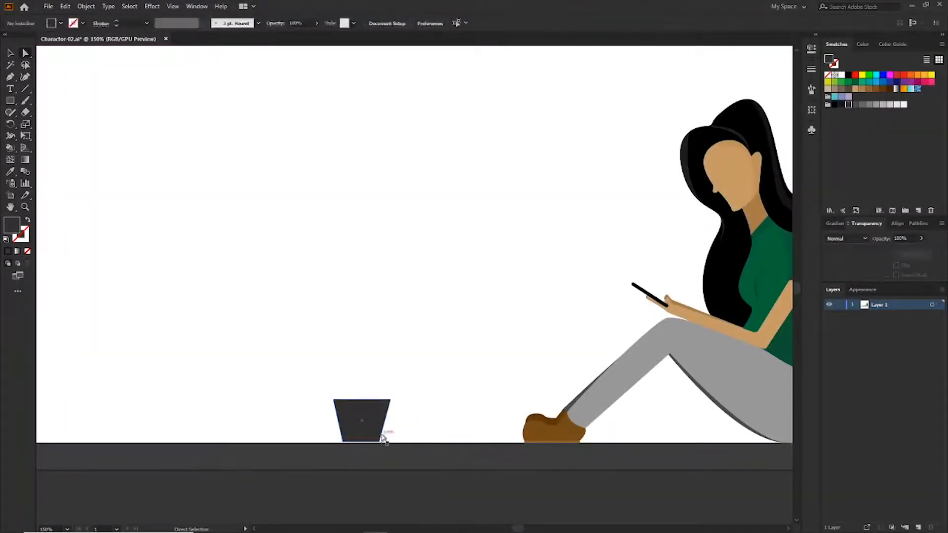
Fill the tapered plant pot with light grey.
key("v")
left_click(378, 427)
left_click(882, 104)
left_click(418, 326)
Draw a mid-grey rim about 55 × 5 px across the pot's upper edge.
key("ctrl+equal")
mouse_move(389, 382)
left_mouse_down()
mouse_move(472, 250)
mouse_move(407, 340)
left_mouse_up()
key("m")
left_click_drag(325, 397, 402, 403)
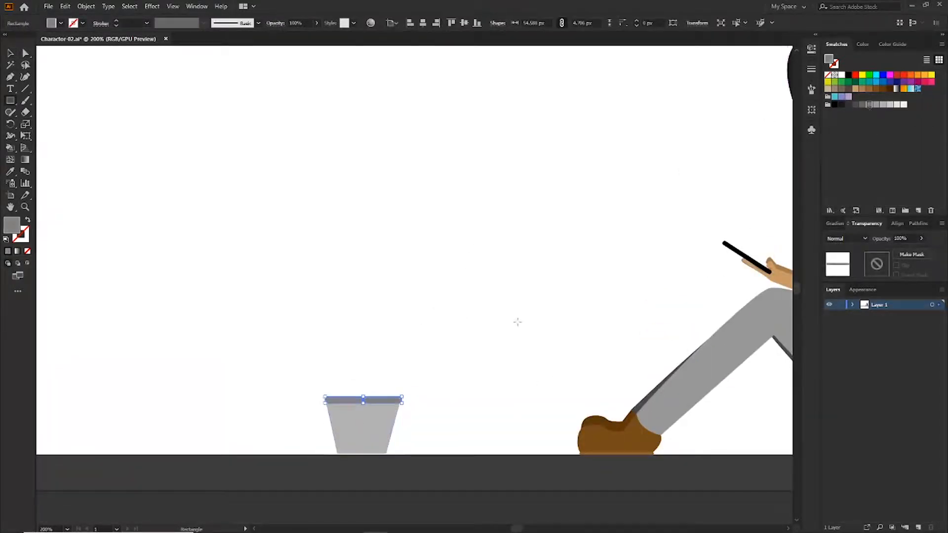
Round the corners of the pot's rim slightly.
key("ctrl+equal")
key("ctrl+equal")
key("ctrl+equal")
key("a")
left_click_drag(492, 315, 487, 310)
left_click(272, 315)
left_click_drag(276, 315, 280, 312)
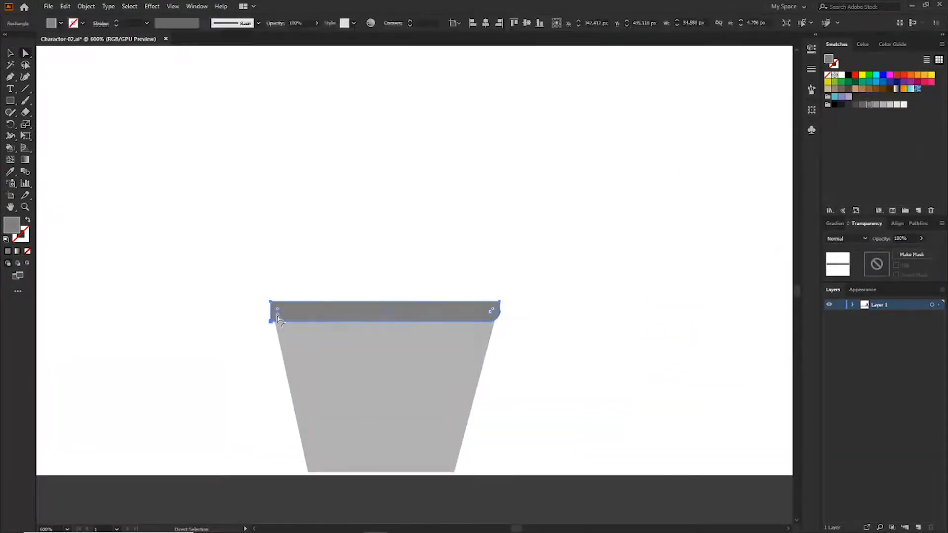
left_click(345, 272)
Draw a tall, narrow leaf with a rounded tip rising from the middle of the pot and fill it green.
scroll(423, 397, "down", 3)
key("p")
left_click(405, 367)
left_click_drag(408, 218, 443, 186)
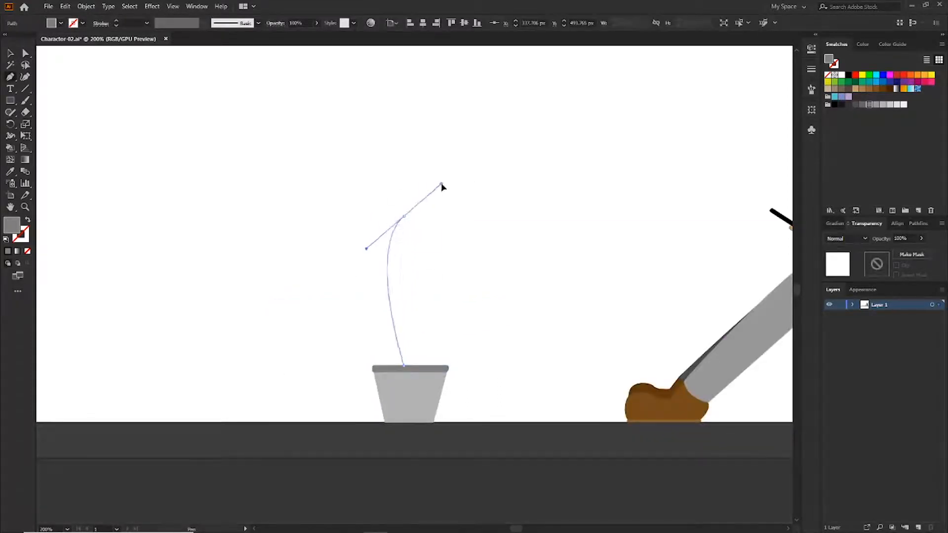
left_click(404, 216)
left_click_drag(416, 221, 420, 231)
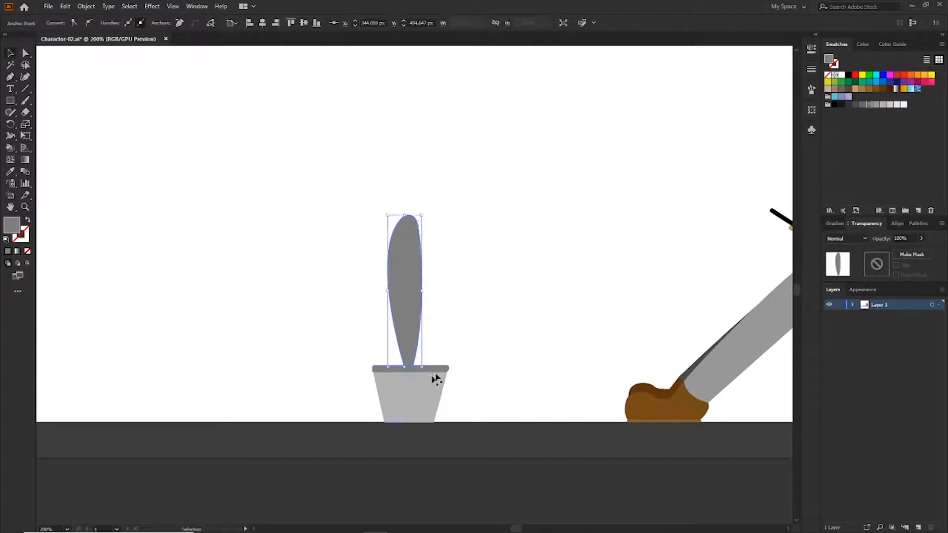
key("v")
left_click(849, 81)
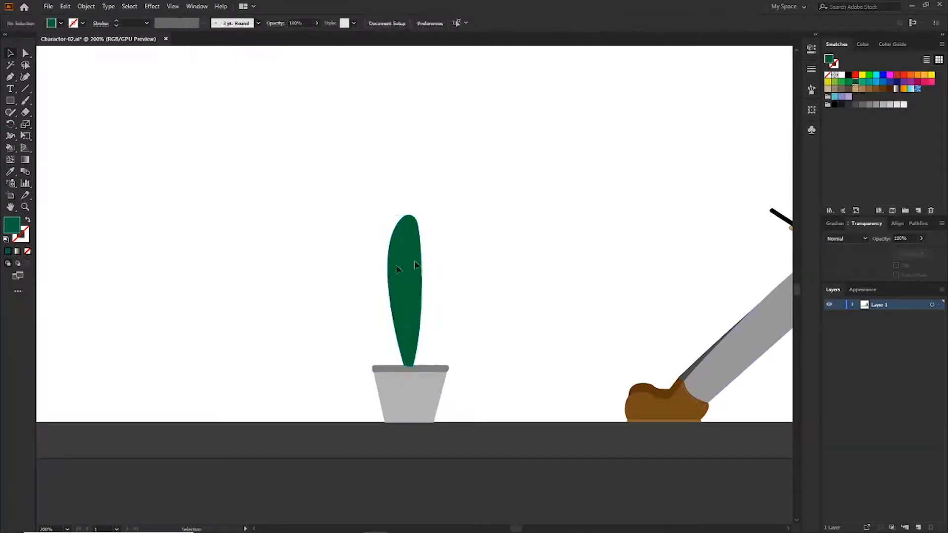
left_click(635, 226)
Adjust the leaf's base anchor so its lower edge sits flush on the pot's rim.
key("ctrl+=")
key("ctrl+=")
key("ctrl+=")
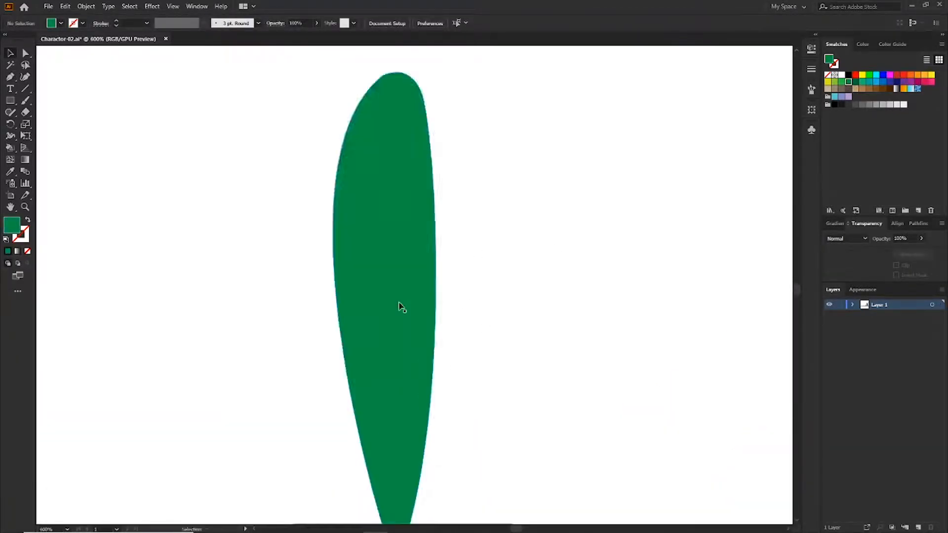
scroll(400, 308, "down", 3)
key("a")
left_click(411, 332)
left_click(424, 420)
left_click_drag(423, 420, 423, 417)
left_click(473, 383)
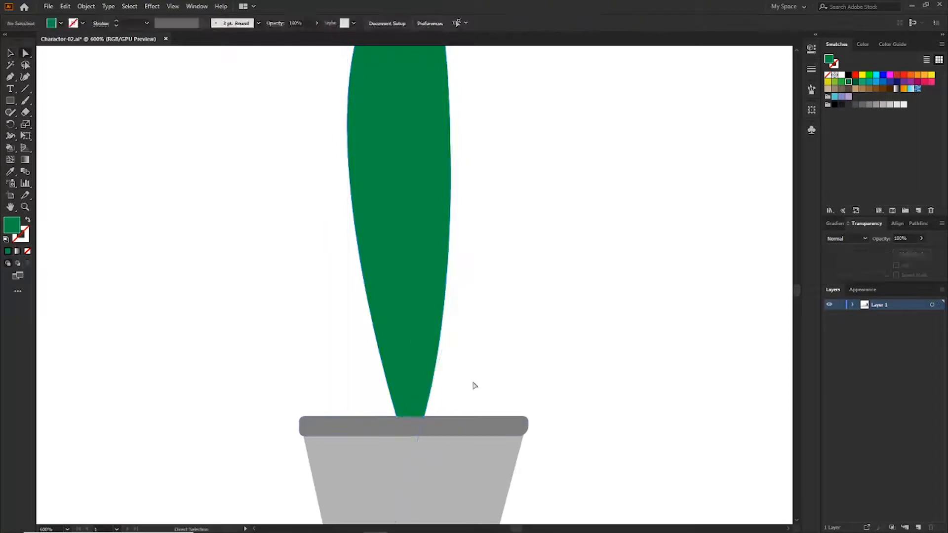
Bulge the right edge of the green leaf slightly outward.
key("ctrl+-")
key("ctrl+-")
left_click(424, 269)
left_click_drag(420, 352, 448, 255)
left_click(513, 242)
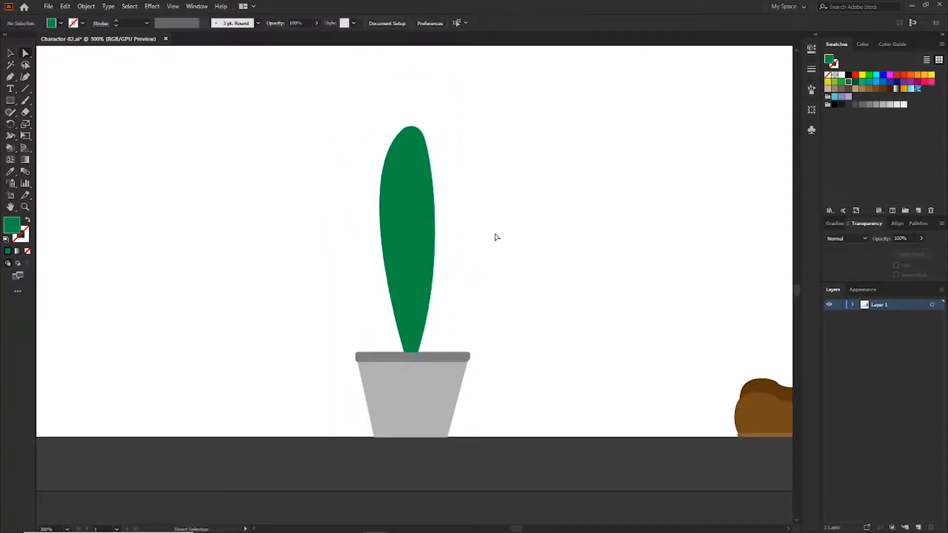
Duplicate the leaf and tilt the copy out to the right of the original.
key("v")
left_click(423, 226)
left_click_drag(423, 226, 450, 220)
left_click_drag(462, 127, 470, 195)
Fill the tilted leaf with a lighter teal green and align its base corner with the pot's rim.
key("ctrl+plus")
key("ctrl+plus")
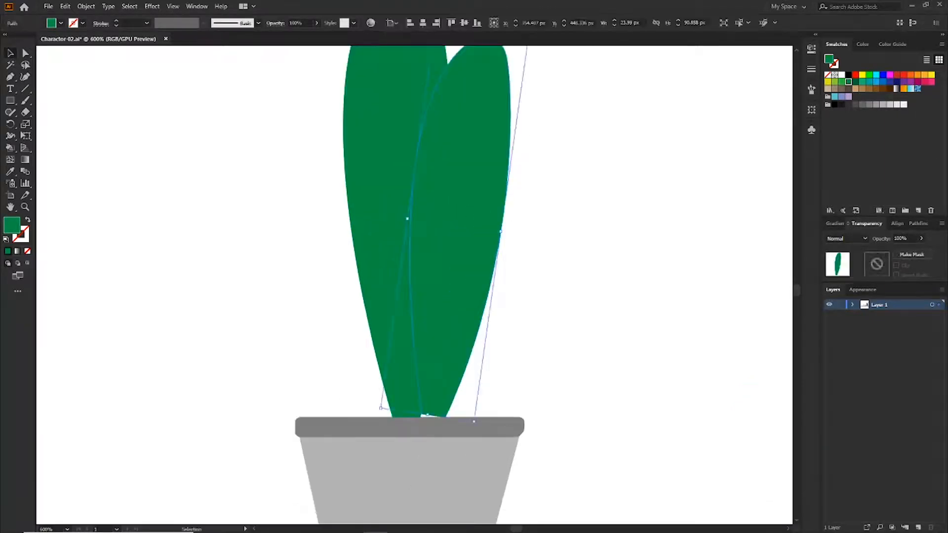
left_click(865, 88)
scroll(430, 374, "down", 2)
key("a")
left_click_drag(419, 372, 416, 375)
key("ctrl+minus")
key("ctrl+minus")
key("ctrl+minus")
Shorten the lighter green leaf slightly from its tip.
key("v")
left_click(444, 227)
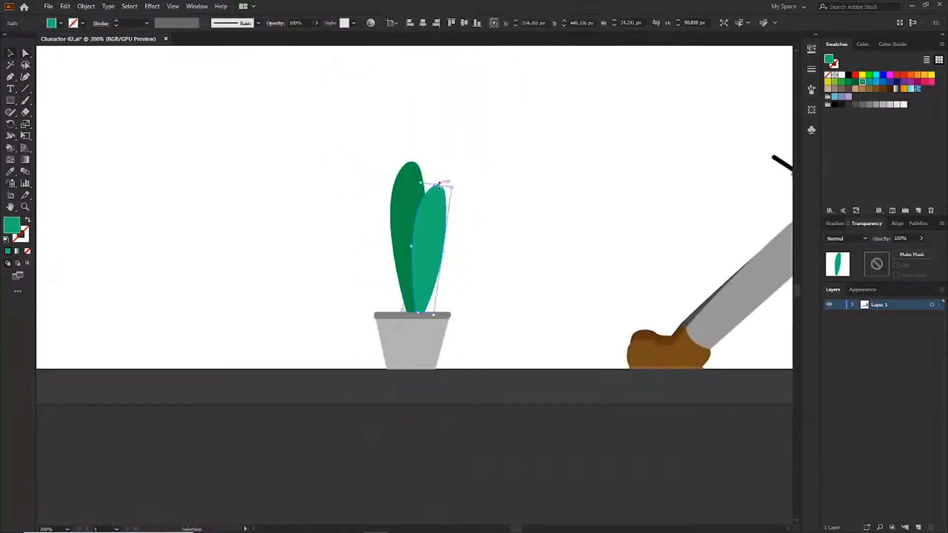
left_click_drag(439, 186, 419, 197)
left_click(568, 191)
Place a mirrored copy of the lighter leaf on the plant's left side and send it behind the central leaf.
key("ctrl+plus")
key("ctrl+plus")
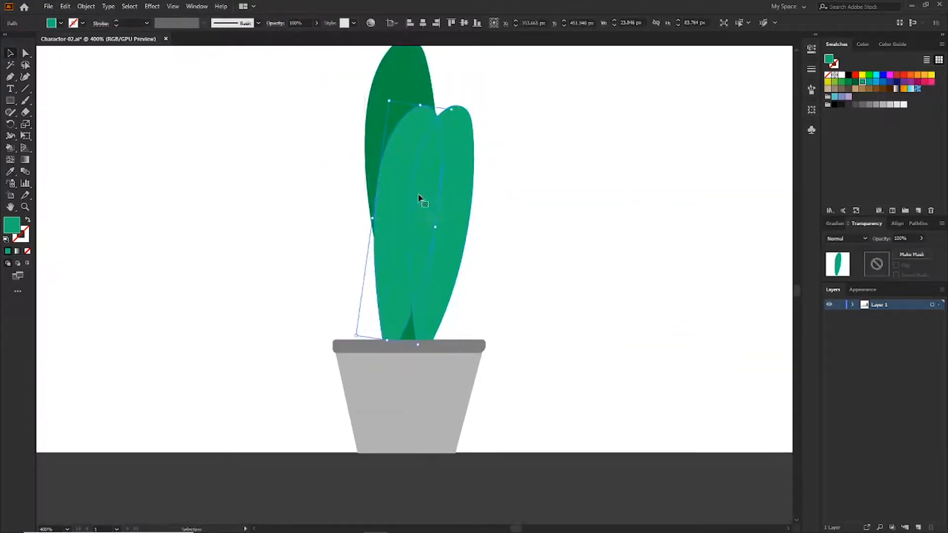
left_click_drag(455, 107, 380, 169)
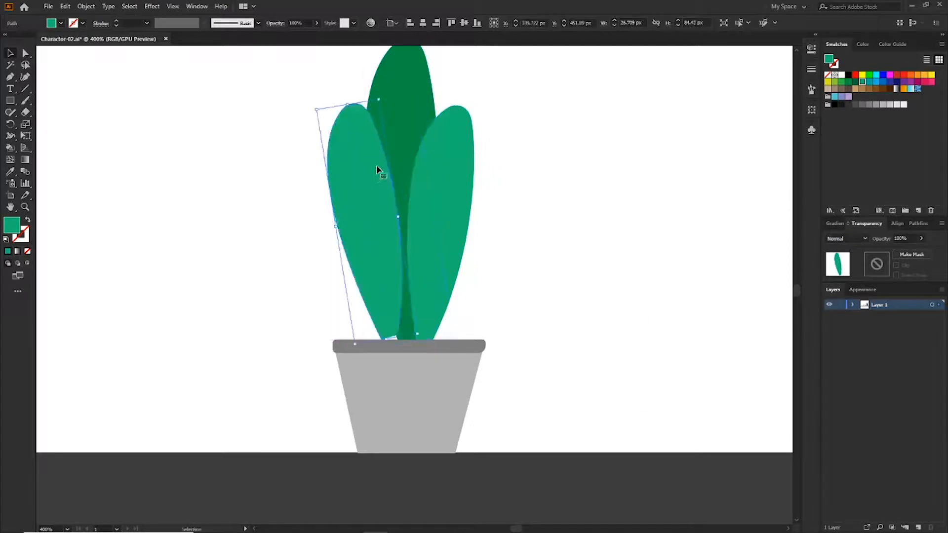
key("ctrl+plus")
key("a")
left_click_drag(408, 286, 402, 164)
key("ctrl+shift+[")
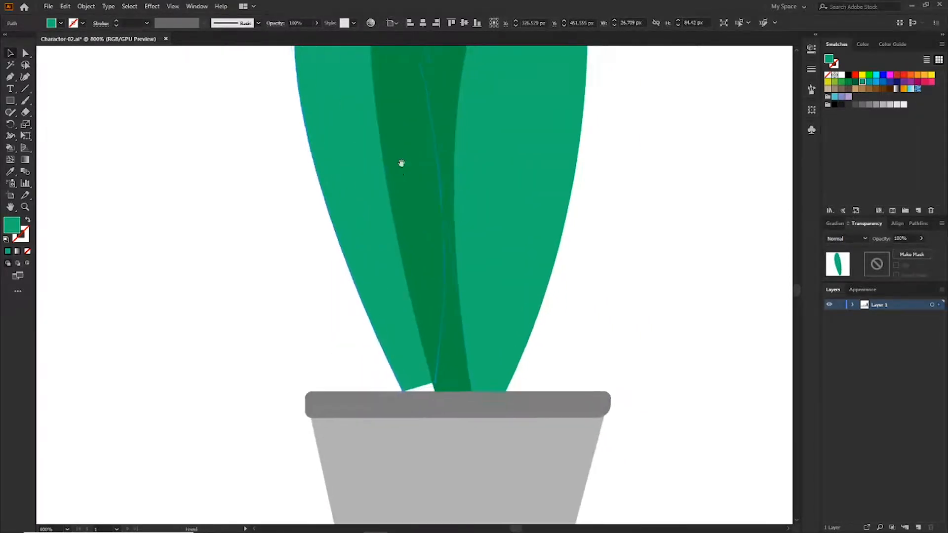
Move the left leaf's raised base corner down to meet the pot's rim.
key("a")
left_click(434, 390)
key("ctrl+plus")
left_click_drag(416, 292, 416, 300)
Fill the left leaf with teal blue and stretch the central leaf well above the side leaves.
key("ctrl+minus")
key("ctrl+minus")
key("ctrl+minus")
key("ctrl+minus")
key("ctrl+minus")
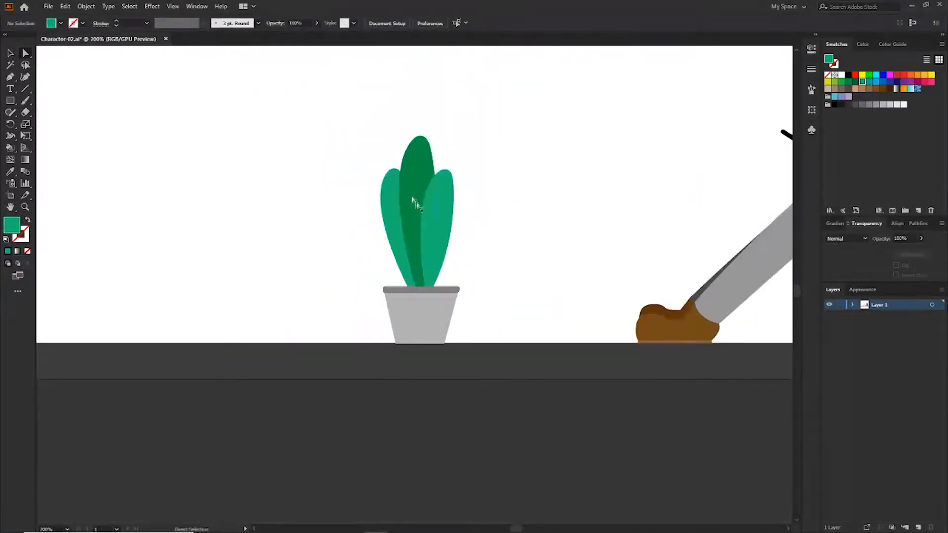
left_click(869, 83)
left_click(512, 201)
key("ctrl+0")
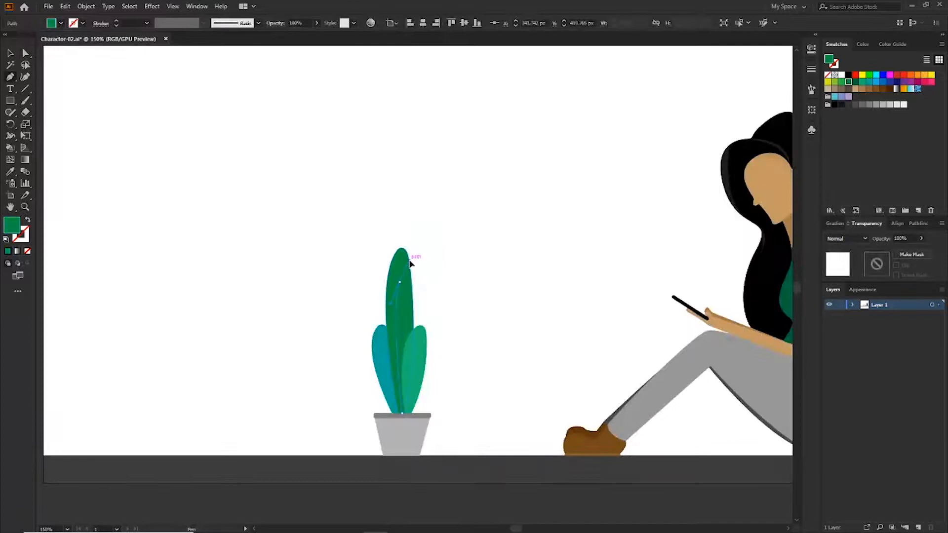
Draw a thin curved vein up the middle of the central leaf and colour it lighter green.
left_click_drag(409, 260, 409, 260)
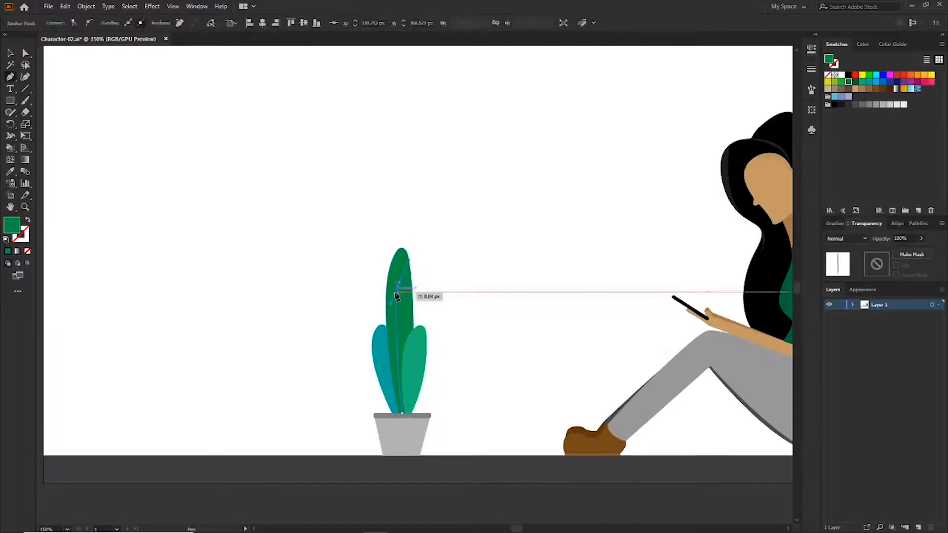
key("v")
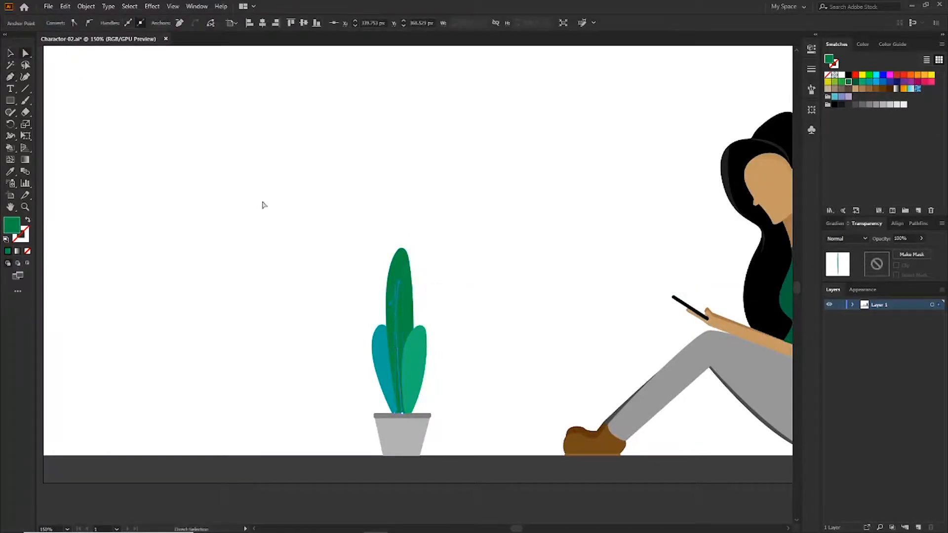
left_click(23, 241)
left_click(838, 44)
key("v")
left_click(186, 239)
key("ctrl+0")
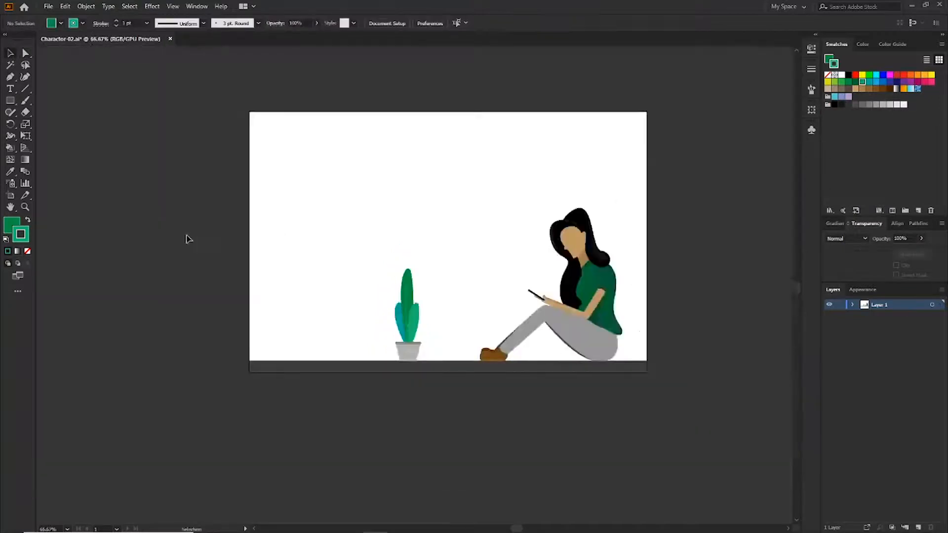
Group the whole potted plant and scale it down slightly.
left_click_drag(303, 330, 426, 336)
left_click(86, 6)
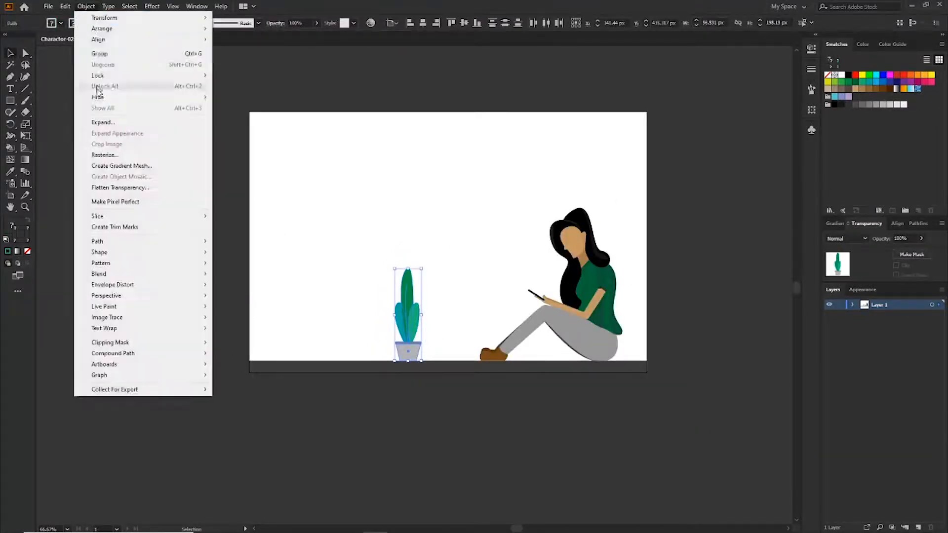
left_click(109, 55)
left_click(455, 277)
left_click(408, 284)
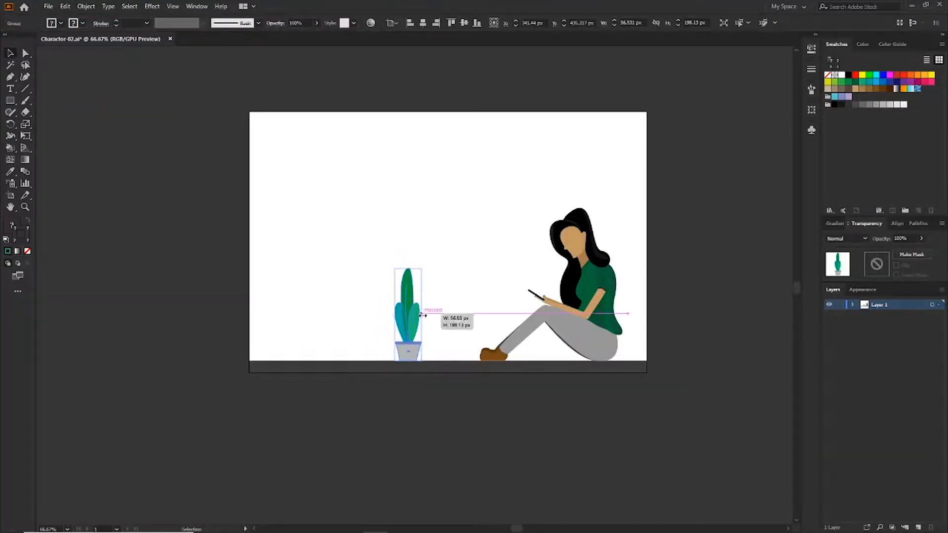
left_click_drag(419, 268, 418, 275)
left_click(356, 296)
Move the plant nearer the woman's feet and place a copy of it to the left.
left_click_drag(408, 344, 427, 351)
left_click_drag(419, 353, 350, 353)
left_click(160, 317)
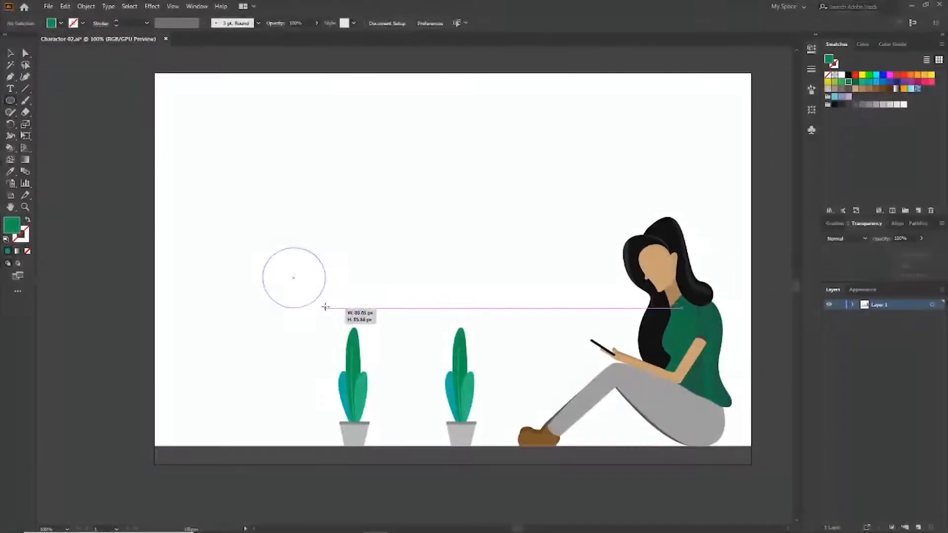
Draw a green circle about 90 px wide, cut it at its left and right anchor points and delete one half.
left_click_drag(322, 306, 325, 307)
left_click_drag(26, 113, 62, 124)
left_click(263, 278)
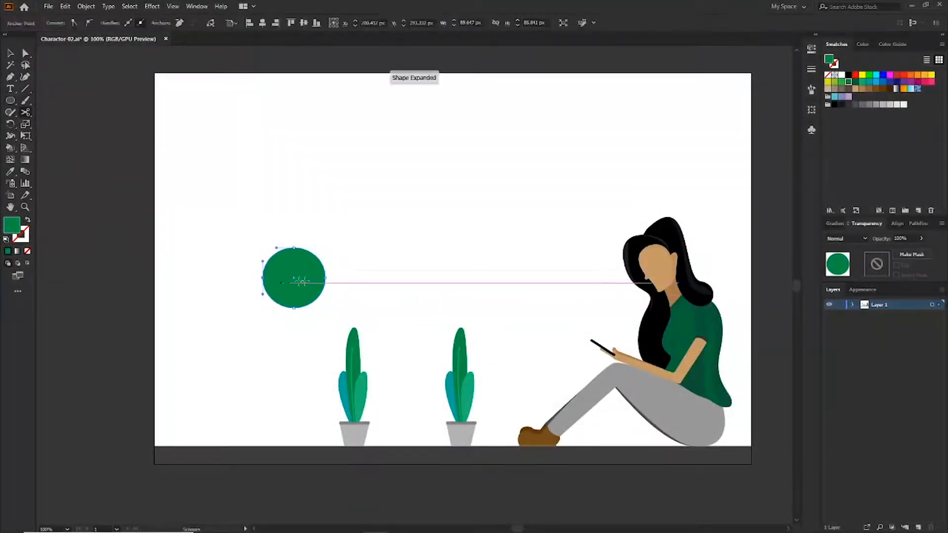
left_click(325, 277)
key("v")
key("Delete")
Flatten the half circle into a low dome on the floor left of the plants and fill it dark brown as a lamp base.
left_click(302, 267)
left_click_drag(293, 247, 309, 454)
left_click(320, 265)
key("ctrl+plus")
key("ctrl+plus")
key("ctrl+plus")
key("ctrl+plus")
left_click(883, 89)
left_click_drag(407, 298, 436, 347)
left_click(434, 307)
Draw a thin brown pole about 168 px tall on the lamp base and a shade rectangle about 42 × 62 px at its top.
left_click_drag(395, 184, 397, 361)
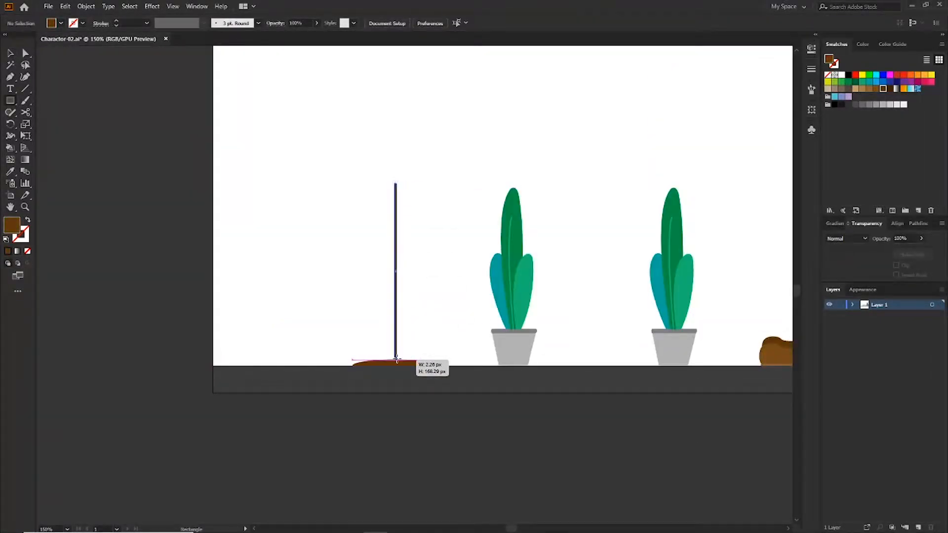
key("ctrl+minus")
left_click_drag(375, 118, 418, 182)
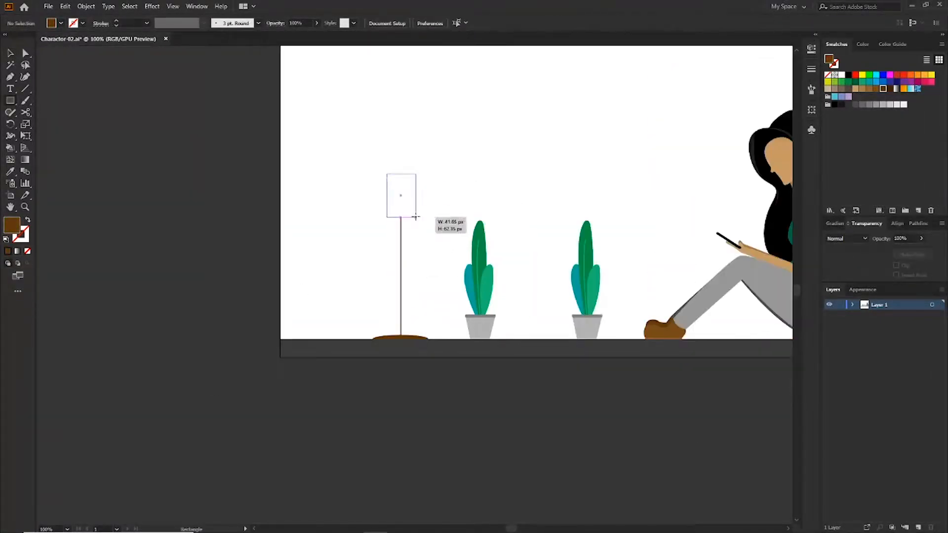
left_click_drag(417, 216, 445, 232)
Round the lampshade's two upper corners and fill the shade orange.
key("ctrl+plus")
key("ctrl+plus")
key("ctrl+plus")
key("a")
left_click(511, 232)
key("ctrl+plus")
key("ctrl+plus")
key("v")
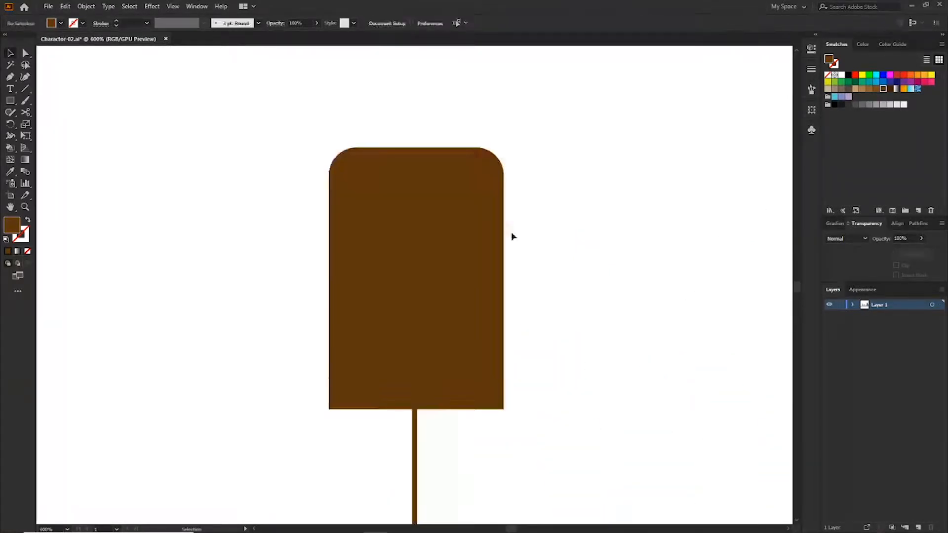
left_click(487, 237)
left_click(918, 75)
Draw a very flat dark grey ellipse about 42 px wide across the lampshade and centre it on the shade's lower edge.
key("l")
left_click_drag(329, 400, 503, 405)
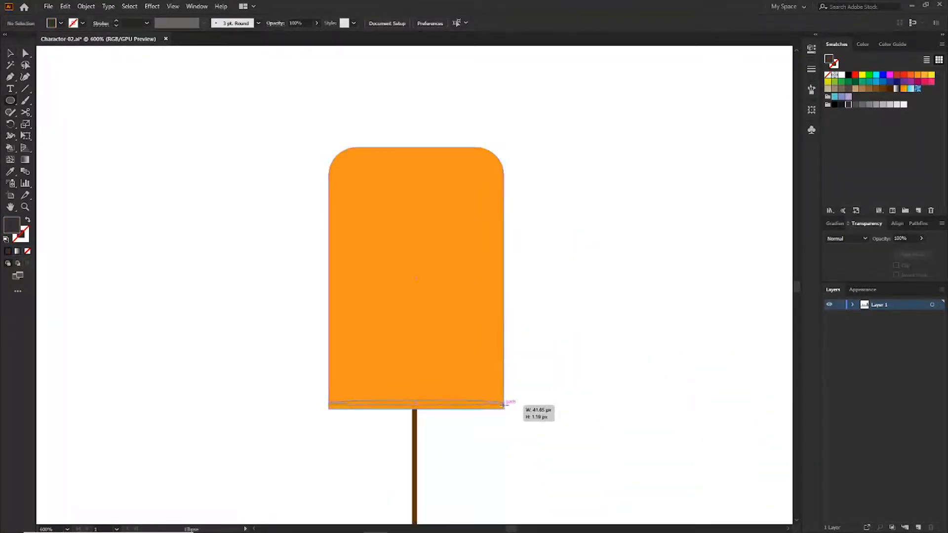
key("v")
left_click(562, 379)
key("ctrl+plus")
key("ctrl+plus")
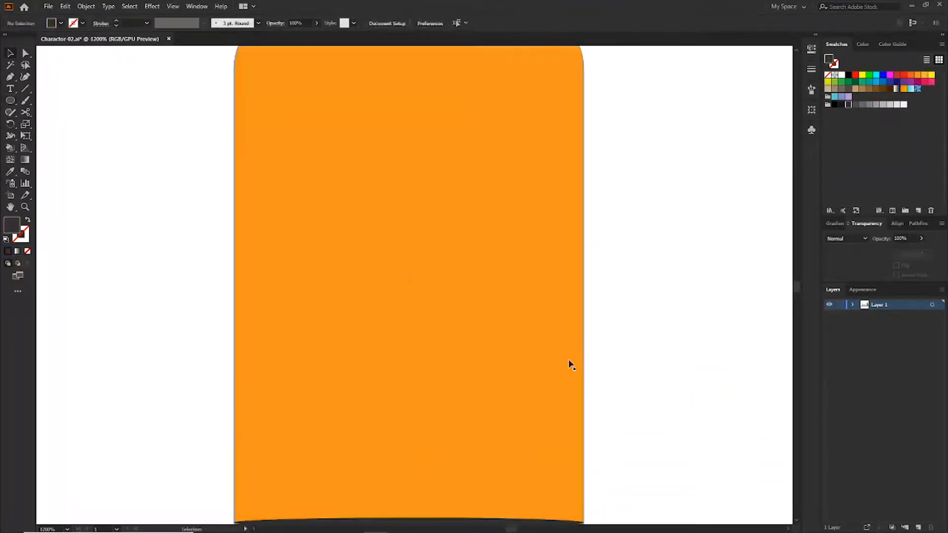
scroll(569, 362, "down", 4)
left_click(427, 340)
left_click_drag(408, 336, 408, 344)
Raise the lampshade's two lower corners to meet the ends of the dark ellipse.
key("a")
left_click_drag(612, 345, 161, 372)
key("Up")
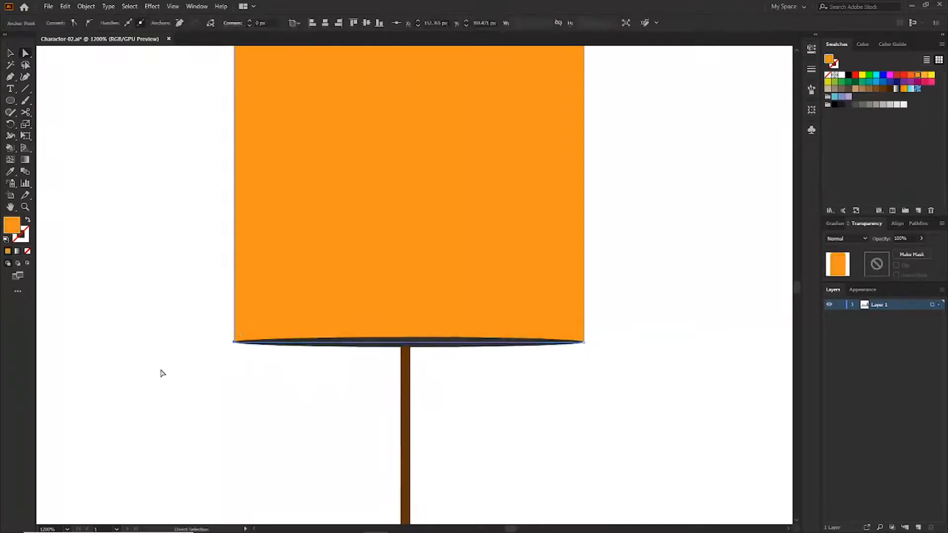
Recolour the lampshade with a lighter orange.
key("v")
scroll(369, 160, "down", 6)
left_click_drag(375, 136, 375, 135)
left_click(924, 75)
Group the floor lamp's parts and place a taller copy with a yellow shade to its left.
left_click_drag(428, 106, 340, 363)
left_click(85, 6)
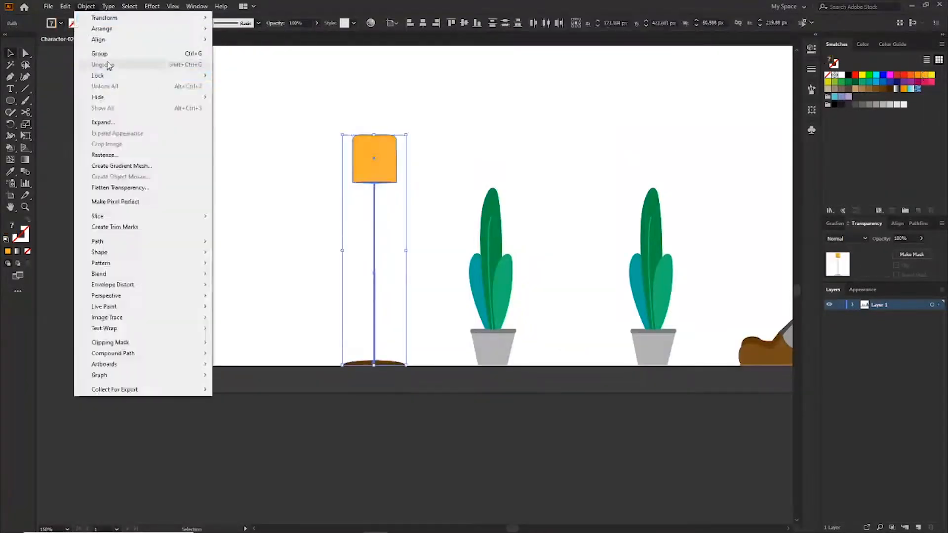
left_click(101, 53)
left_click(296, 128)
left_click_drag(388, 178, 317, 177)
left_click_drag(304, 134, 303, 79)
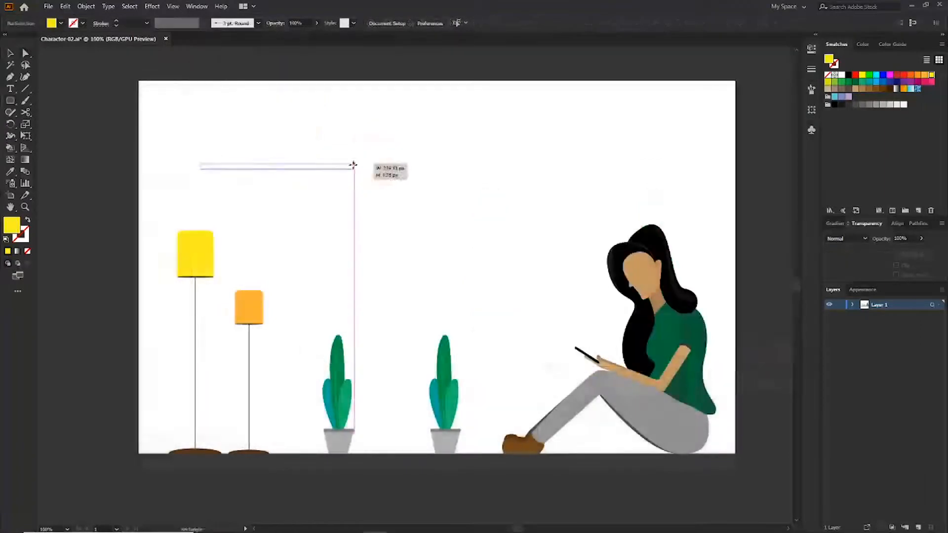
Draw a thin horizontal beige shelf on the wall above the lamps and stand a beige rectangle about 12 × 102 px on it.
left_click_drag(353, 165, 337, 163)
left_click(855, 89)
mouse_move(270, 167)
left_mouse_down()
mouse_move(263, 182)
mouse_move(299, 343)
mouse_move(287, 343)
left_mouse_up()
left_click(828, 88)
scroll(263, 181, "up", 2)
key("m")
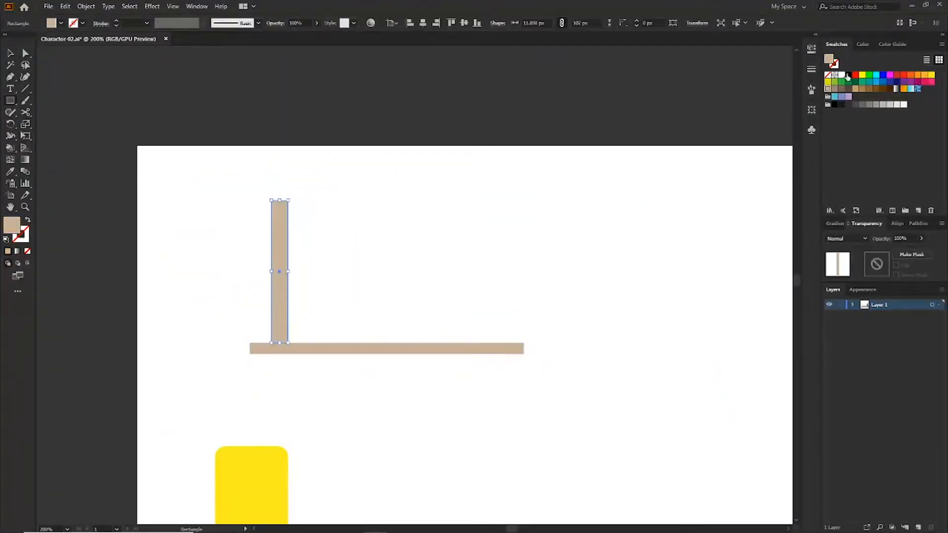
Fill the upright rectangle on the shelf black and fully round its top two corners to form a book spine.
left_click(848, 75)
key("a")
left_click(346, 110)
left_click(284, 217)
left_click_drag(281, 211, 283, 215)
left_click(334, 220)
Place two shorter copies of the black book side by side to its right, filled dark brown and tan.
key("v")
left_click_drag(285, 261, 321, 263)
left_click(848, 90)
left_click(321, 276)
left_click_drag(312, 214, 315, 219)
left_click(855, 89)
left_click(563, 107)
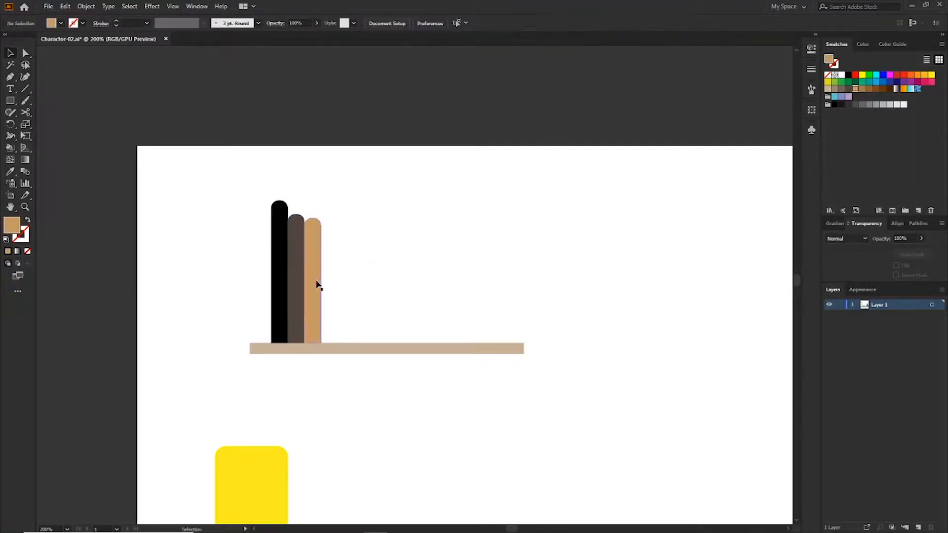
Add a copy of the tan book directly to its right and fill it with a darker brown.
left_click(319, 273)
left_click_drag(314, 253, 356, 221)
left_click(869, 89)
left_click(546, 222)
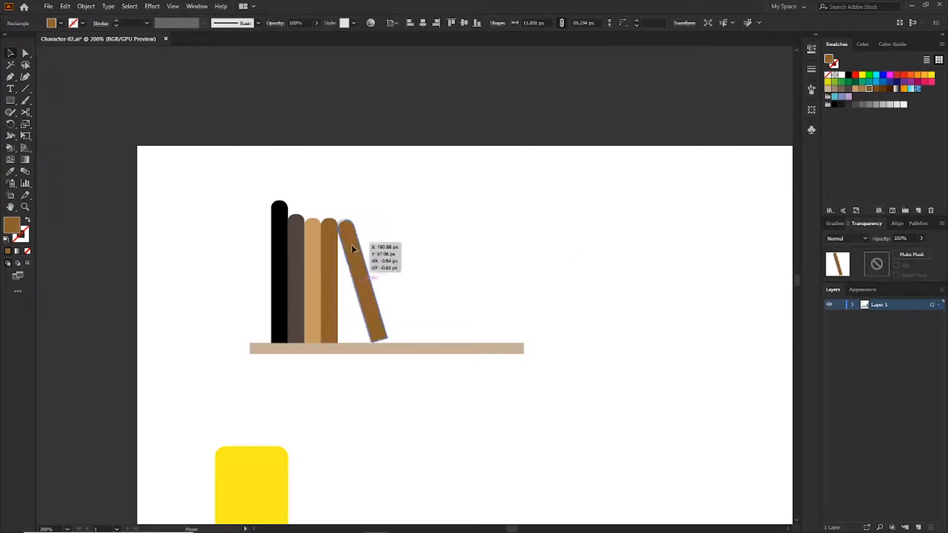
Shorten the tilted book, lean it against the brown book with its foot on the shelf, and fill it light grey.
left_click(415, 266)
left_click(373, 309)
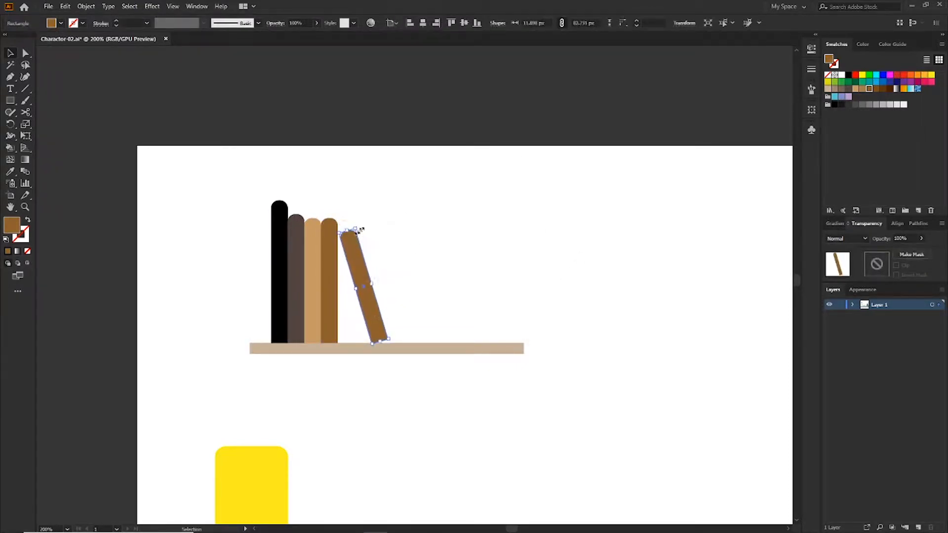
left_click(367, 235)
left_click(376, 296)
left_click(882, 104)
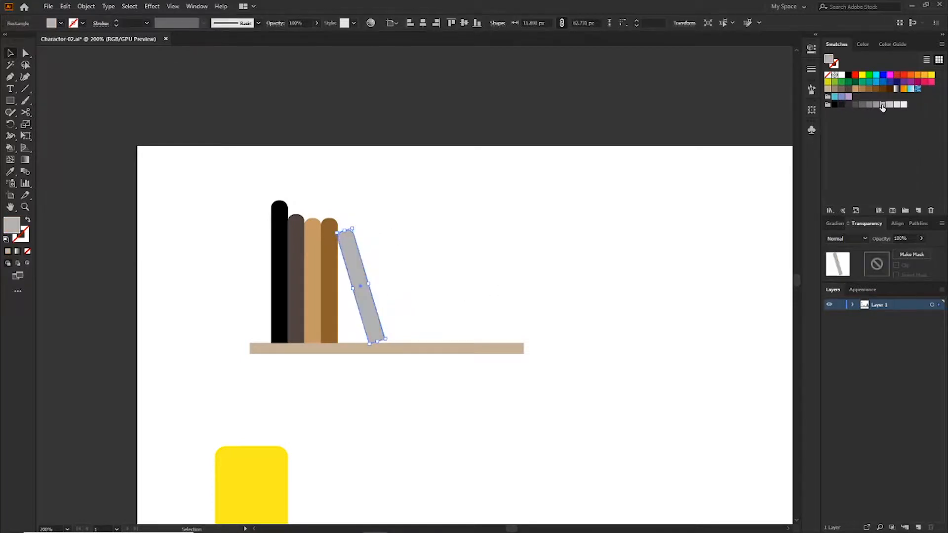
left_click(549, 129)
Draw a thin red band across the upper part of the brown book and add an orange copy directly beneath it.
key("ctrl+plus")
key("ctrl+plus")
key("ctrl+minus")
key("ctrl+minus")
key("ctrl+minus")
key("ctrl+minus")
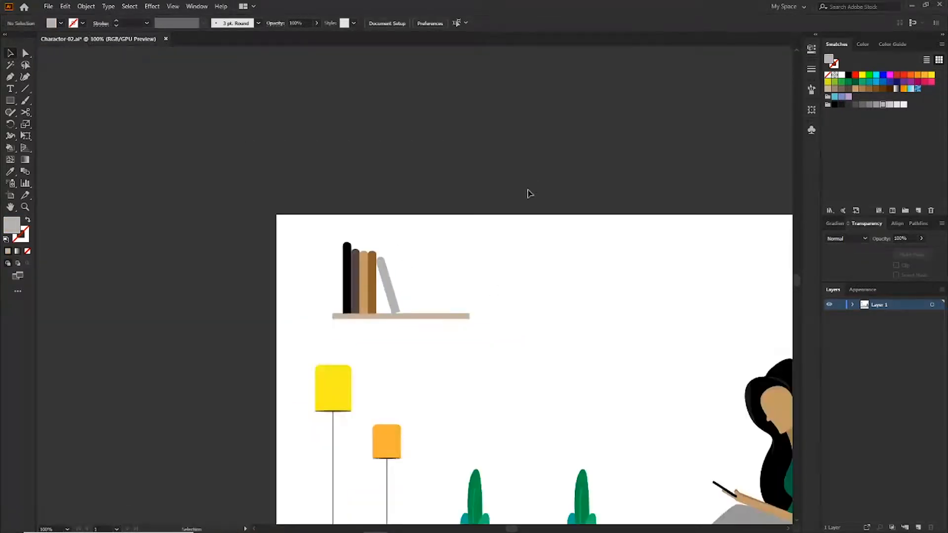
left_click(283, 249)
left_click(317, 248)
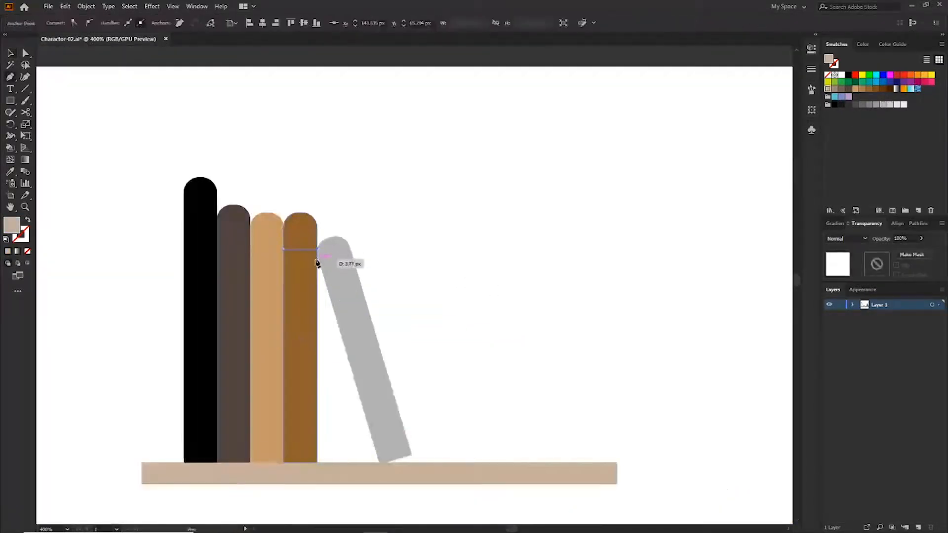
left_click(855, 75)
key("v")
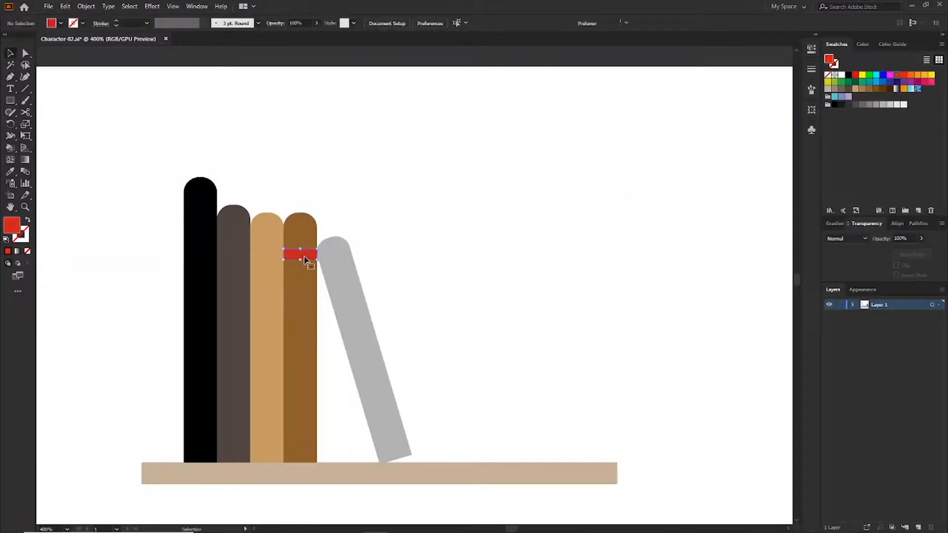
left_click_drag(307, 256, 306, 275)
left_click(908, 79)
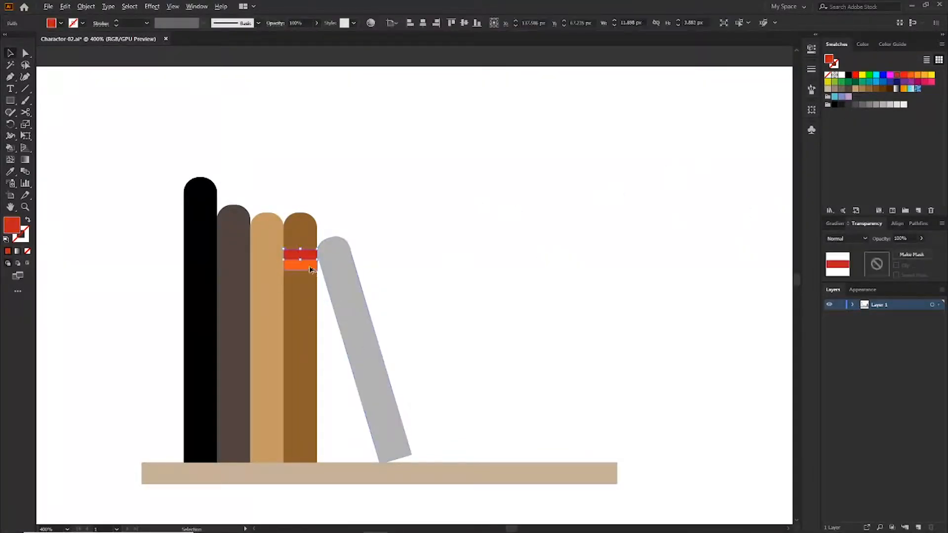
Copy the red and orange bands onto the middle of the tan book and the upper part of the dark brown book.
left_click(302, 257, "shift")
left_click_drag(273, 352, 276, 349)
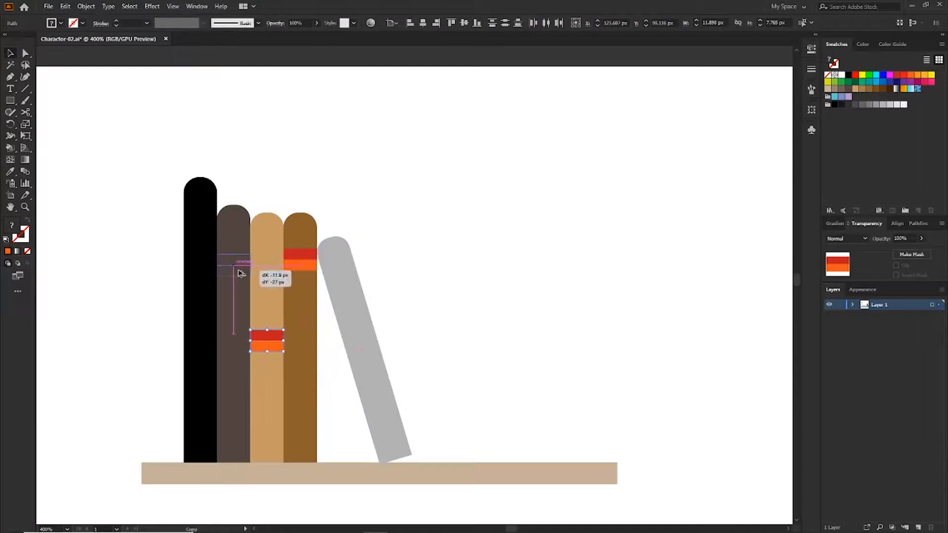
left_click_drag(240, 273, 240, 273)
left_click(362, 197)
Place a copy of the two bands across the leaning grey book, tilted to match its angle.
key("ctrl+minus")
key("ctrl+minus")
key("ctrl+plus")
left_click(335, 264)
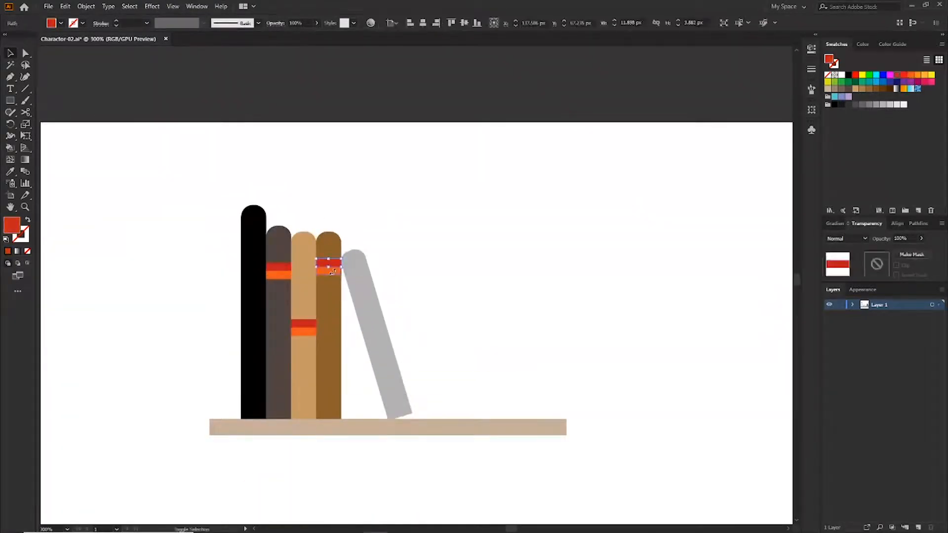
left_click(332, 271, "shift")
left_click_drag(333, 271, 386, 304)
Recolour both bands on the leaning grey book with a lighter orange.
left_click(399, 307)
left_click(373, 317)
left_click(917, 76)
left_click(390, 323)
left_click(376, 324)
left_click(917, 76)
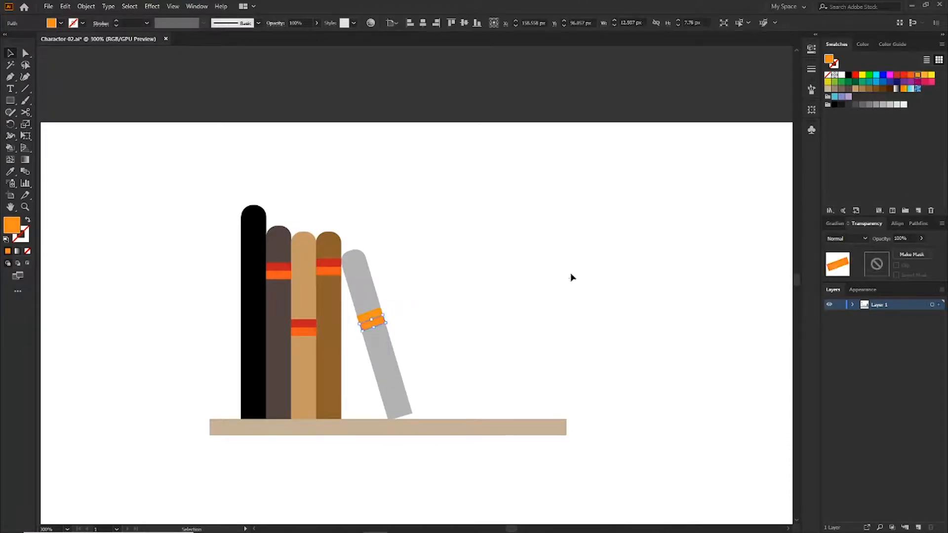
left_click(571, 277)
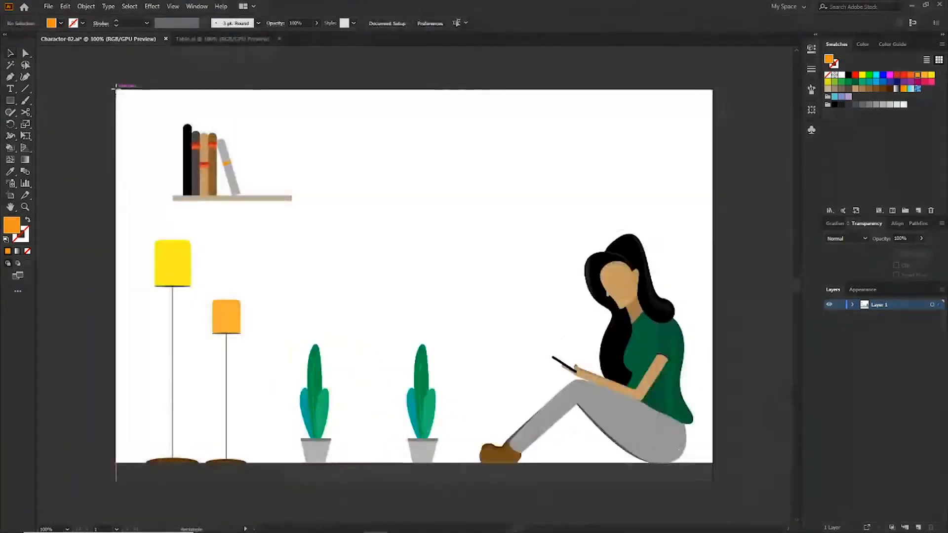
Cover the artboard and floor strip with a bright blue rectangle about 854 × 560 px, placed behind all the artwork.
left_click_drag(116, 89, 713, 482)
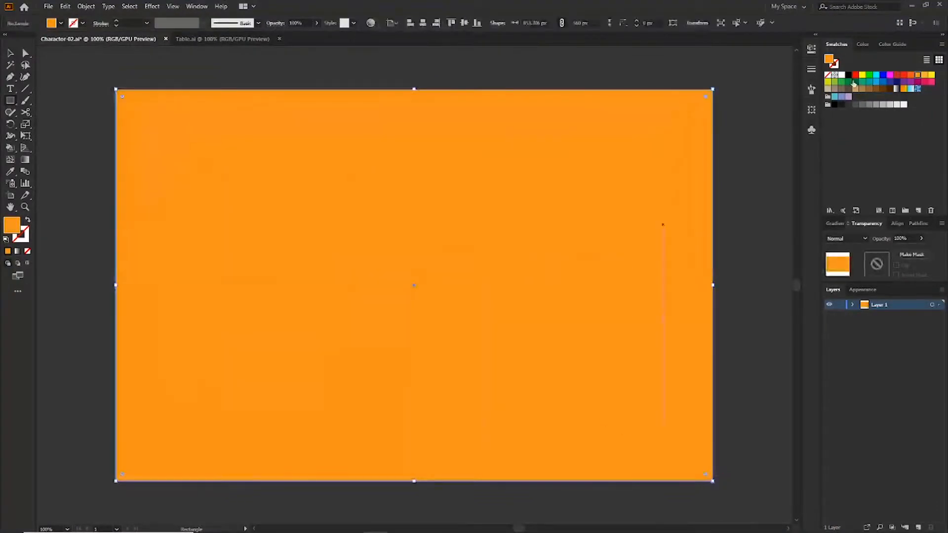
left_click(875, 83)
key("ctrl+shift+bracketleft")
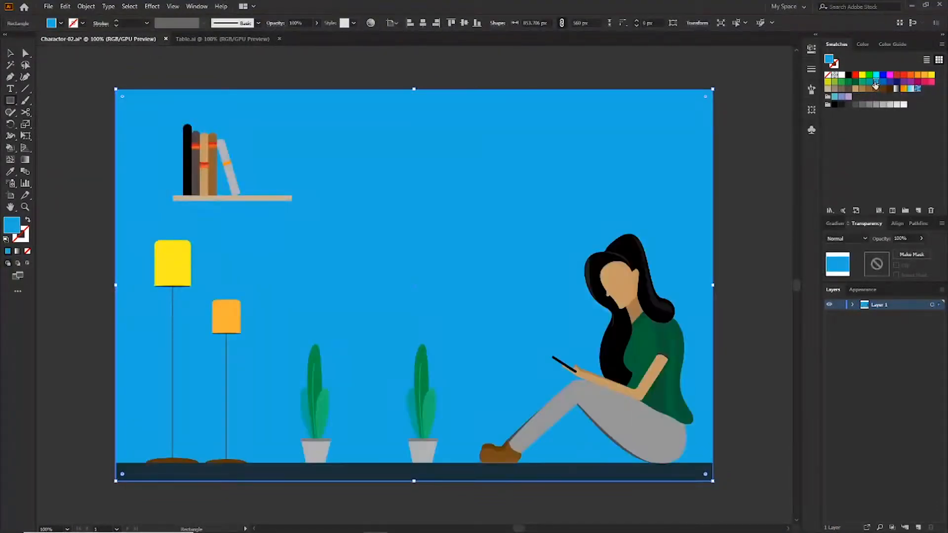
key("v")
left_click(865, 44)
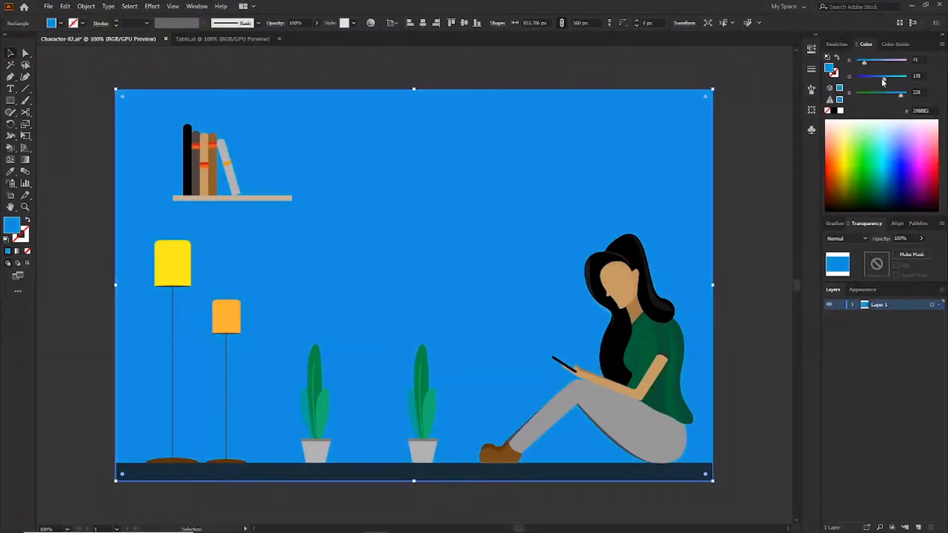
Draw a darker blue circle about 429 px in diameter and add an overlapping lighter blue copy to its right.
left_click_drag(202, 112, 502, 412)
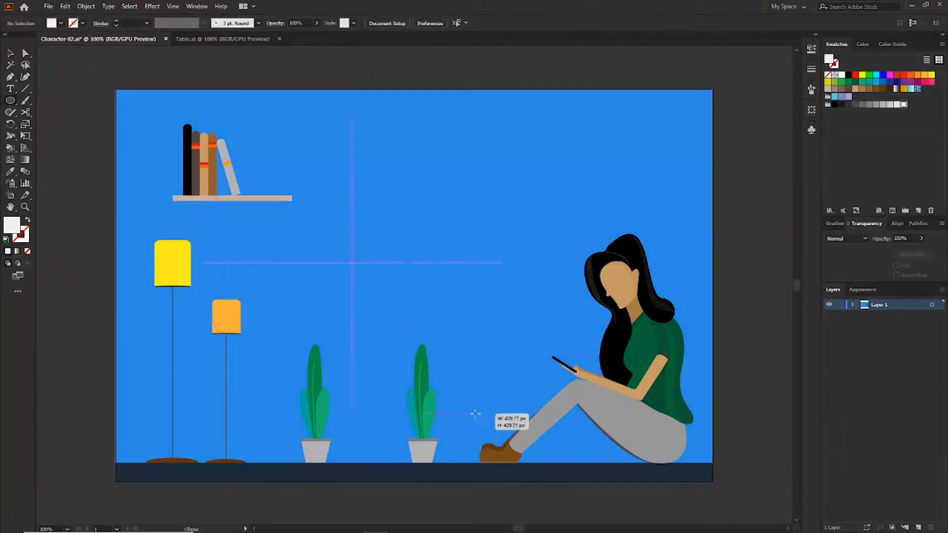
left_click(881, 82)
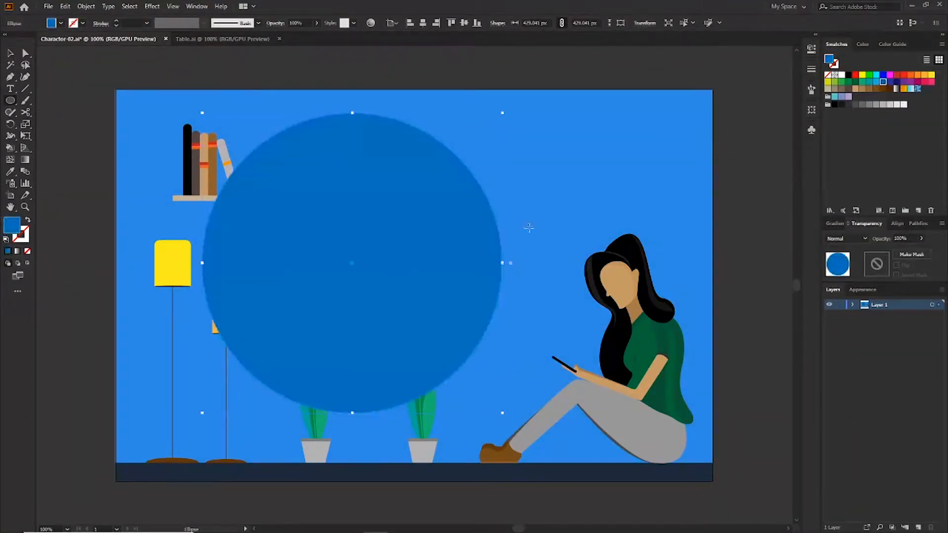
left_click_drag(384, 269, 545, 272)
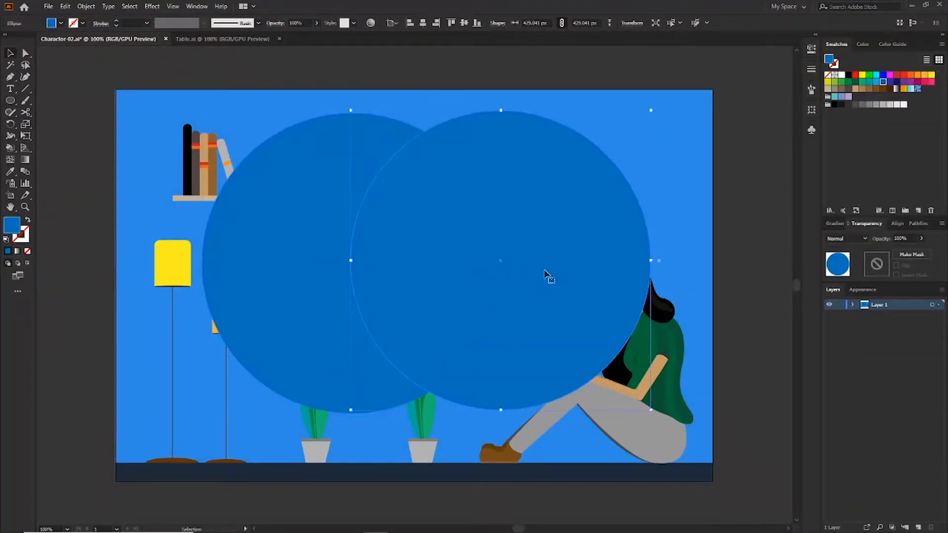
left_click(874, 84)
Send both circles behind the woman and furniture but in front of the blue background, and set their opacity to 28%.
left_click(298, 216, "shift")
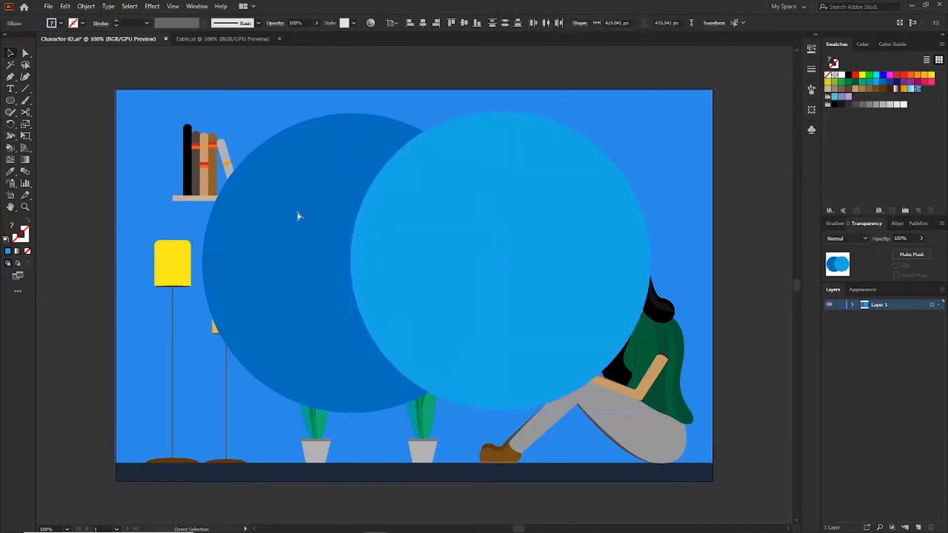
key("ctrl+bracketleft")
key("ctrl+bracketleft")
key("ctrl+bracketleft")
key("ctrl+bracketleft")
key("ctrl+bracketleft")
key("ctrl+bracketleft")
key("ctrl+bracketright")
left_click(725, 132)
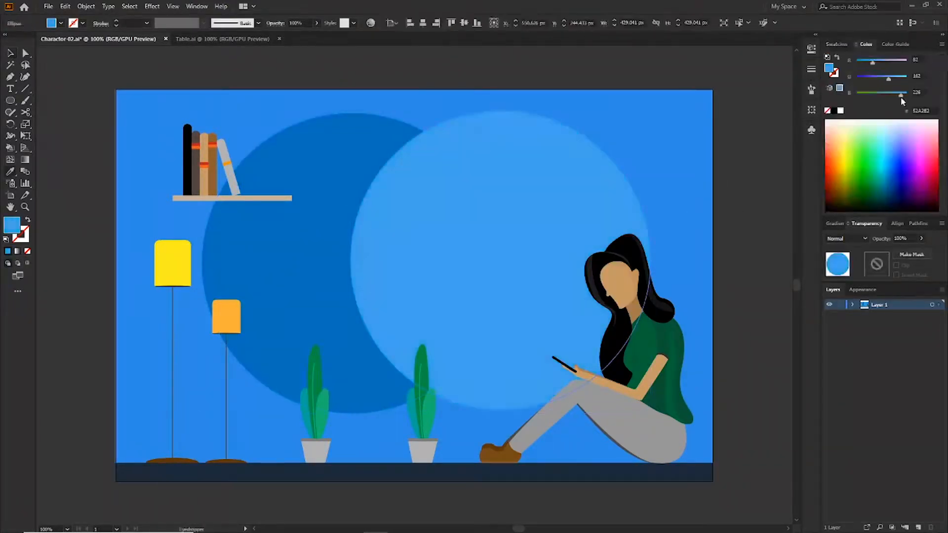
left_click(921, 238)
left_click_drag(913, 249, 901, 249)
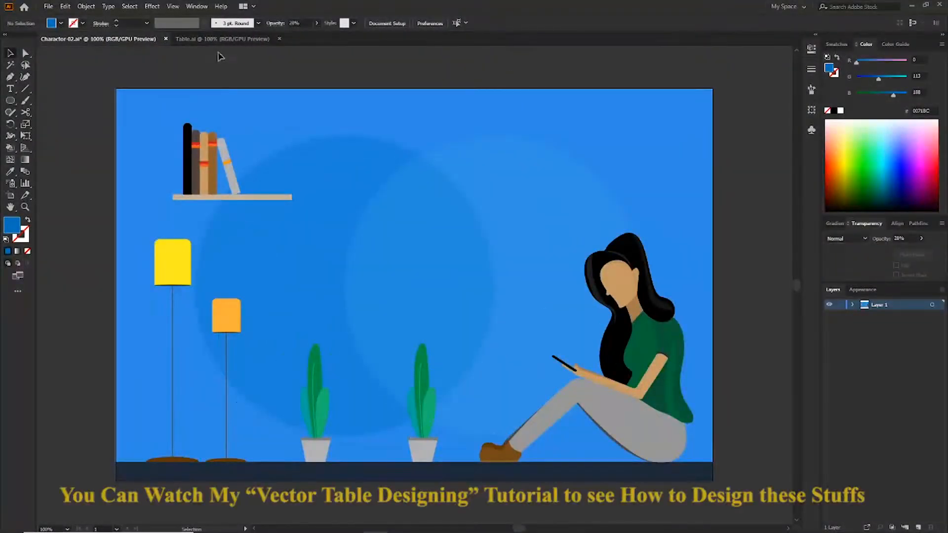
Copy the wall clock and the three picture frames from Table.ai onto the blue wall, and recolour the frames blue.
left_click(221, 40)
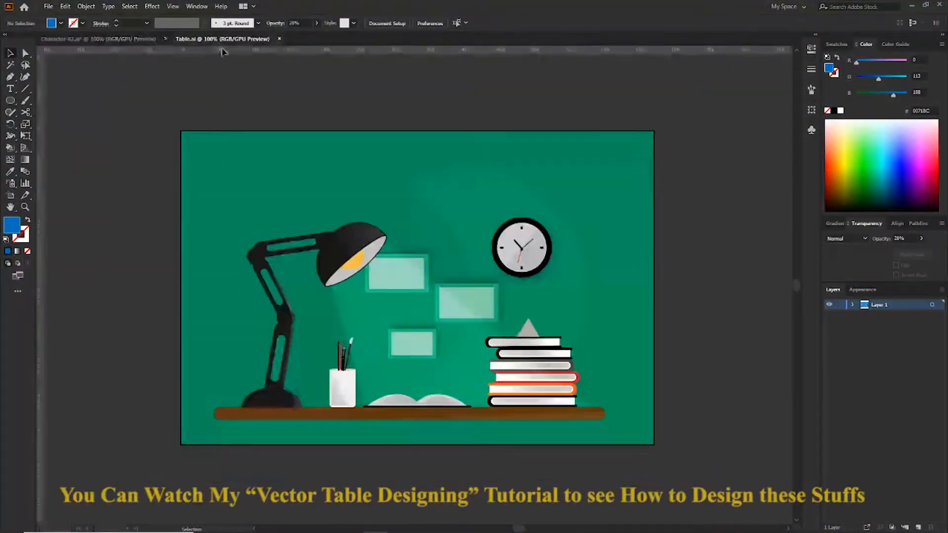
left_click(535, 231)
left_click_drag(535, 231, 540, 229)
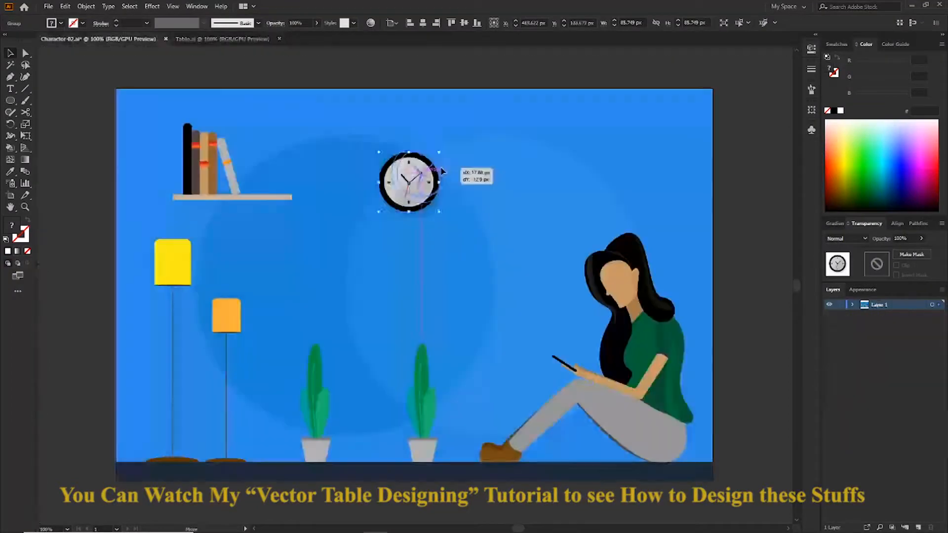
left_click_drag(437, 175, 449, 166)
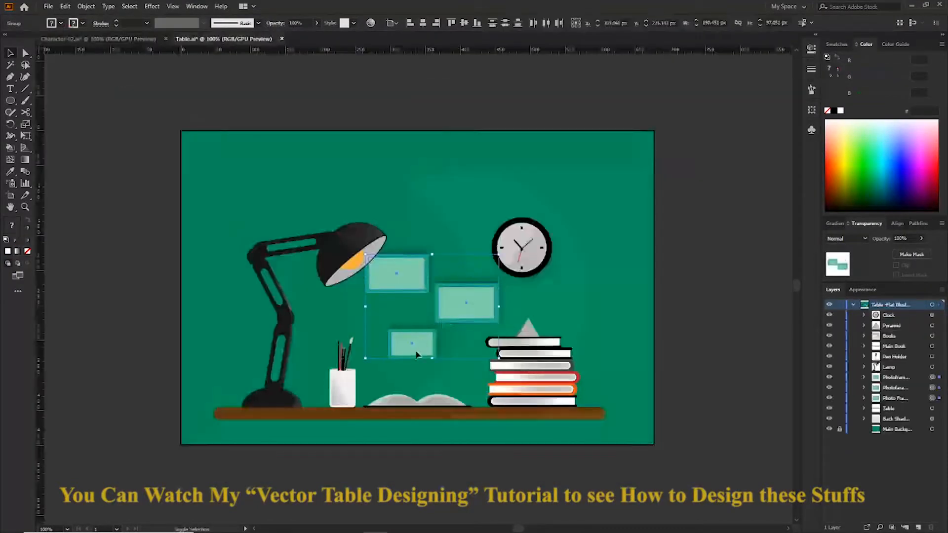
left_click_drag(402, 297, 464, 148)
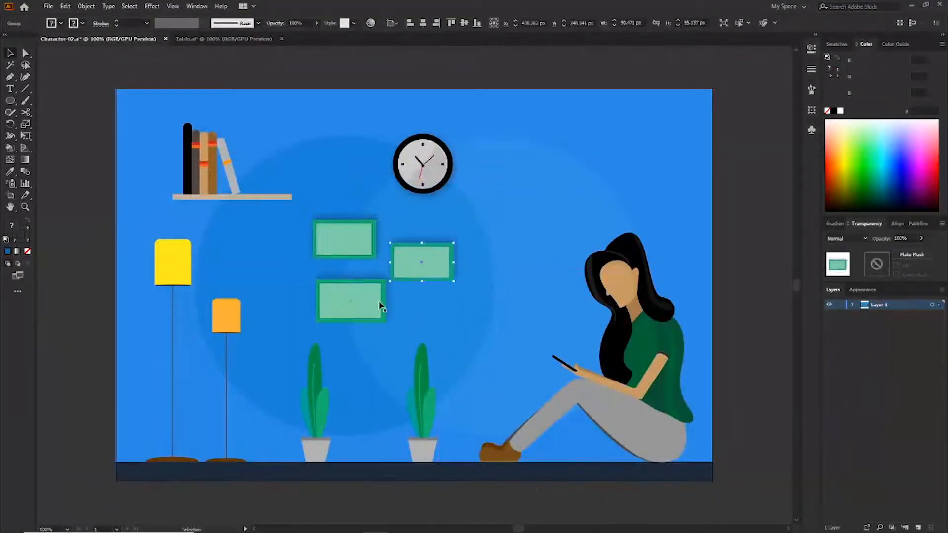
left_click(510, 63)
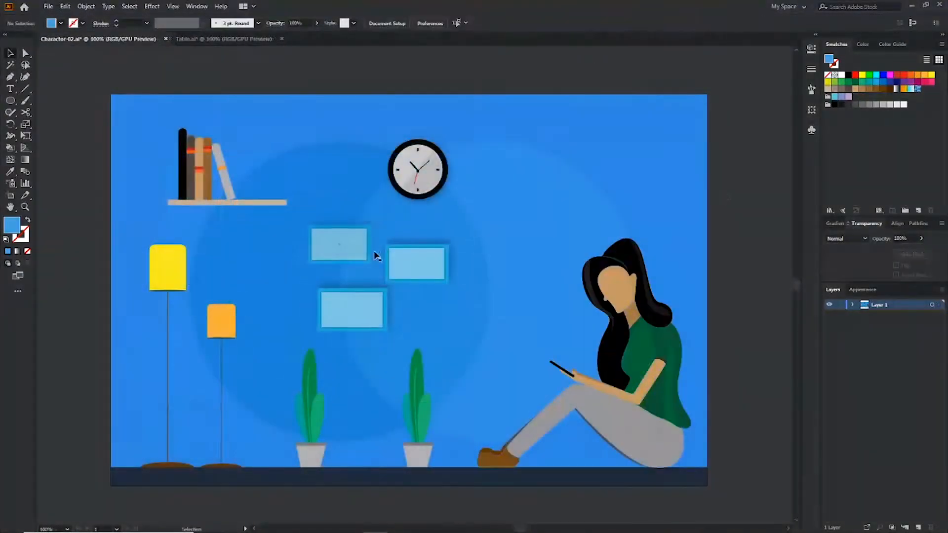
Group the three picture frames, enlarge them slightly and shift them right beneath the clock.
left_click(372, 302)
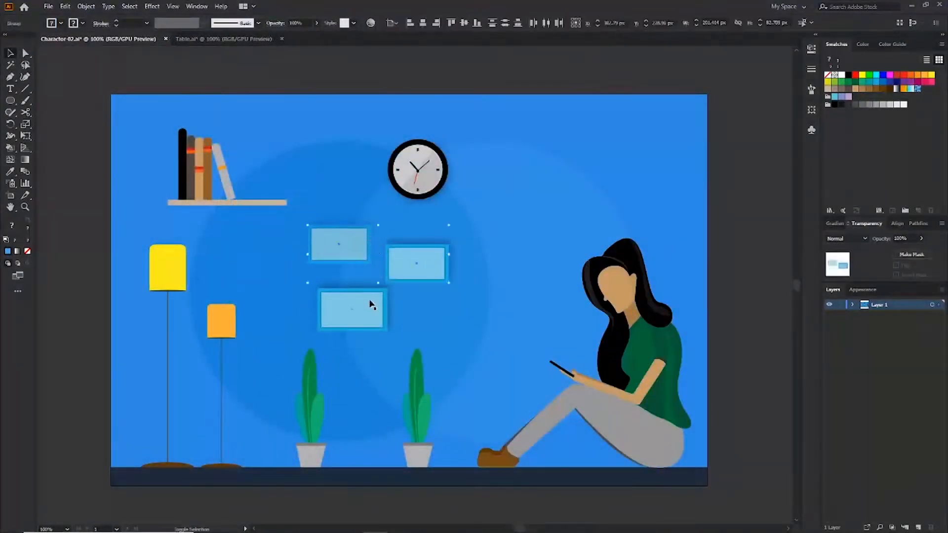
left_click(86, 6)
left_click(95, 65)
left_click_drag(449, 227, 458, 220)
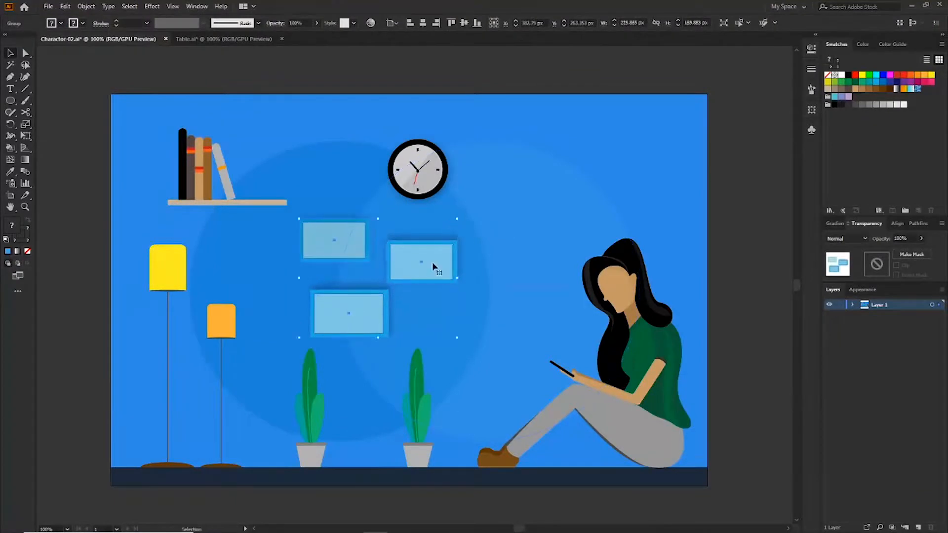
left_click_drag(432, 263, 459, 263)
Move the right potted plant closer to the woman's feet, and make the left plant slightly smaller and further right.
left_click_drag(437, 454, 457, 454)
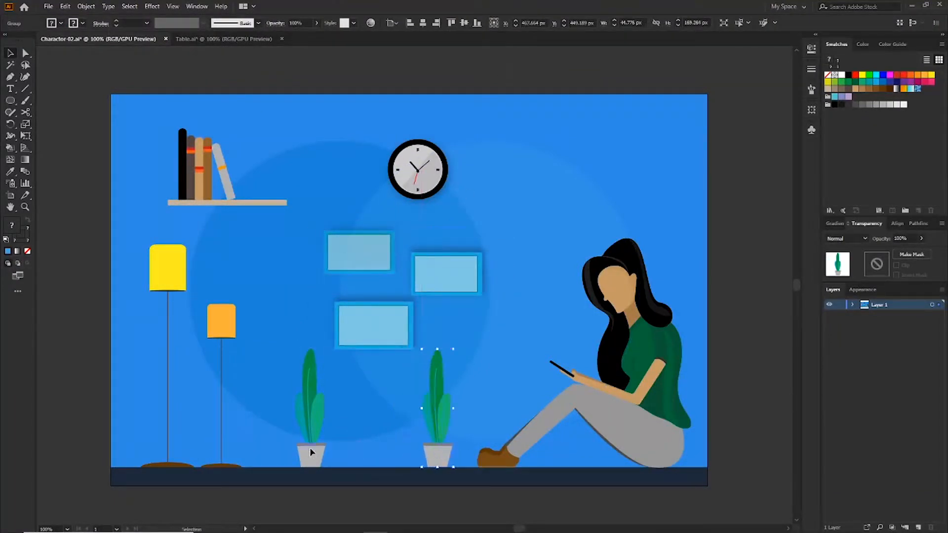
mouse_move(310, 447)
left_mouse_down()
mouse_move(348, 459)
mouse_move(319, 456)
left_mouse_up()
left_click(276, 414)
Shift both floor lamps and the bookshelf with its books to the right, away from the artboard's left edge.
left_click_drag(226, 324, 248, 324)
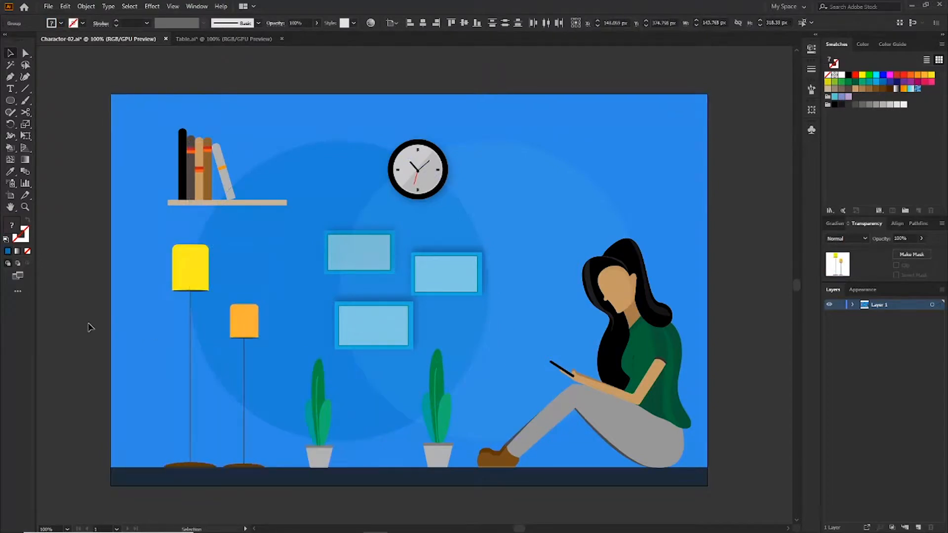
left_click(256, 203)
left_click_drag(289, 209, 285, 208)
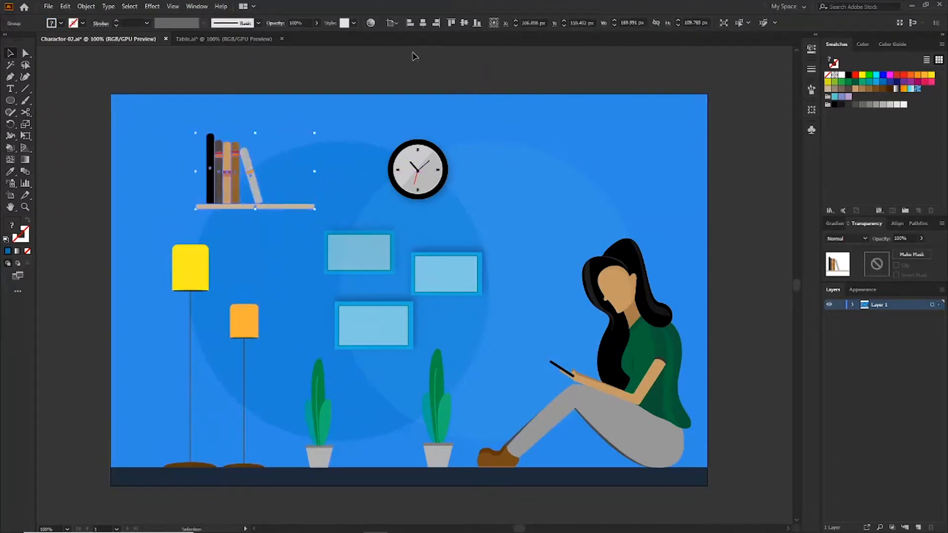
left_click(413, 57)
left_click(561, 114)
left_click(719, 169)
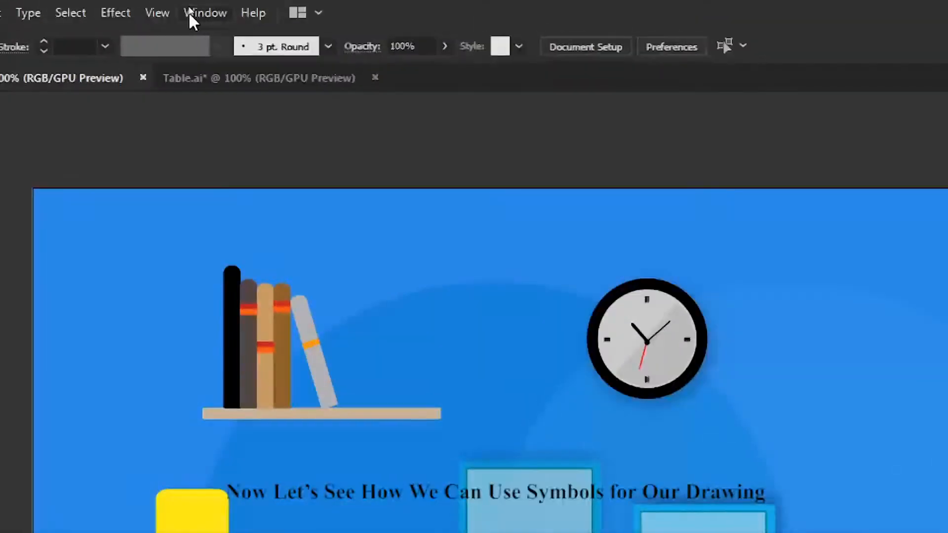
Open the Web Buttons and Bars, Web Icons and Mobile symbol libraries.
left_click(199, 8)
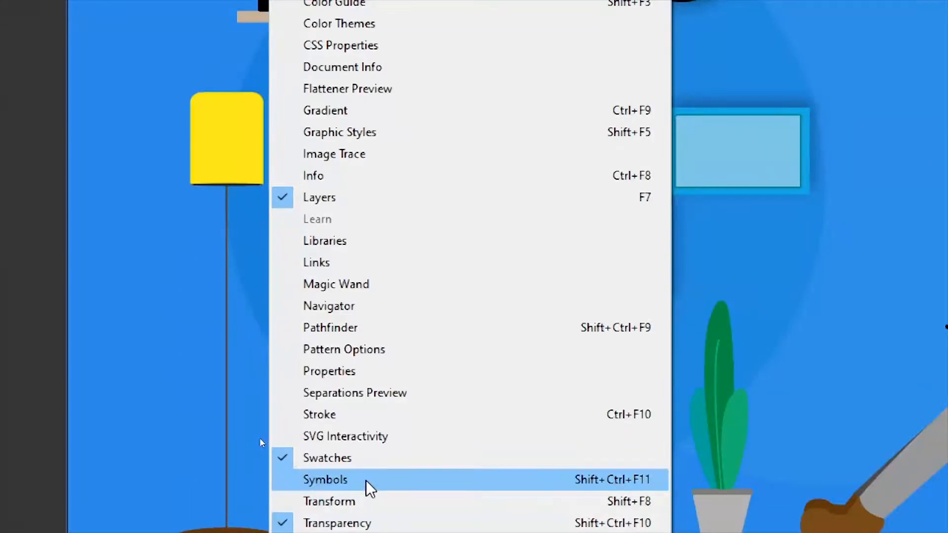
left_click(365, 481)
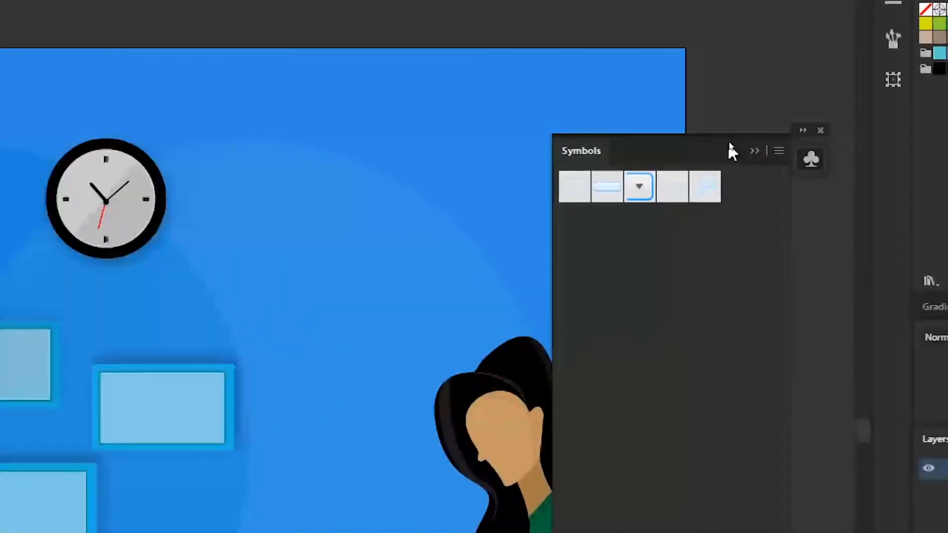
left_click(778, 151)
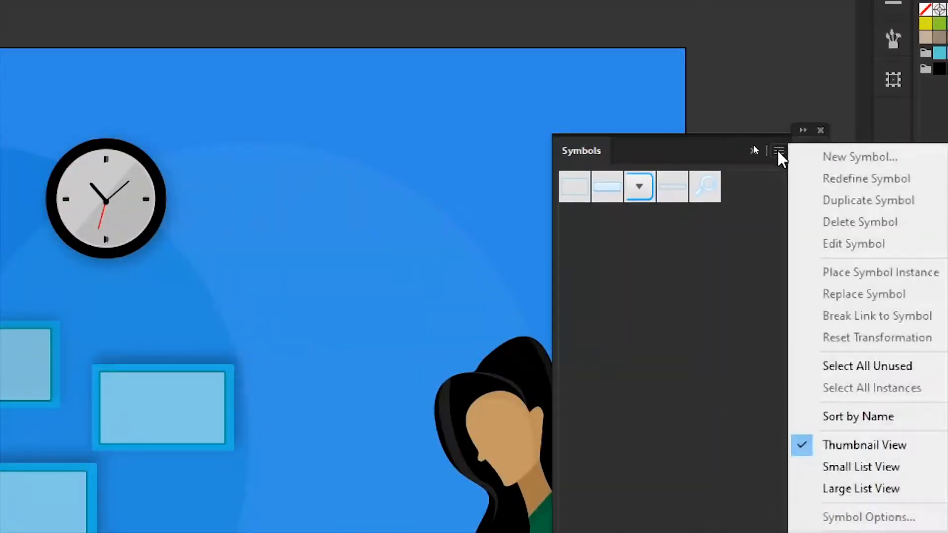
mouse_move(851, 470)
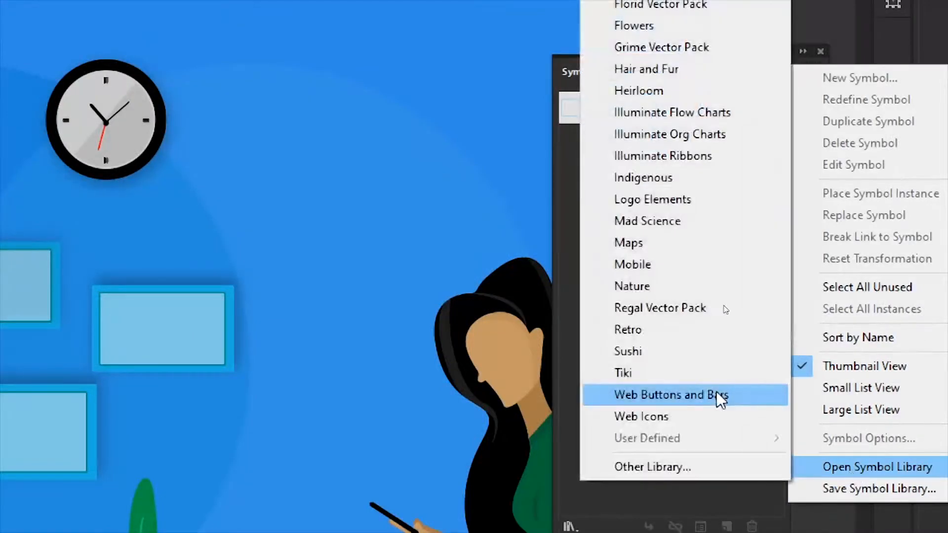
left_click(716, 392)
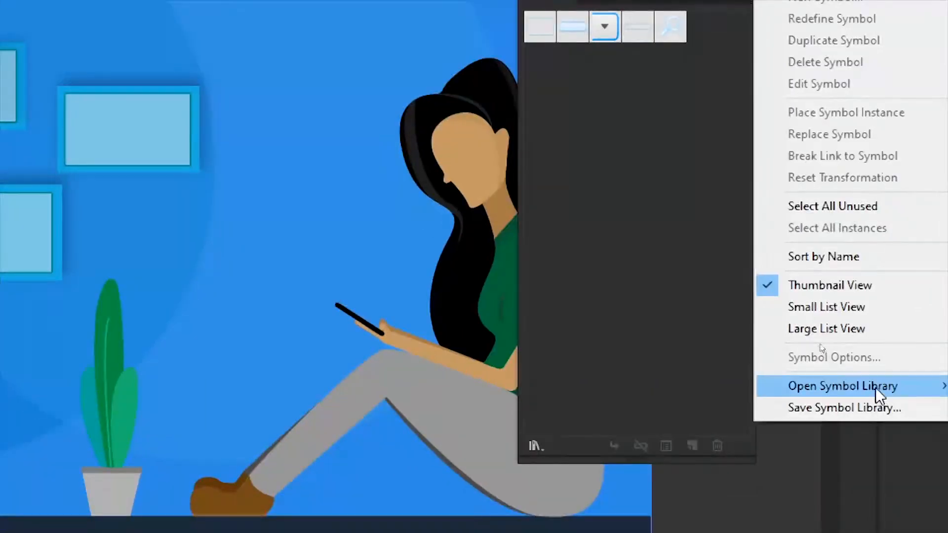
mouse_move(875, 387)
left_click(636, 337)
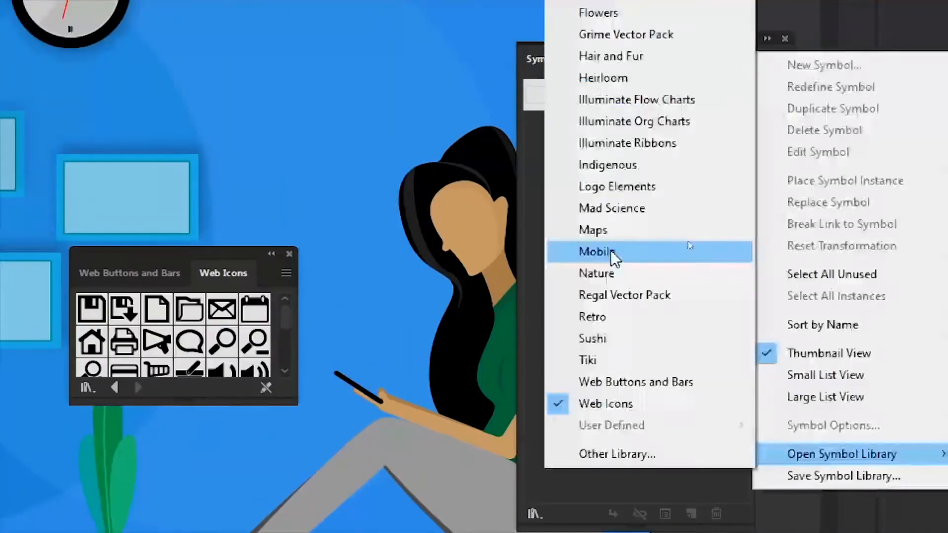
left_click(612, 250)
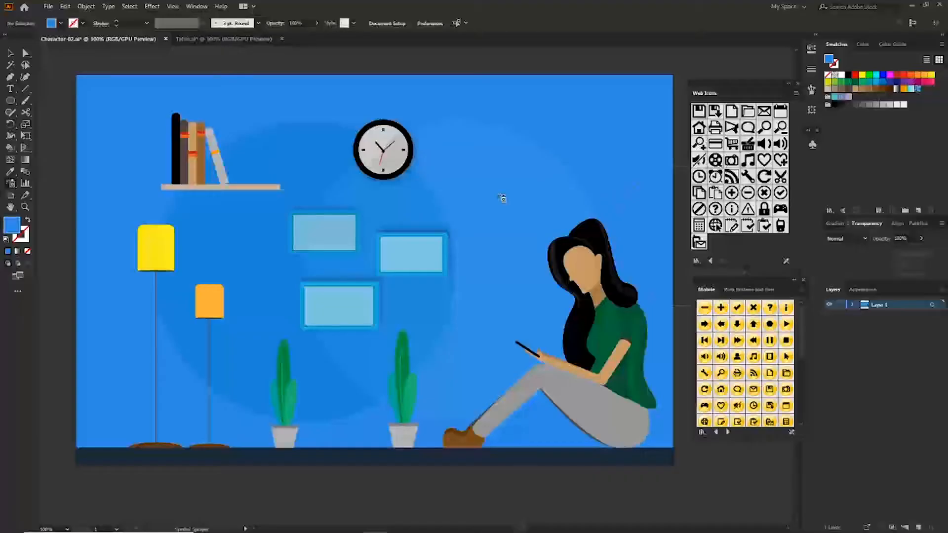
Place a black Wi-Fi symbol near the woman's head, with grey round heart and globe symbols in front of her.
left_click(521, 197)
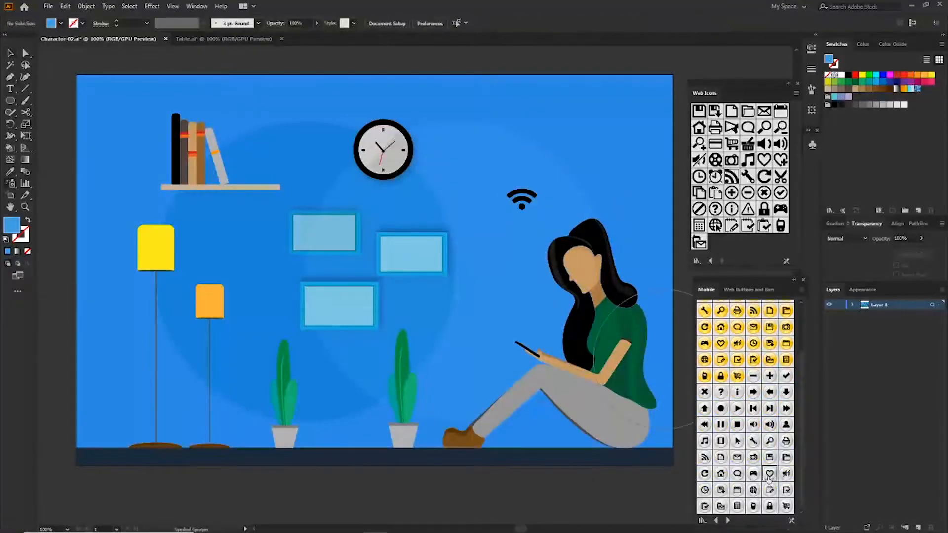
left_click_drag(769, 478, 482, 312)
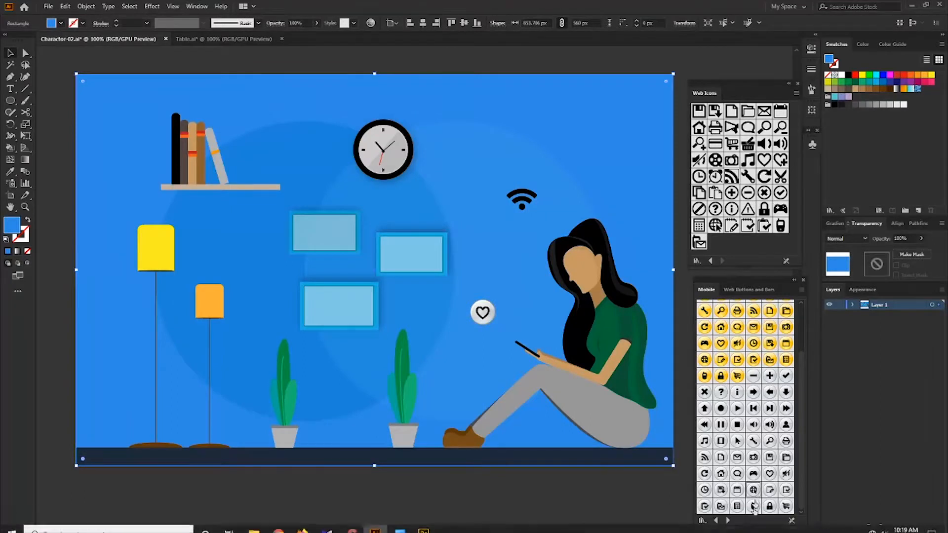
mouse_move(753, 490)
left_mouse_down()
mouse_move(505, 281)
mouse_move(501, 259)
mouse_move(513, 248)
left_mouse_up()
key("shift+s")
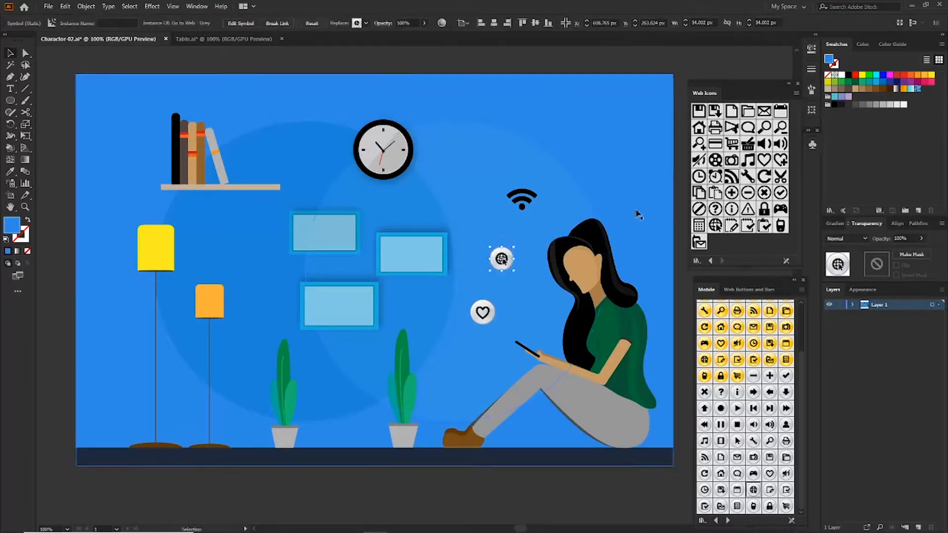
left_click(637, 214)
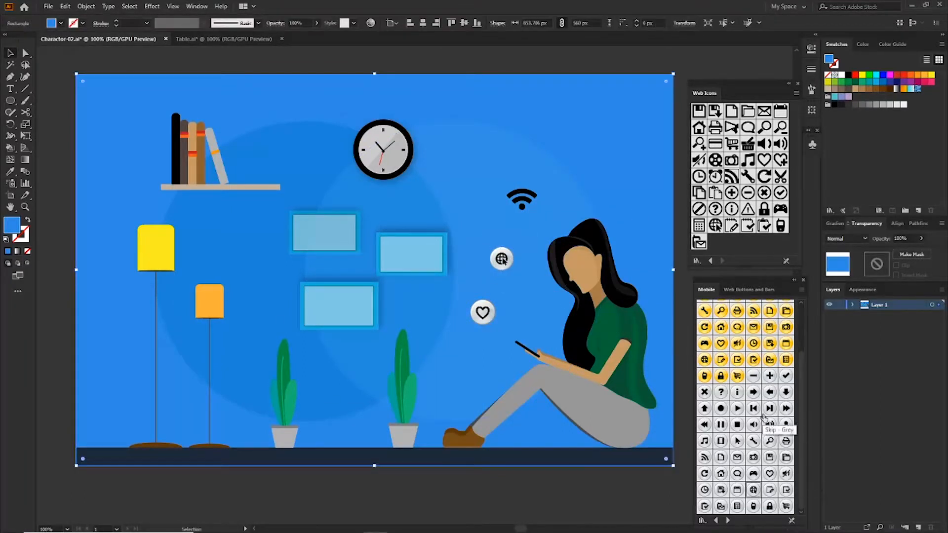
Place the grey phone-and-envelope symbol between the clock and the Wi-Fi symbol, and a user symbol above the woman's head.
left_click_drag(476, 252, 492, 168)
key("v")
left_click_drag(480, 177, 464, 189)
left_click(453, 246)
left_click(672, 59)
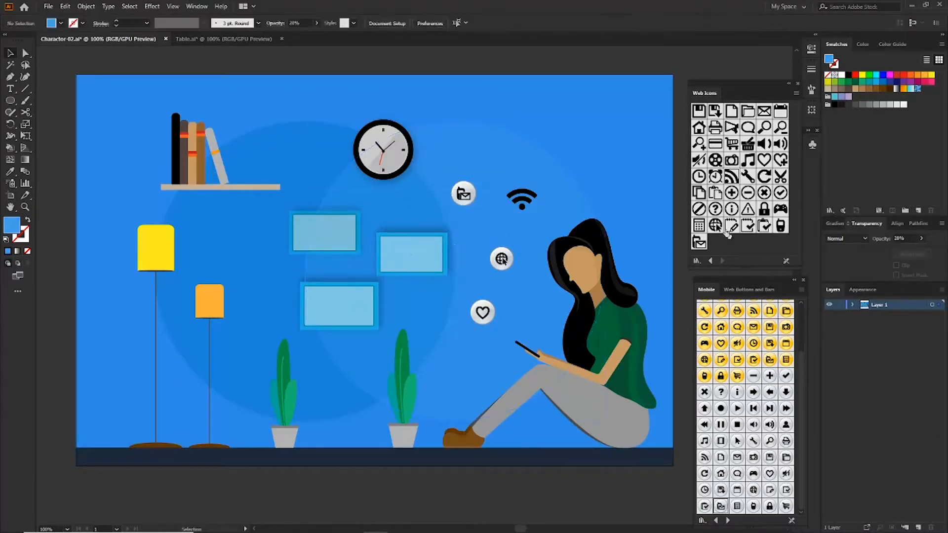
left_click_drag(571, 212, 567, 151)
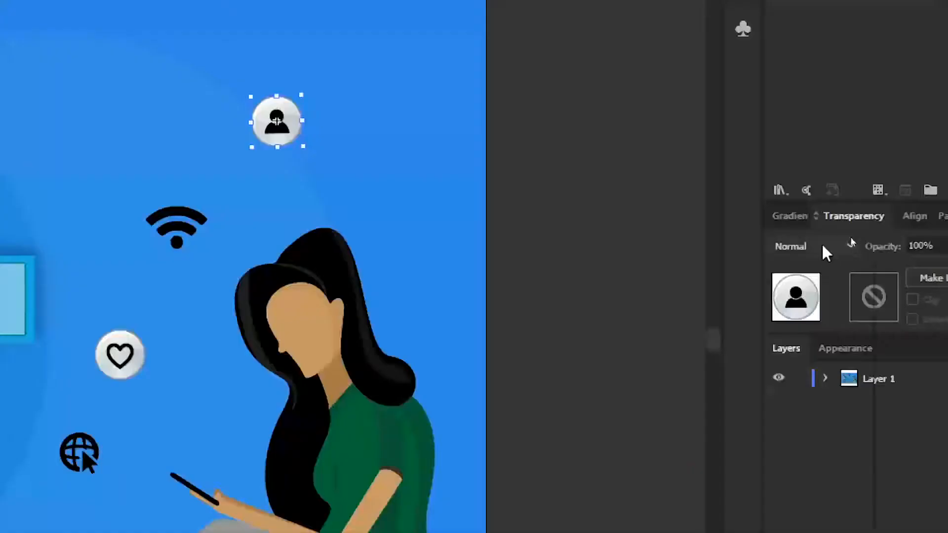
Set the user symbol's blend mode to Overlay and lower its opacity to about 40%.
left_click(852, 240)
left_click(831, 411)
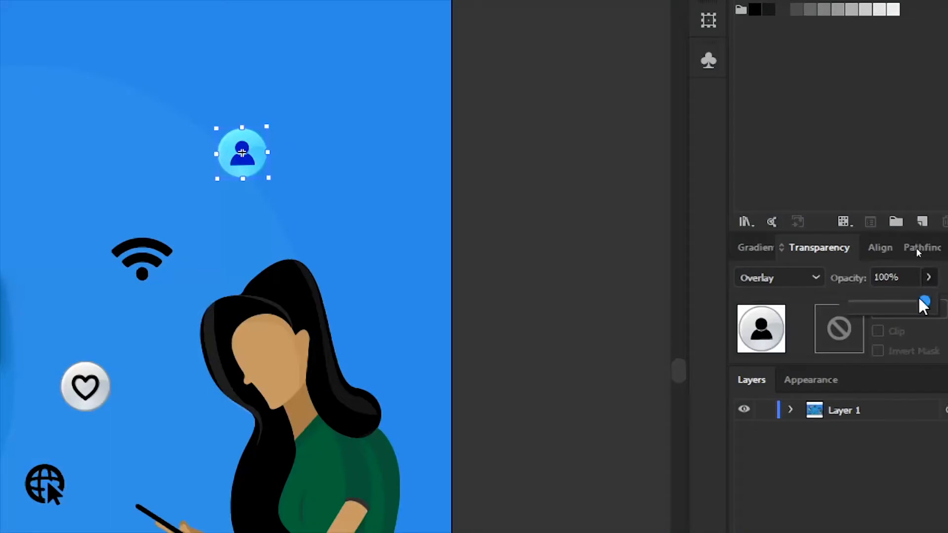
left_click_drag(921, 301, 879, 302)
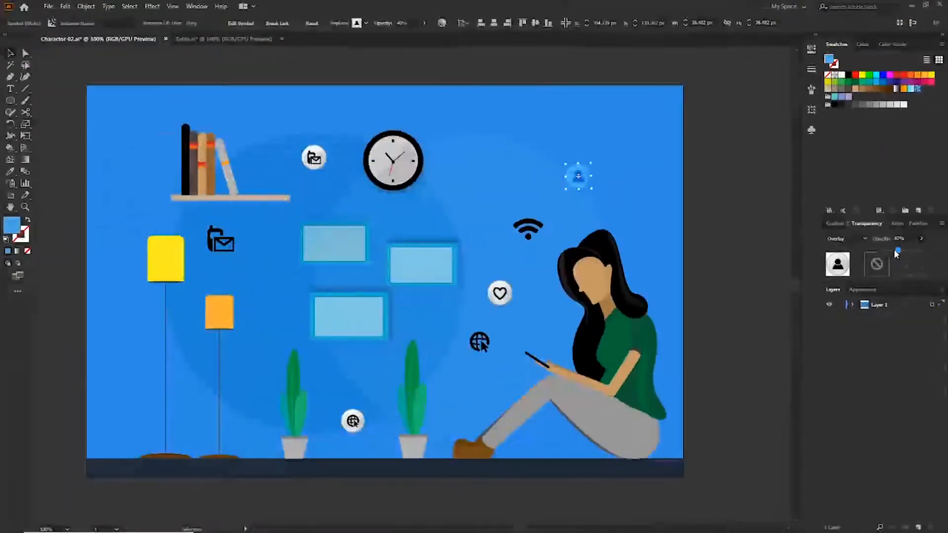
left_click(193, 441)
Set the Wi-Fi symbol to Overlay at 43% opacity, and shift it and the user symbol slightly right.
left_click(142, 259)
key("Up")
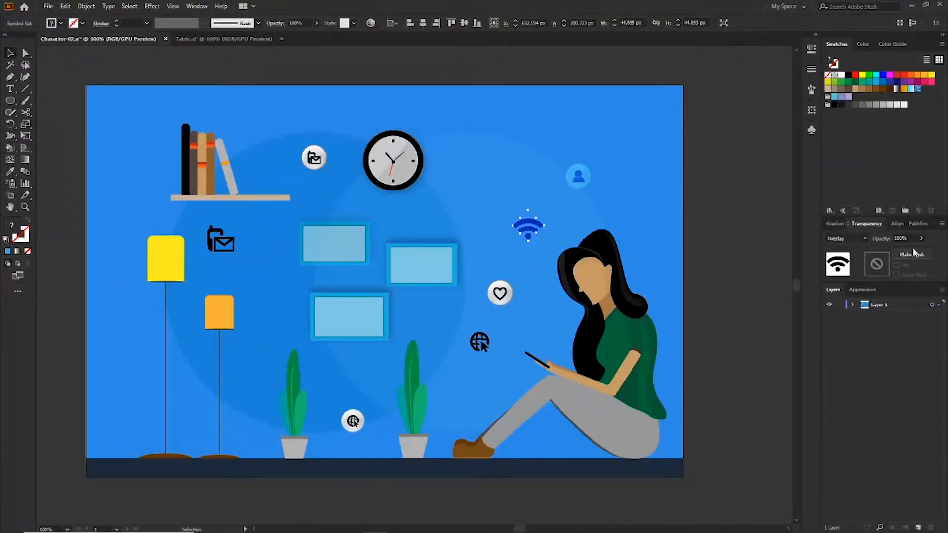
left_click_drag(902, 253, 899, 254)
left_click(766, 272)
left_click_drag(528, 223, 535, 223)
left_click_drag(578, 178, 587, 182)
Set the round heart symbol's blend mode to Overlay and reduce its opacity.
left_click(505, 302)
left_click(847, 238)
left_click(847, 332)
left_click(922, 239)
left_click_drag(921, 251, 896, 254)
Move the black globe symbol by the phone slightly down, set it to Overlay and reduce its opacity.
left_click_drag(479, 342, 478, 351)
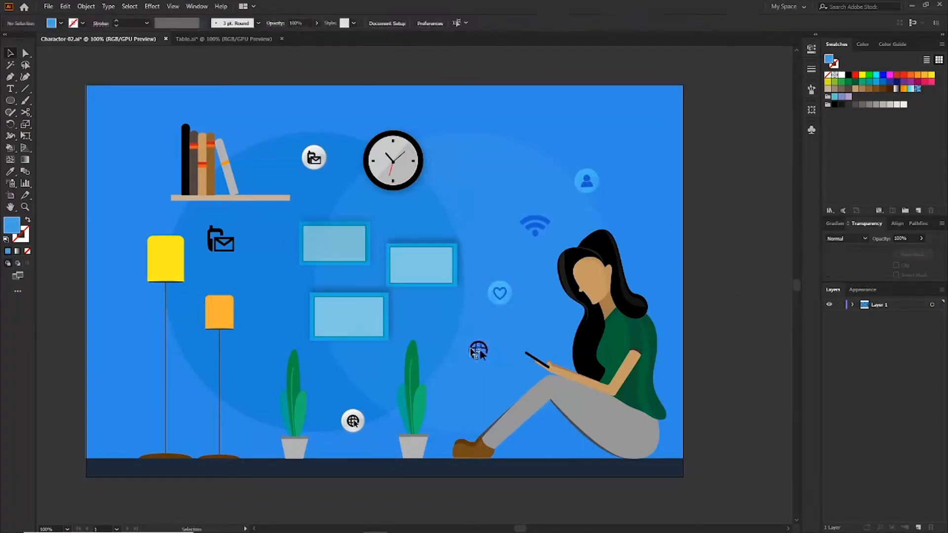
left_click(847, 238)
left_click(845, 332)
left_click(921, 238)
left_click(731, 312)
Set the round globe symbol between the plants to Overlay and reduce its opacity.
left_click(353, 420)
left_click(847, 239)
left_click(845, 332)
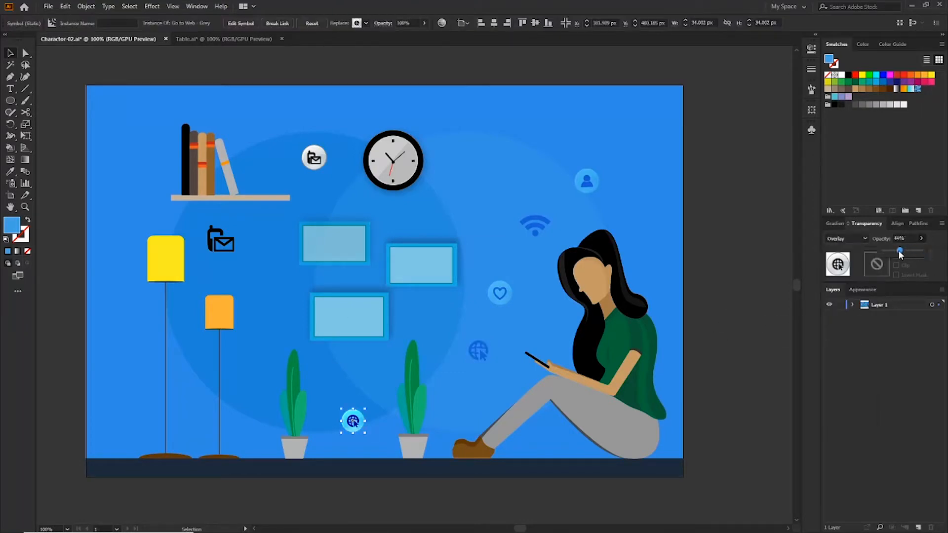
left_click(716, 313)
Blend both phone-and-envelope symbols near the bookshelf into the wall with Overlay and reduced opacity.
left_click(319, 162)
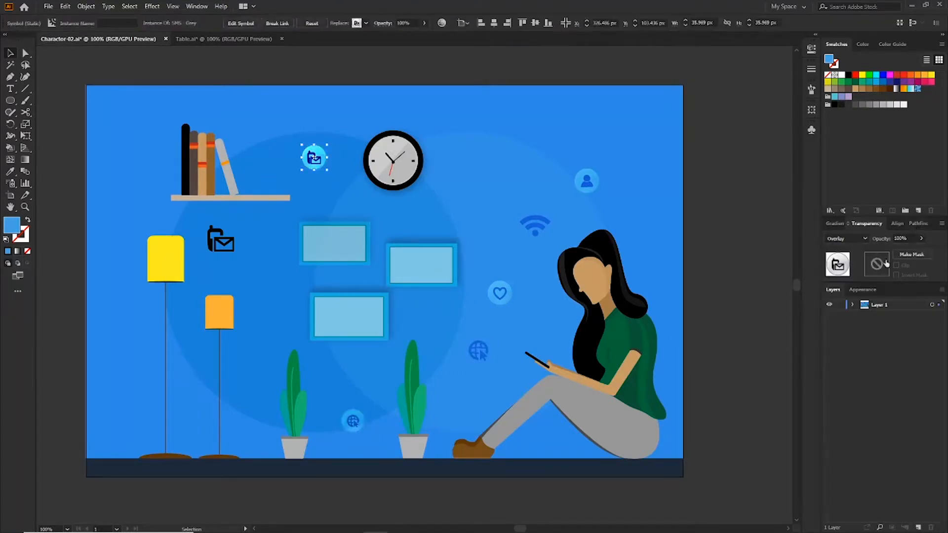
left_click(720, 313)
left_click(221, 241)
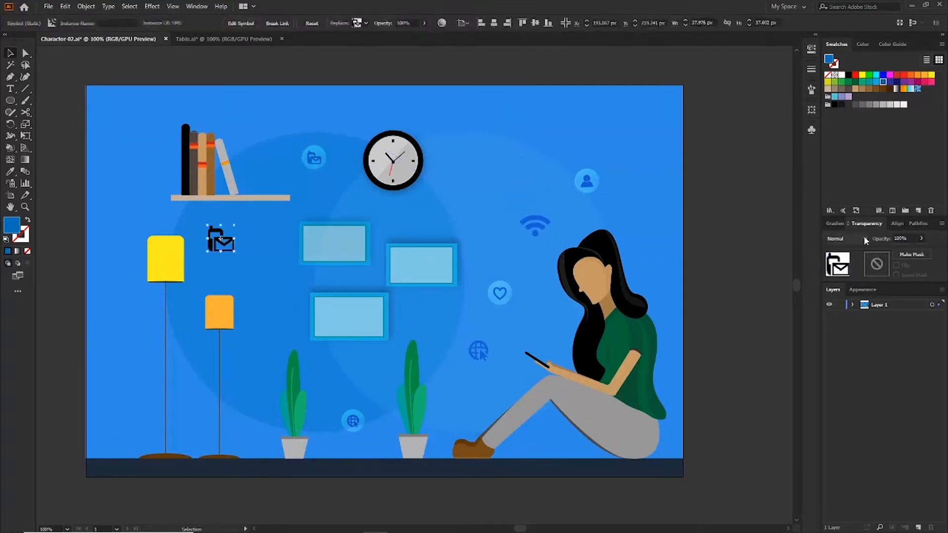
left_click(773, 279)
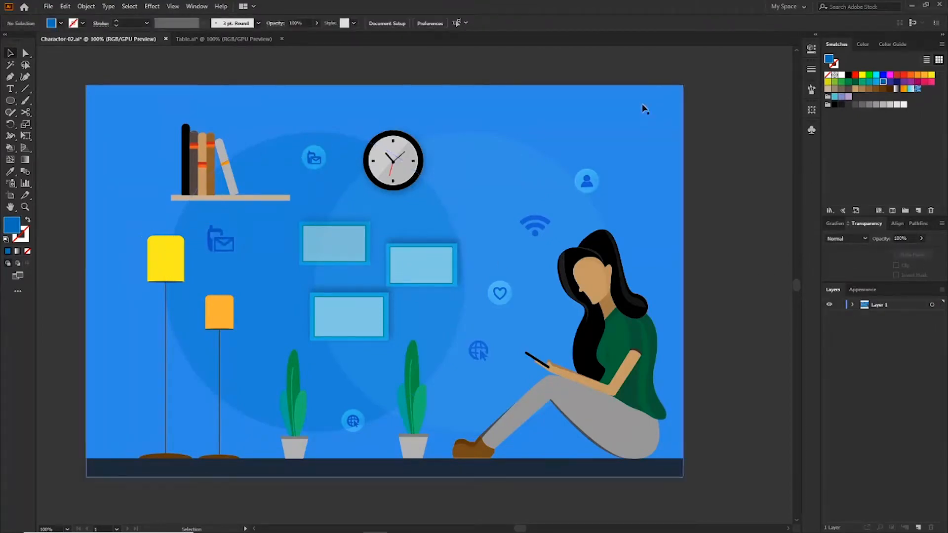
Add the dotted-circle loading symbol from the Web Buttons and Bars library to the document's symbols and collapse the symbol panels.
left_click(811, 130)
left_click(778, 121)
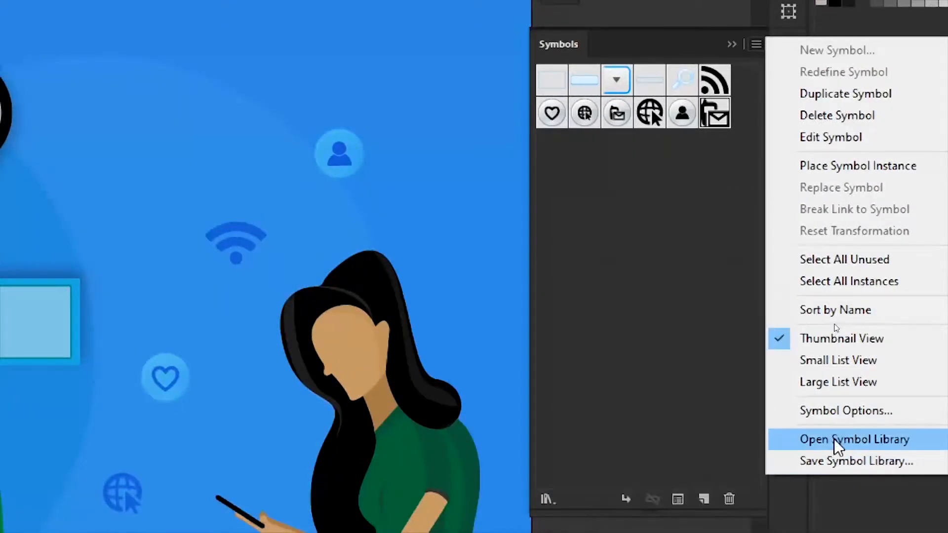
mouse_move(834, 438)
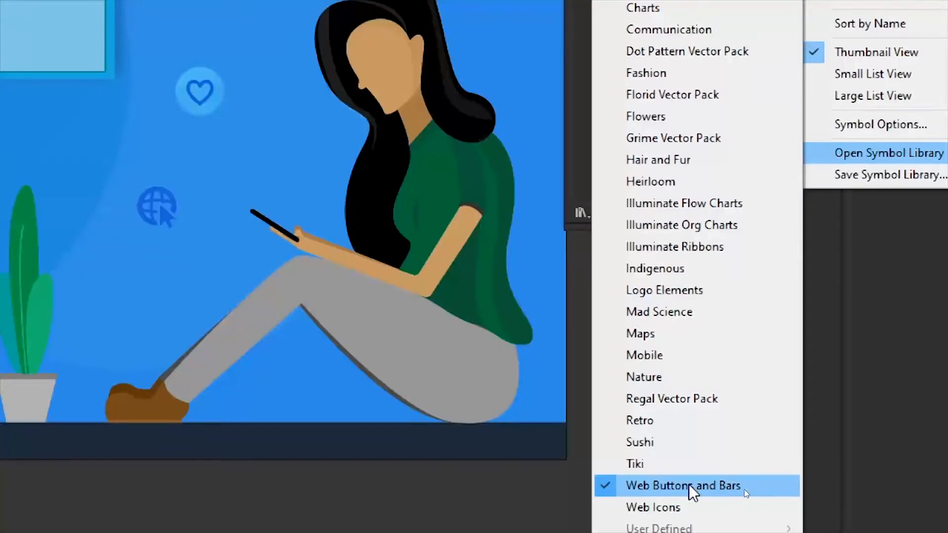
left_click(689, 485)
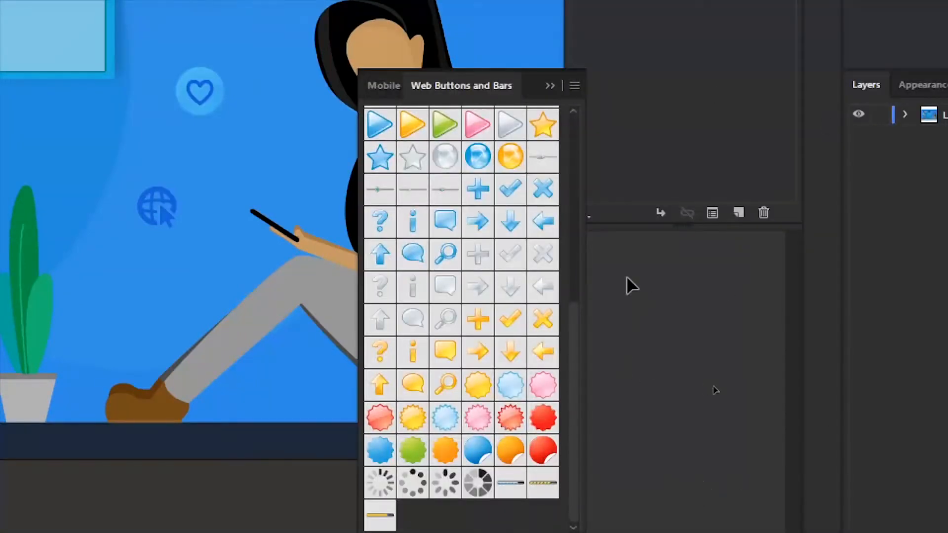
left_click(425, 479)
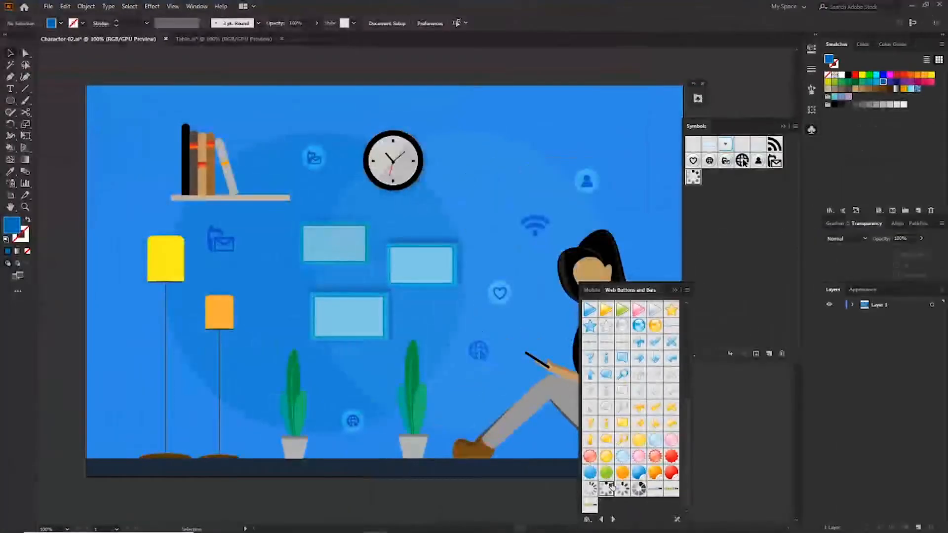
left_click(679, 291)
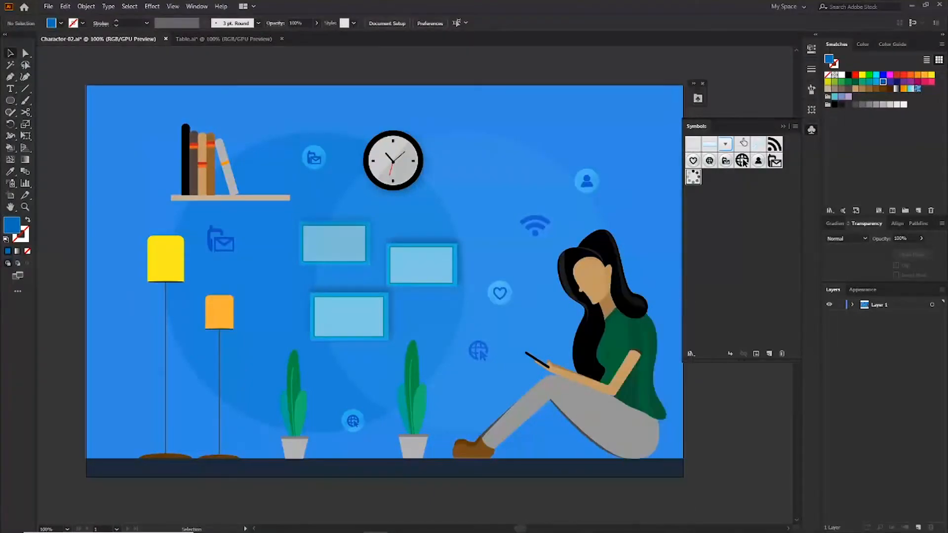
left_click(782, 127)
Place a loading symbol with the Symbol Sprayer and move it between the right plant and the woman's legs.
key("shift+s")
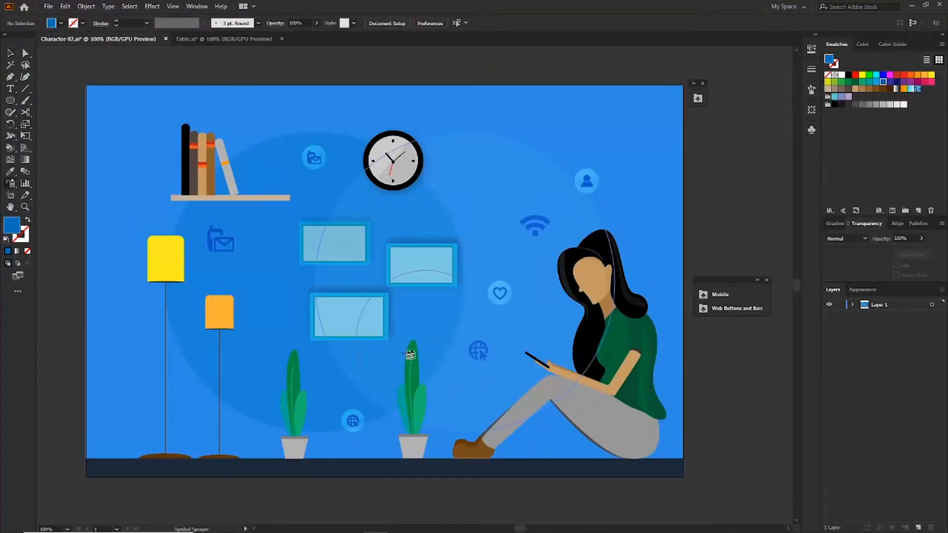
left_click(439, 319)
key("v")
left_click_drag(450, 305, 460, 405)
left_click(457, 331)
Set the loading symbol's blend mode to Screen at 54% opacity.
left_click(848, 238)
left_click(848, 331)
left_click(501, 406)
left_click(456, 399)
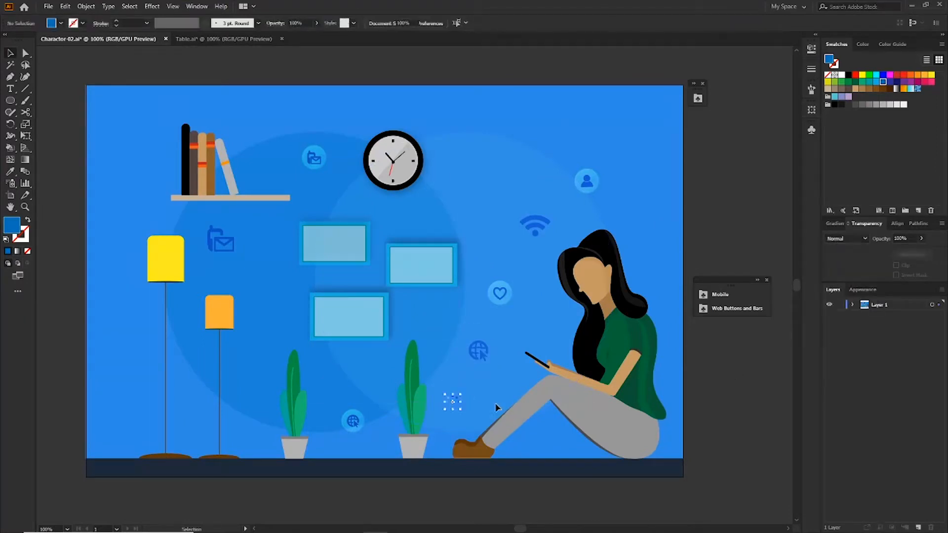
left_click(921, 238)
left_click(847, 239)
left_click(839, 300)
Copy the loading symbol to the wall left of the picture frames, left of the books and right of the clock.
left_click_drag(453, 402, 144, 160)
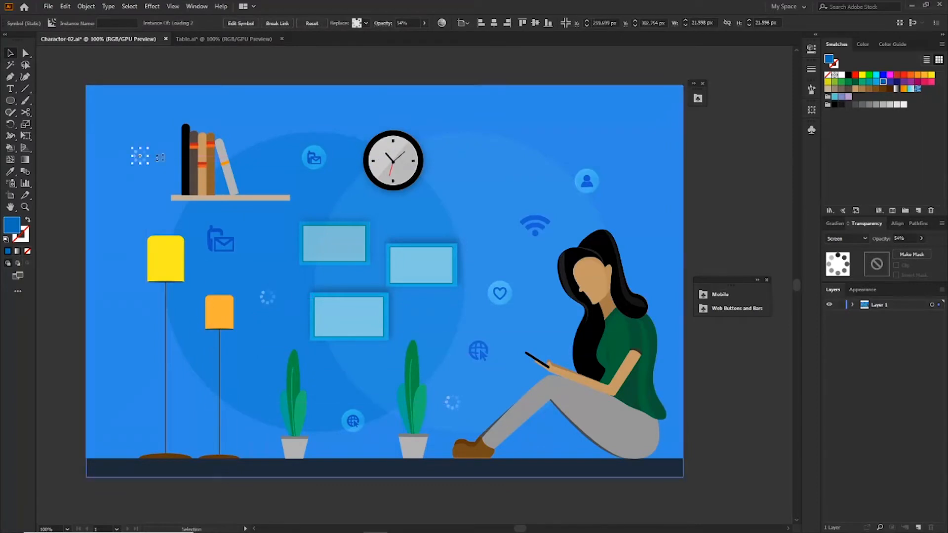
left_click(743, 354)
left_click(457, 404)
left_click_drag(457, 404, 490, 174)
left_click(154, 197)
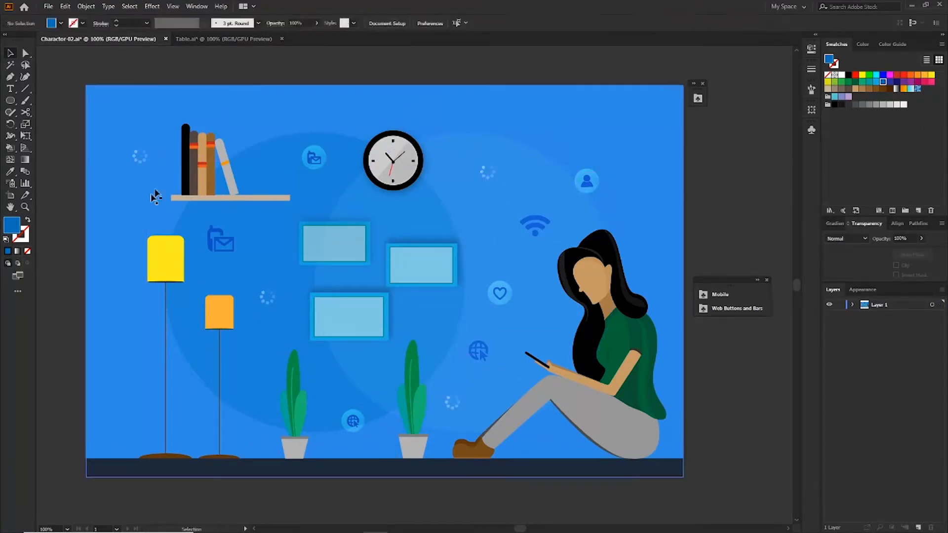
Try the Screen blend mode on the Wi-Fi symbol, then undo it.
left_click(534, 222)
left_click(847, 238)
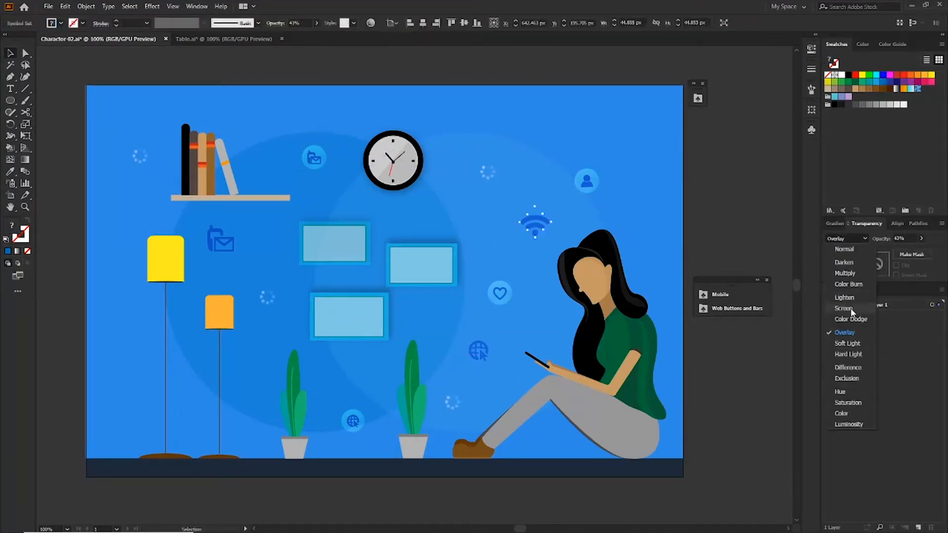
left_click(852, 310)
key("ctrl+z")
left_click(740, 355)
Close the floating symbol library panels and move the loading symbol beside the books down between the two lamp poles.
key("ctrl+minus")
left_click(703, 84)
left_click(766, 281)
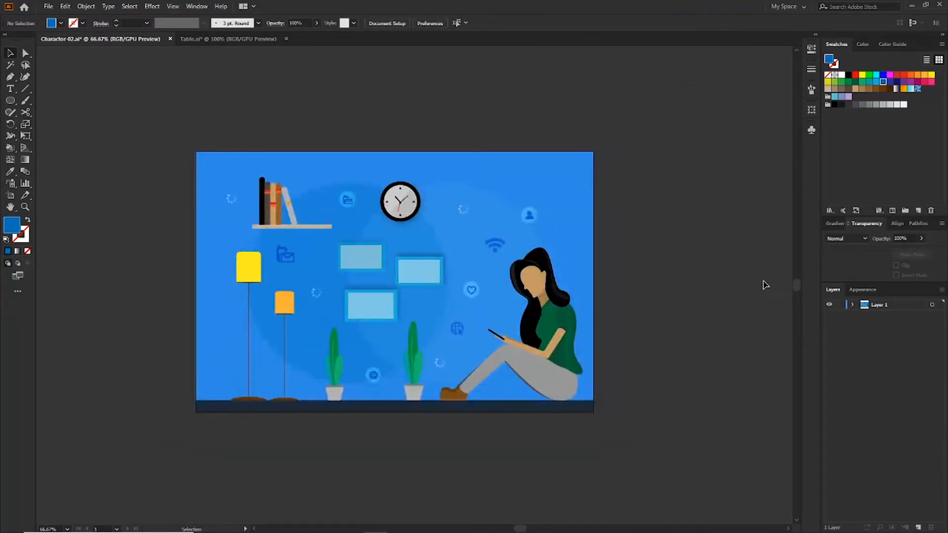
key("ctrl+equal")
left_click(142, 159)
left_click_drag(143, 162, 194, 396)
left_click(64, 316)
Shrink the artboard with the Artboard tool by pulling its left and top edges inward.
key("ctrl+minus")
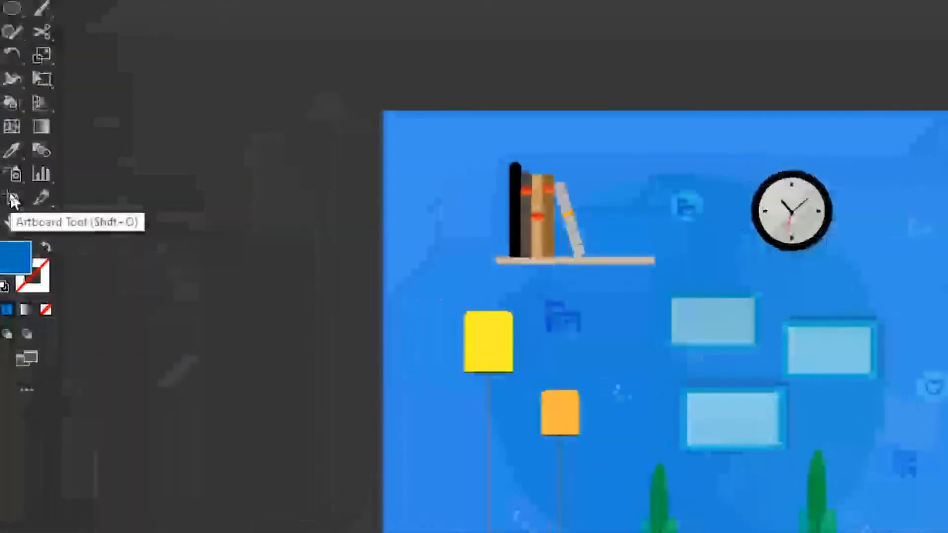
left_click(12, 200)
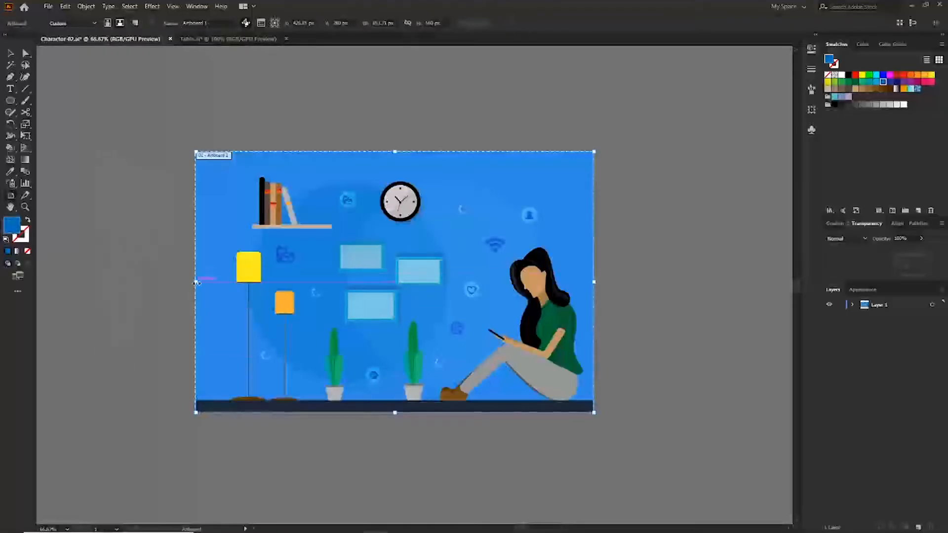
left_click_drag(385, 376, 419, 375)
left_click_drag(213, 282, 214, 282)
left_click_drag(414, 155, 415, 156)
left_click(10, 53)
key("ctrl+plus")
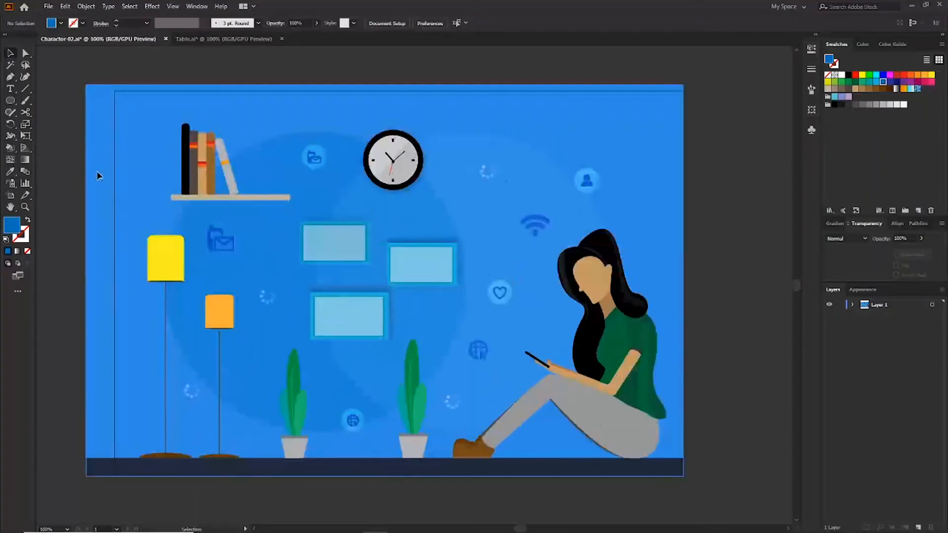
Trim the blue background to about 813 by 551 px and shorten the dark floor strip to match the smaller artboard.
left_click(99, 177)
left_click_drag(85, 280, 114, 281)
left_click(96, 469)
left_click_drag(87, 467, 114, 468)
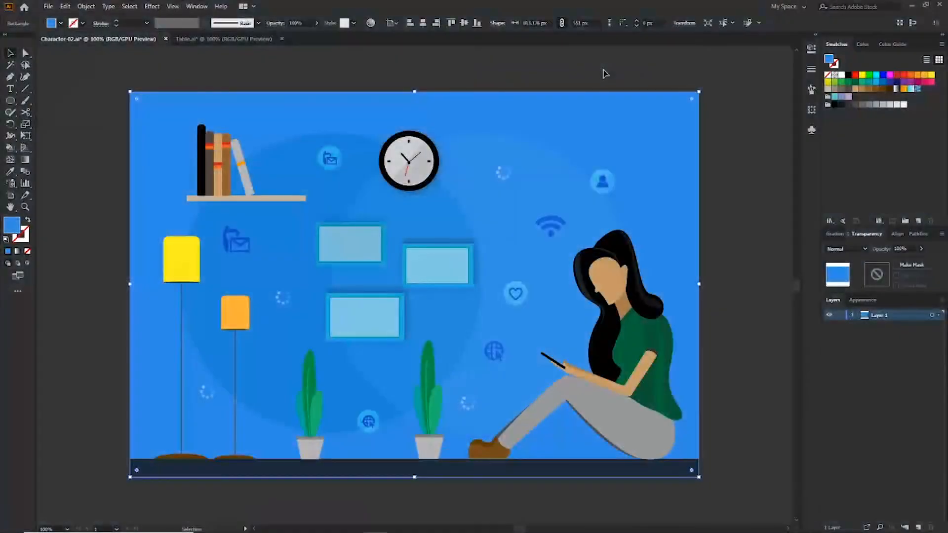